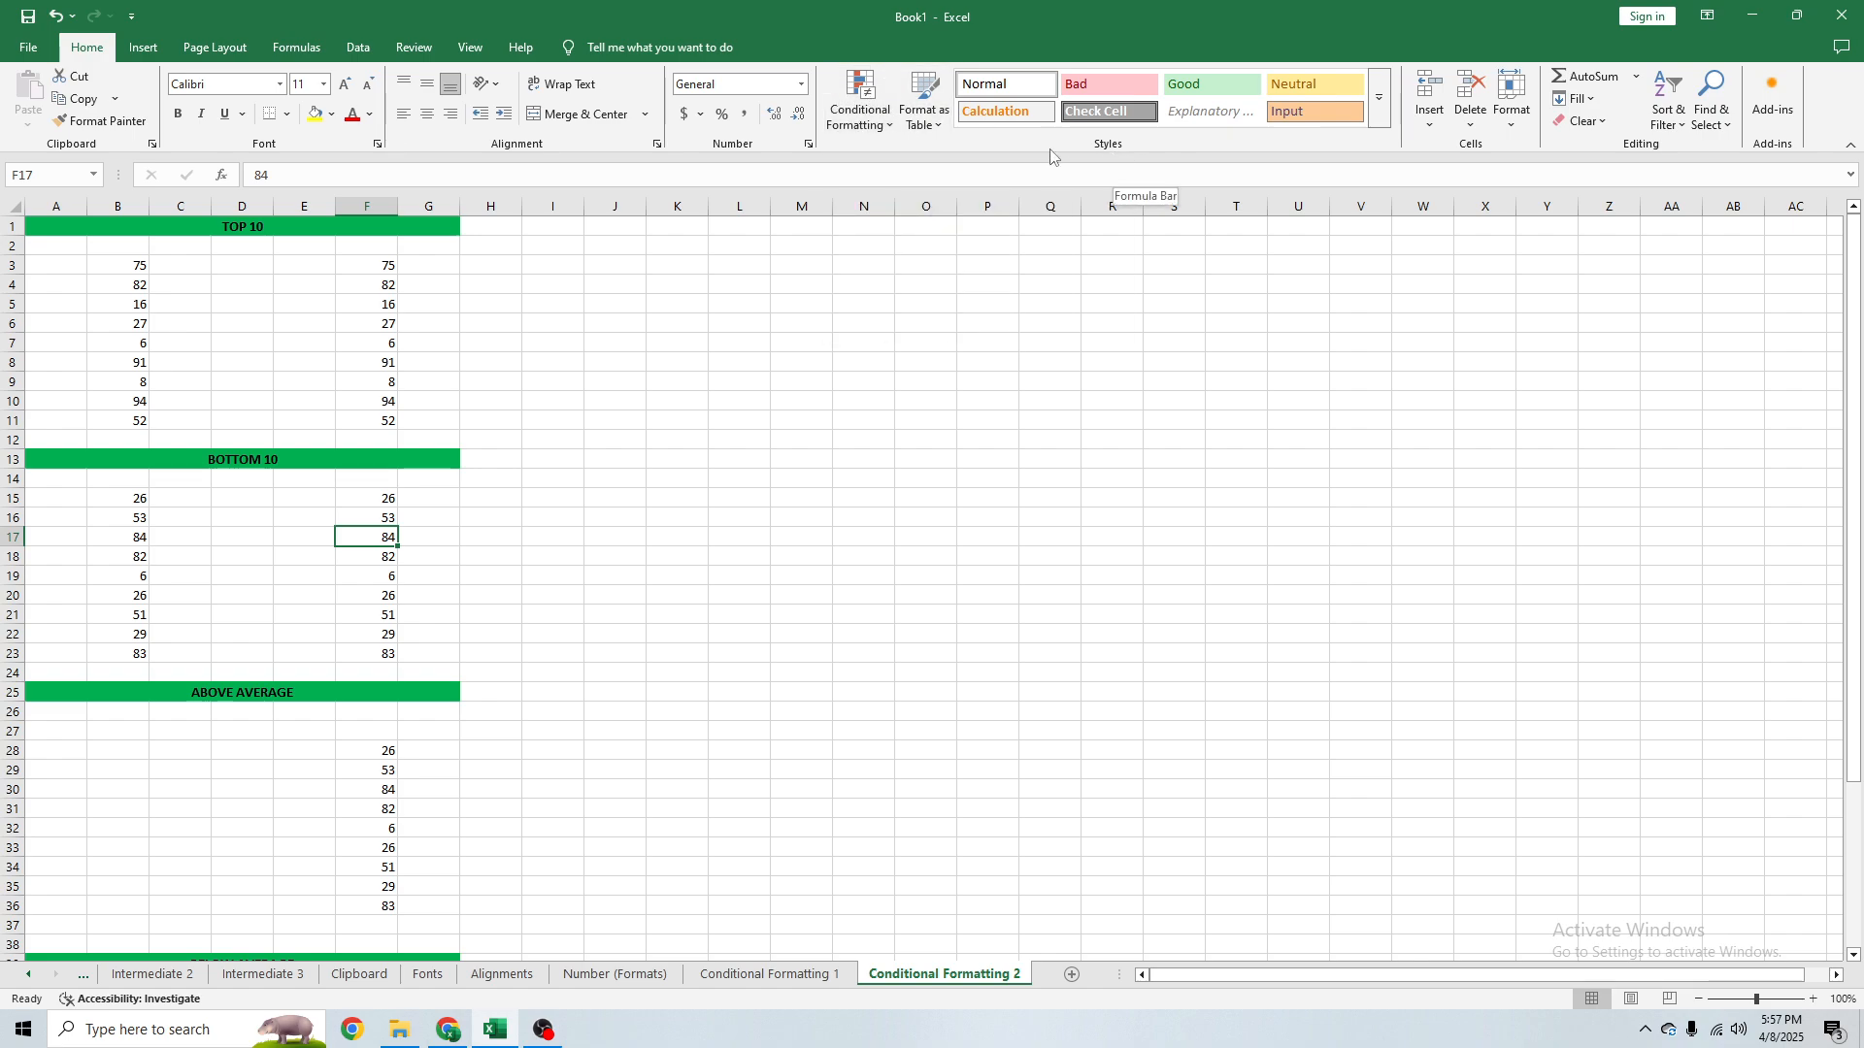
Review the Highlight Cells and Top/Bottom rule options, the Conditional Formatting 1 sheet, and the two TOP 10 number lists on Conditional Formatting 2.
{"action": "left_click", "coordinate": [861, 93]}
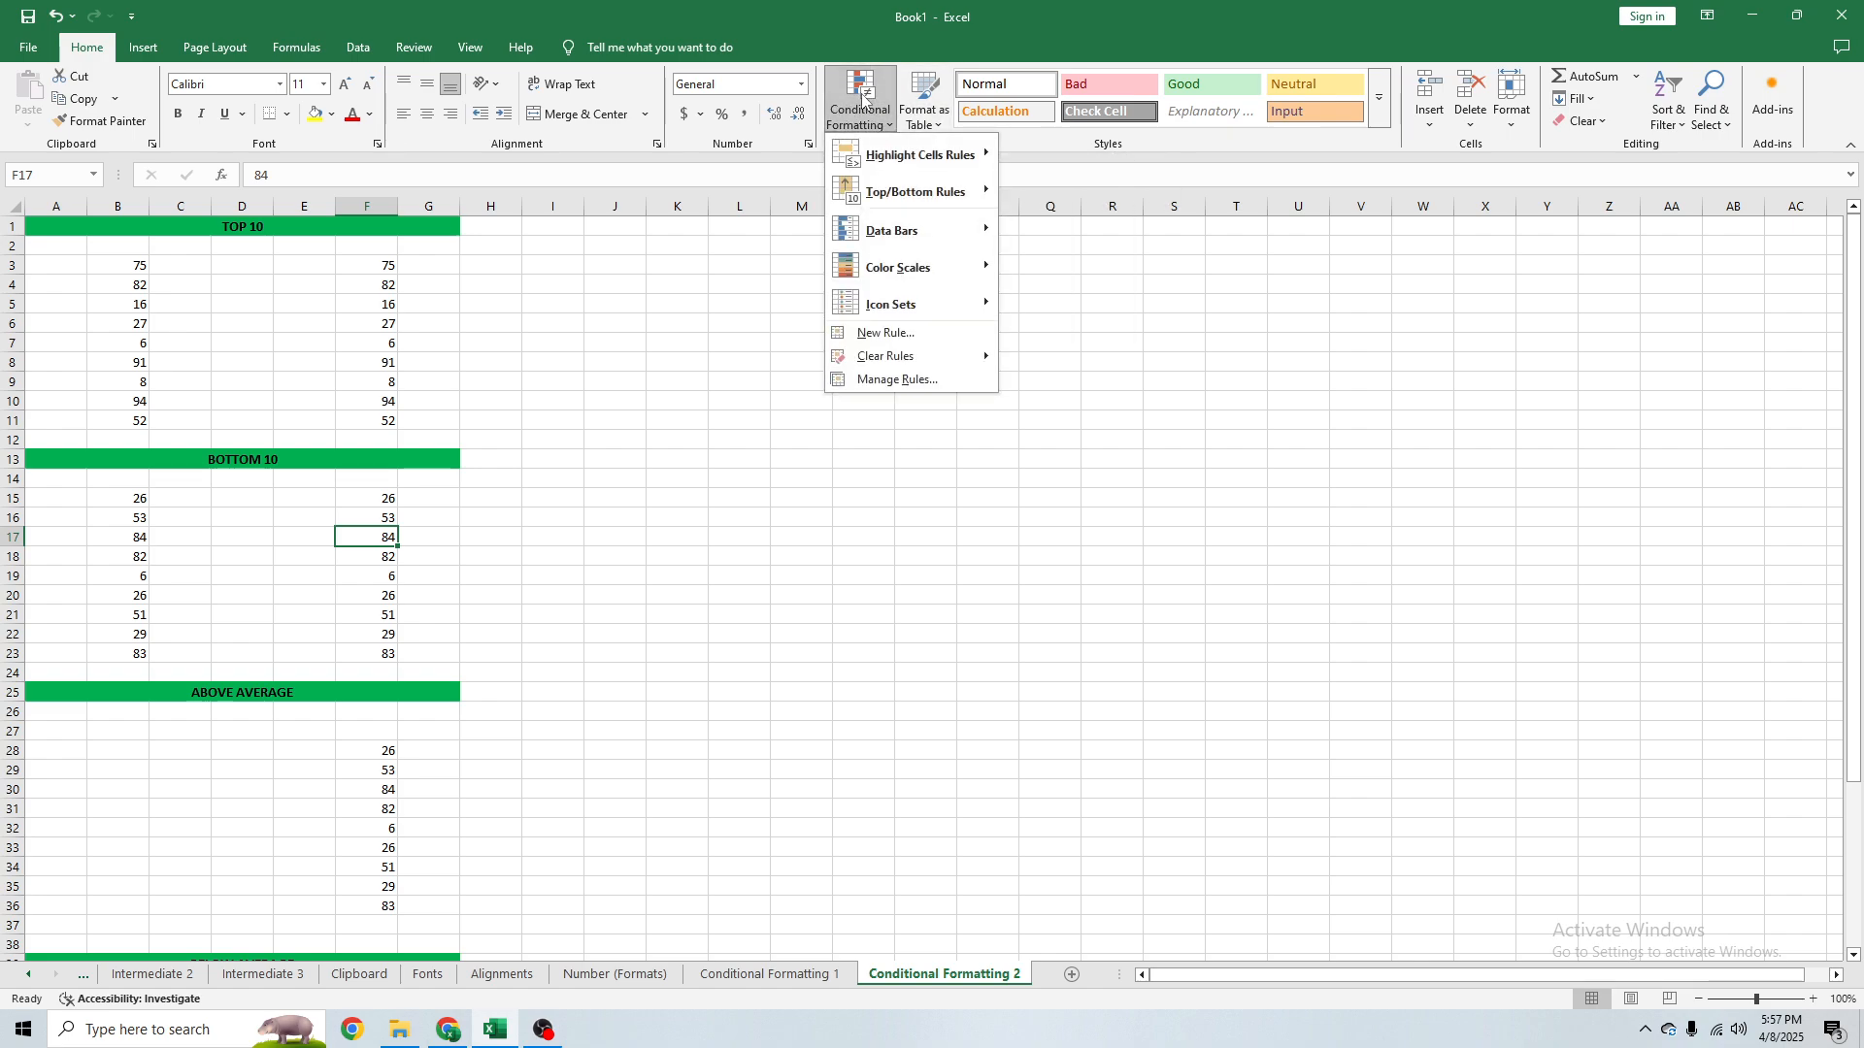
{"action": "mouse_move", "coordinate": [903, 163]}
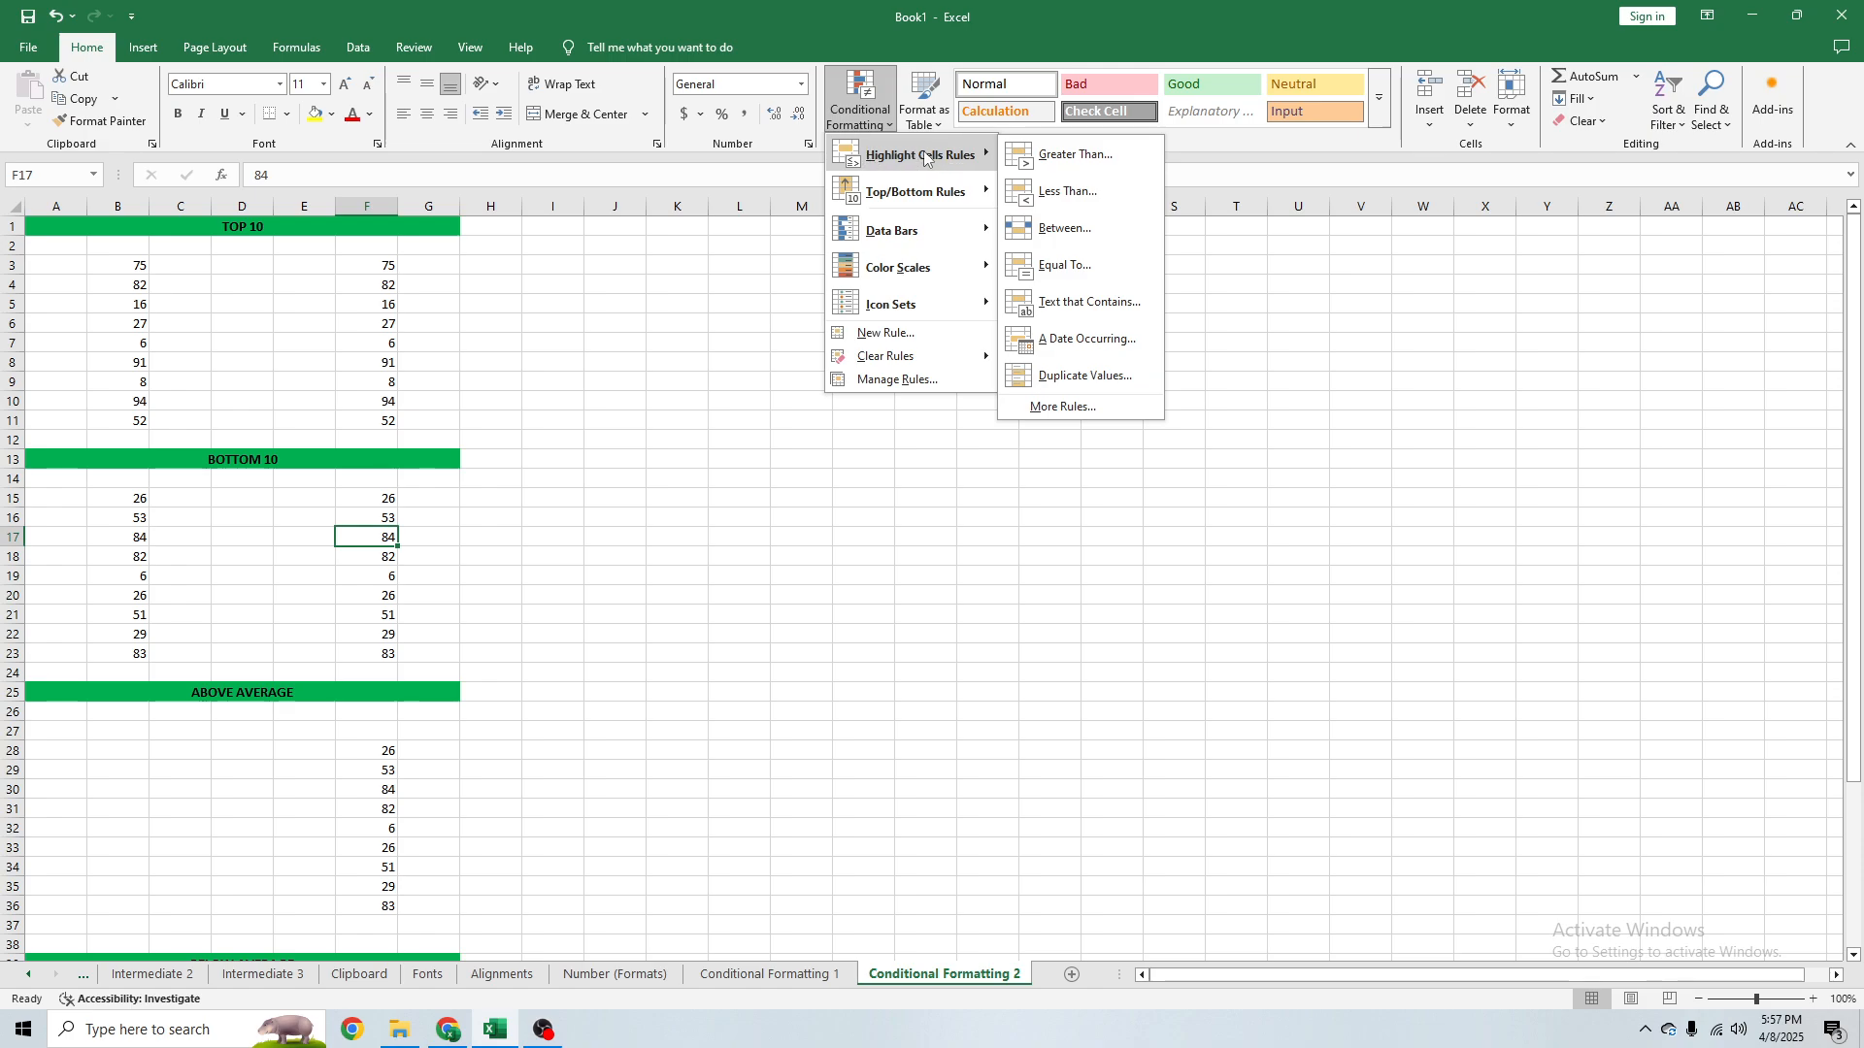
{"action": "left_click", "coordinate": [767, 973]}
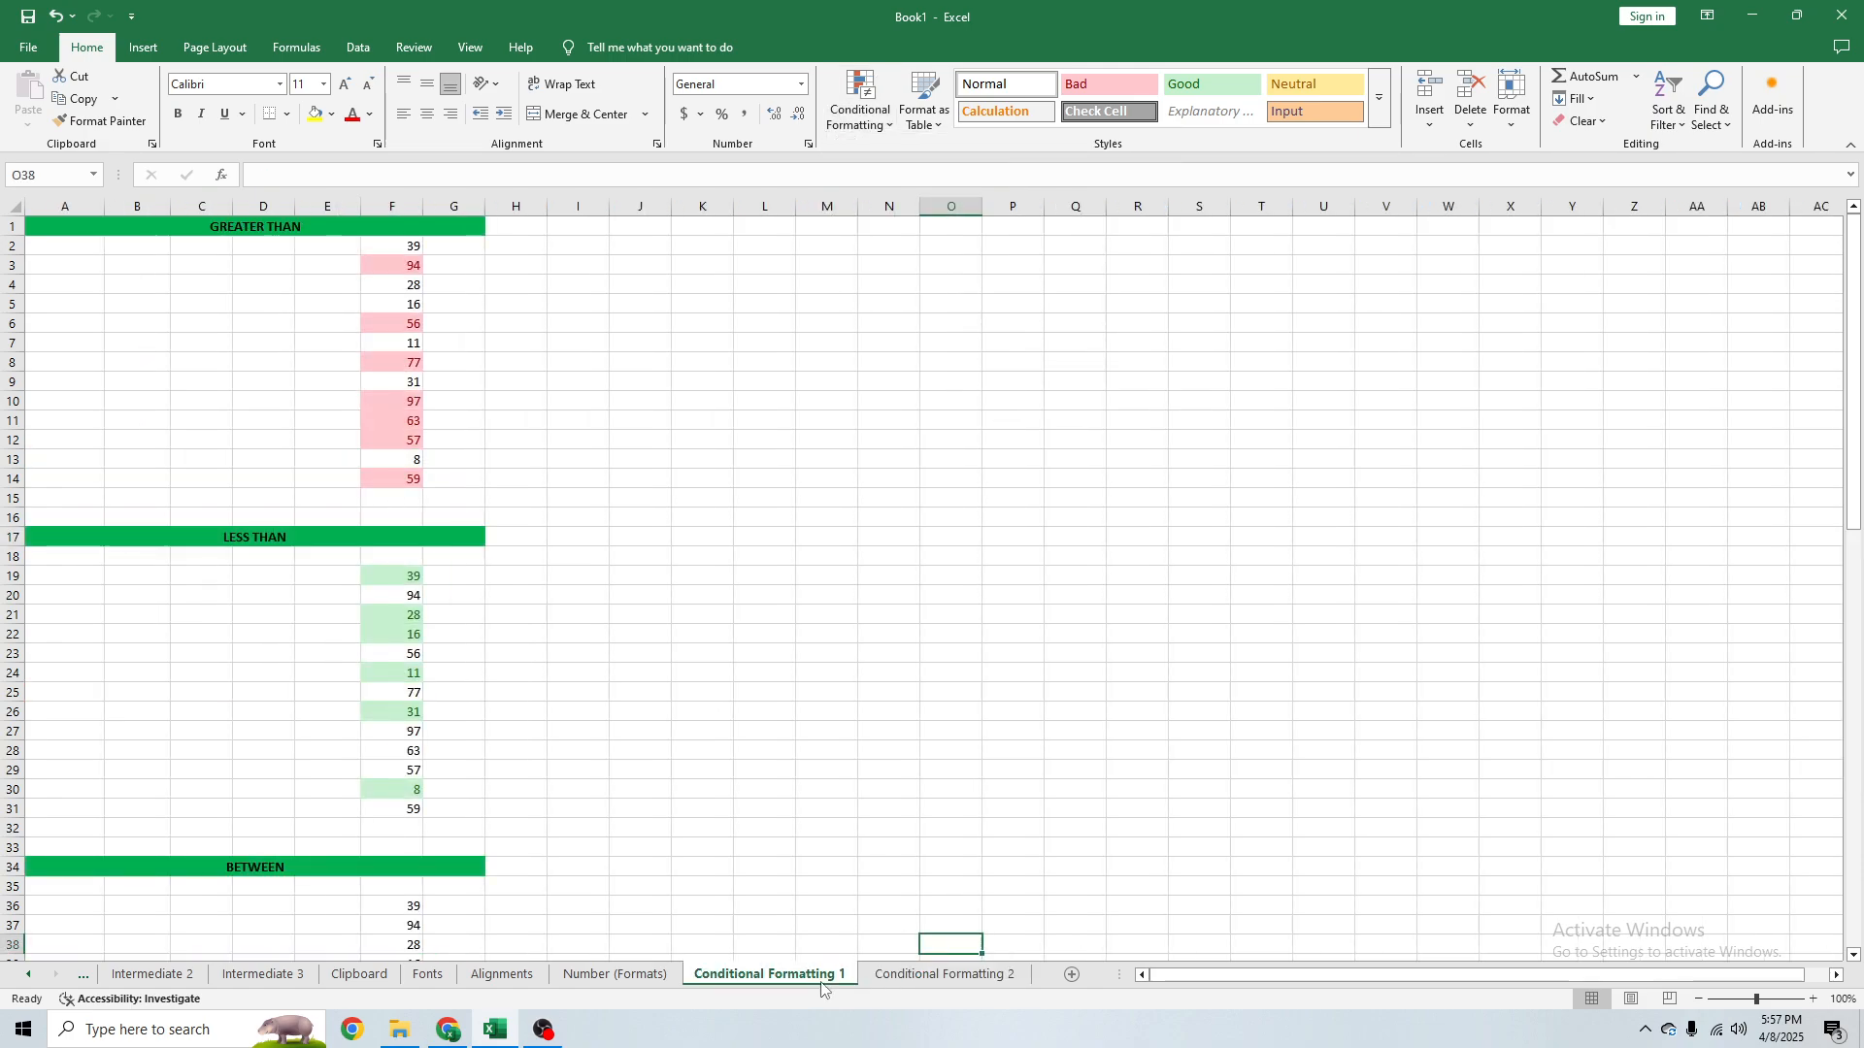
{"action": "left_click", "coordinate": [884, 976]}
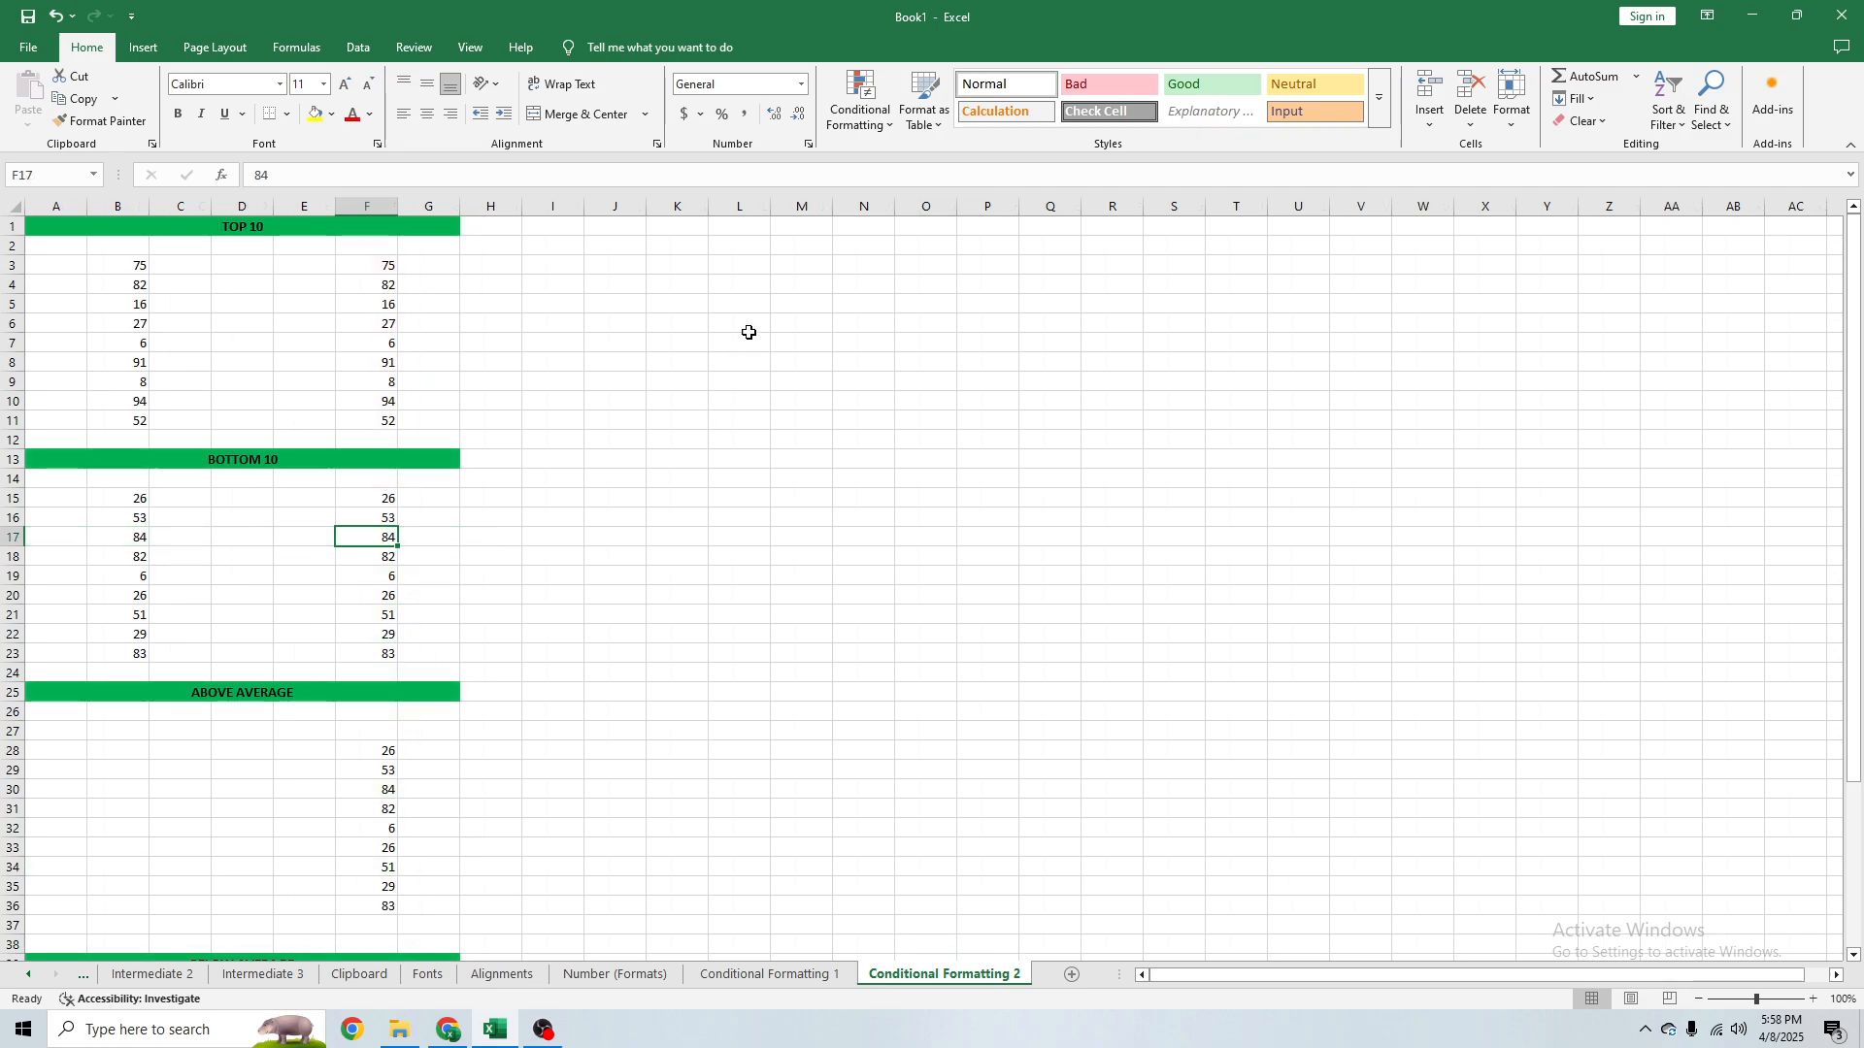
{"action": "left_click", "coordinate": [860, 116]}
{"action": "mouse_move", "coordinate": [986, 193]}
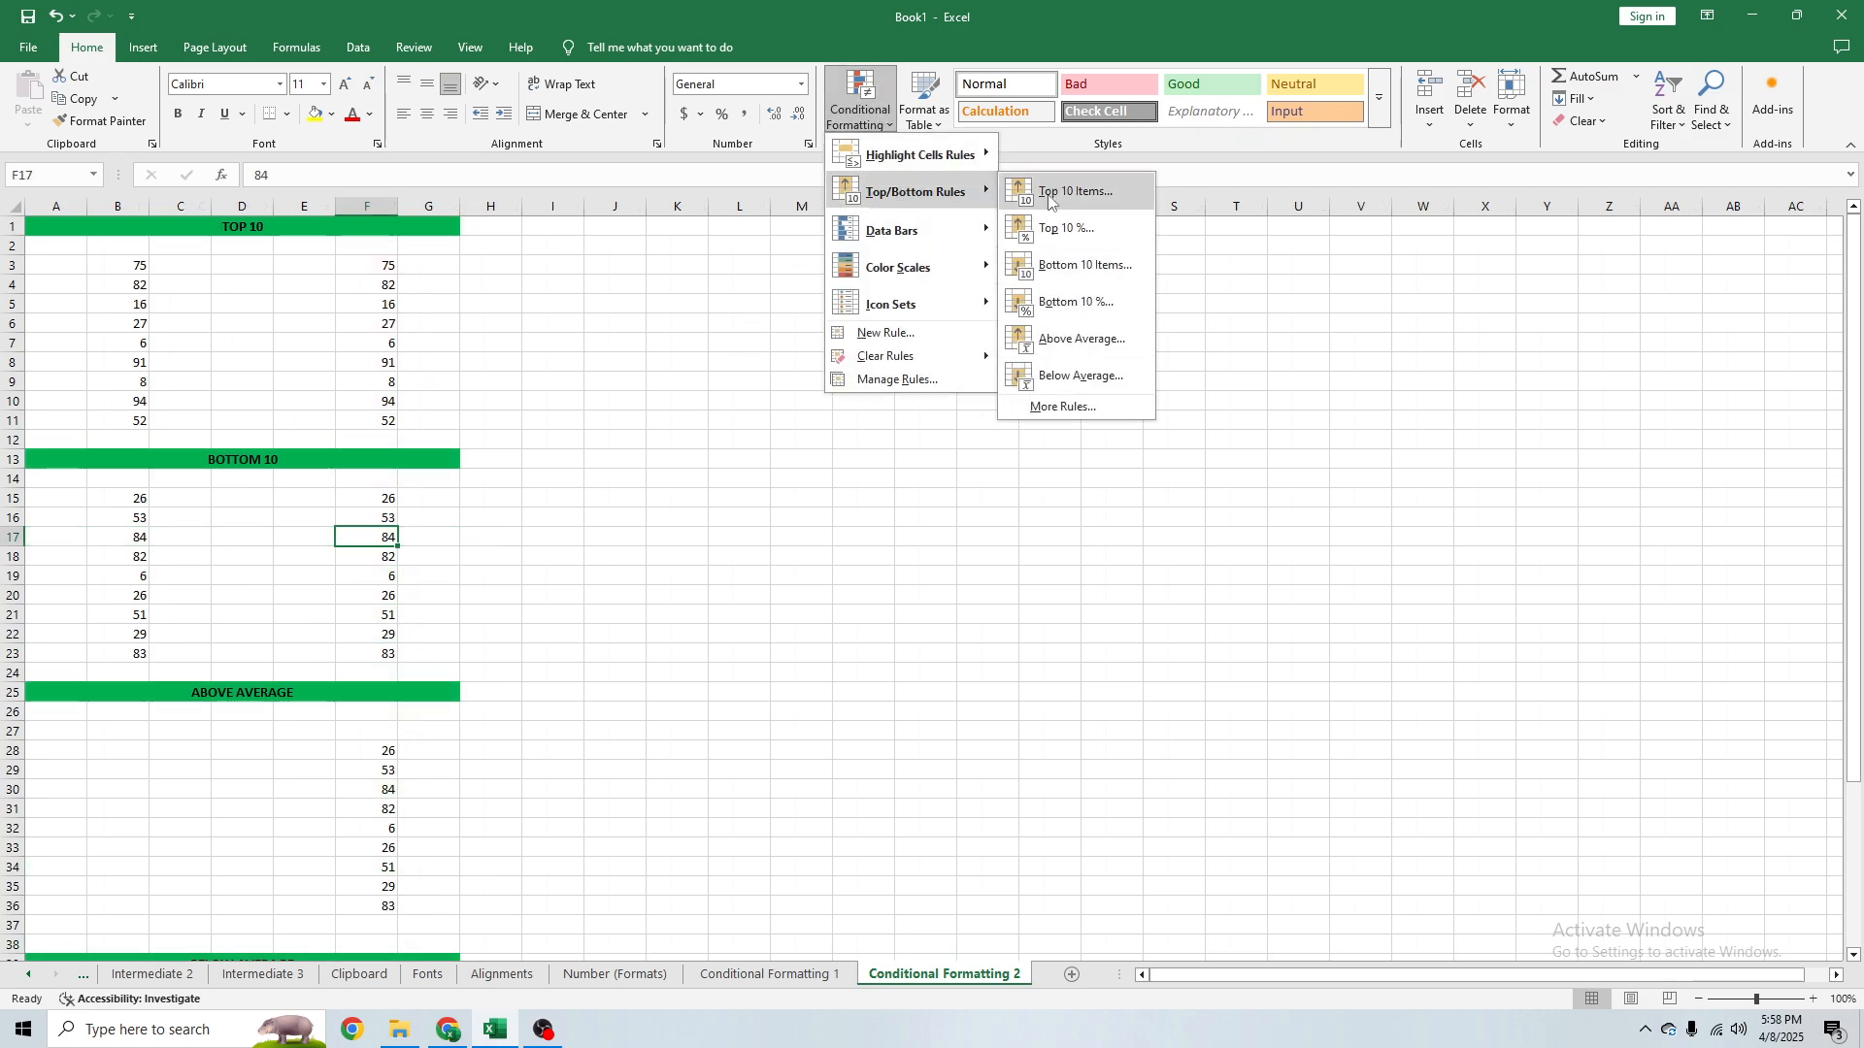
{"action": "left_click", "coordinate": [413, 374]}
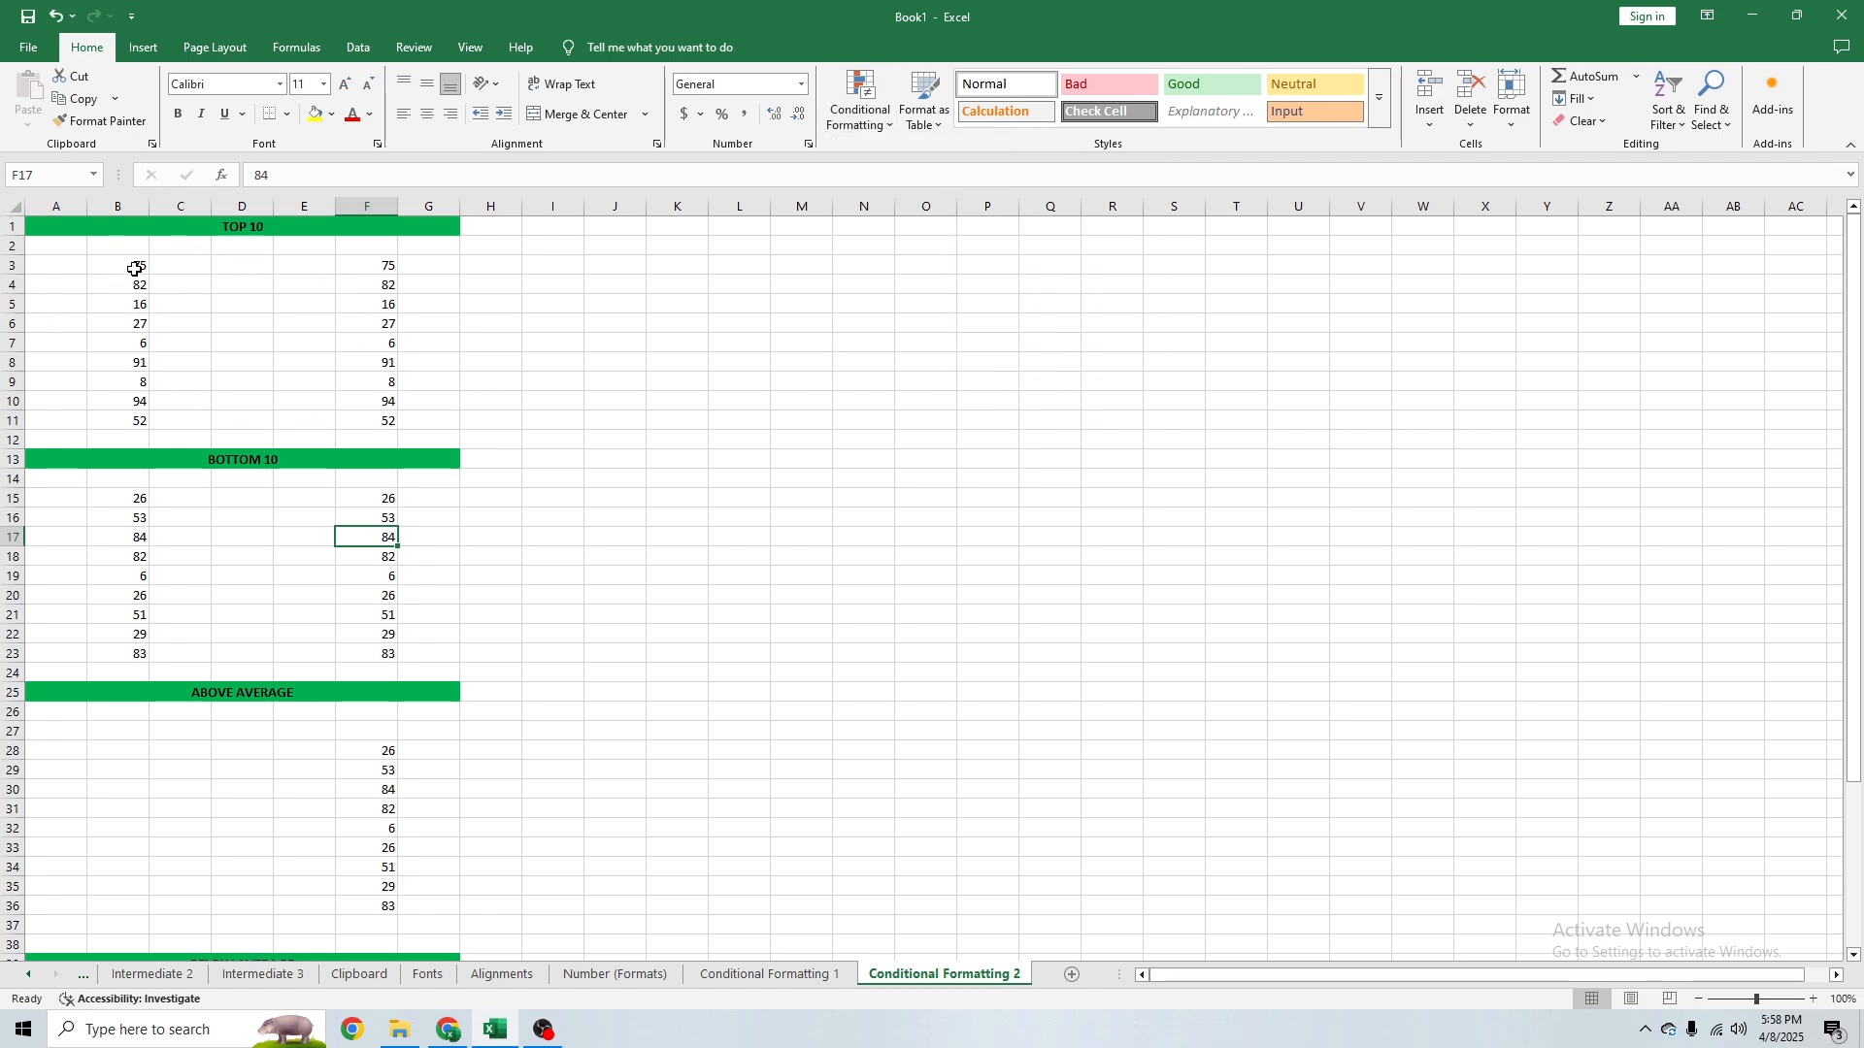
{"action": "left_click_drag", "start_coordinate": [135, 269], "coordinate": [138, 424]}
{"action": "left_click_drag", "start_coordinate": [378, 283], "coordinate": [394, 428]}
{"action": "left_click", "coordinate": [374, 263]}
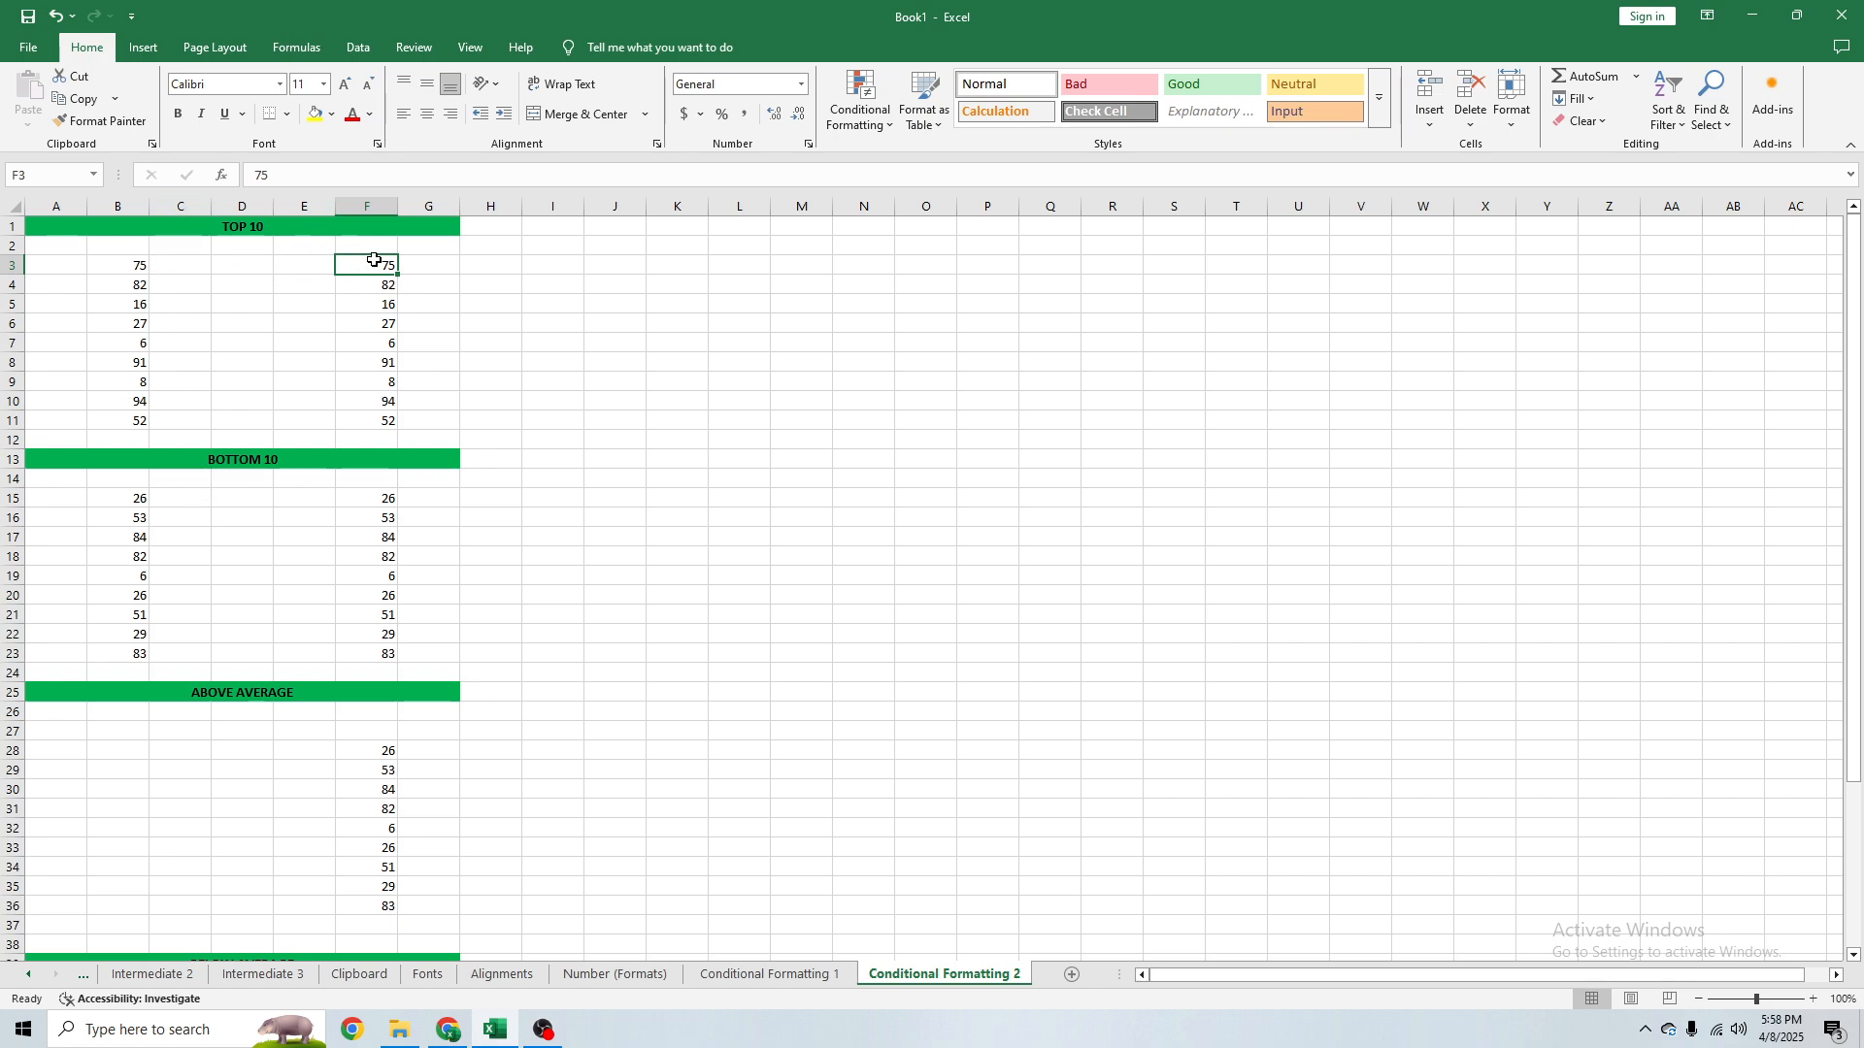
Apply a Top 10 Items conditional formatting rule with the default light red fill to the TOP 10 values in B3:B11.
{"action": "left_click_drag", "start_coordinate": [121, 267], "coordinate": [93, 434]}
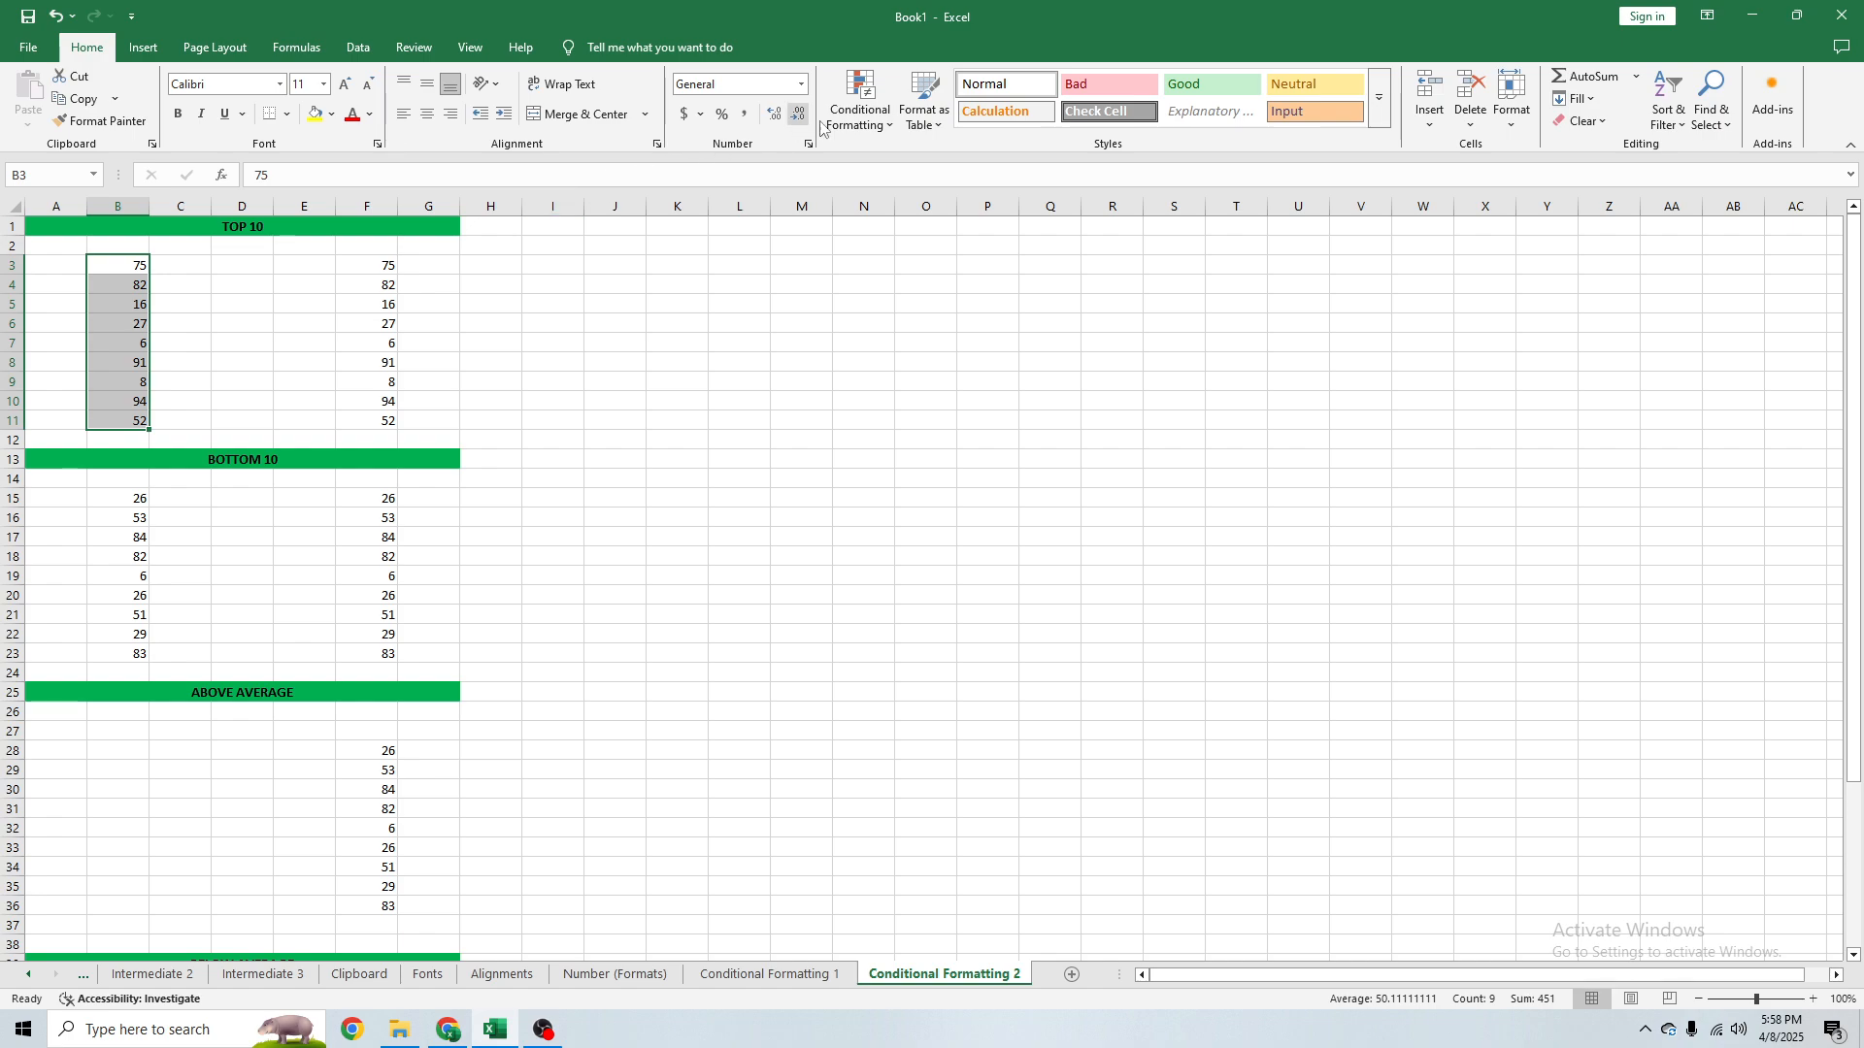
{"action": "left_click", "coordinate": [875, 98]}
{"action": "mouse_move", "coordinate": [921, 201]}
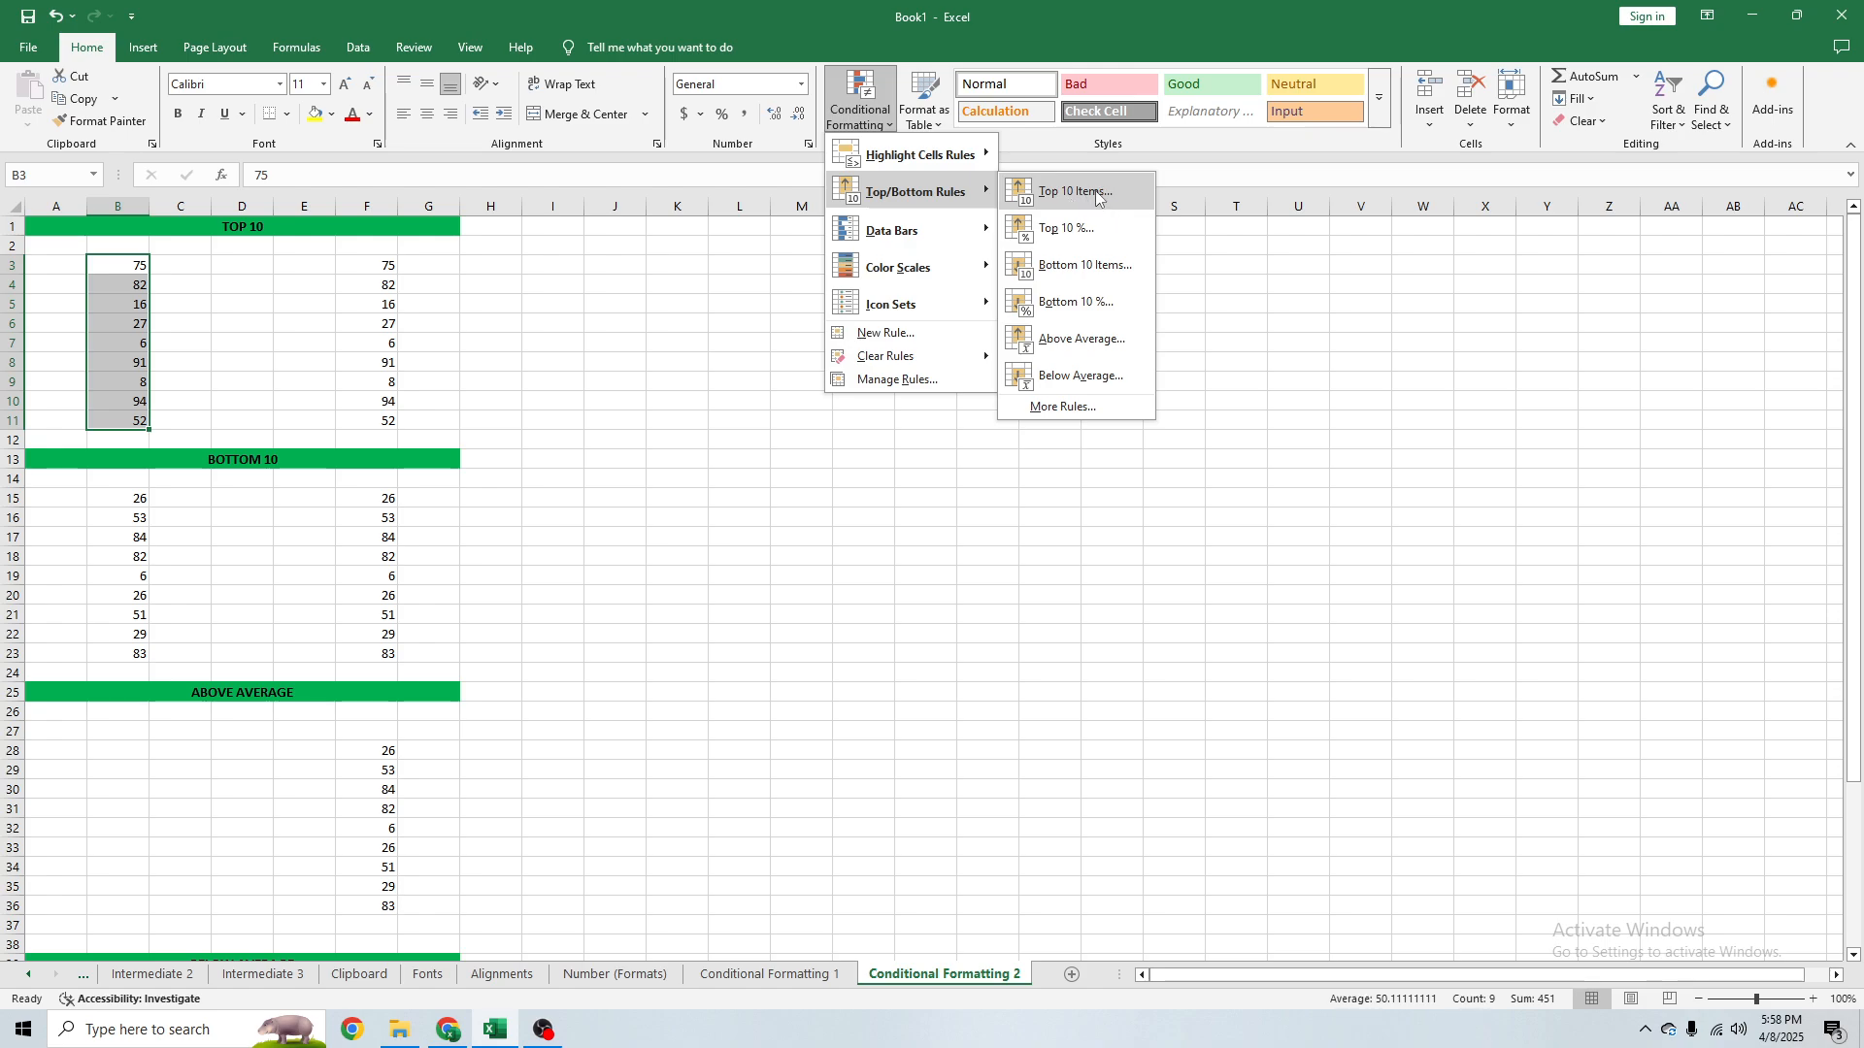
{"action": "left_click", "coordinate": [1067, 195]}
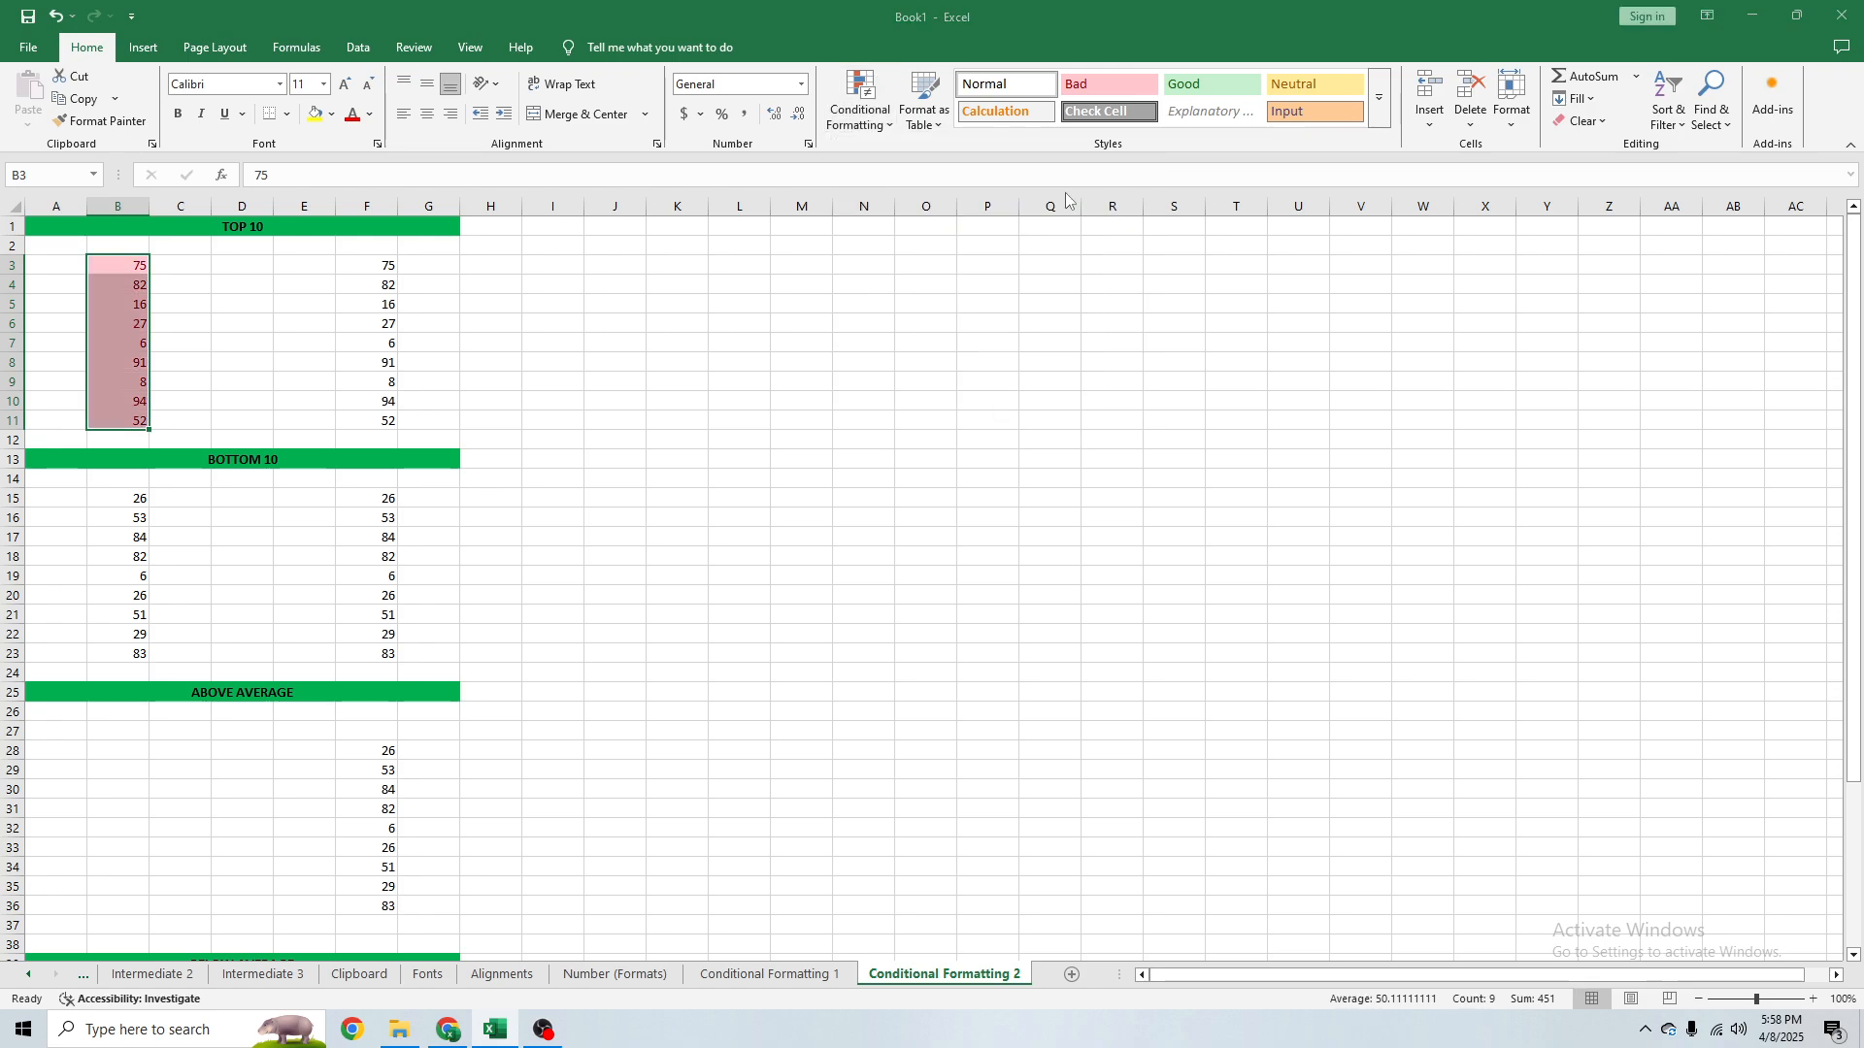
{"action": "left_click", "coordinate": [761, 556]}
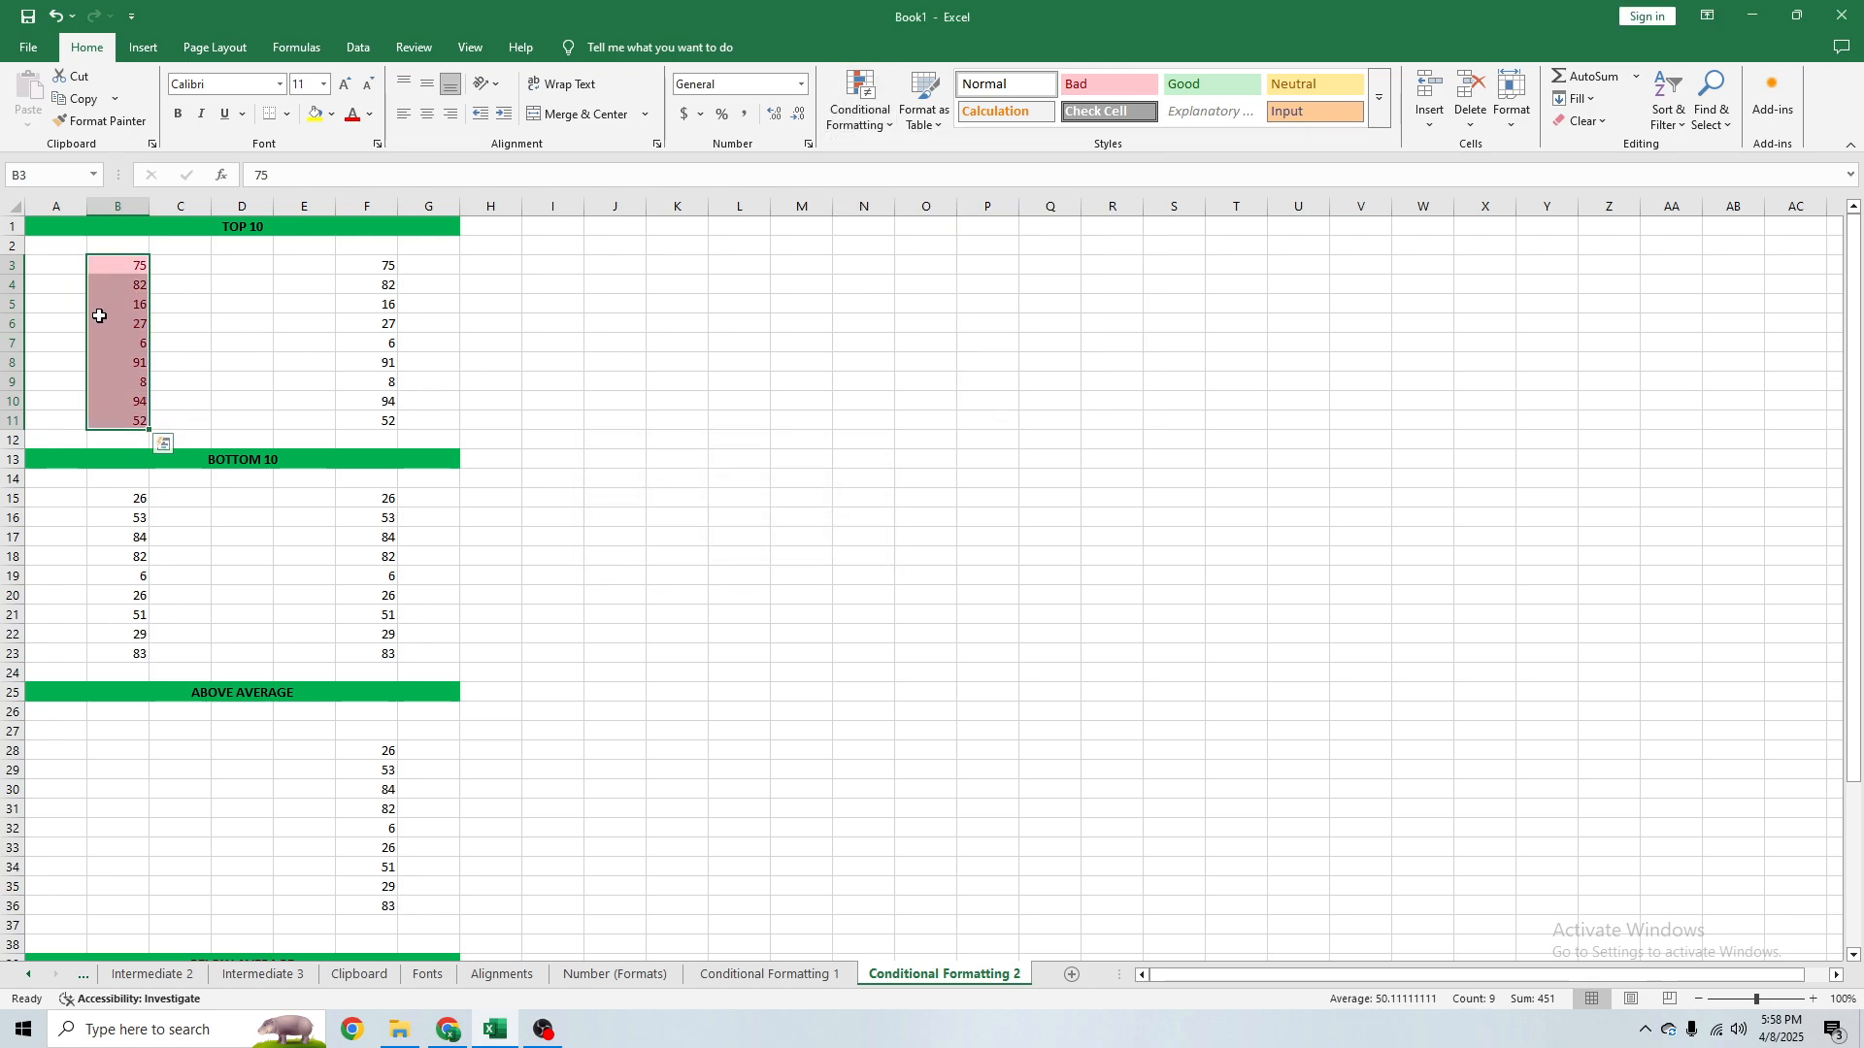
{"action": "left_click", "coordinate": [738, 343]}
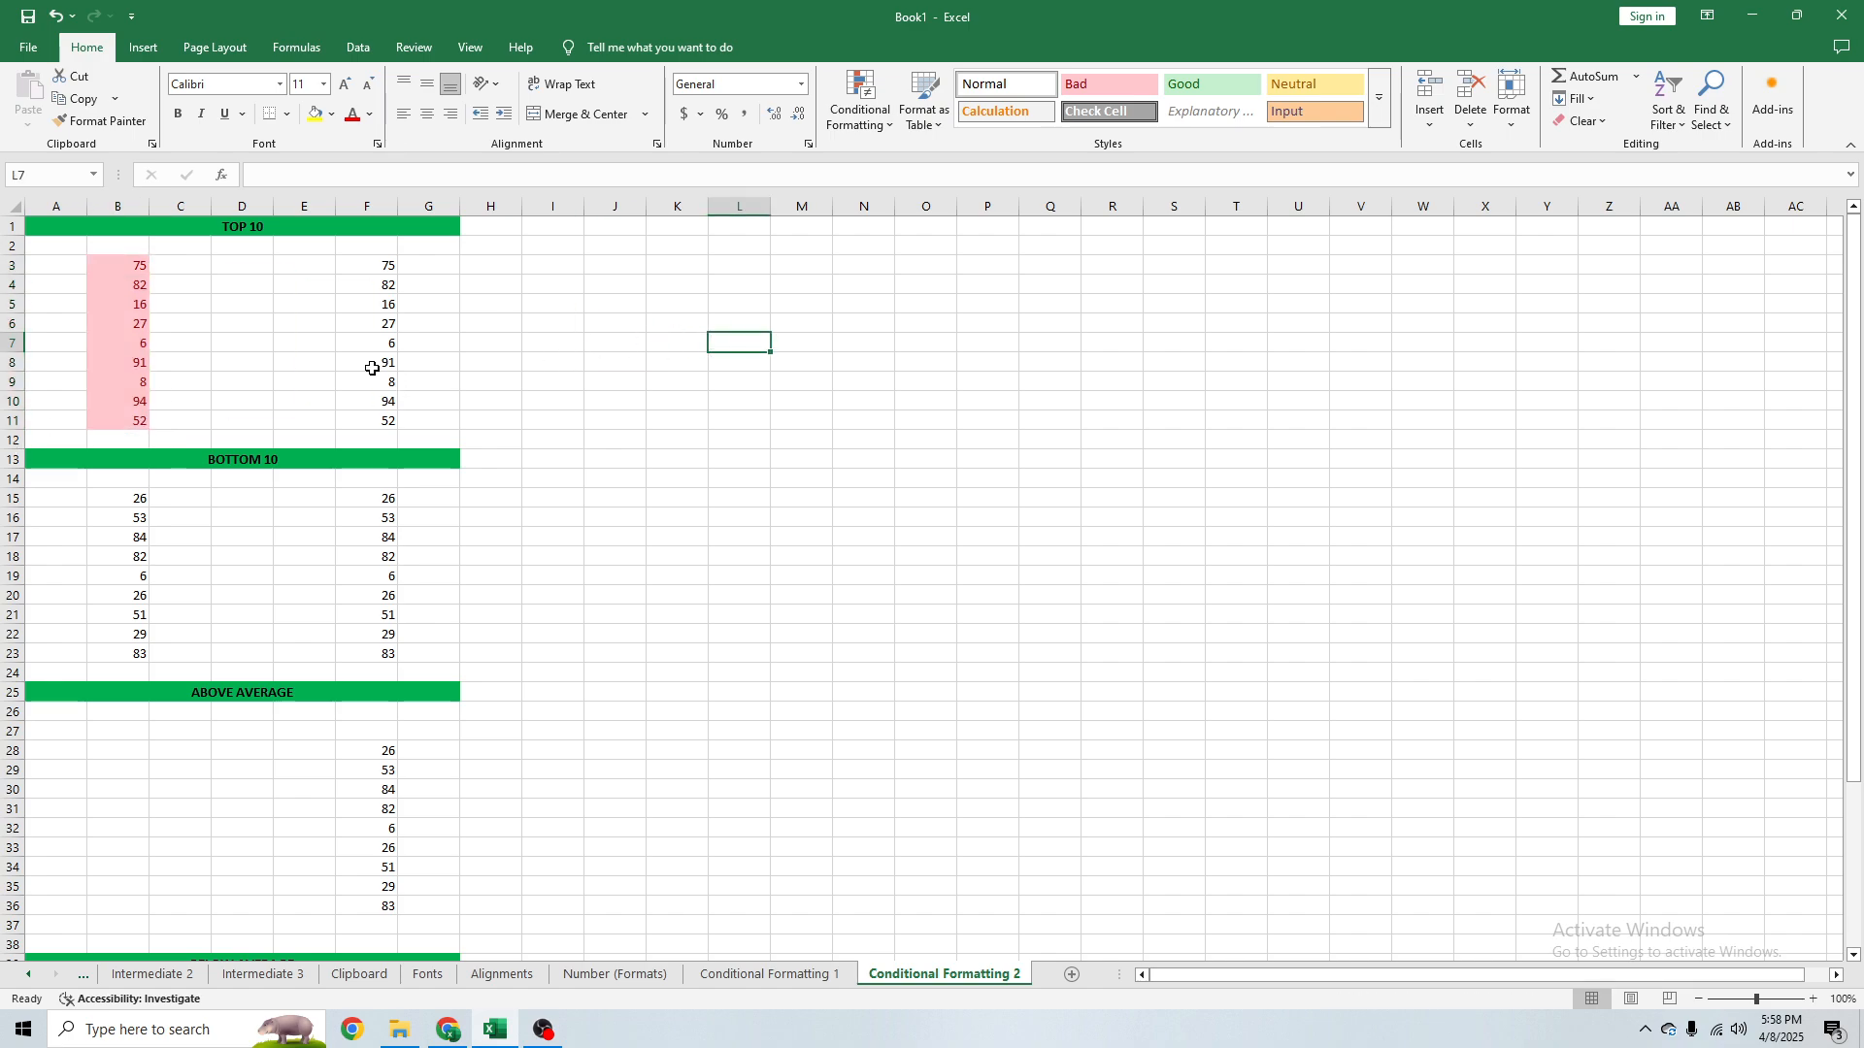
Insert 15 blank rows between the TOP 10 lists and the BOTTOM 10 heading.
{"action": "right_click", "coordinate": [18, 441]}
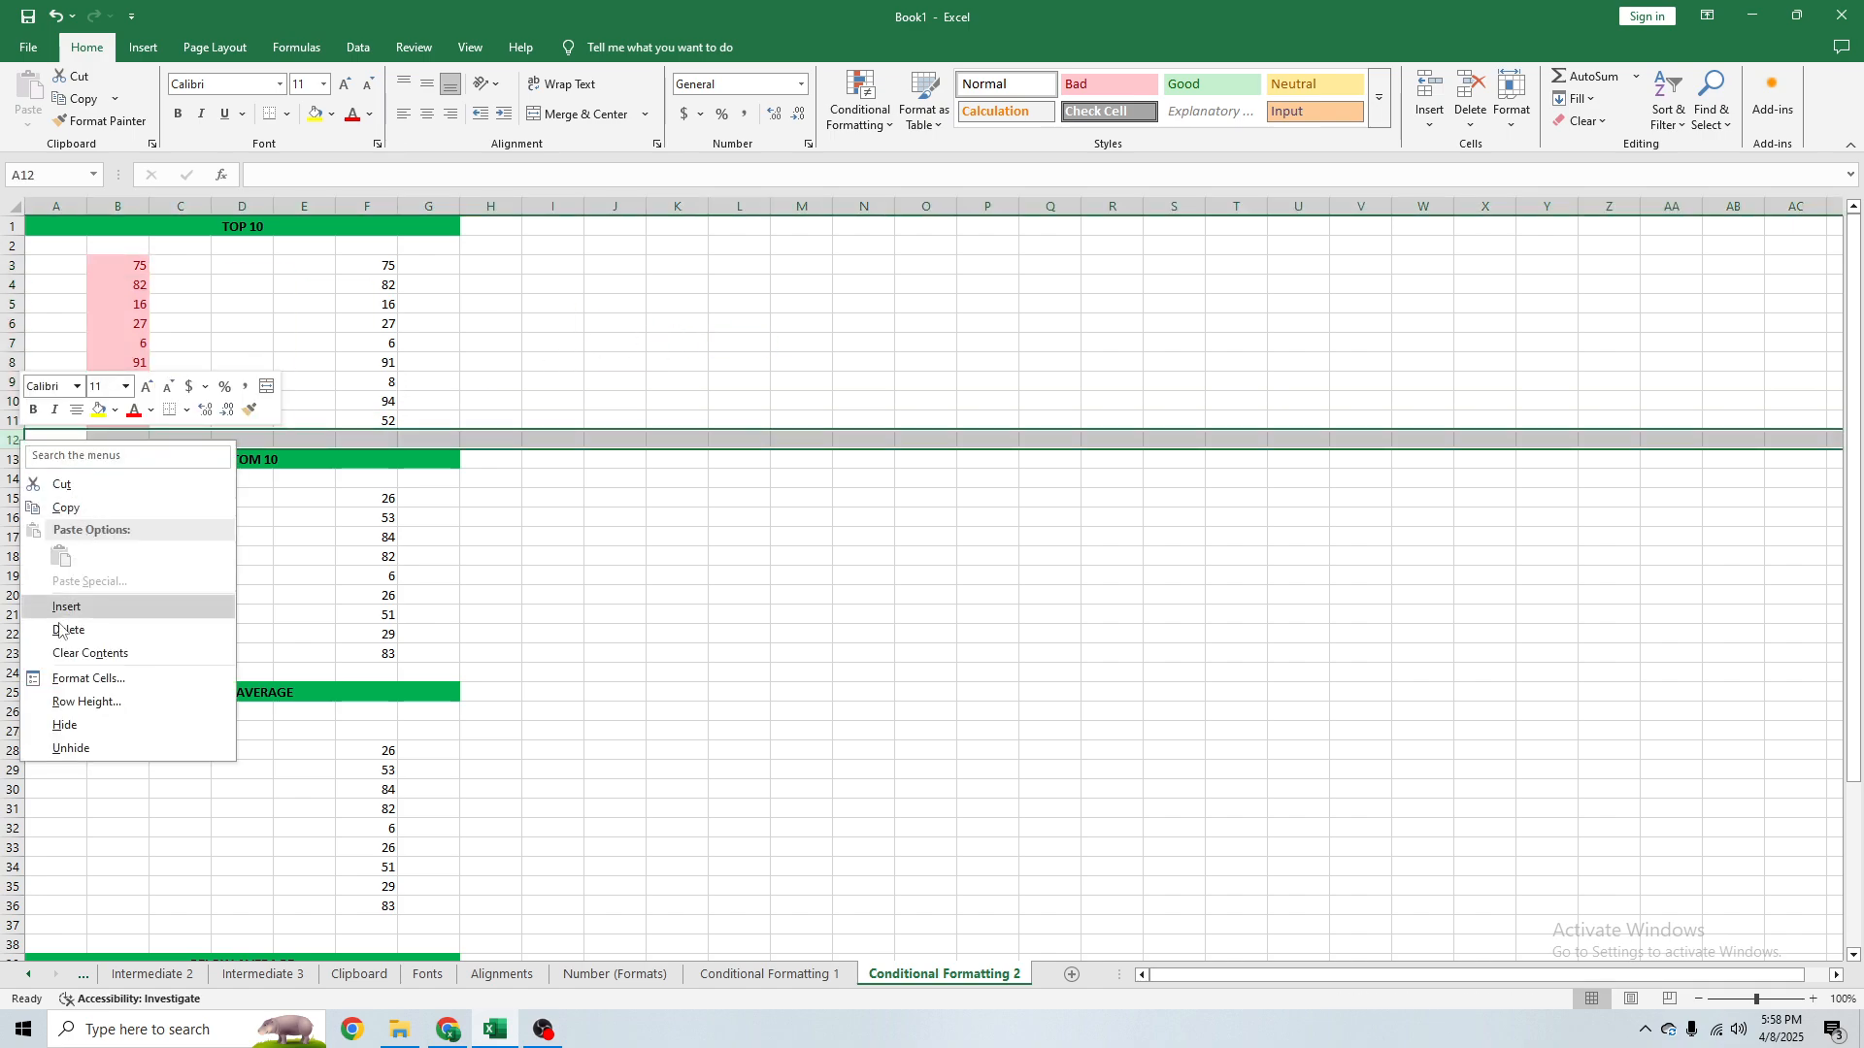
{"action": "left_click", "coordinate": [60, 607]}
{"action": "mouse_move", "coordinate": [14, 460]}
{"action": "left_mouse_down"}
{"action": "mouse_move", "coordinate": [14, 441]}
{"action": "mouse_move", "coordinate": [15, 495]}
{"action": "mouse_move", "coordinate": [14, 440]}
{"action": "left_mouse_up"}
{"action": "right_click", "coordinate": [14, 441]}
{"action": "left_click", "coordinate": [60, 608]}
{"action": "right_click", "coordinate": [15, 440]}
{"action": "left_click", "coordinate": [90, 596]}
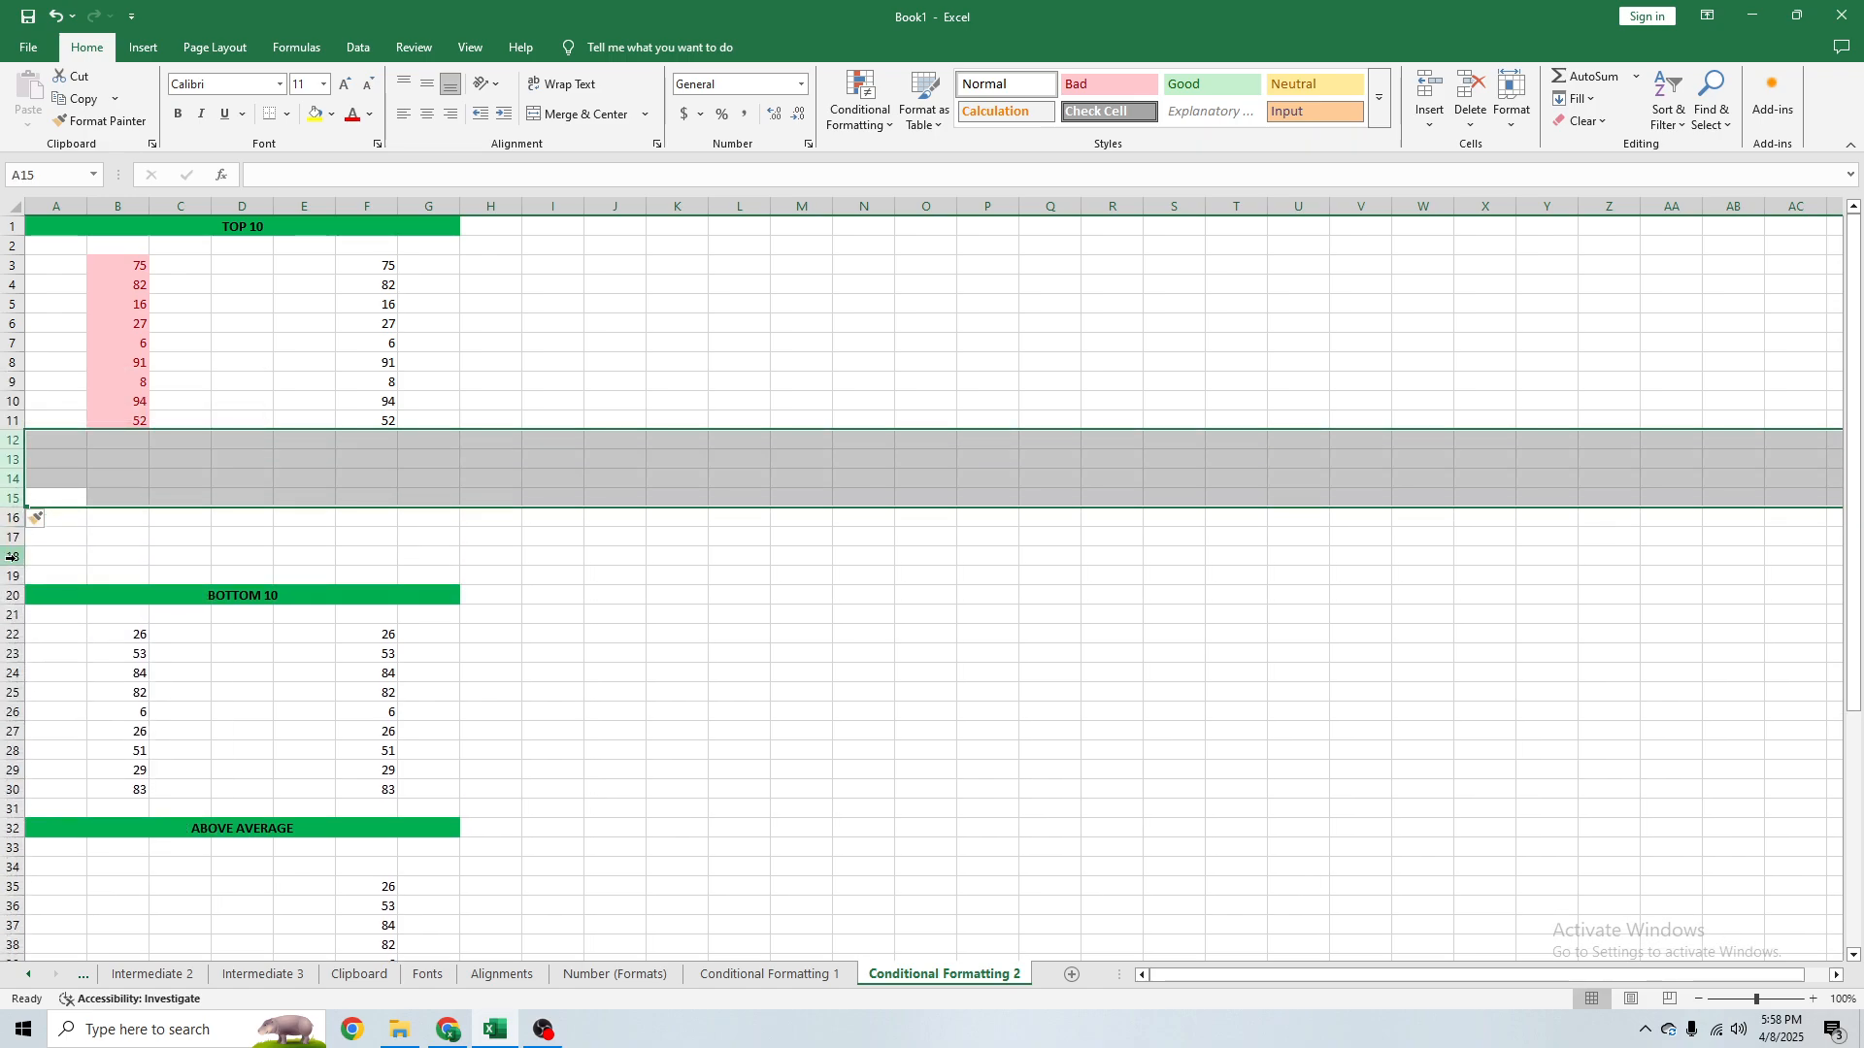
{"action": "left_click_drag", "start_coordinate": [13, 575], "coordinate": [13, 439]}
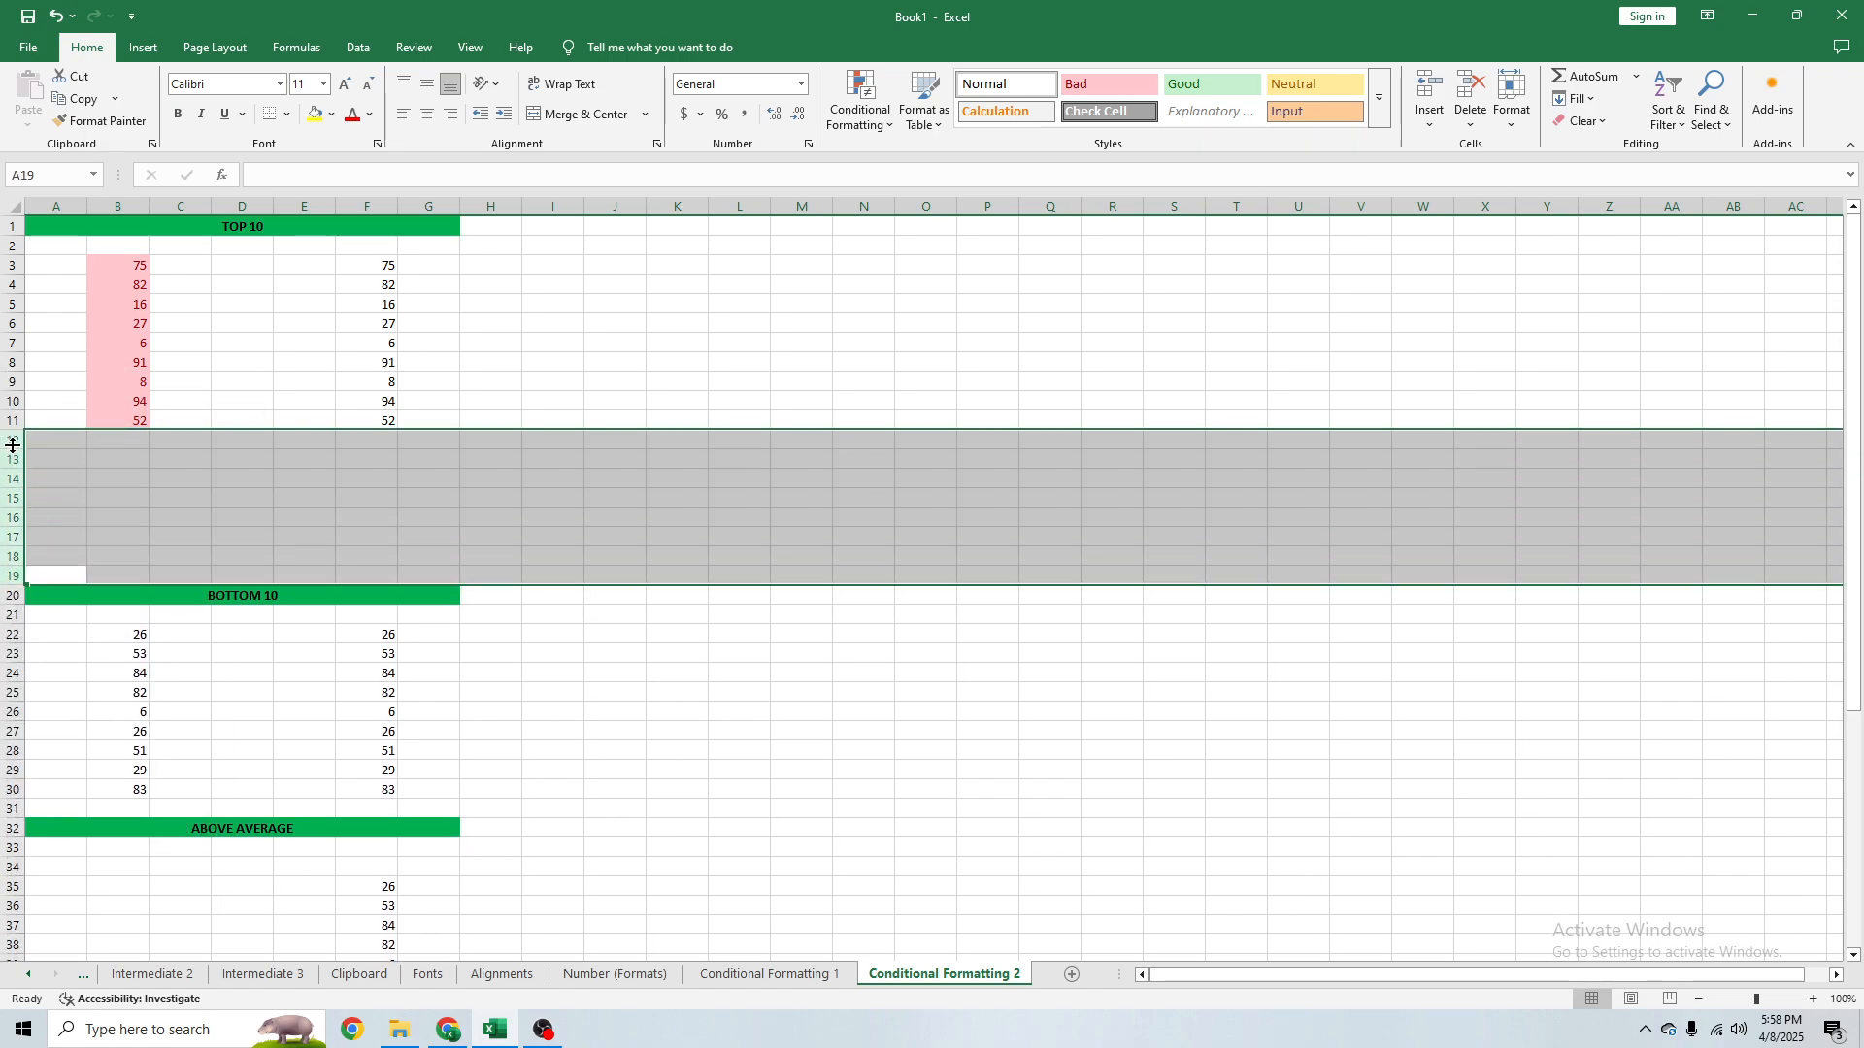
{"action": "right_click", "coordinate": [15, 441]}
{"action": "left_click", "coordinate": [61, 611]}
{"action": "left_click", "coordinate": [181, 498]}
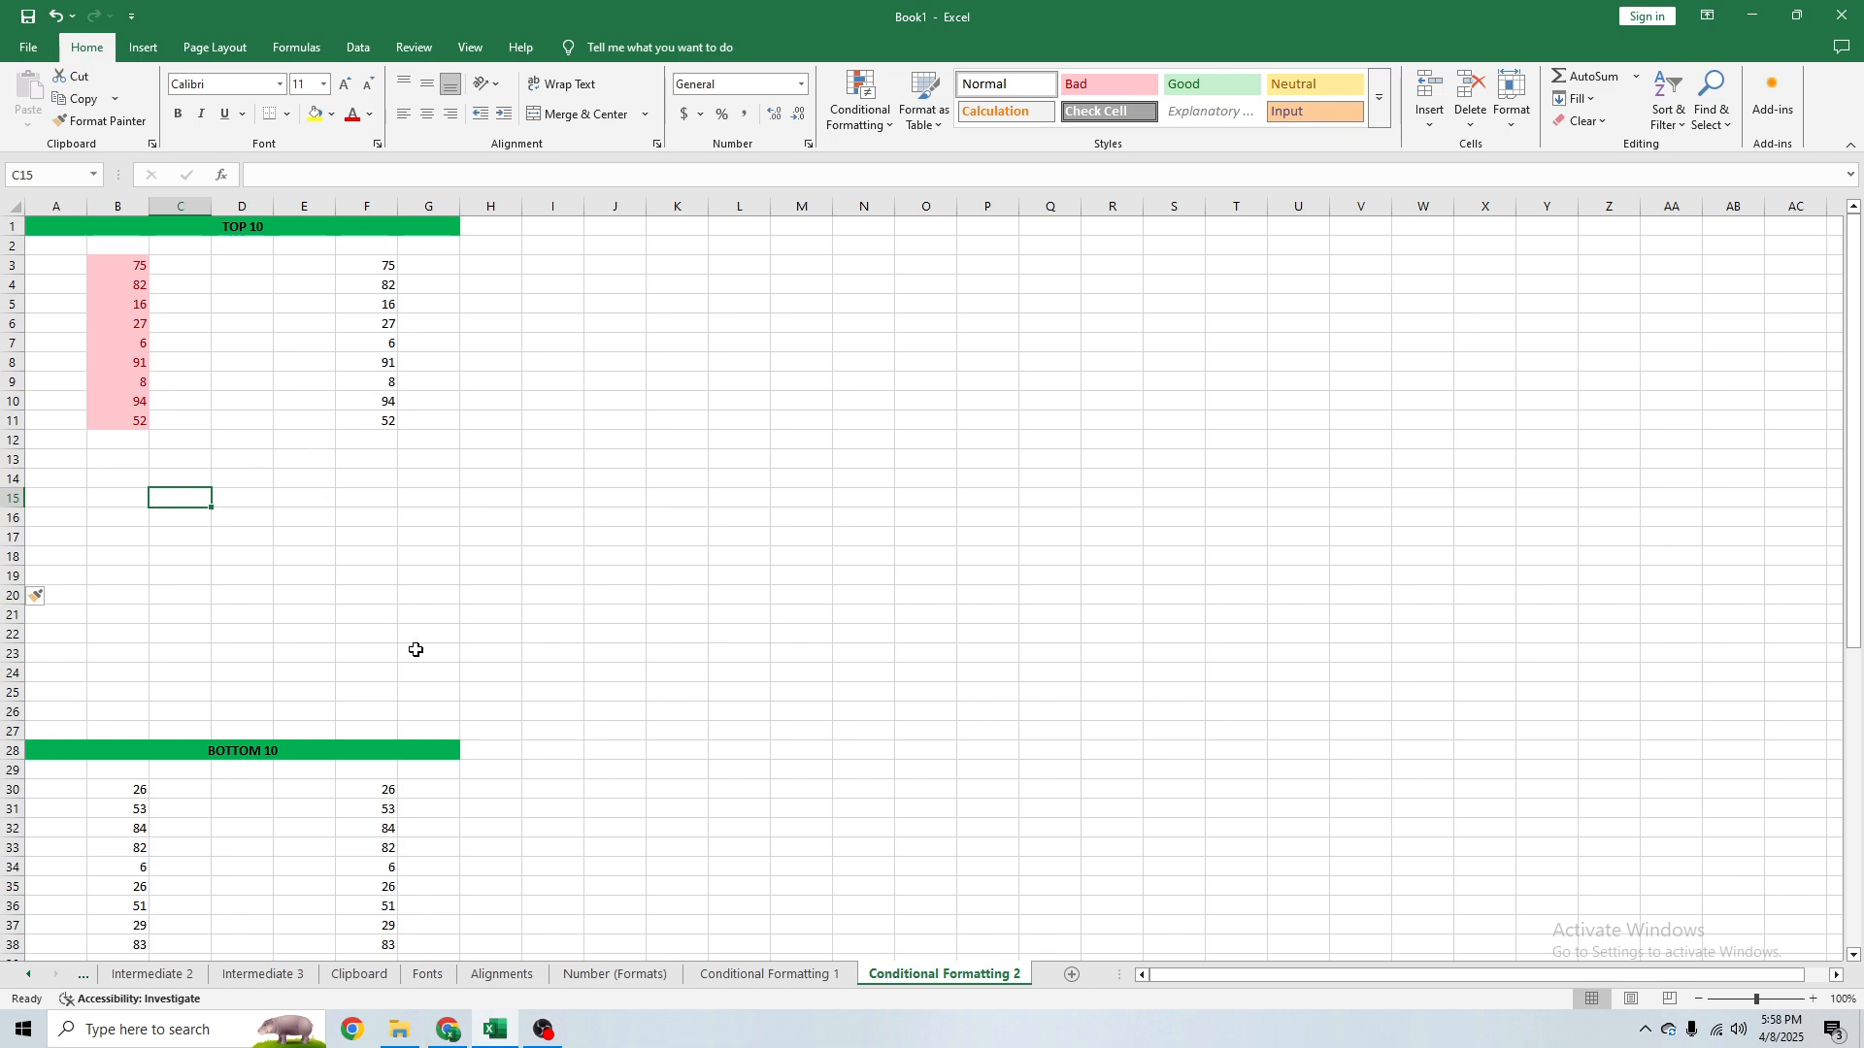
Copy the BOTTOM 10 values in B30:B38 and paste them below the TOP 10 list, starting at B12.
{"action": "left_click_drag", "start_coordinate": [141, 793], "coordinate": [137, 907]}
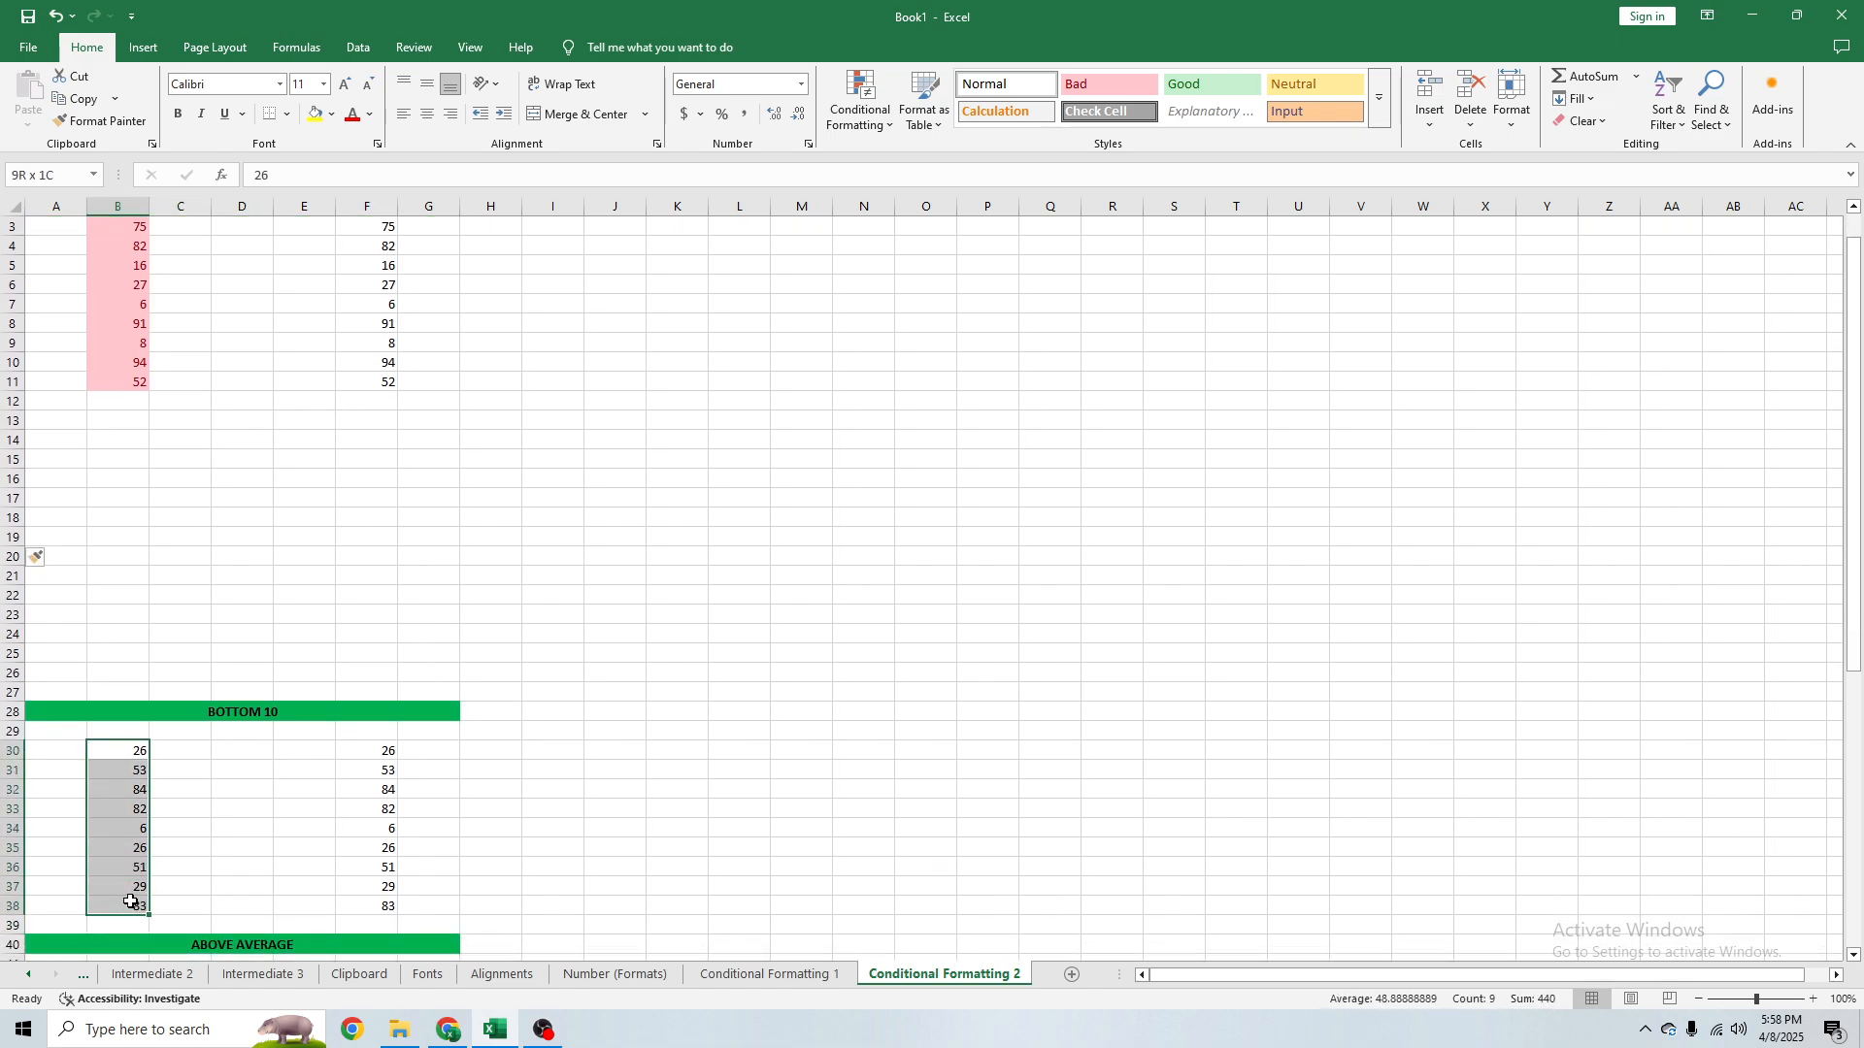
{"action": "key", "text": "ctrl+c"}
{"action": "left_click", "coordinate": [112, 403]}
{"action": "key", "text": "ctrl+v"}
{"action": "key", "text": "ctrl+f"}
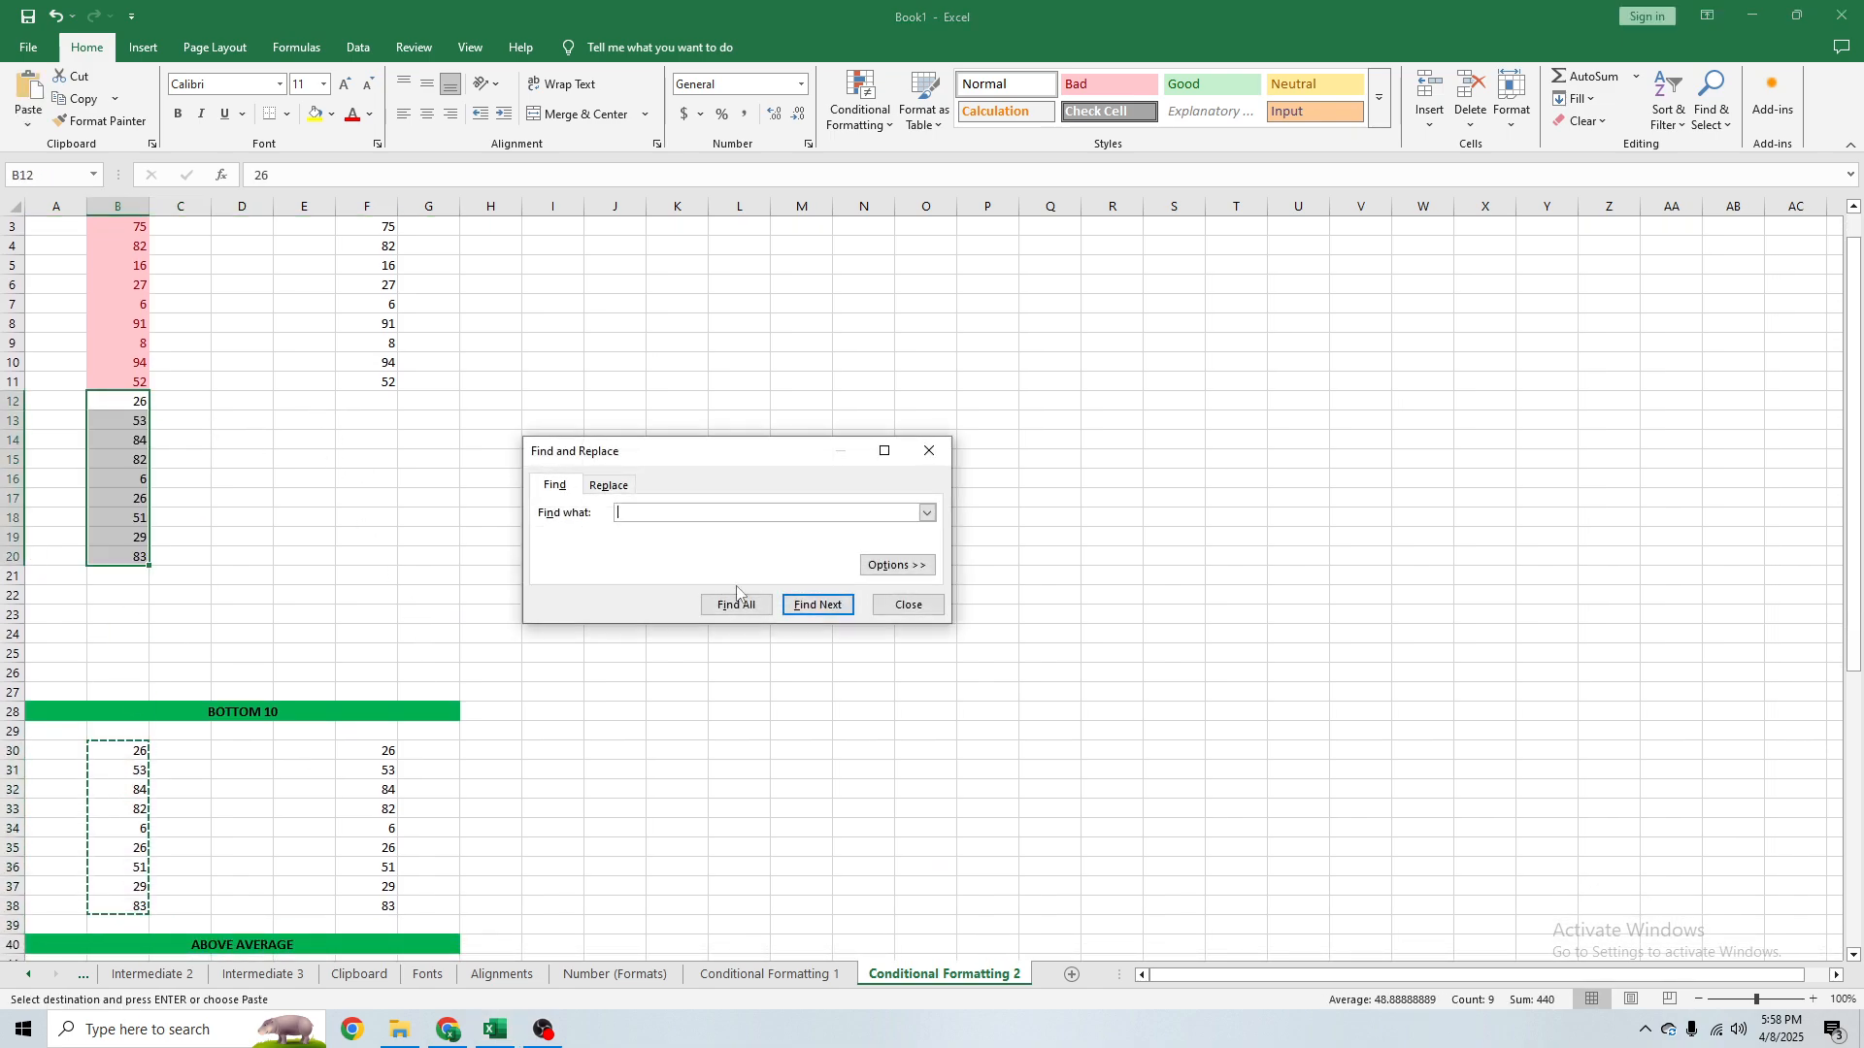
{"action": "key", "text": "Escape"}
{"action": "left_click", "coordinate": [123, 556]}
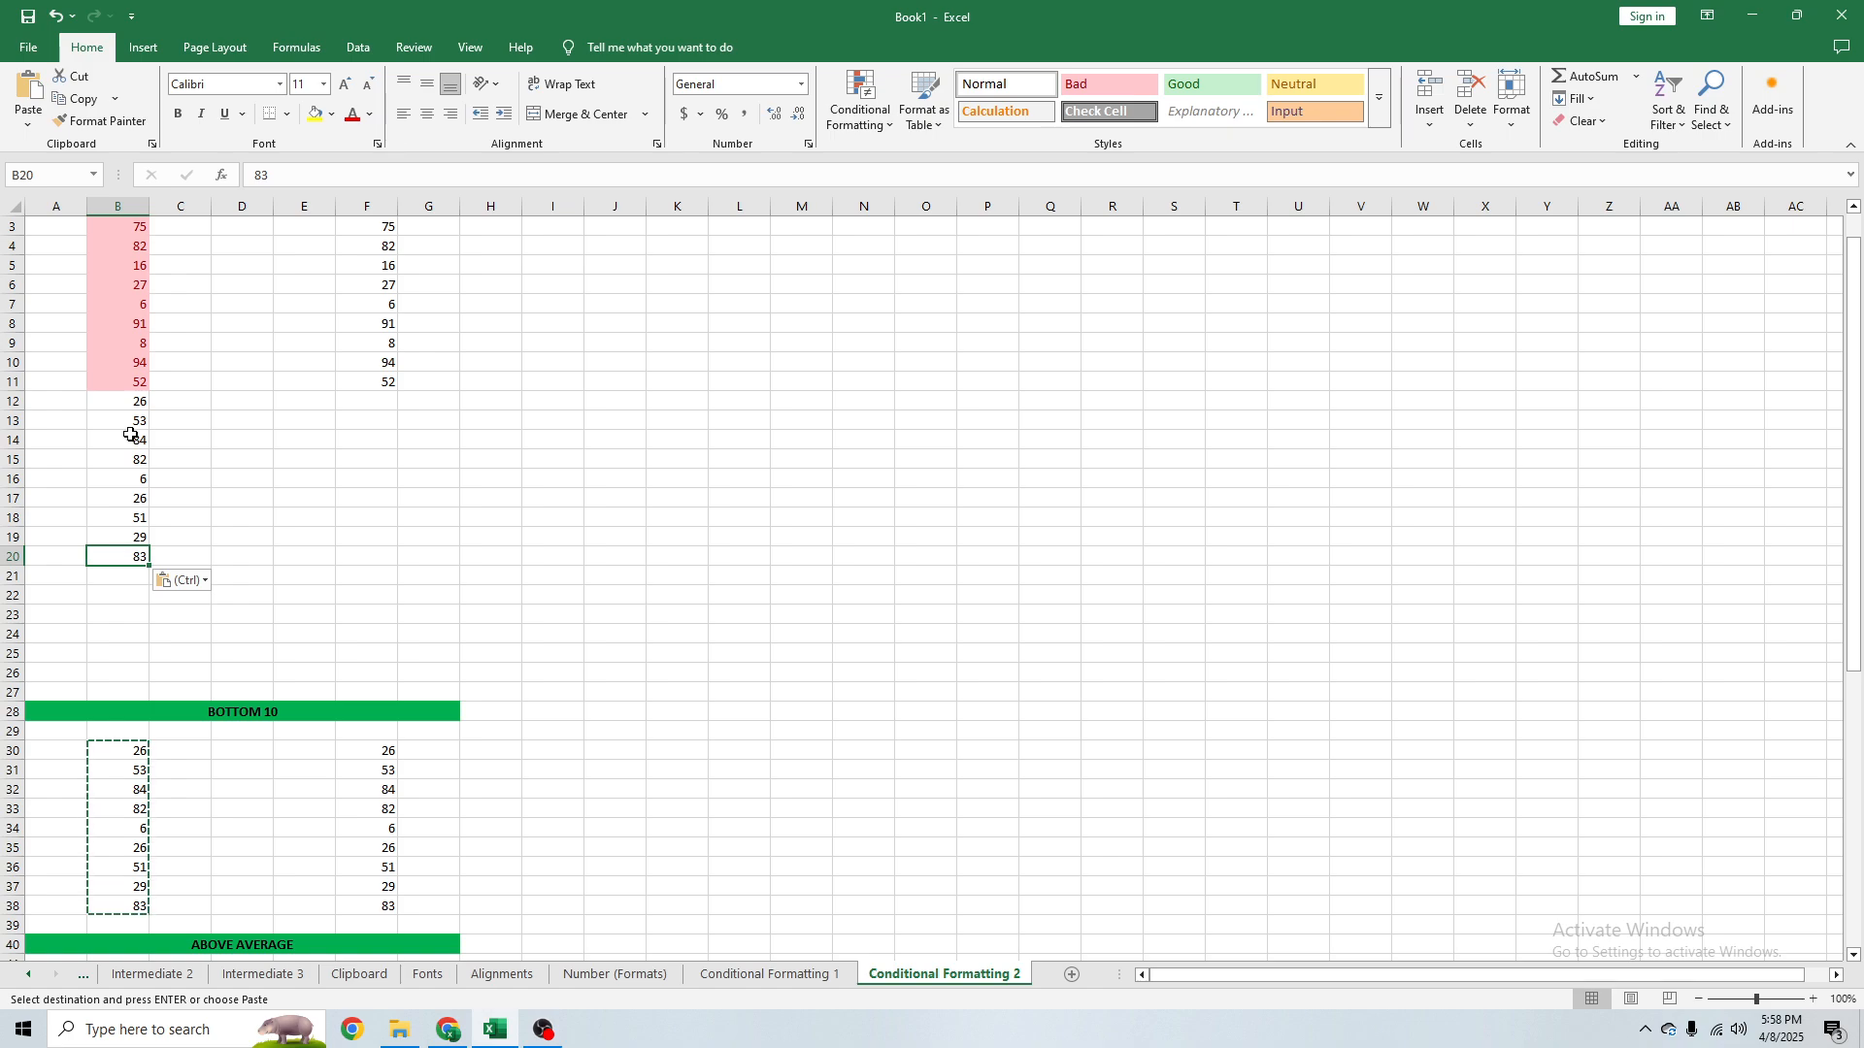
Apply a Top 10 Items rule with Light Red Fill with Dark Red Text to the extended list in B3:B20.
{"action": "left_click_drag", "start_coordinate": [130, 433], "coordinate": [111, 258]}
{"action": "left_click", "coordinate": [879, 120]}
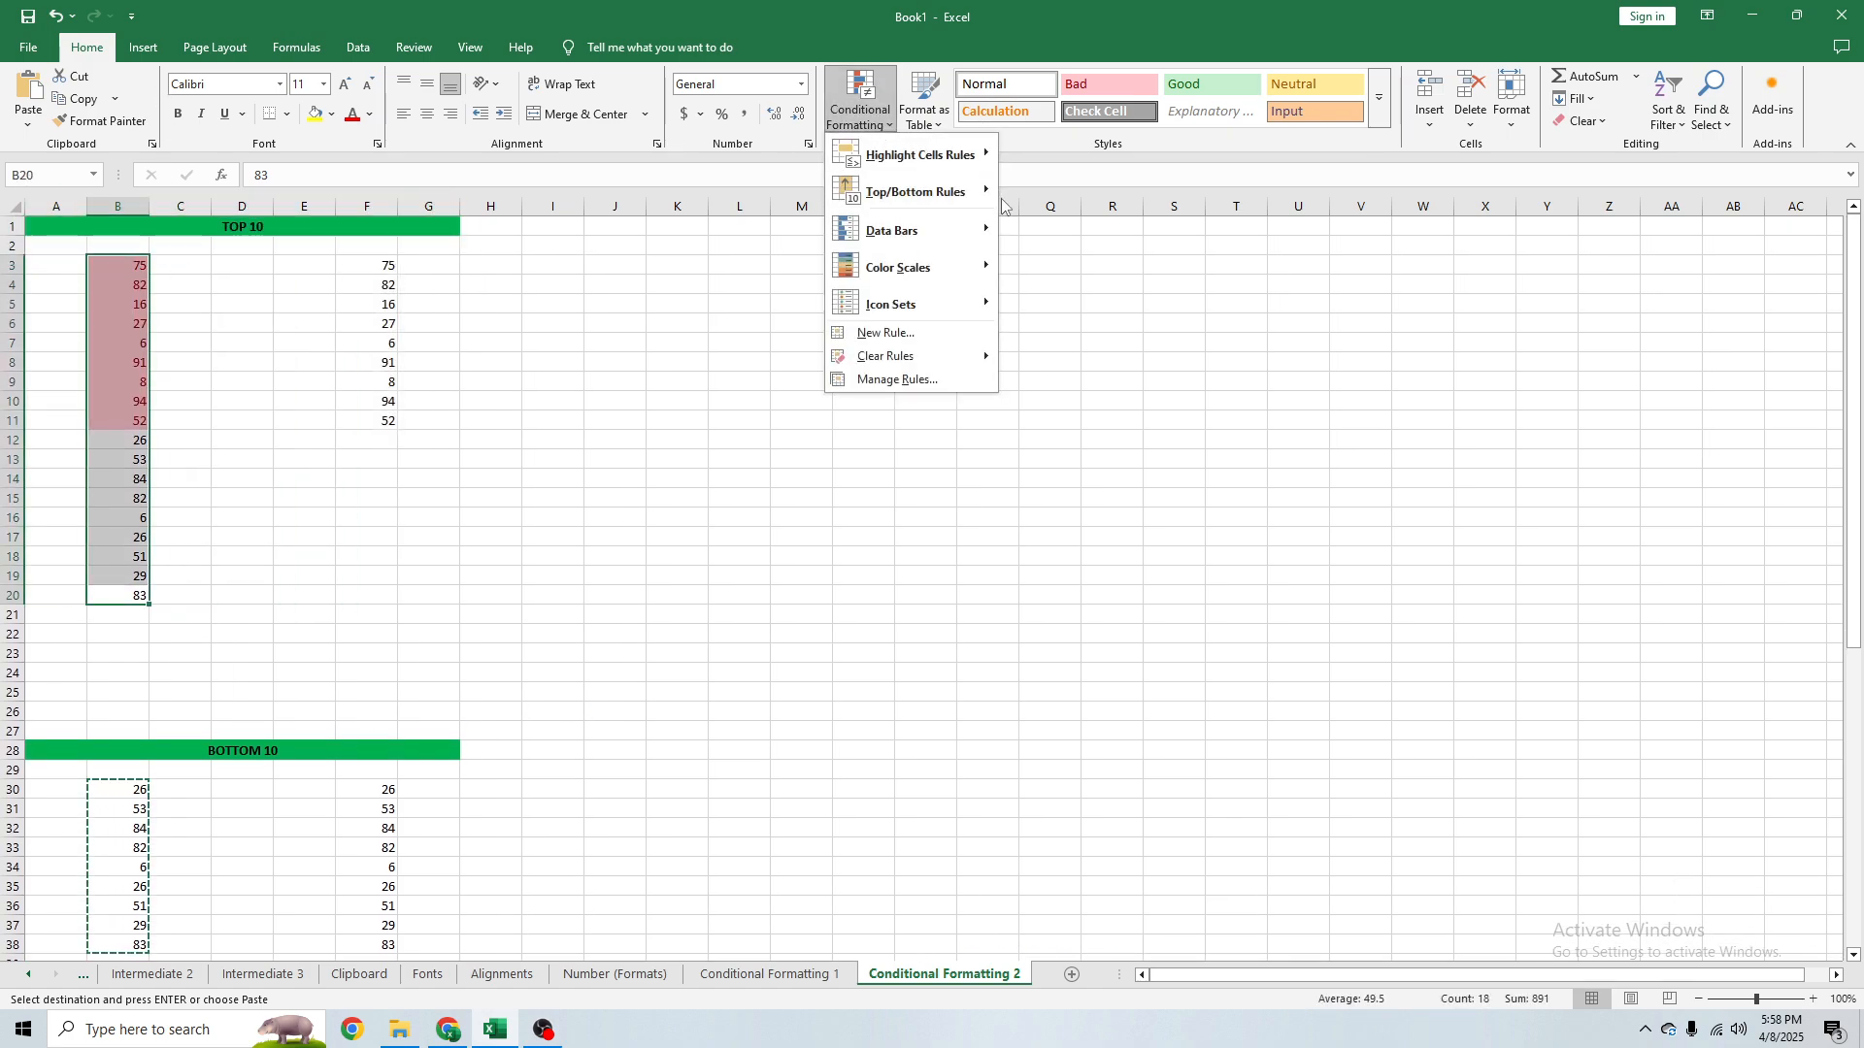
{"action": "left_click", "coordinate": [1043, 224]}
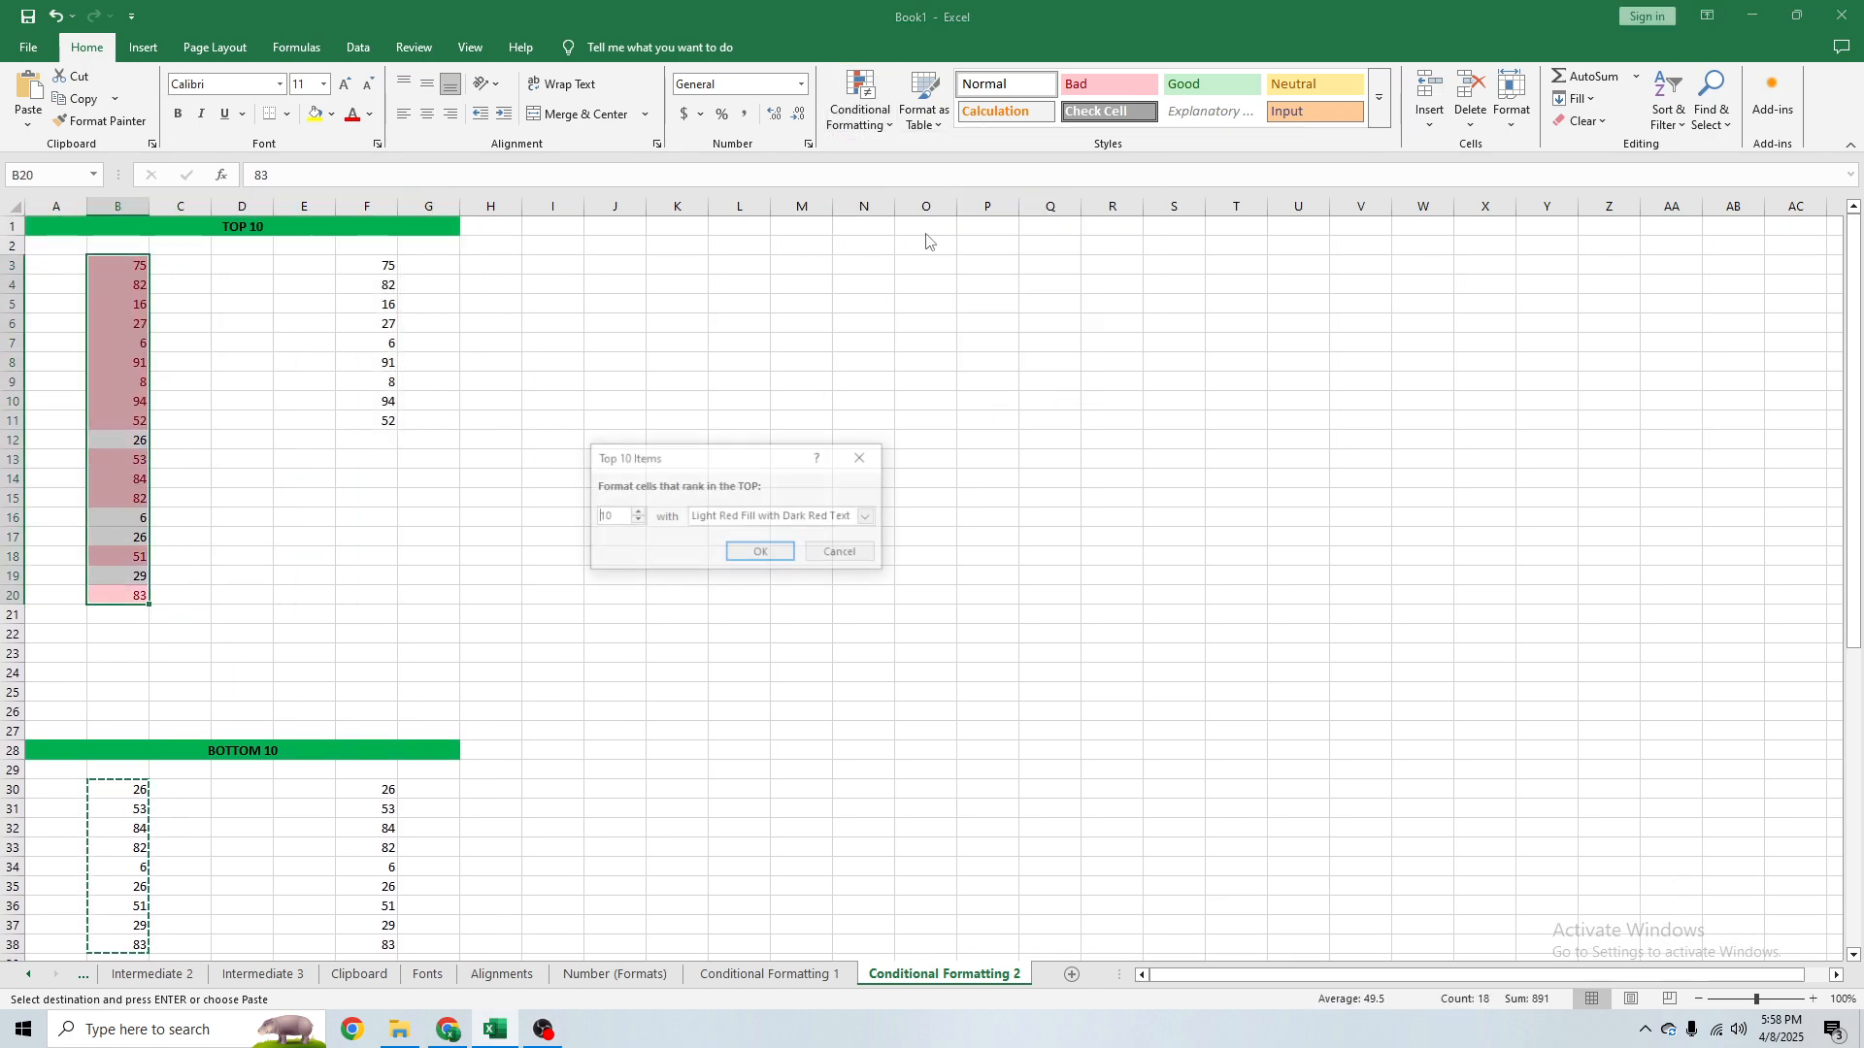
{"action": "left_click", "coordinate": [763, 553]}
{"action": "left_click", "coordinate": [310, 494]}
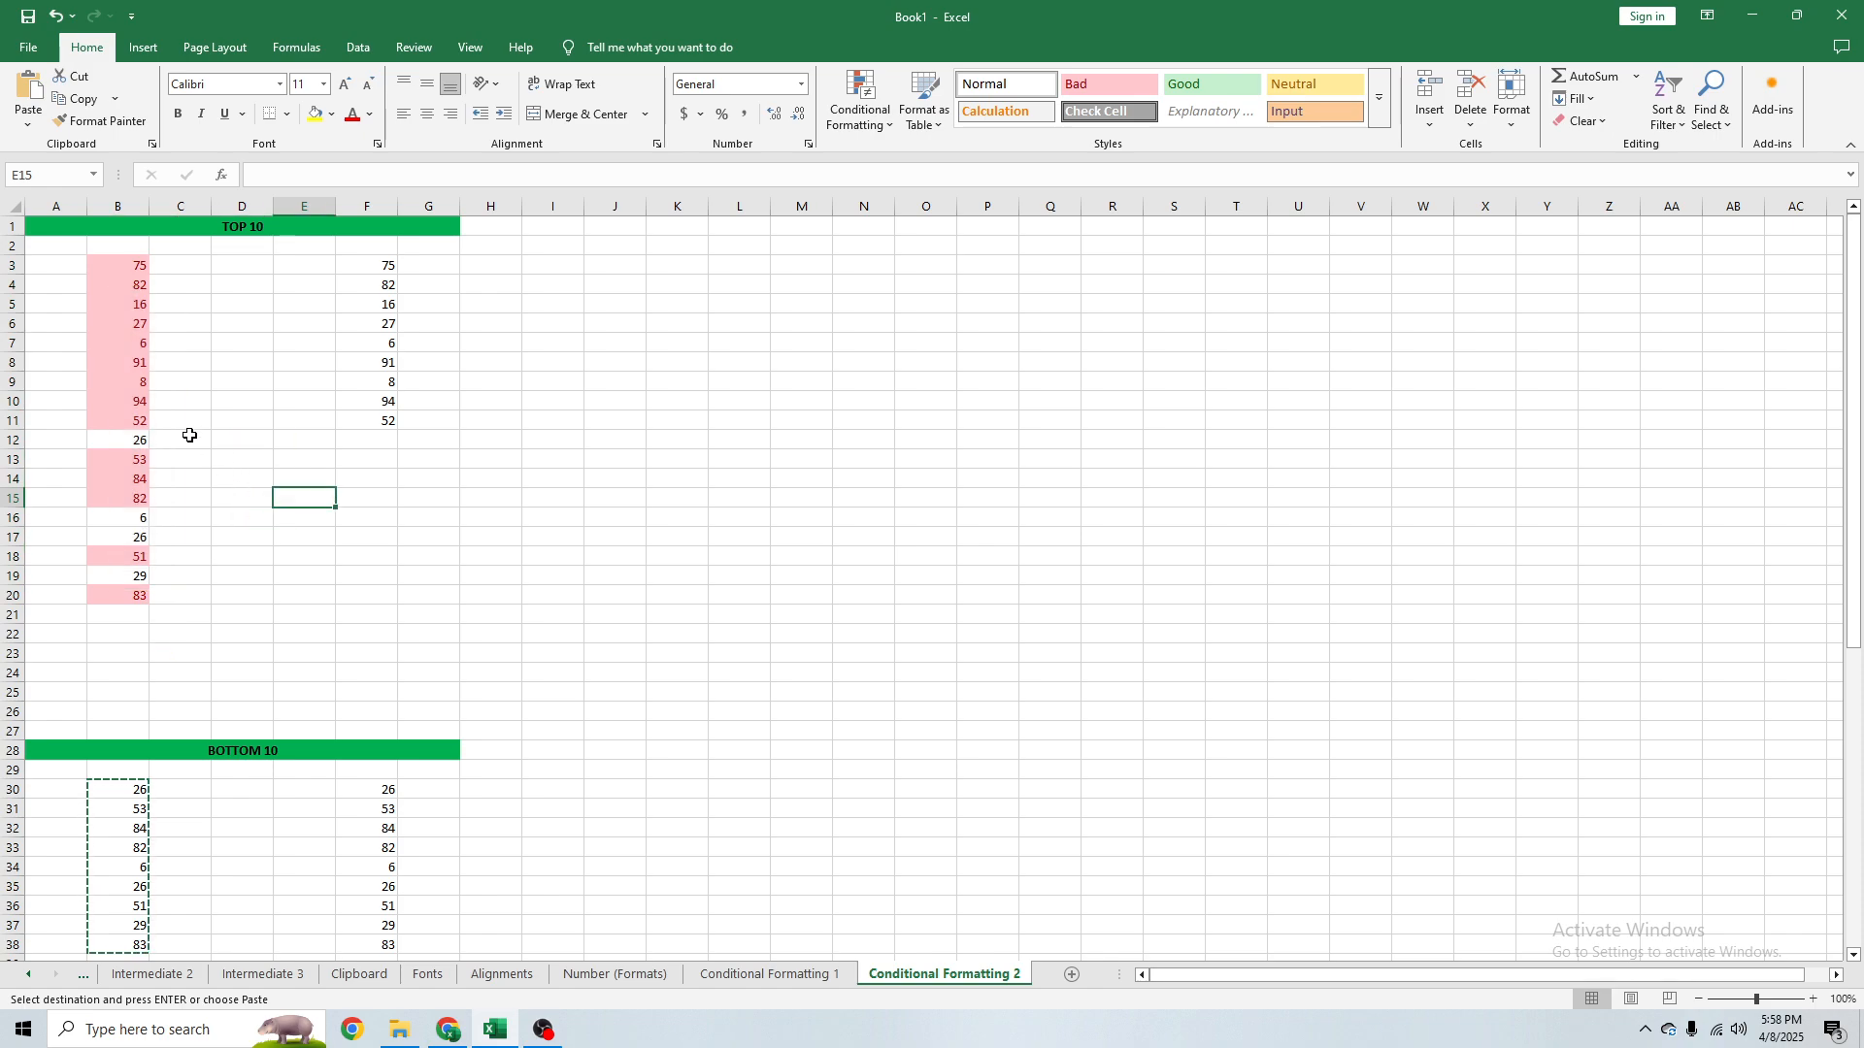
{"action": "left_click_drag", "start_coordinate": [131, 264], "coordinate": [137, 388]}
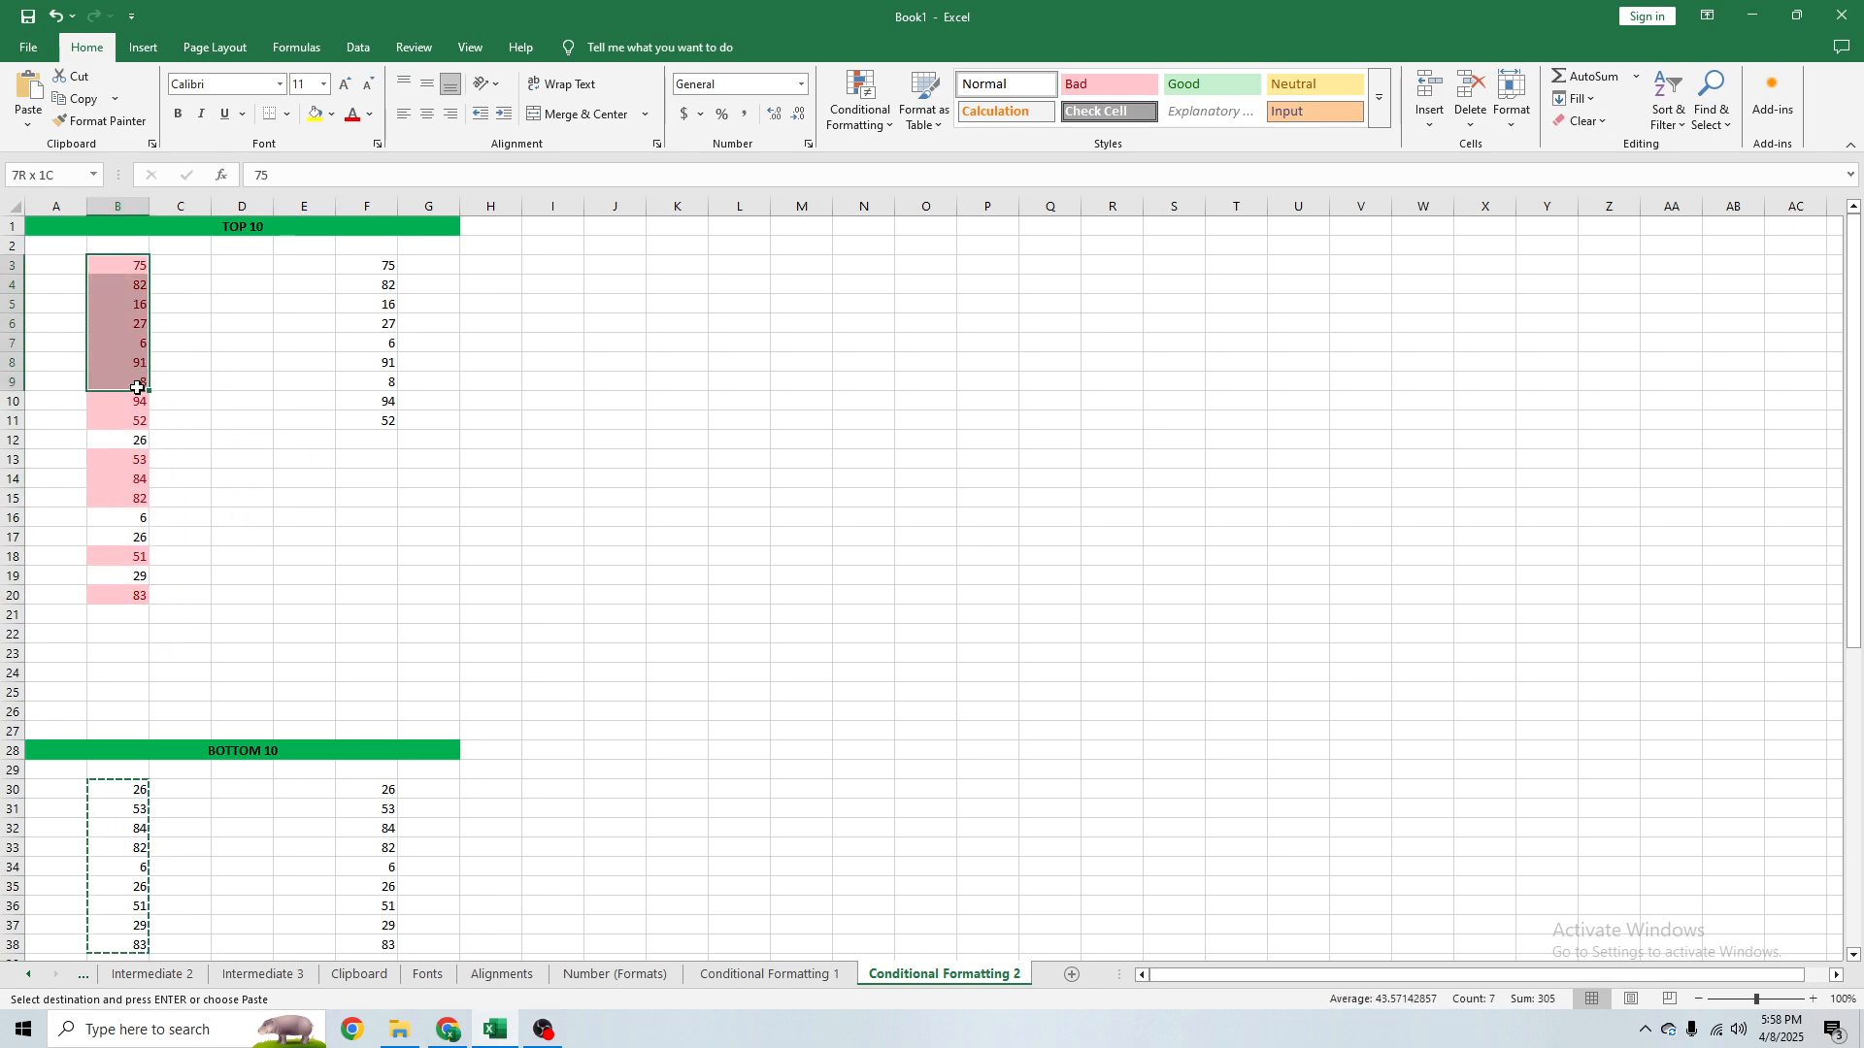
{"action": "left_click", "coordinate": [125, 459]}
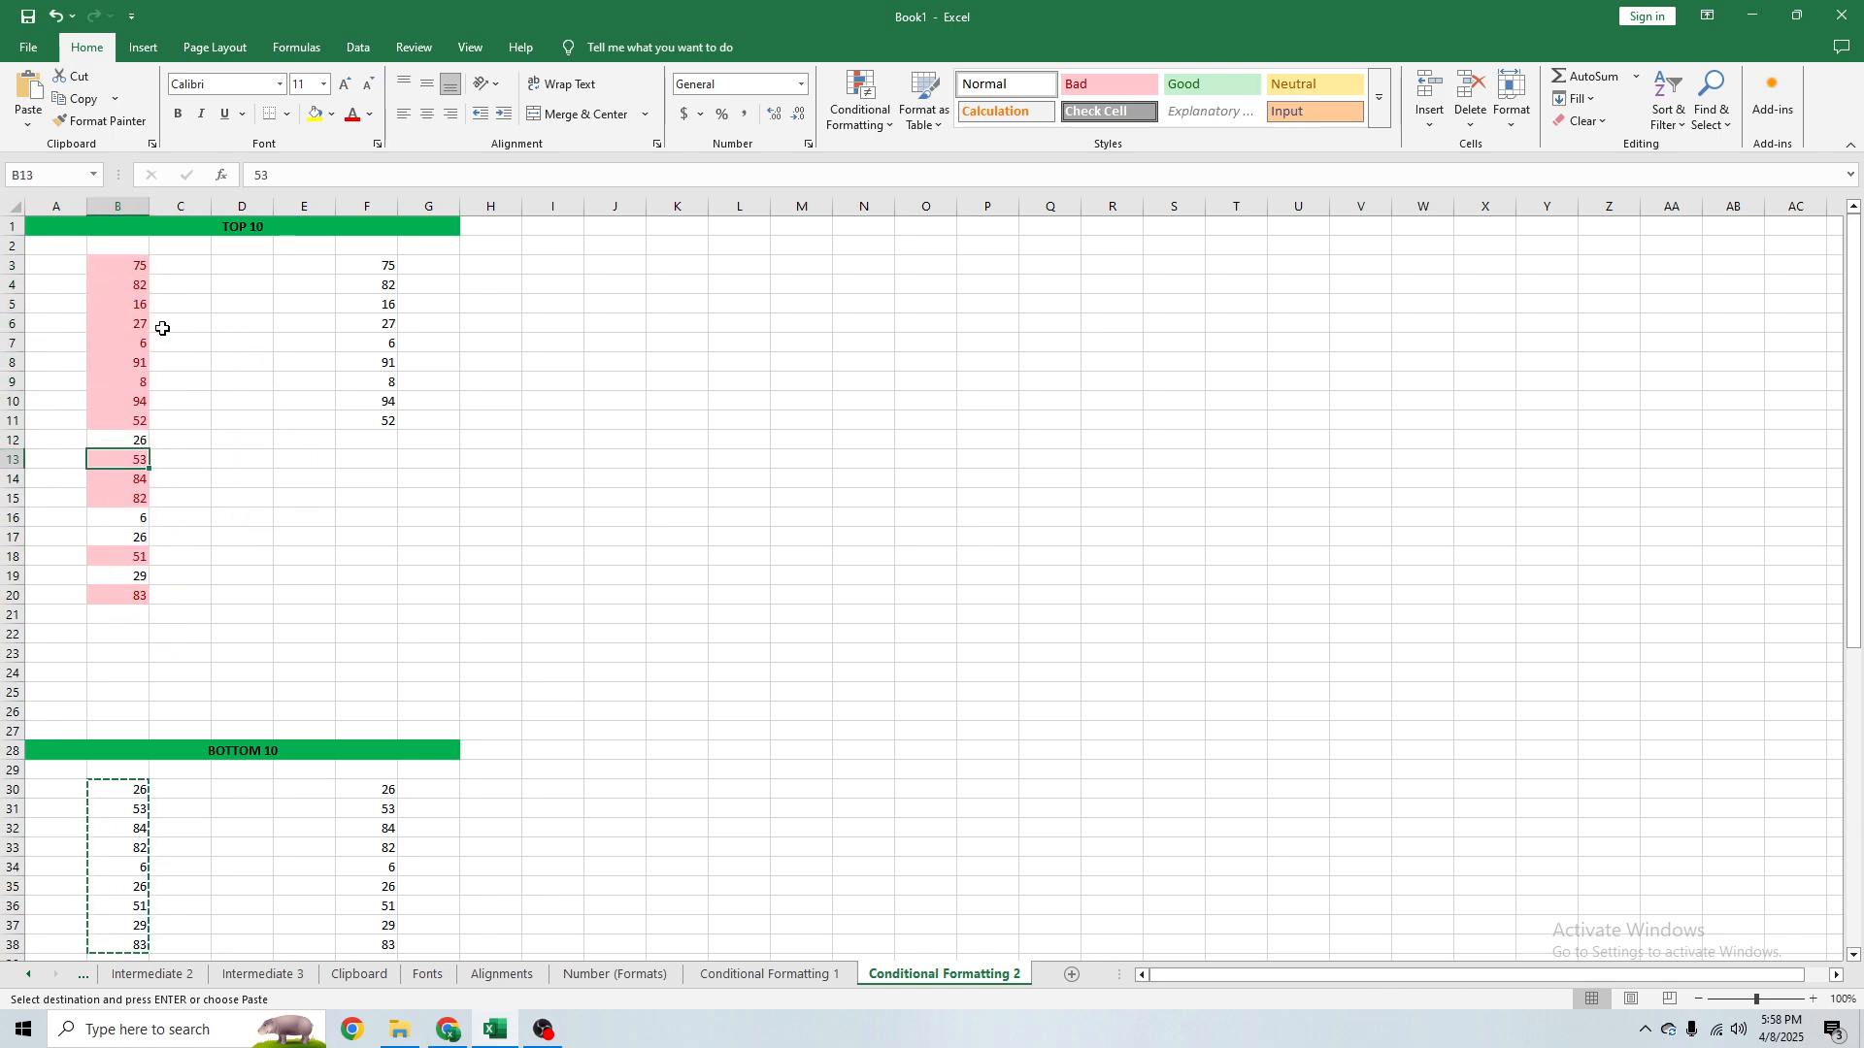
{"action": "left_click", "coordinate": [141, 516]}
{"action": "left_click", "coordinate": [130, 405]}
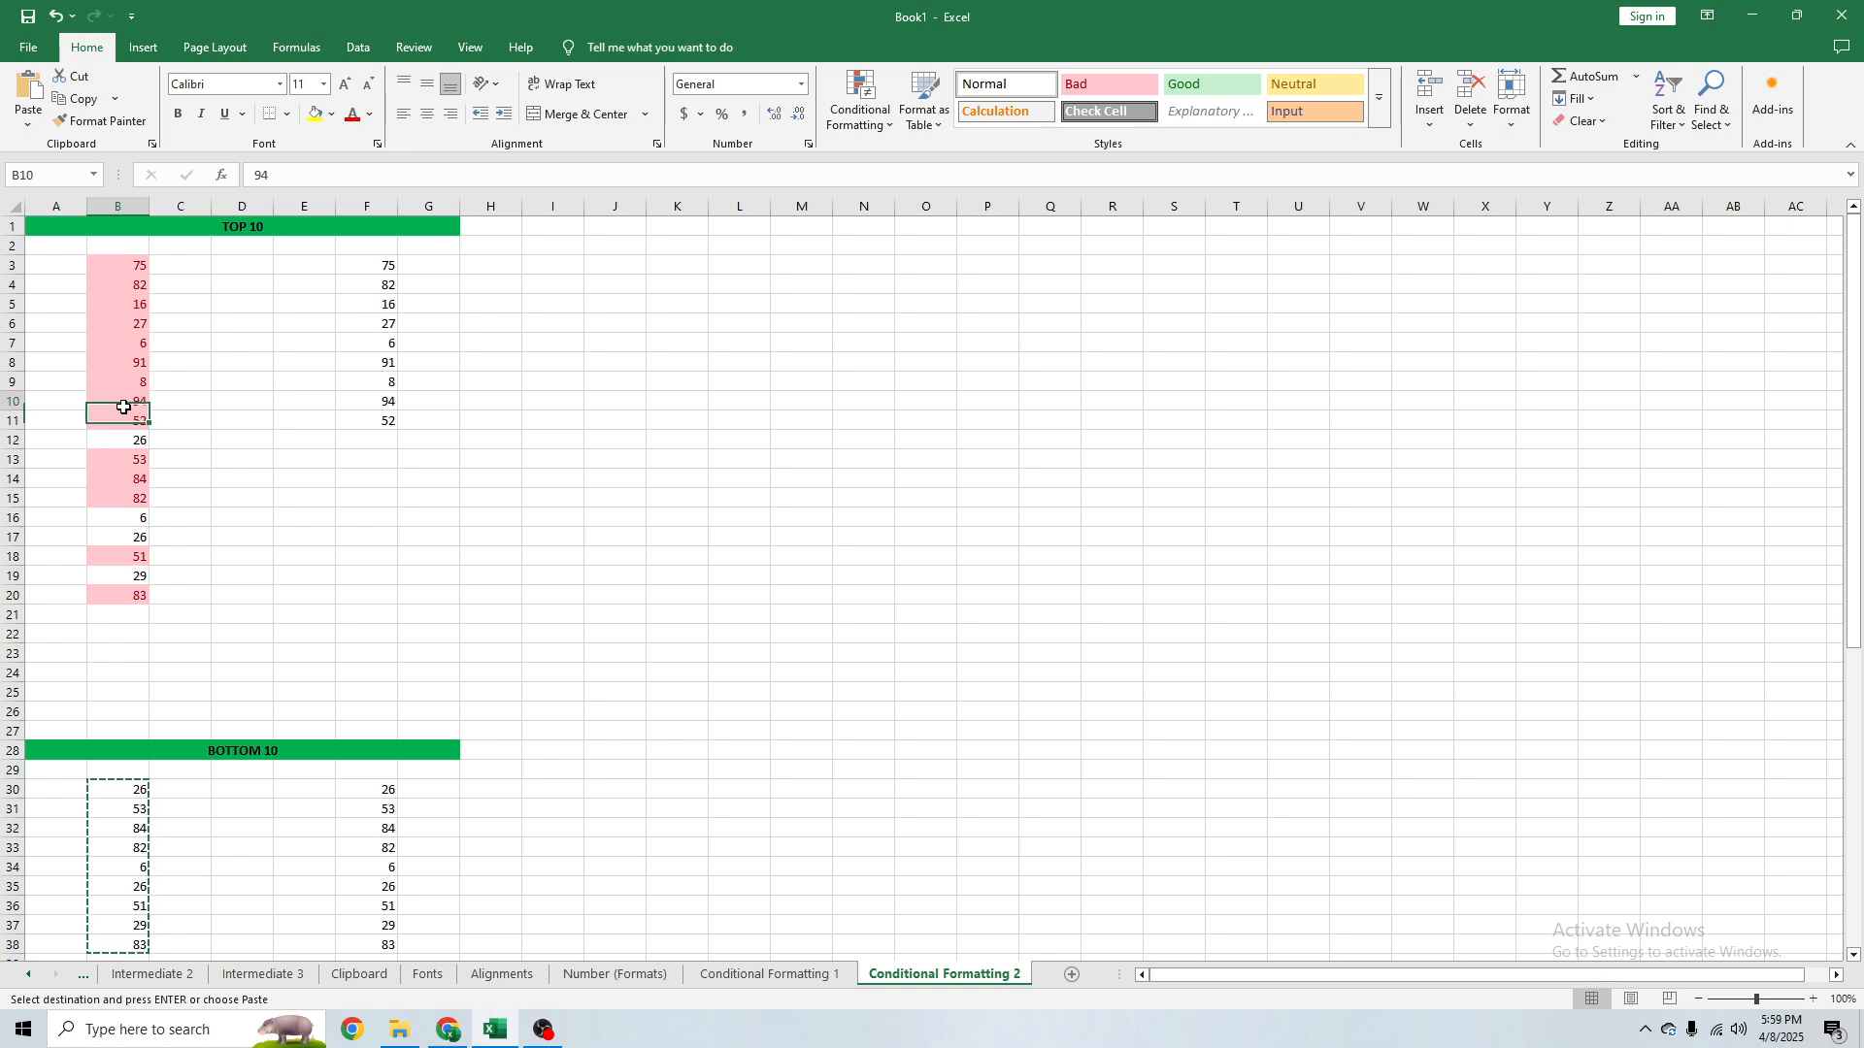
{"action": "left_click", "coordinate": [133, 321]}
Clear the conditional formatting rules from the selected cells B3:B20.
{"action": "left_click", "coordinate": [133, 267]}
{"action": "key", "text": "ctrl+shift+Down"}
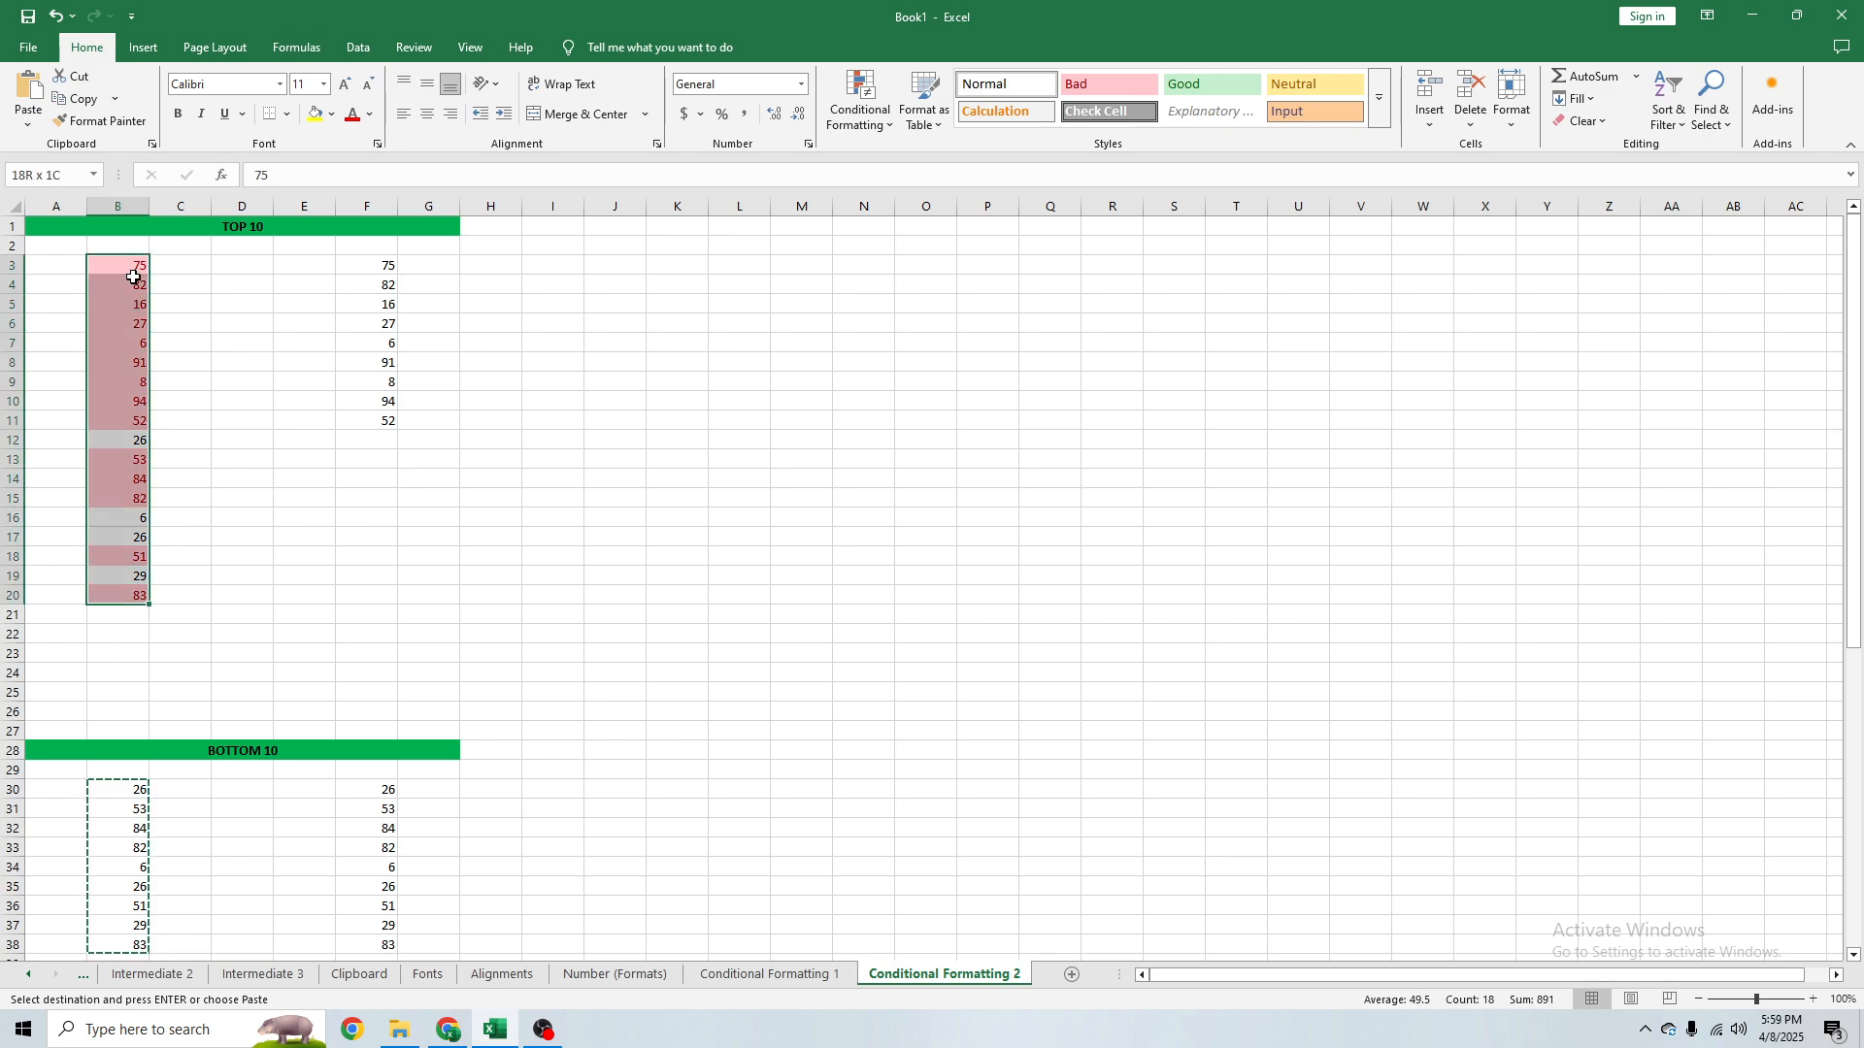
{"action": "left_click", "coordinate": [858, 97]}
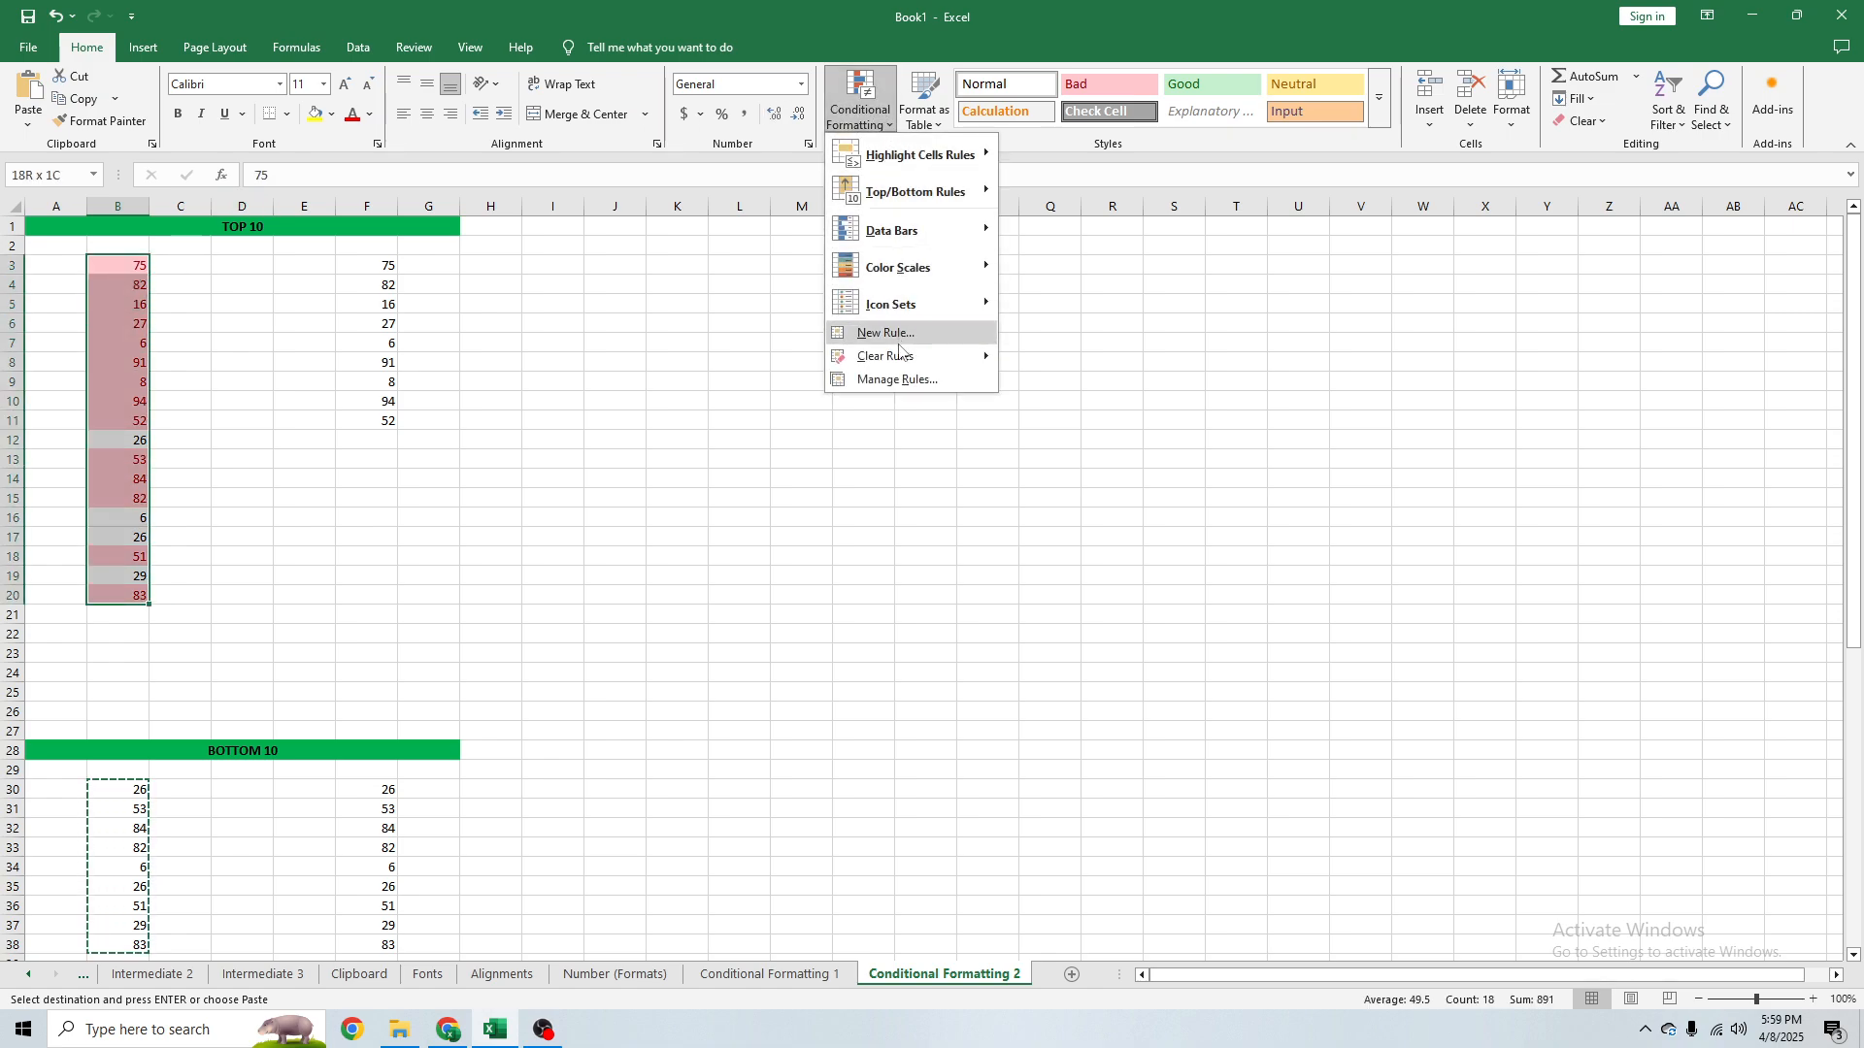
{"action": "mouse_move", "coordinate": [982, 359]}
{"action": "left_click", "coordinate": [1107, 358]}
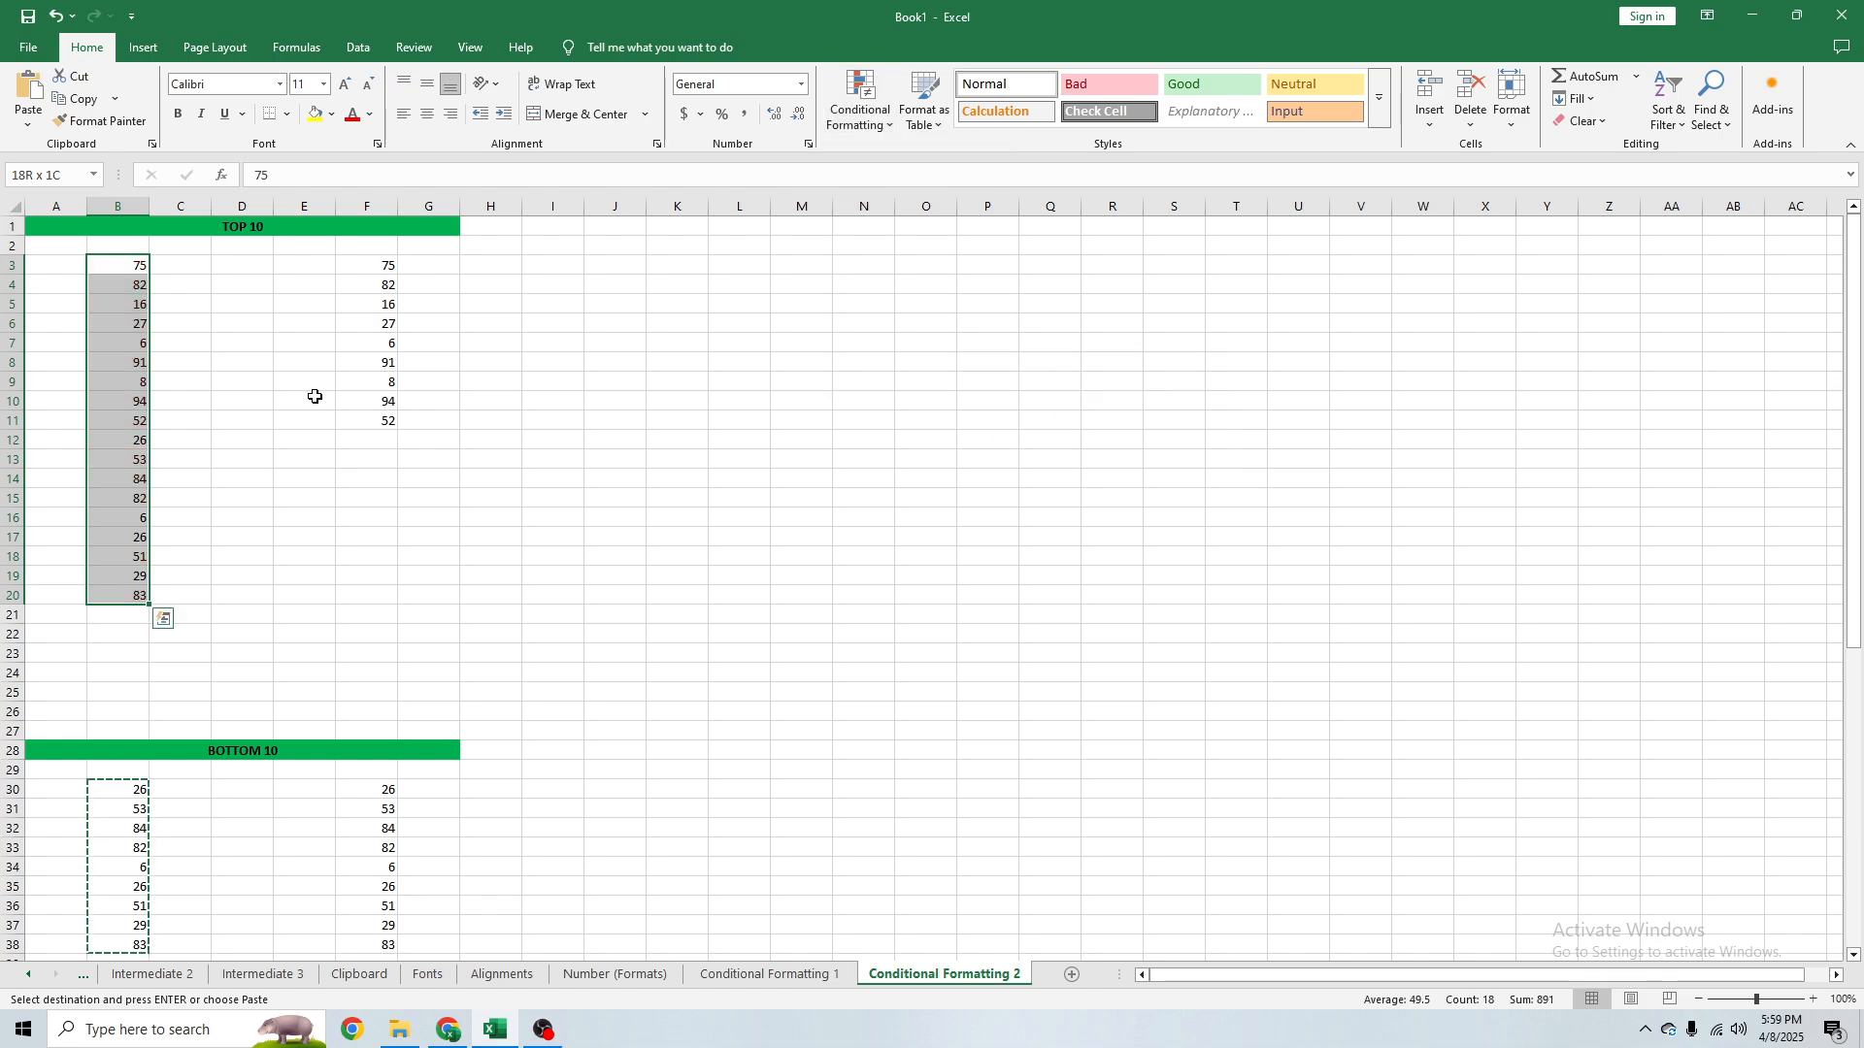
{"action": "left_click", "coordinate": [310, 398]}
Highlight the top 10 items across the cleared range B3:B20 with the default light red fill and dark red text.
{"action": "left_click", "coordinate": [124, 258]}
{"action": "key", "text": "ctrl+shift+Down"}
{"action": "left_click", "coordinate": [860, 102]}
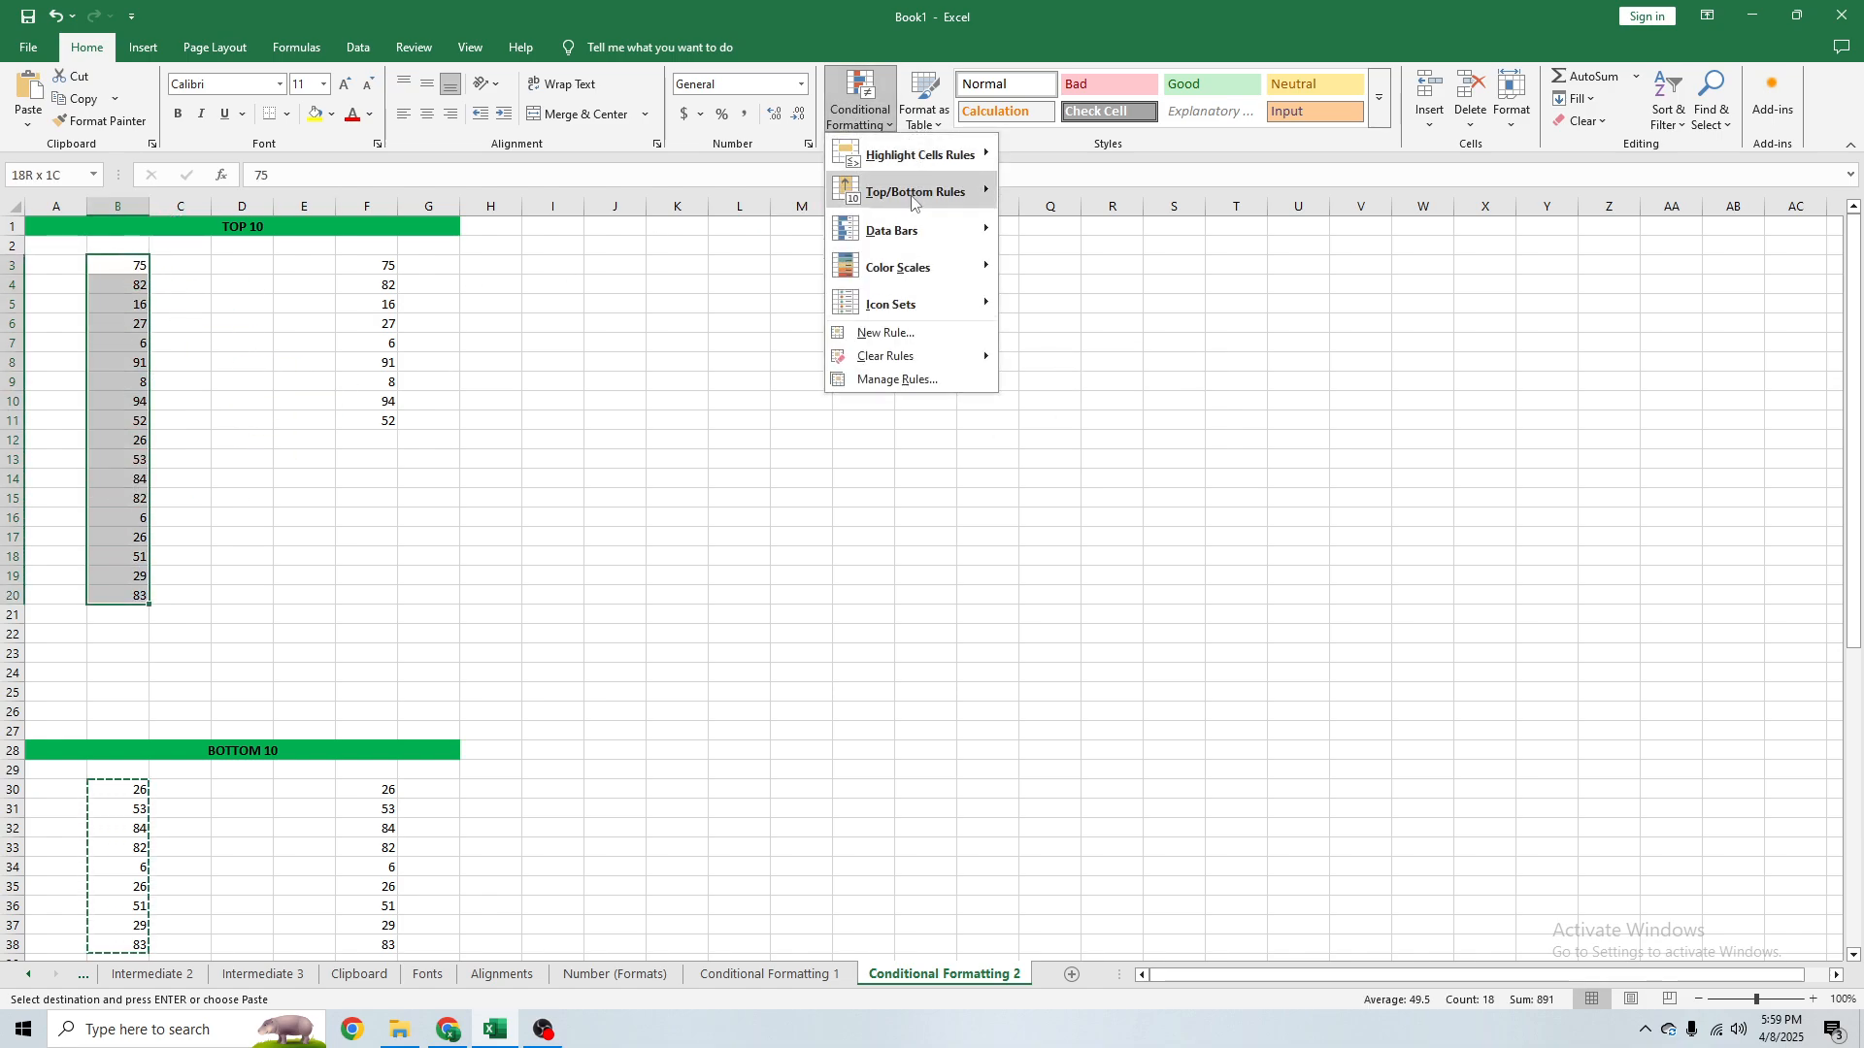
{"action": "mouse_move", "coordinate": [991, 201]}
{"action": "left_click", "coordinate": [1055, 190]}
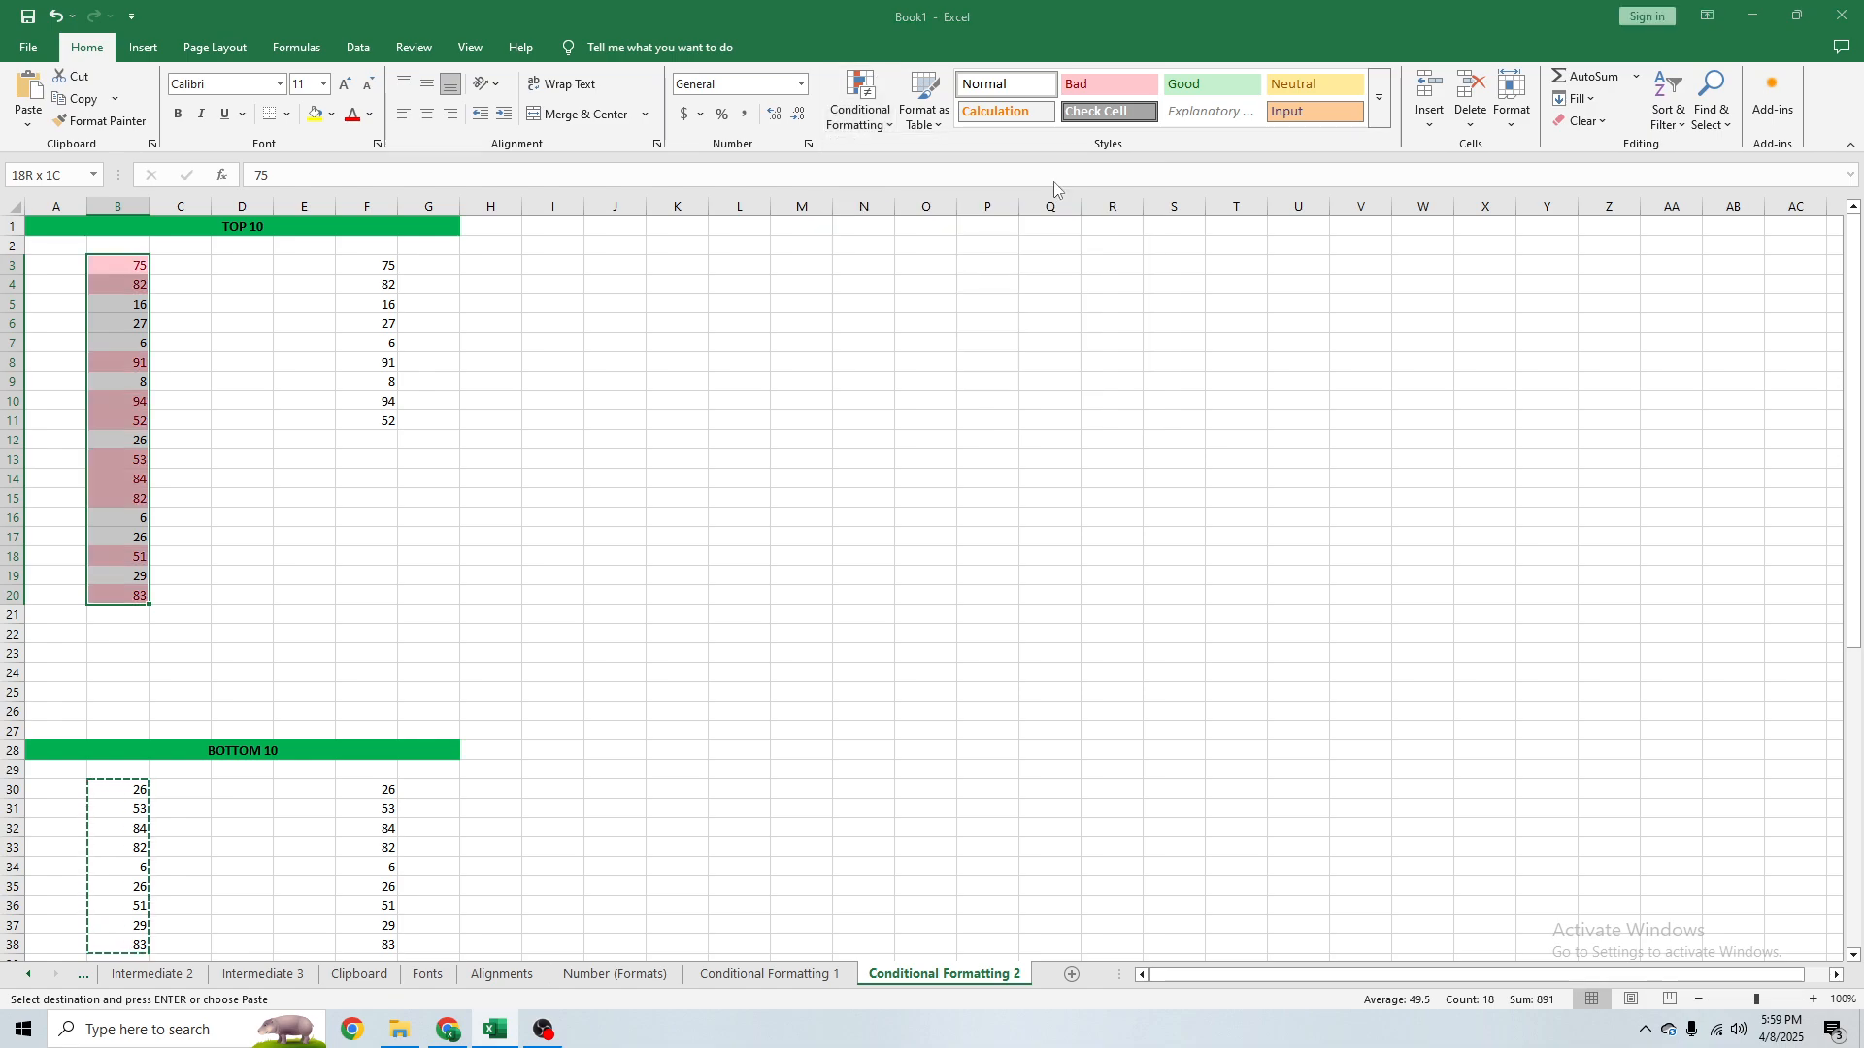
{"action": "left_click", "coordinate": [752, 548]}
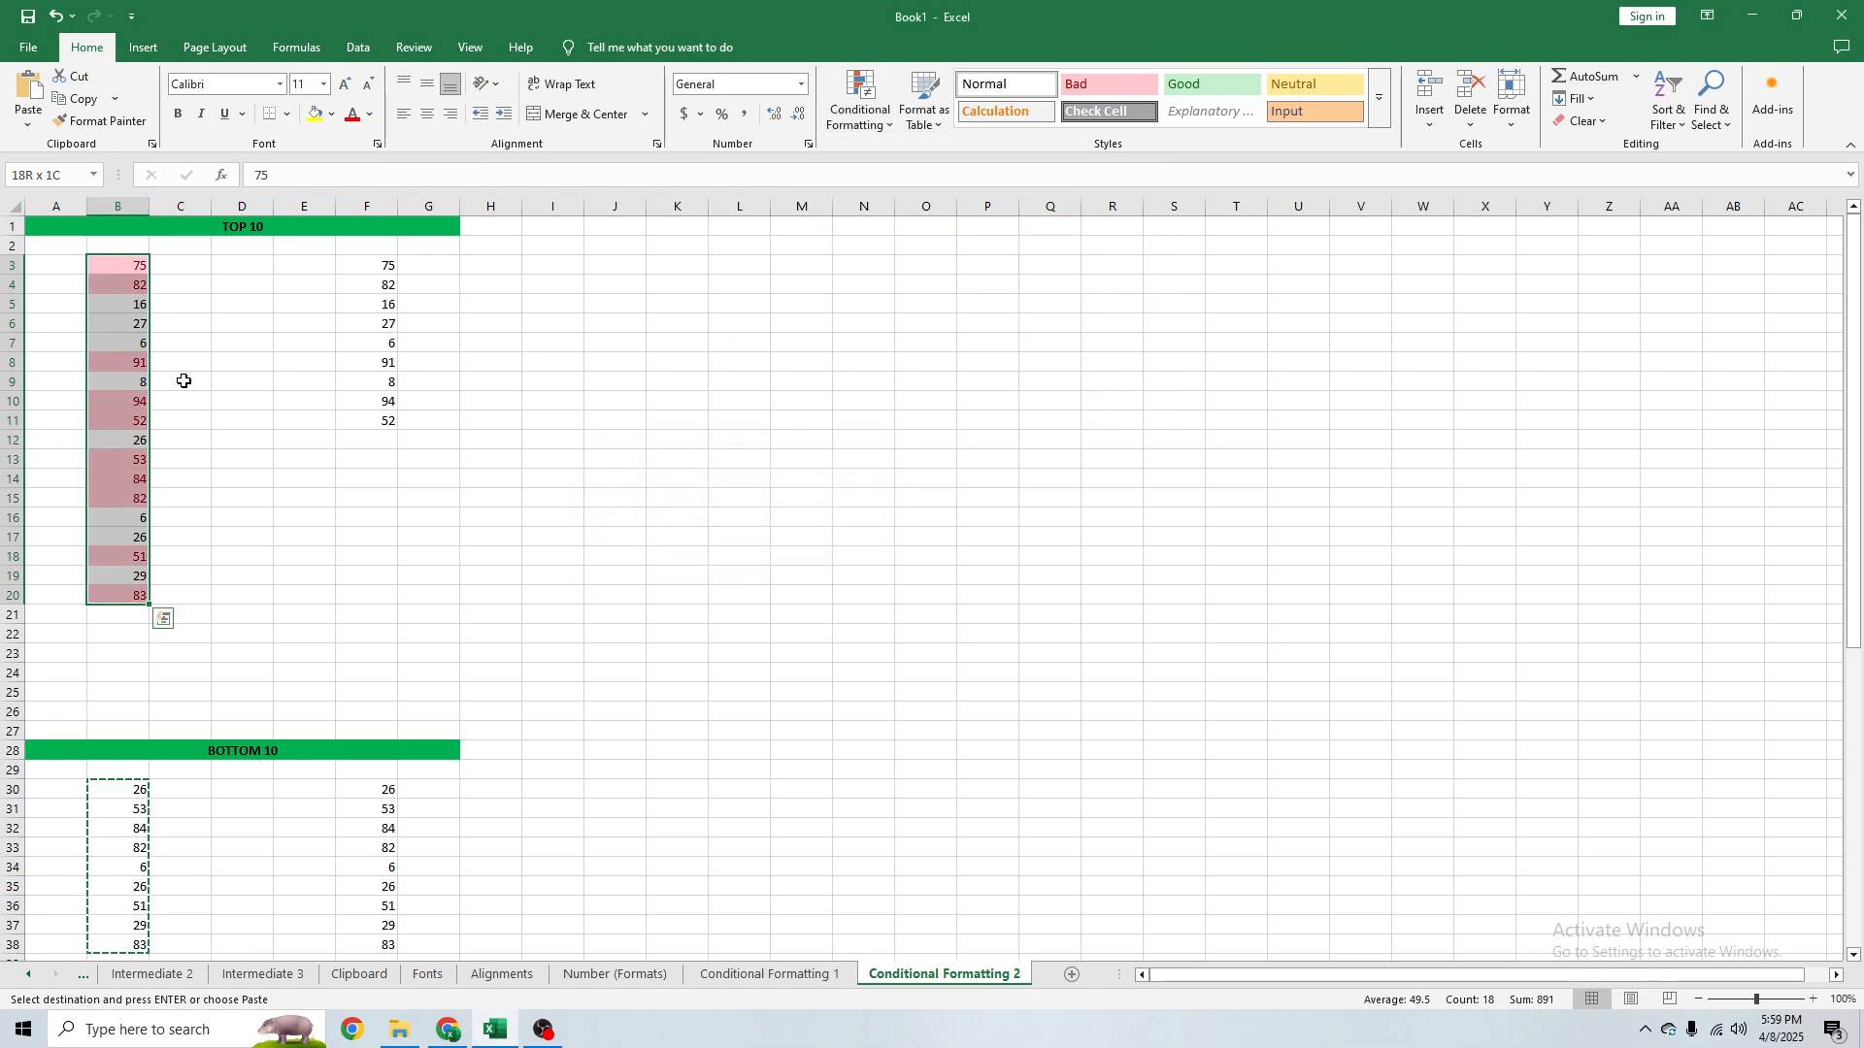
{"action": "left_click", "coordinate": [279, 379]}
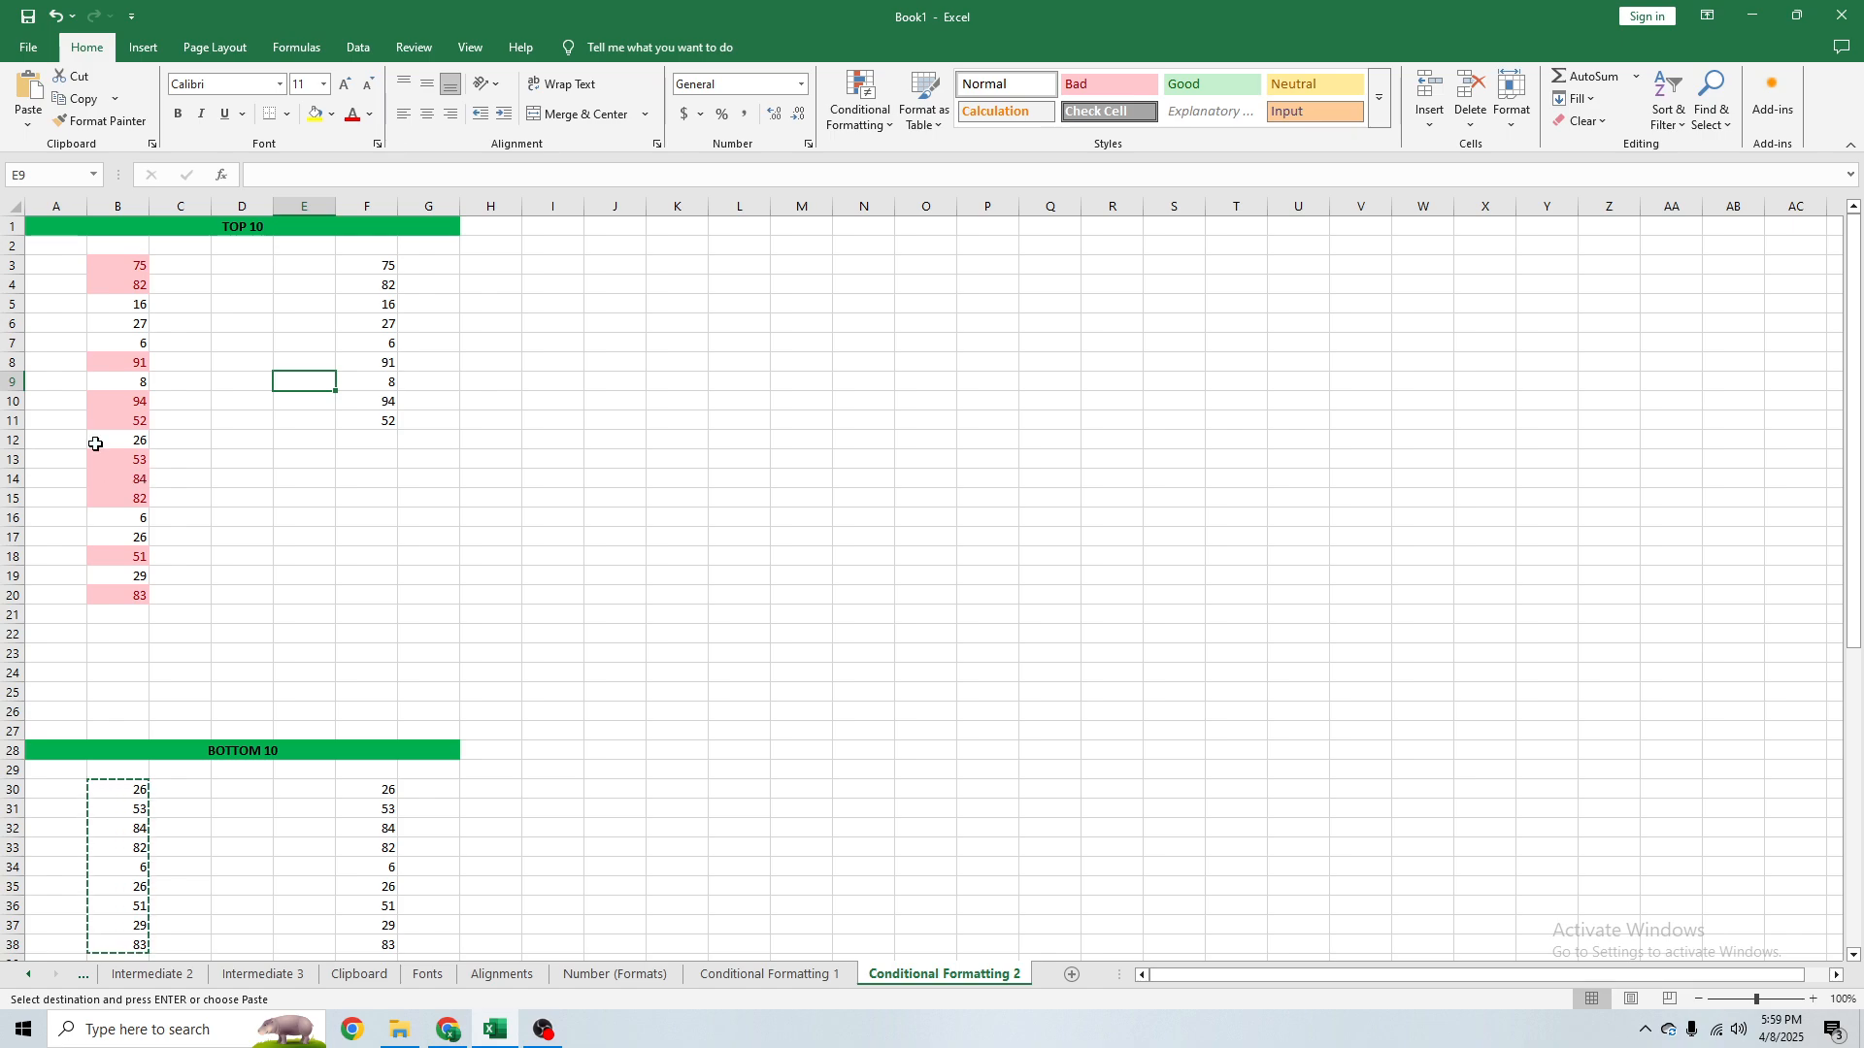
Examine the highlighting in B3:B20 and check how many values the extended and original ranges hold.
{"action": "left_click_drag", "start_coordinate": [128, 266], "coordinate": [145, 621]}
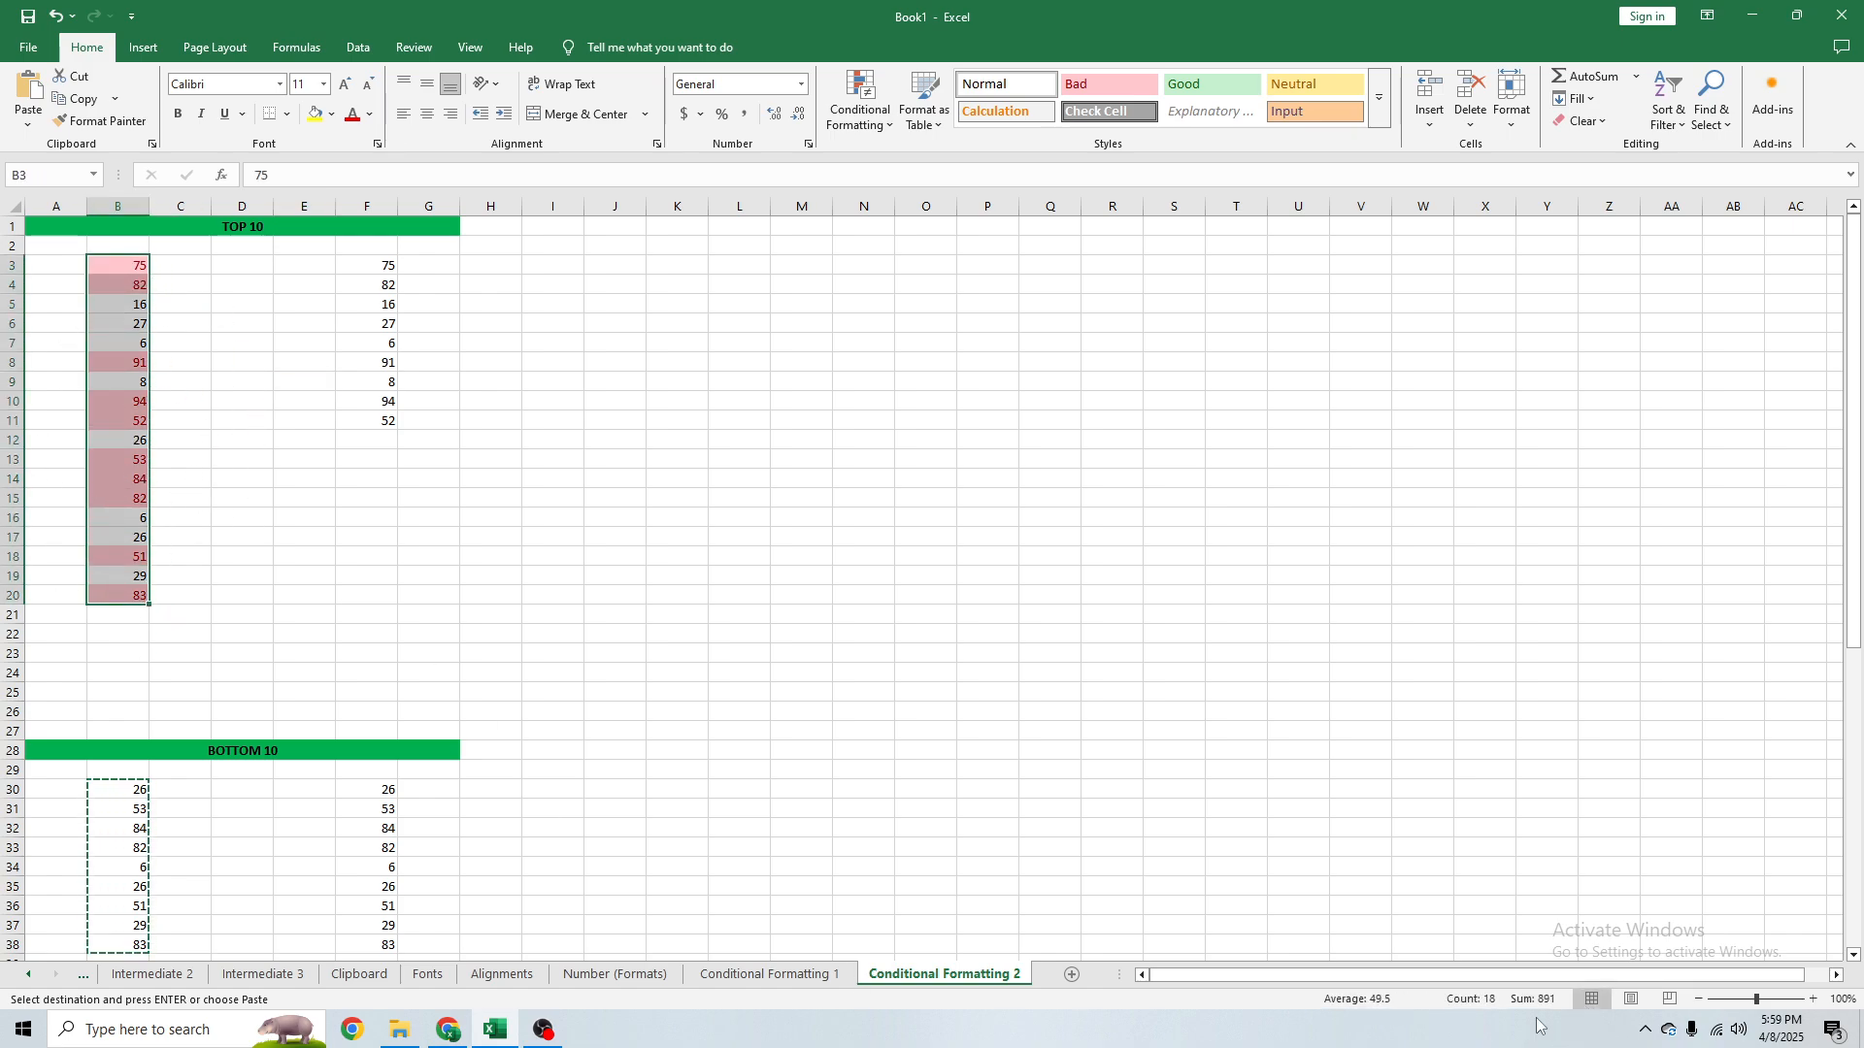
{"action": "left_click", "coordinate": [204, 357]}
{"action": "left_click", "coordinate": [122, 255]}
{"action": "left_click_drag", "start_coordinate": [124, 262], "coordinate": [137, 599]}
{"action": "key", "text": "ctrl+v"}
{"action": "left_click", "coordinate": [236, 439]}
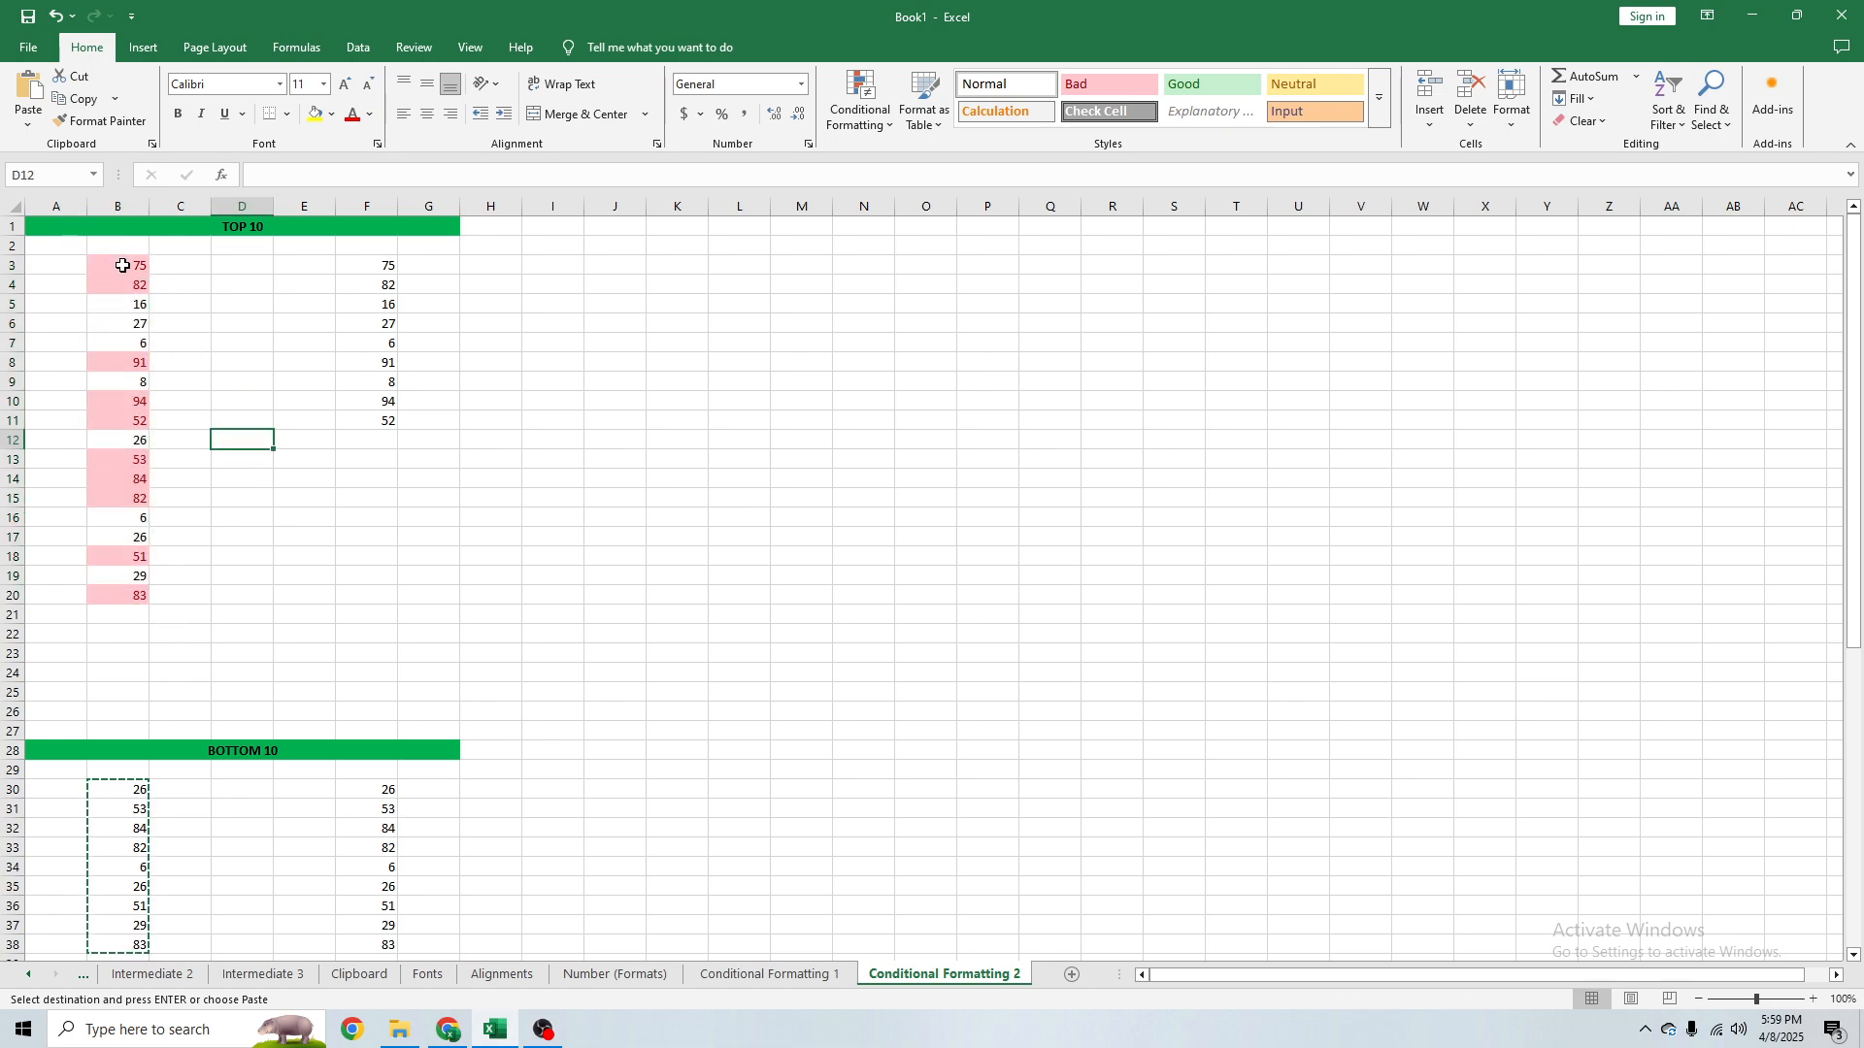
{"action": "left_click_drag", "start_coordinate": [122, 265], "coordinate": [97, 416]}
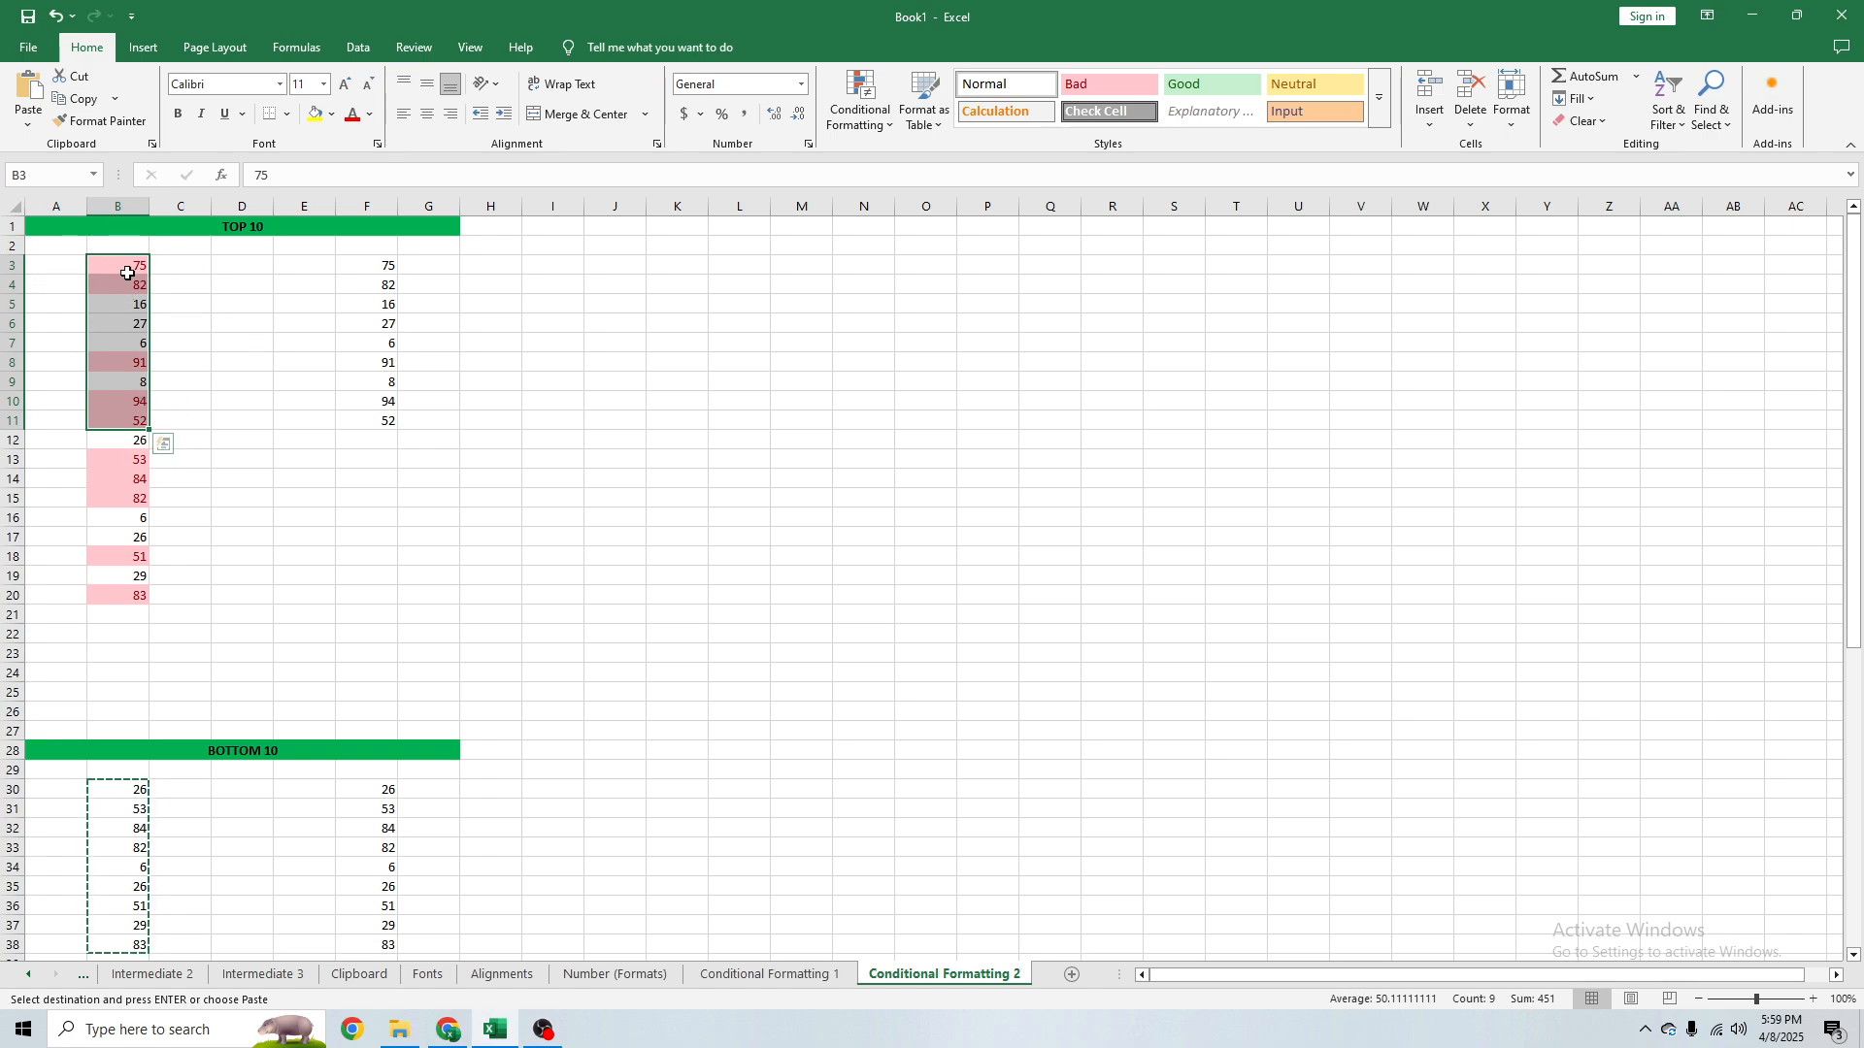
Review the options for clearing conditional formatting rules with B3:B20 selected, leaving the rules in place.
{"action": "left_click_drag", "start_coordinate": [122, 267], "coordinate": [129, 592]}
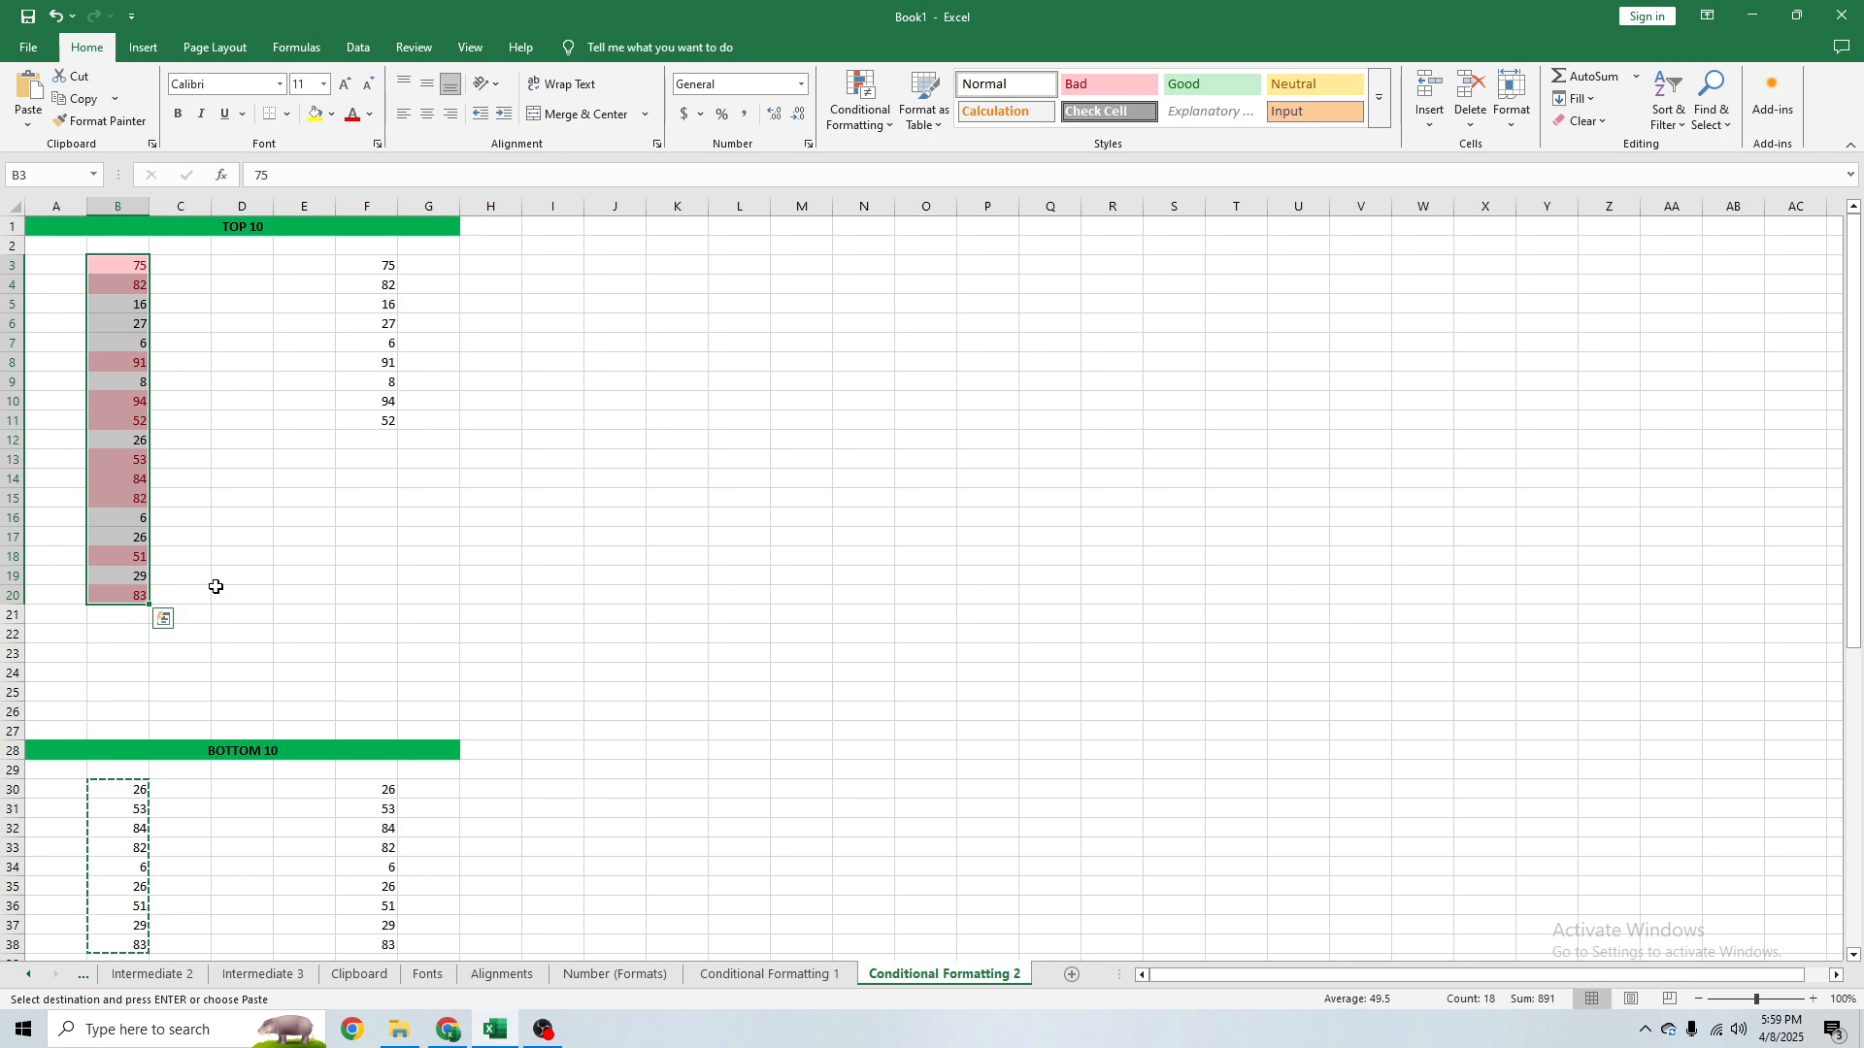
{"action": "left_click", "coordinate": [860, 108]}
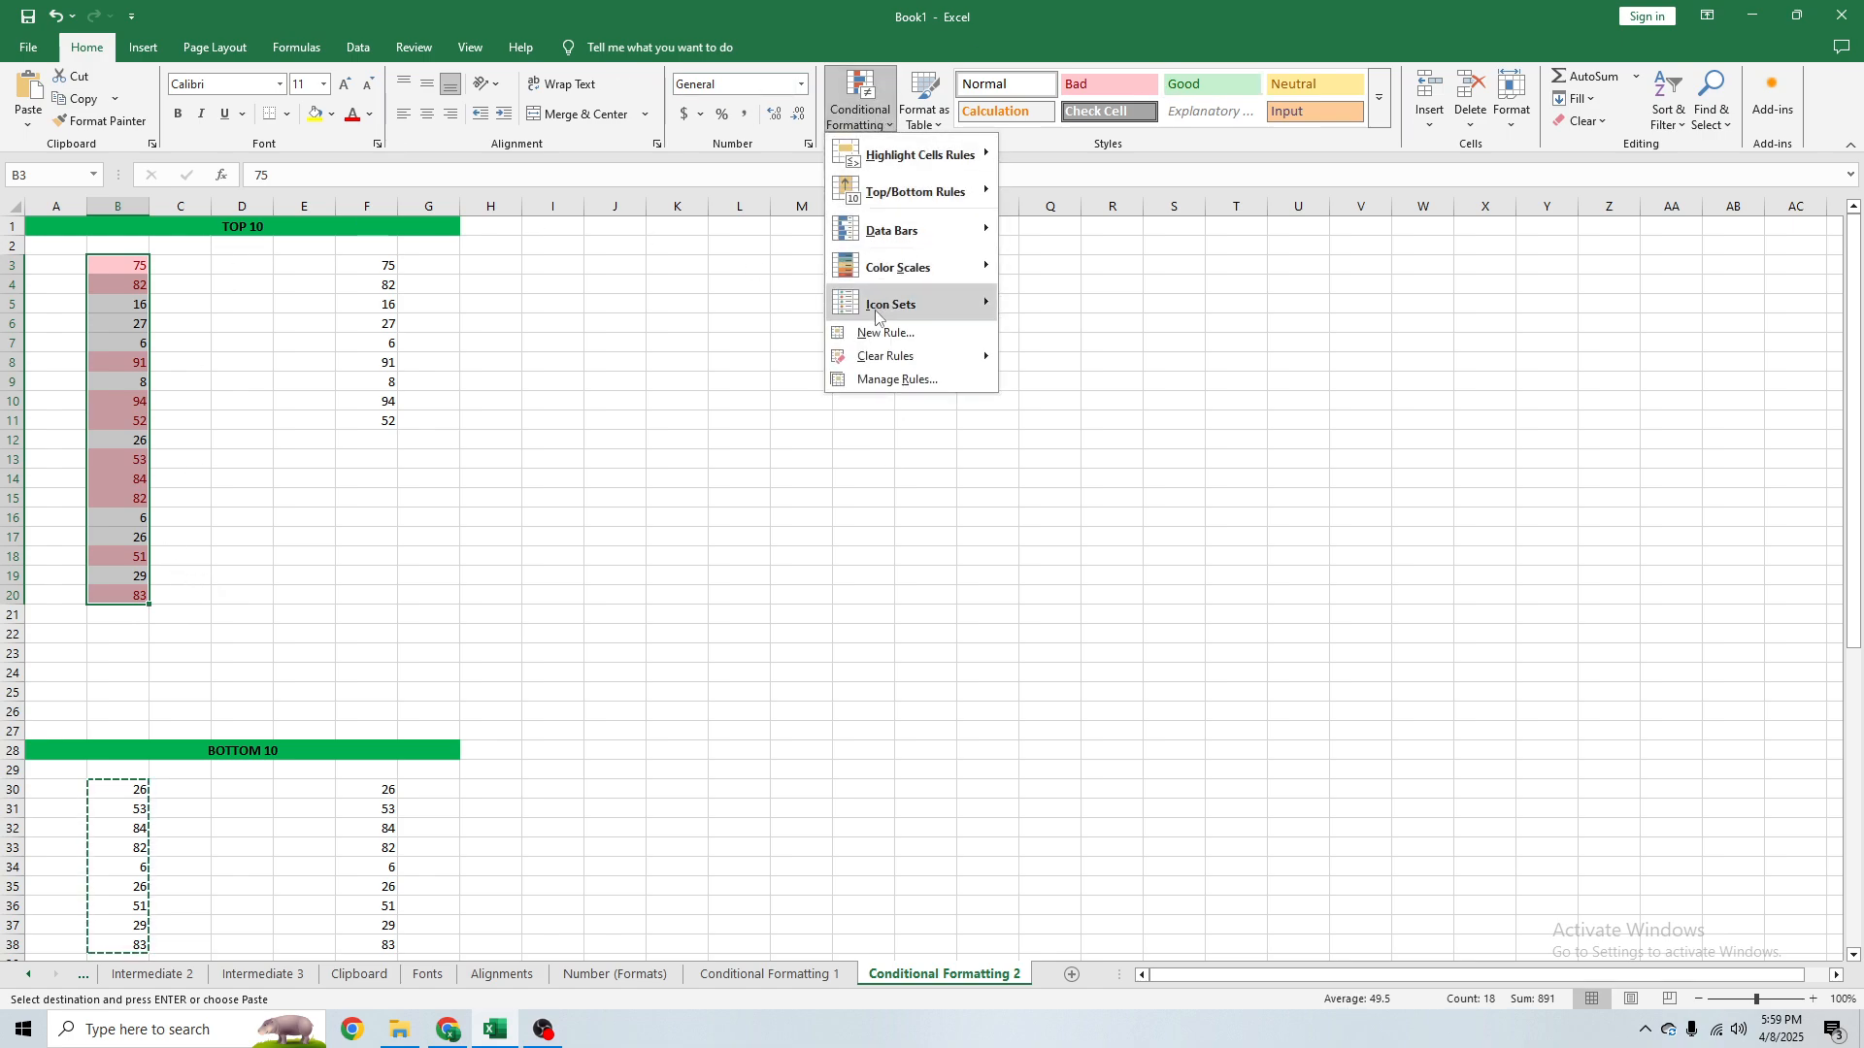
{"action": "mouse_move", "coordinate": [944, 367]}
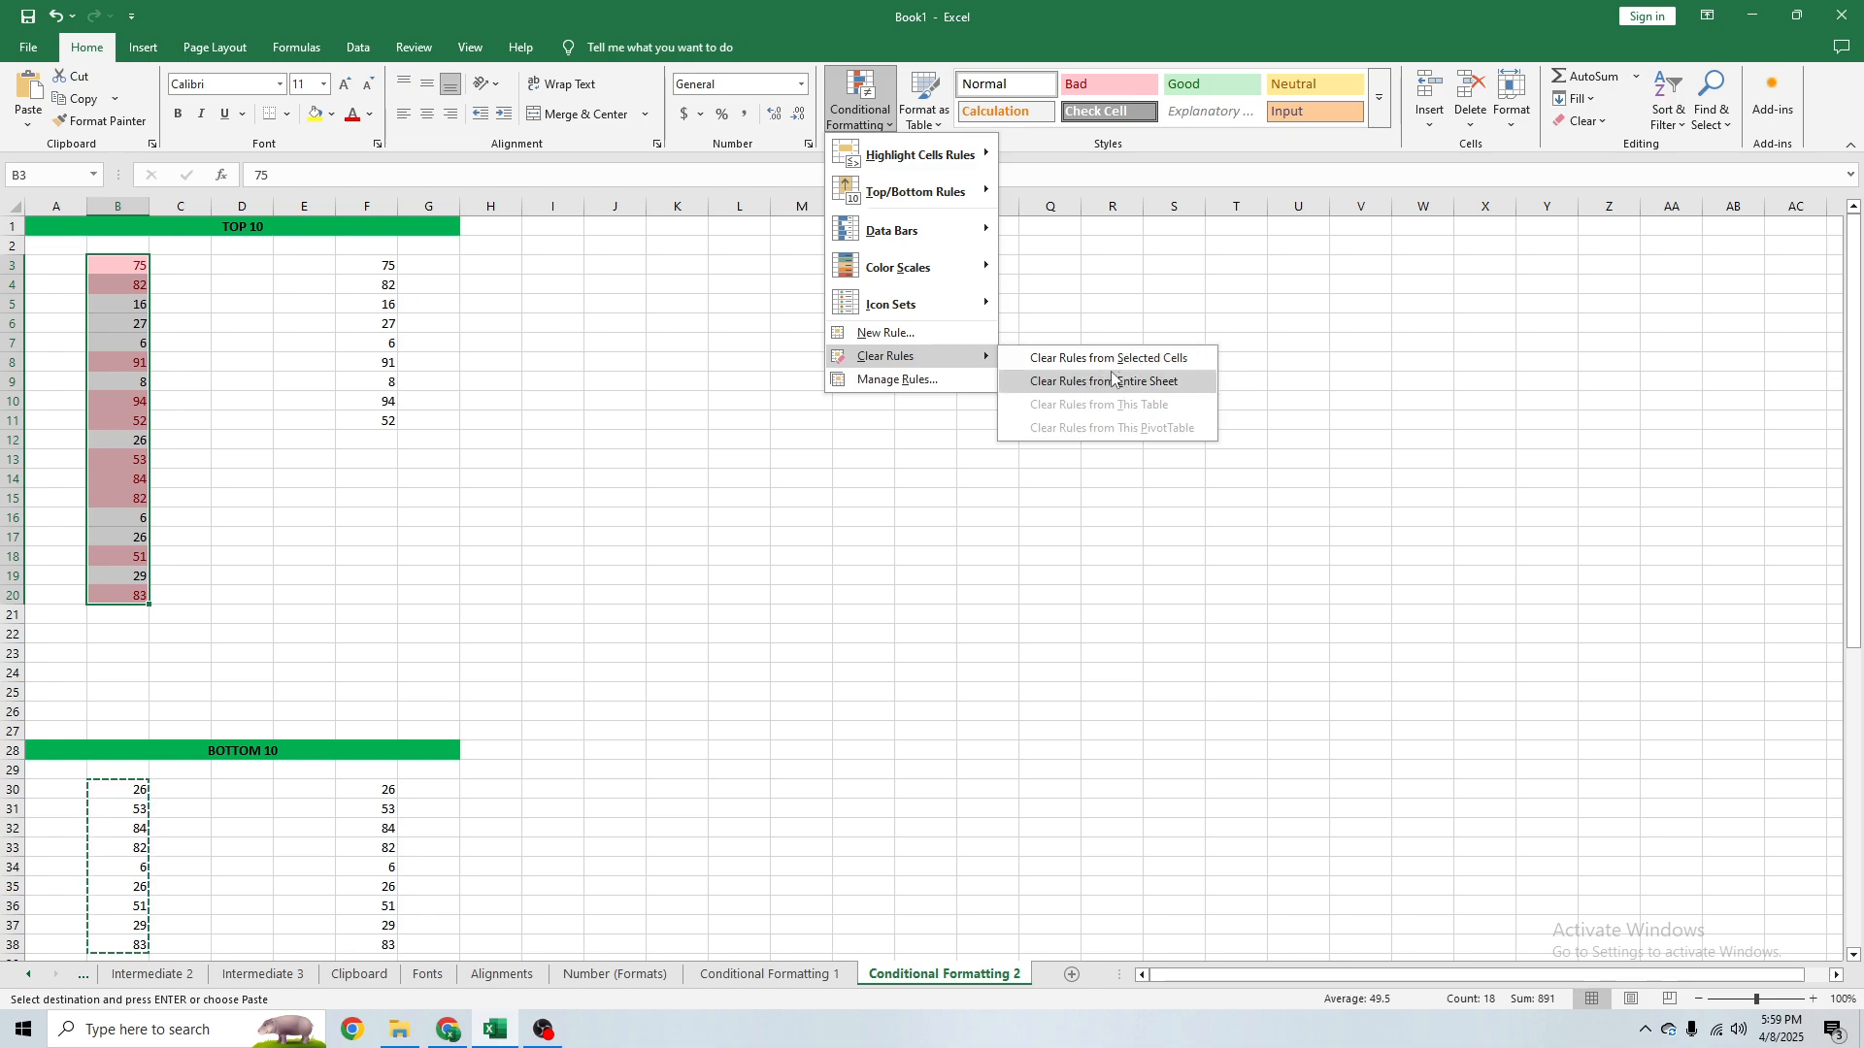
{"action": "left_click", "coordinate": [53, 442]}
{"action": "left_click_drag", "start_coordinate": [131, 270], "coordinate": [136, 597]}
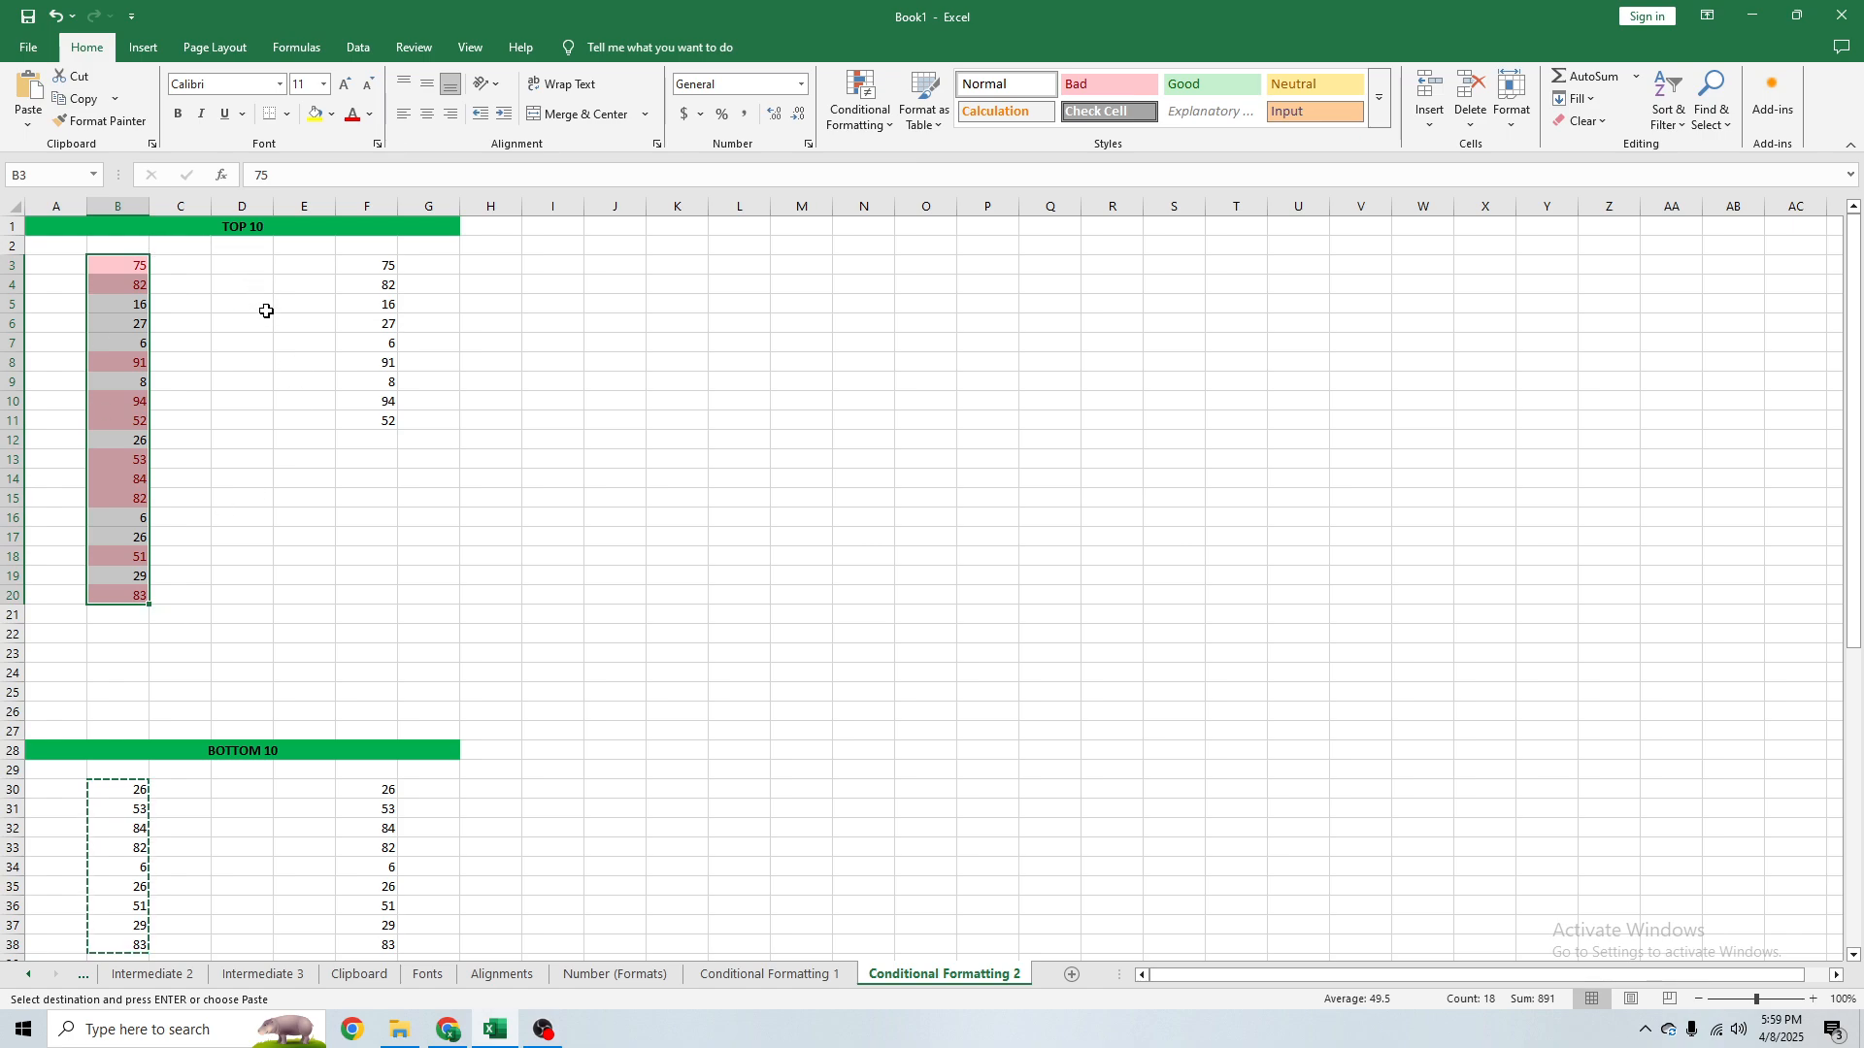
Copy the numbers in F30:F38 into F12:F20 to extend the second TOP 10 list.
{"action": "scroll", "coordinate": [414, 599], "scroll_direction": "down", "scroll_amount": 2}
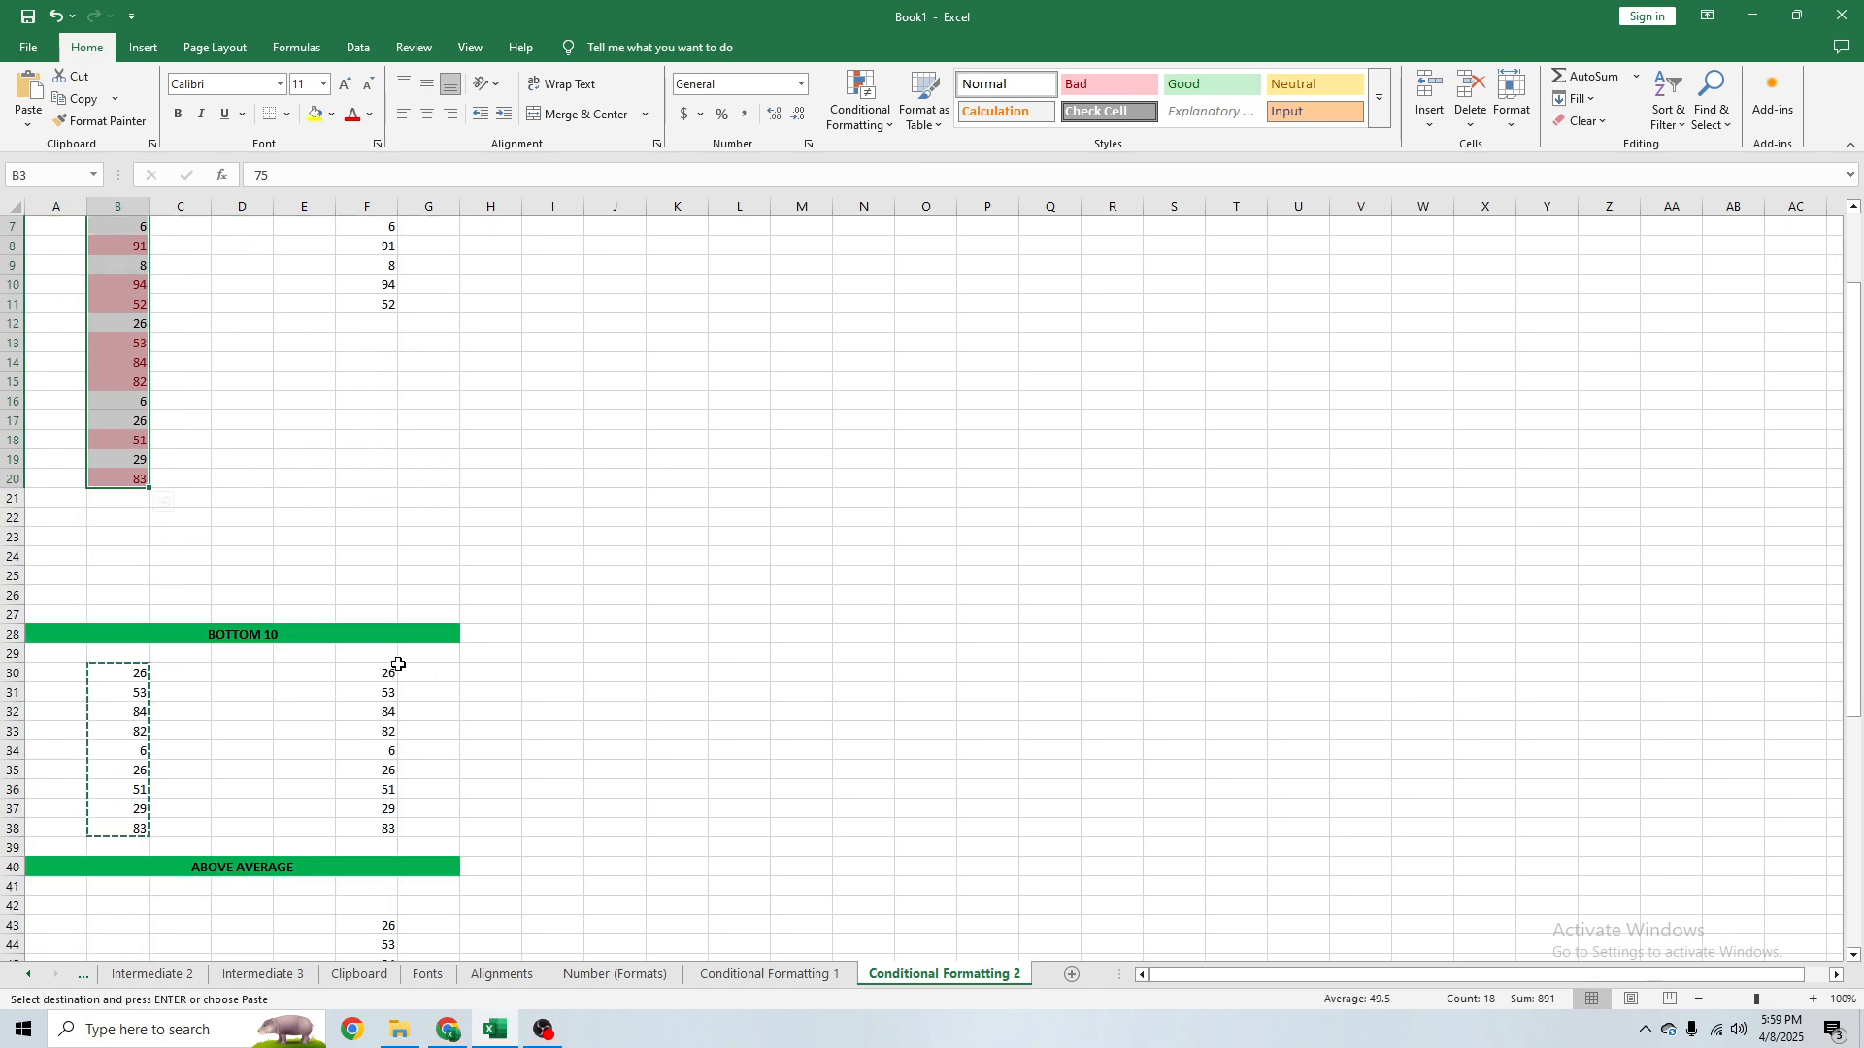
{"action": "left_click_drag", "start_coordinate": [388, 670], "coordinate": [388, 831]}
{"action": "key", "text": "ctrl+c"}
{"action": "left_click", "coordinate": [379, 323]}
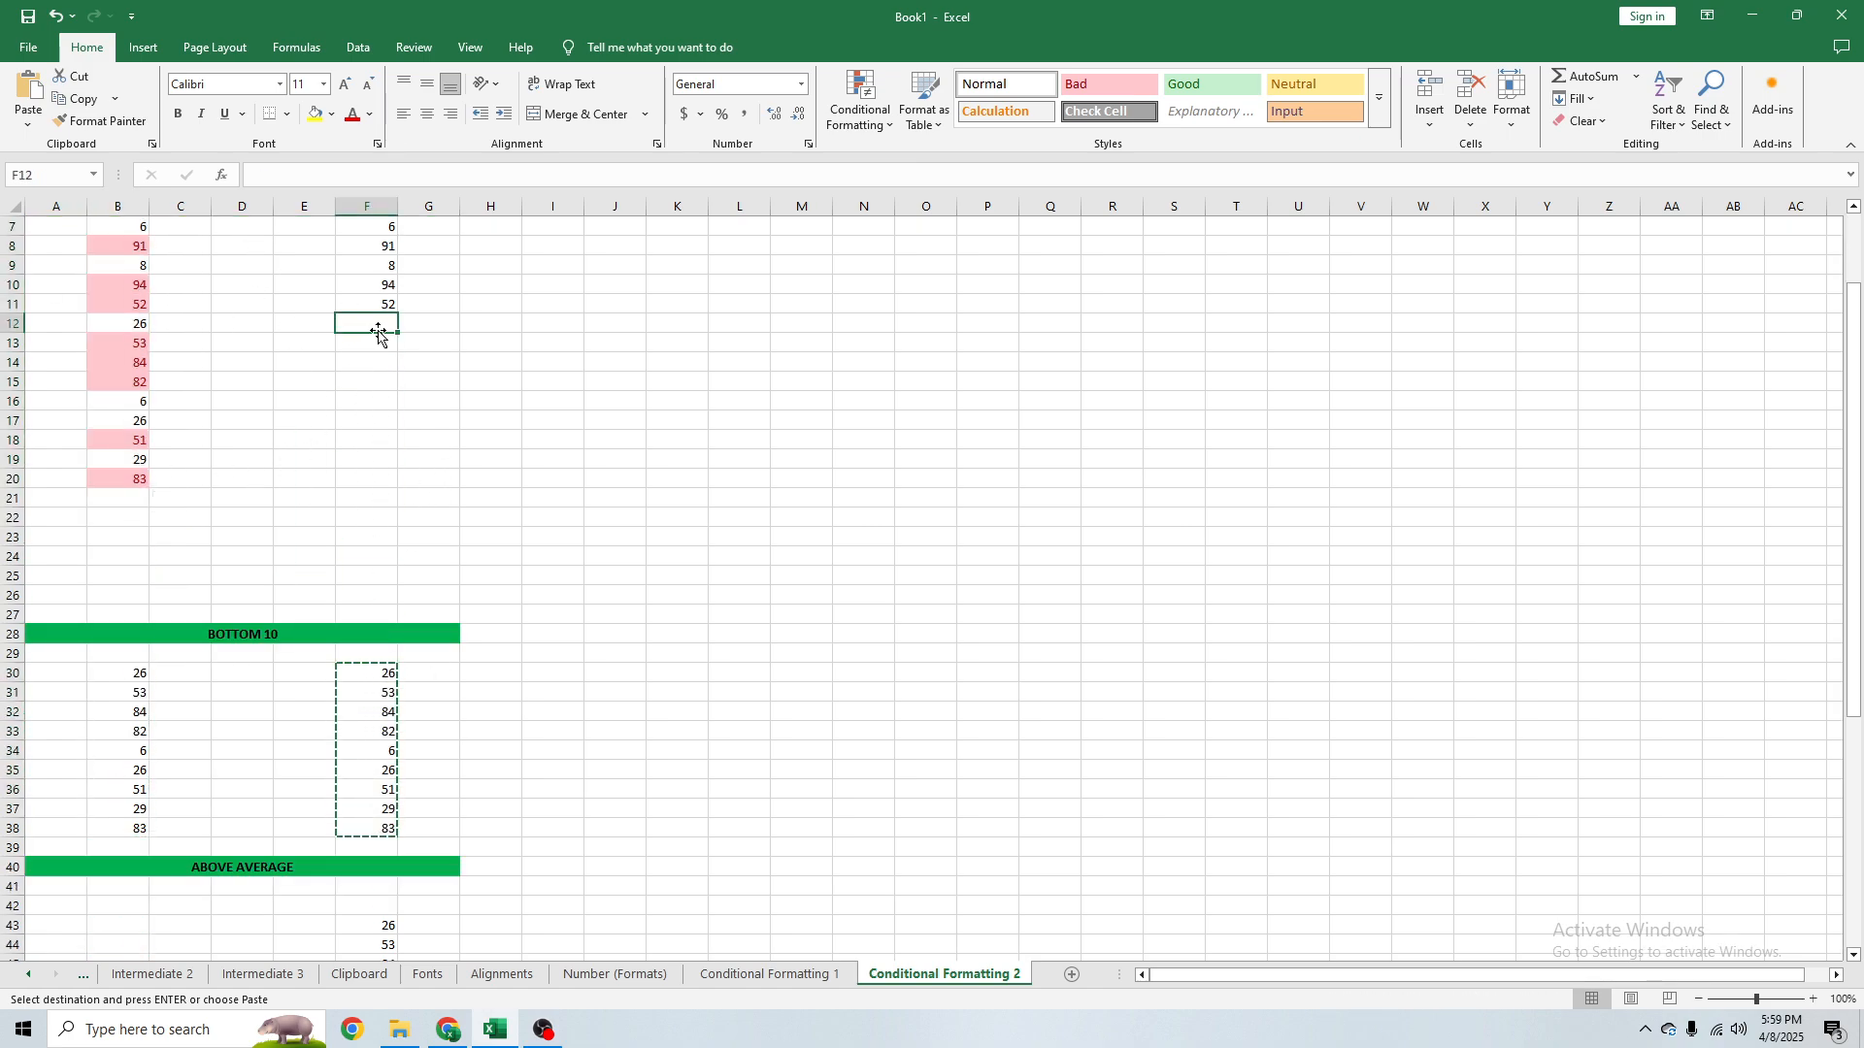
{"action": "scroll", "coordinate": [449, 470], "scroll_direction": "up", "scroll_amount": 2}
{"action": "key", "text": "ctrl+v"}
{"action": "key", "text": "Escape"}
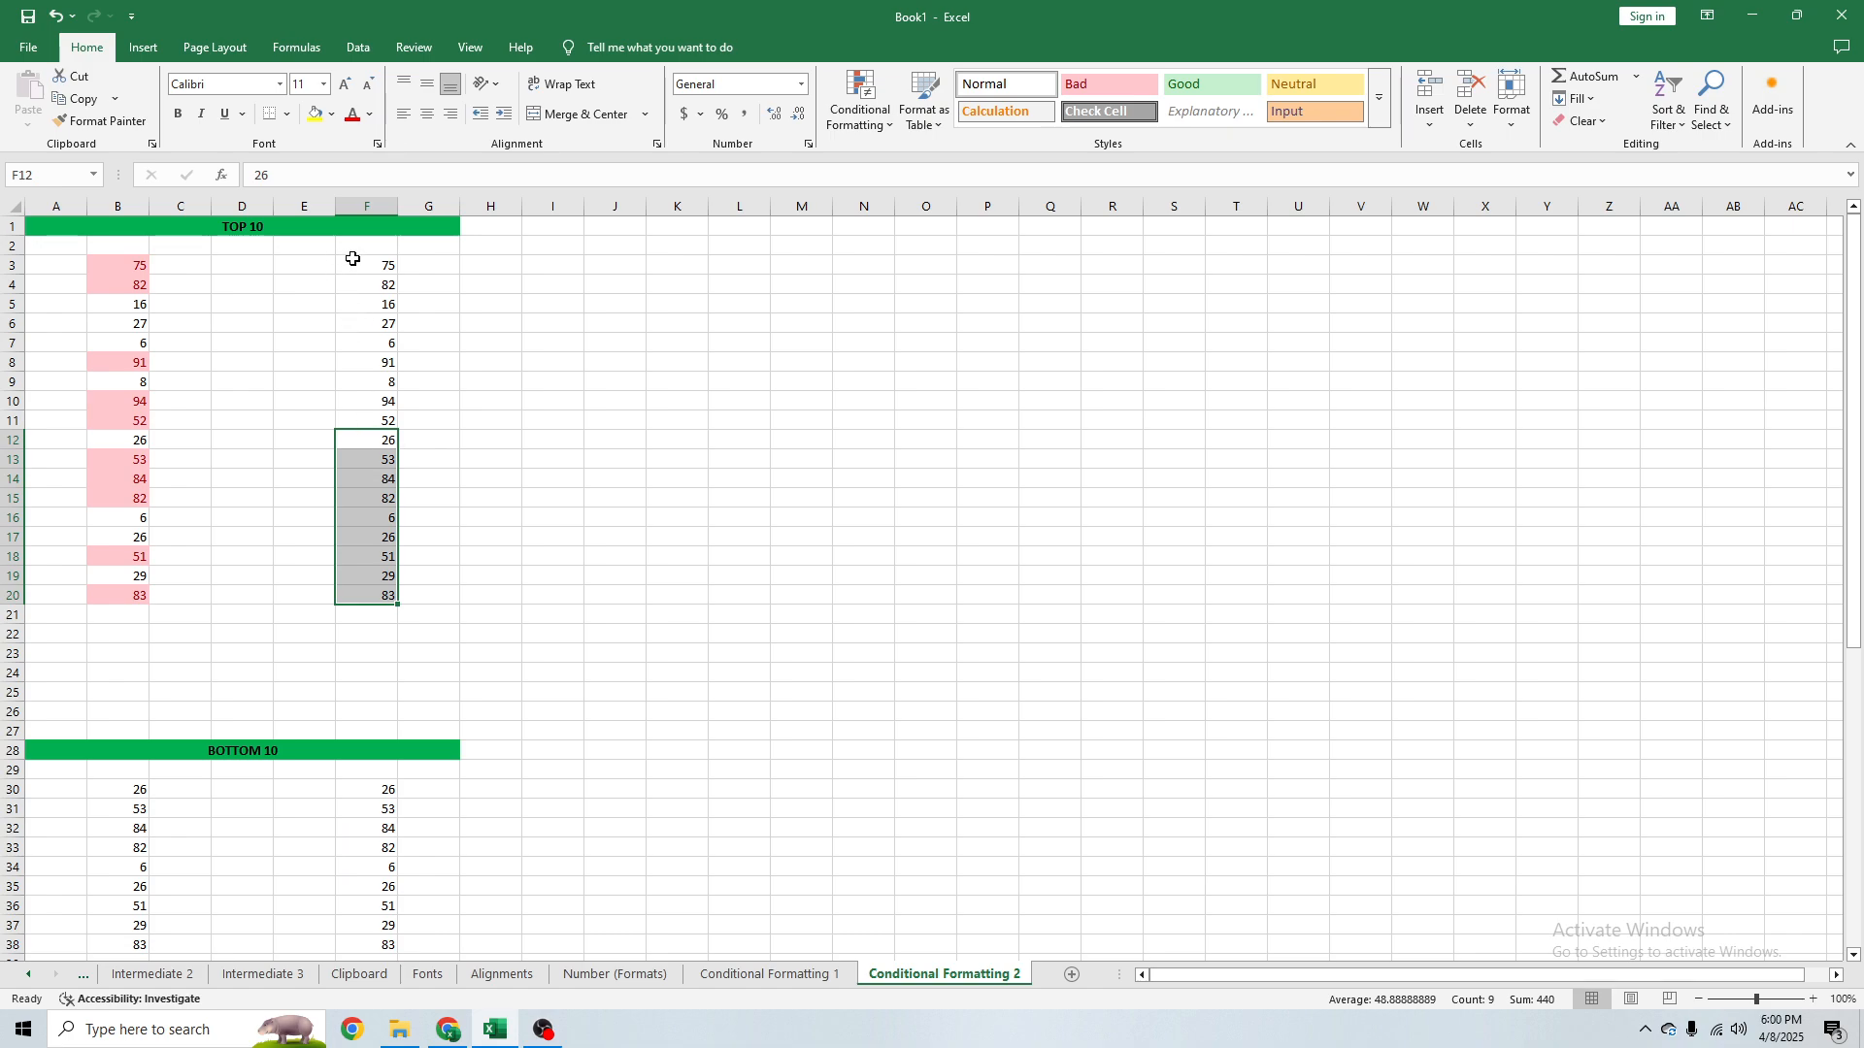
Apply a Top 10% rule to F3:F20 with the default Light Red Fill with Dark Red Text.
{"action": "left_click_drag", "start_coordinate": [352, 259], "coordinate": [379, 595]}
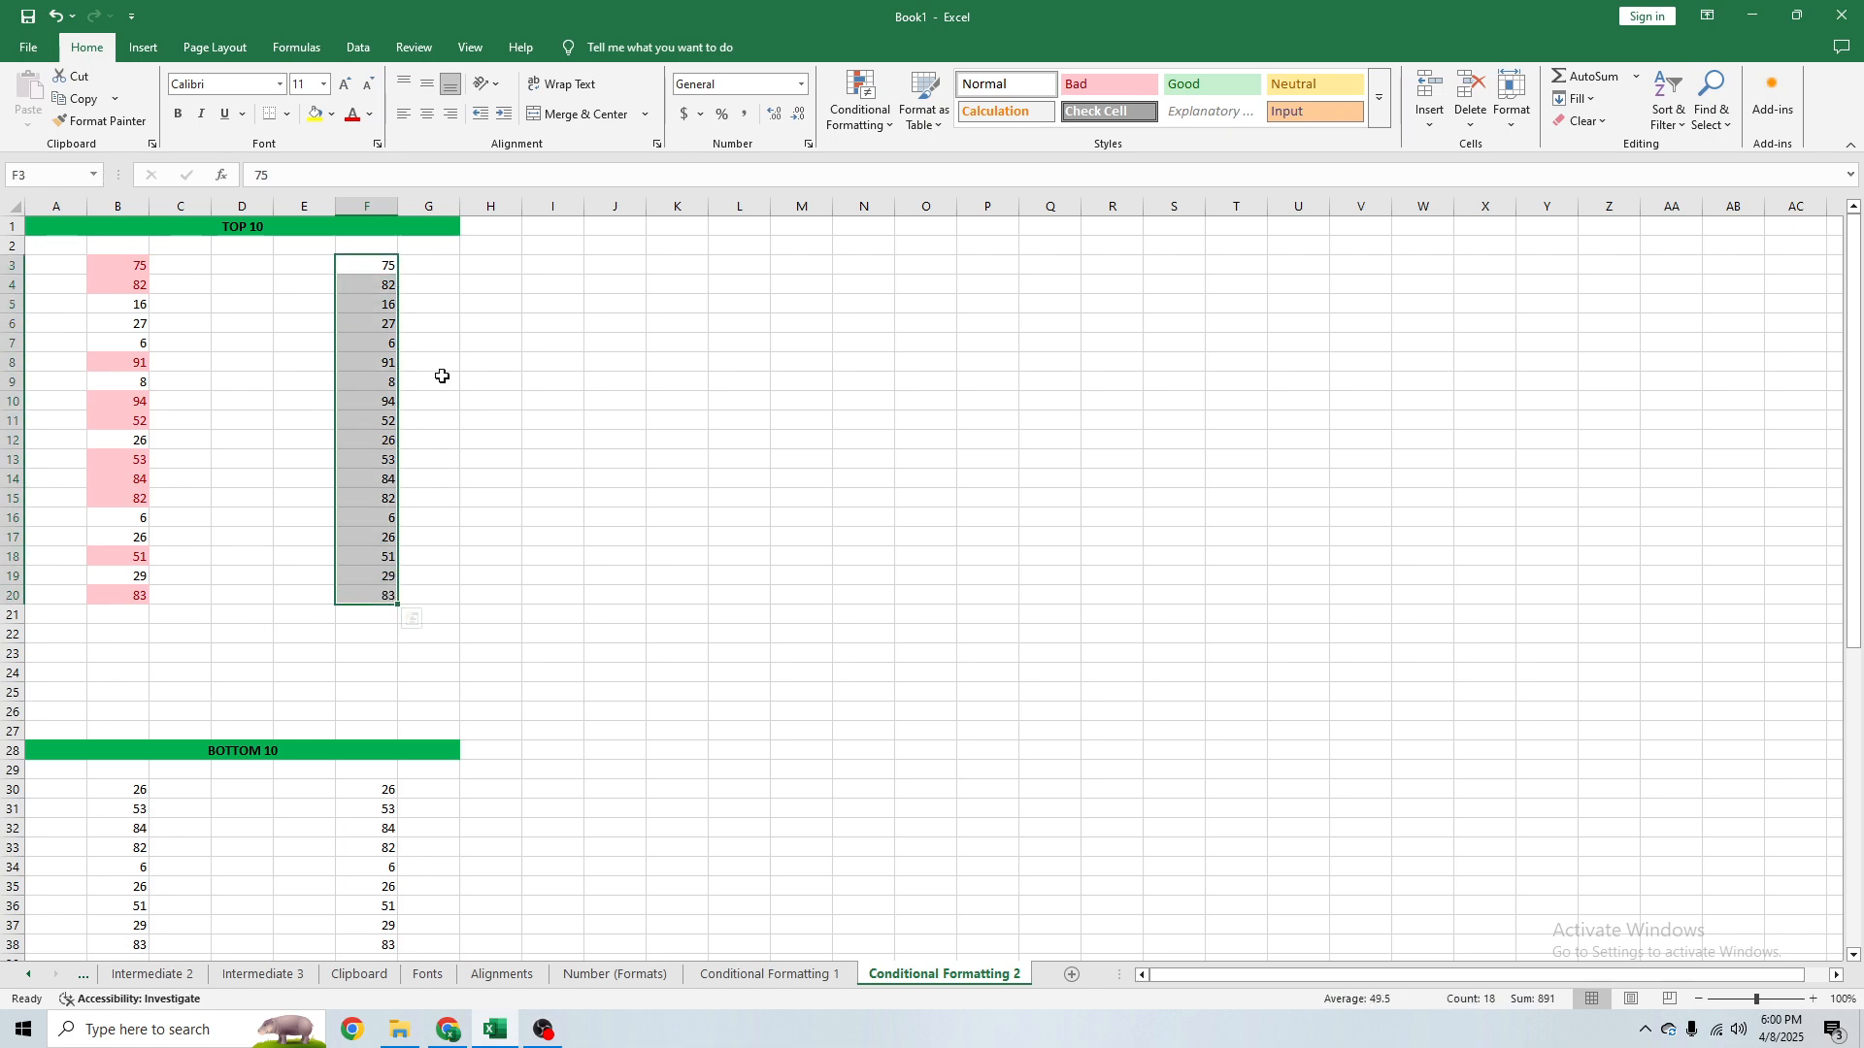
{"action": "left_click", "coordinate": [848, 104]}
{"action": "mouse_move", "coordinate": [959, 206]}
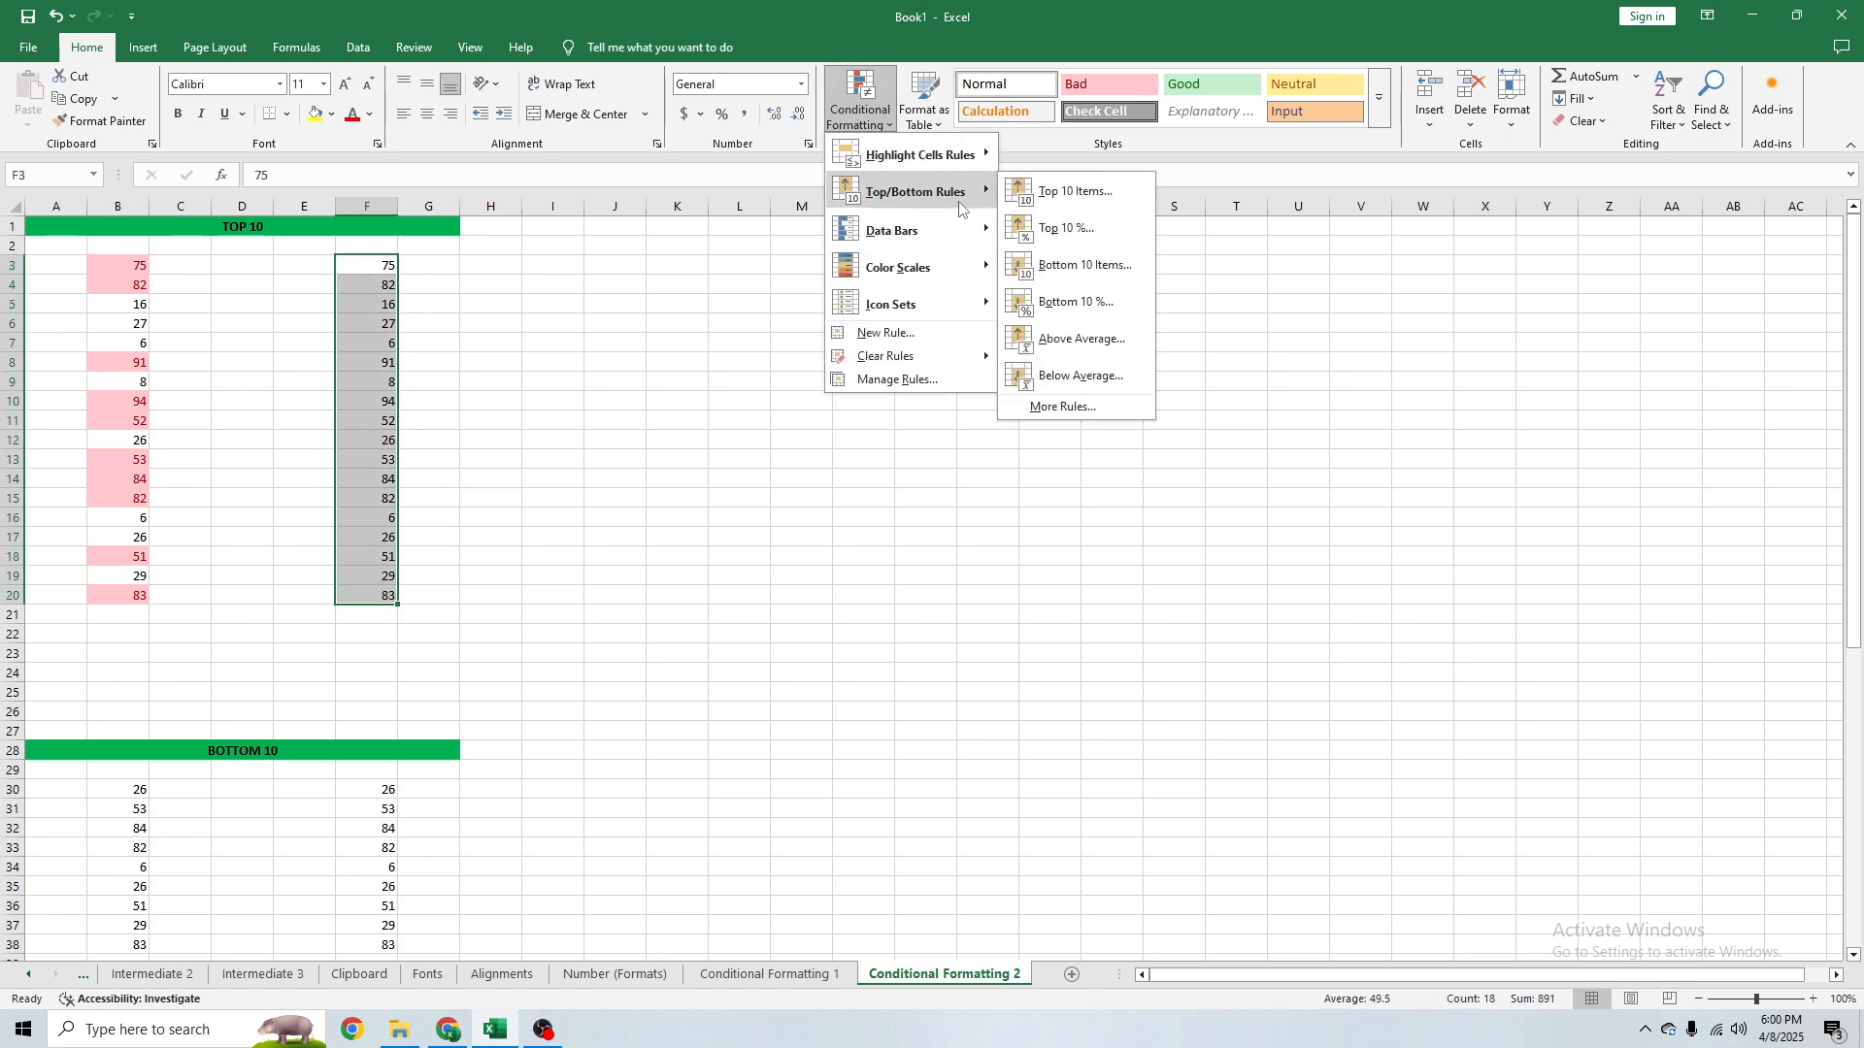
{"action": "left_click", "coordinate": [1060, 234]}
{"action": "left_click", "coordinate": [766, 553]}
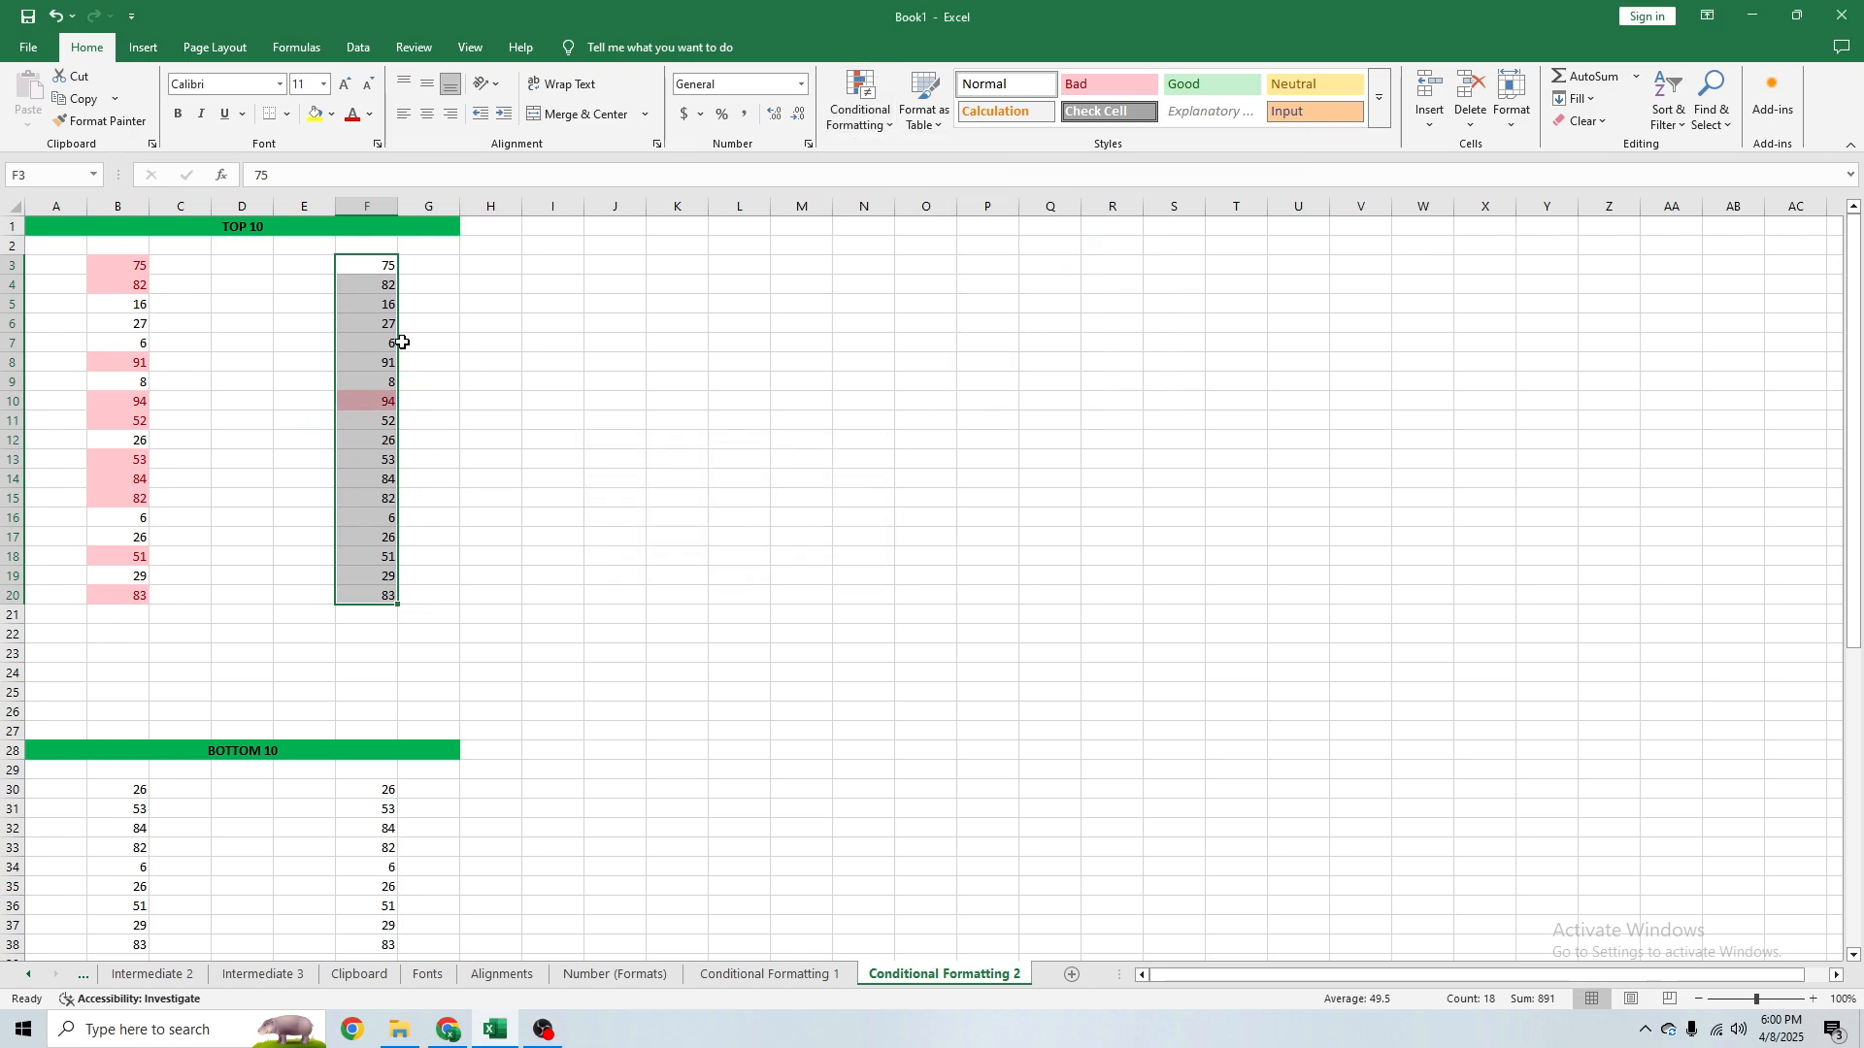
Add another top-percent rule to F3:F20 for the top 20% with Light Red Fill with Dark Red Text.
{"action": "left_click", "coordinate": [372, 320]}
{"action": "left_click_drag", "start_coordinate": [372, 275], "coordinate": [379, 592]}
{"action": "left_click", "coordinate": [856, 115]}
{"action": "mouse_move", "coordinate": [917, 192]}
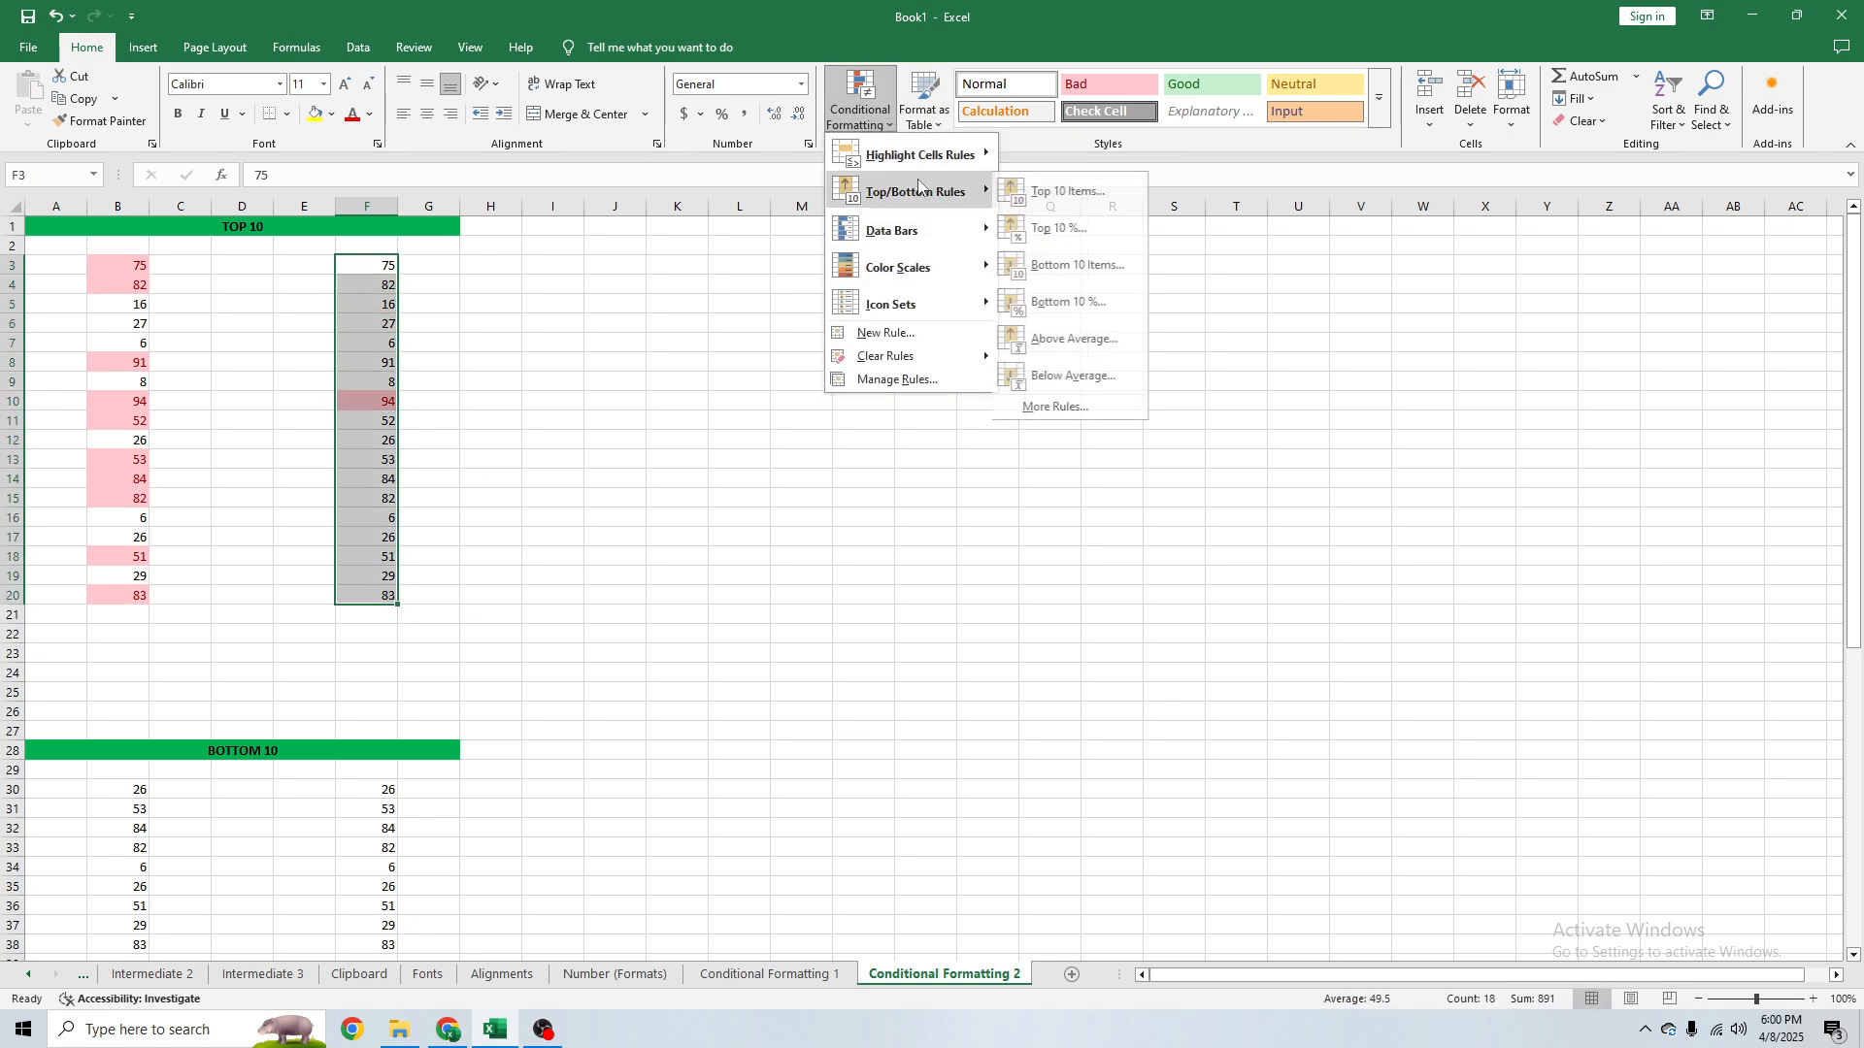
{"action": "left_click", "coordinate": [1044, 230]}
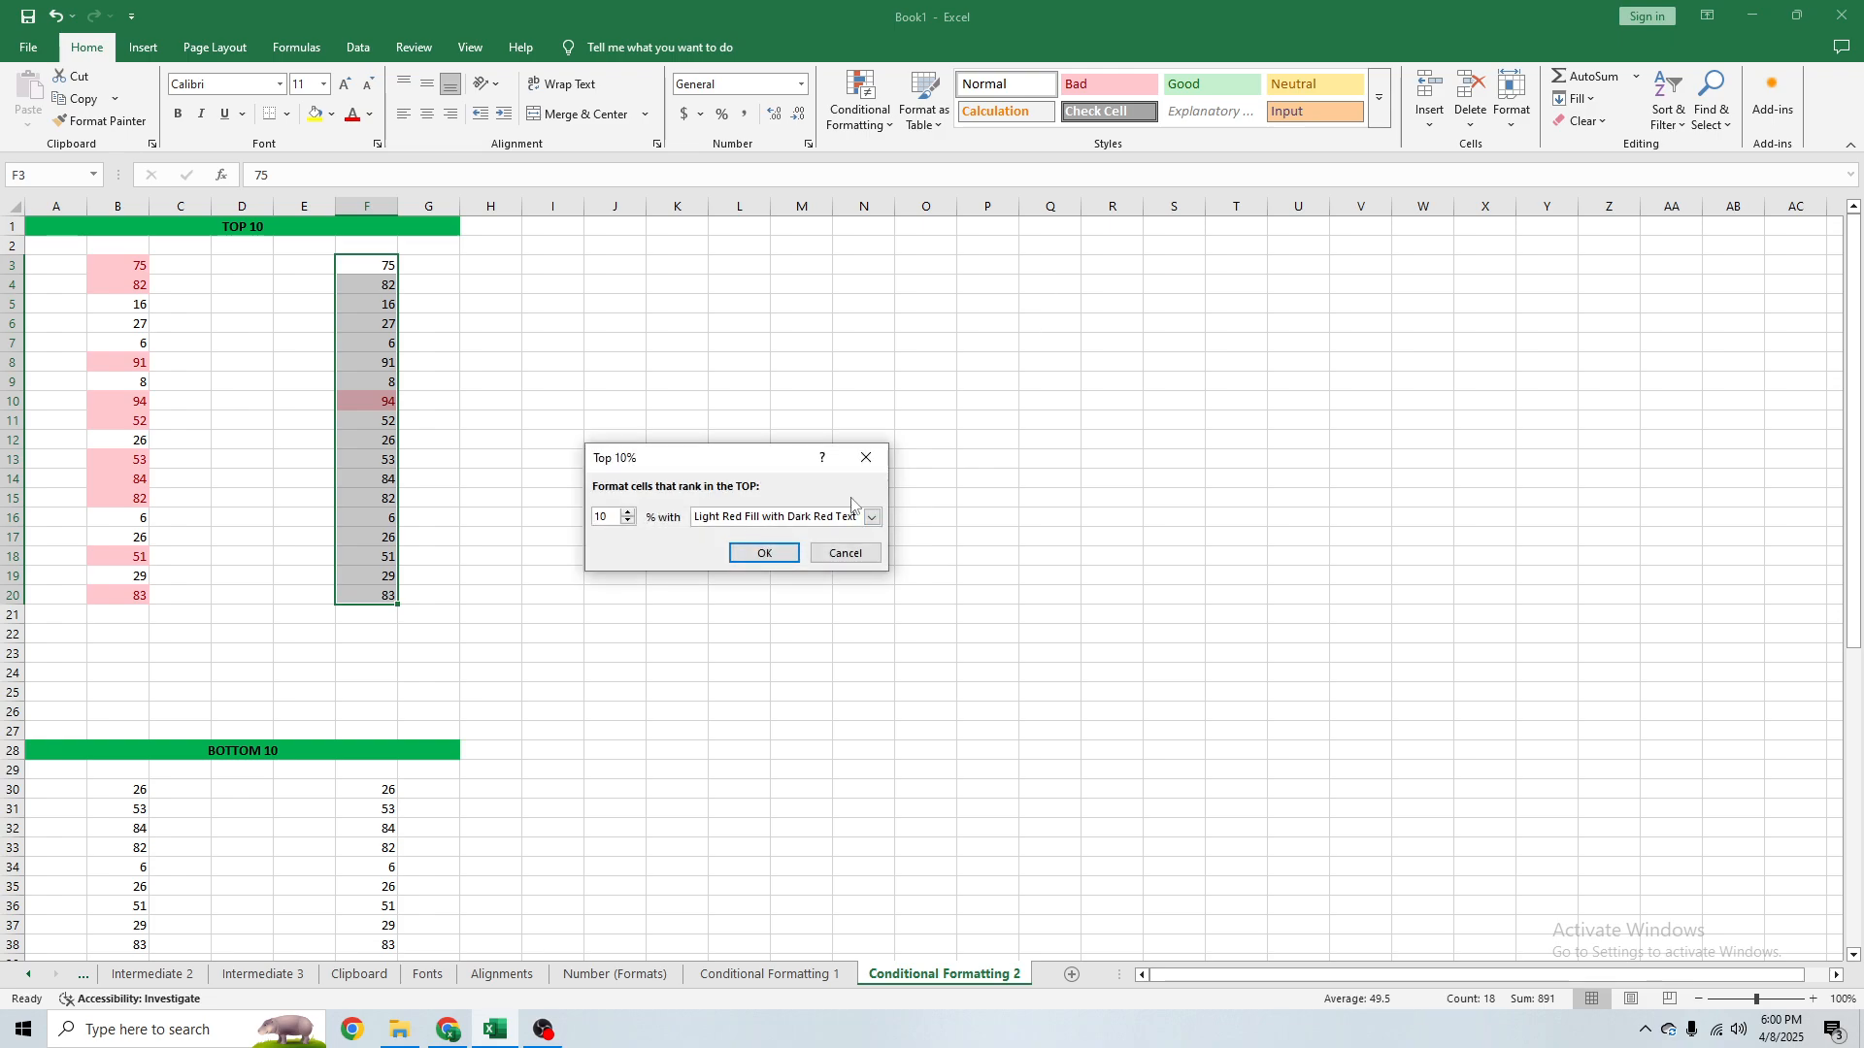
{"action": "left_click", "coordinate": [627, 515]}
{"action": "left_click", "coordinate": [627, 515]}
{"action": "left_click", "coordinate": [627, 516]}
{"action": "left_click", "coordinate": [627, 516]}
{"action": "left_click", "coordinate": [627, 515]}
{"action": "left_click", "coordinate": [627, 516]}
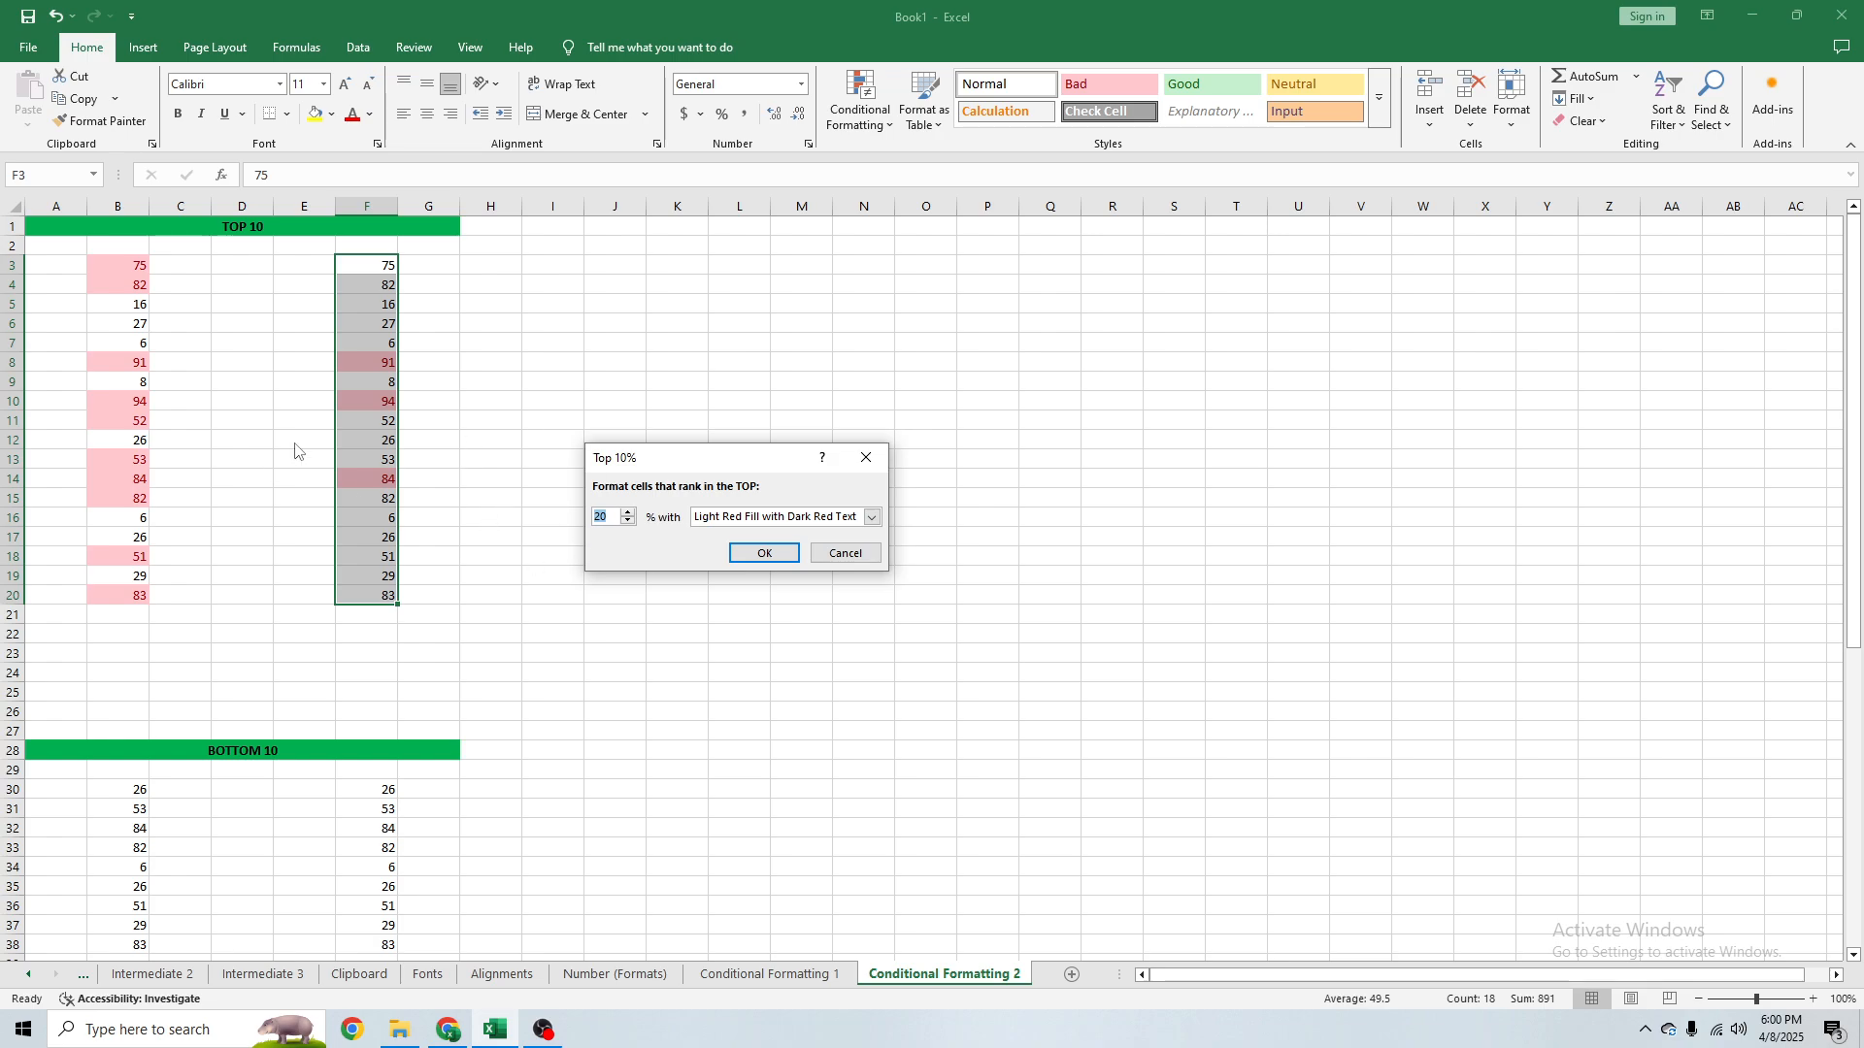
{"action": "left_click", "coordinate": [763, 550]}
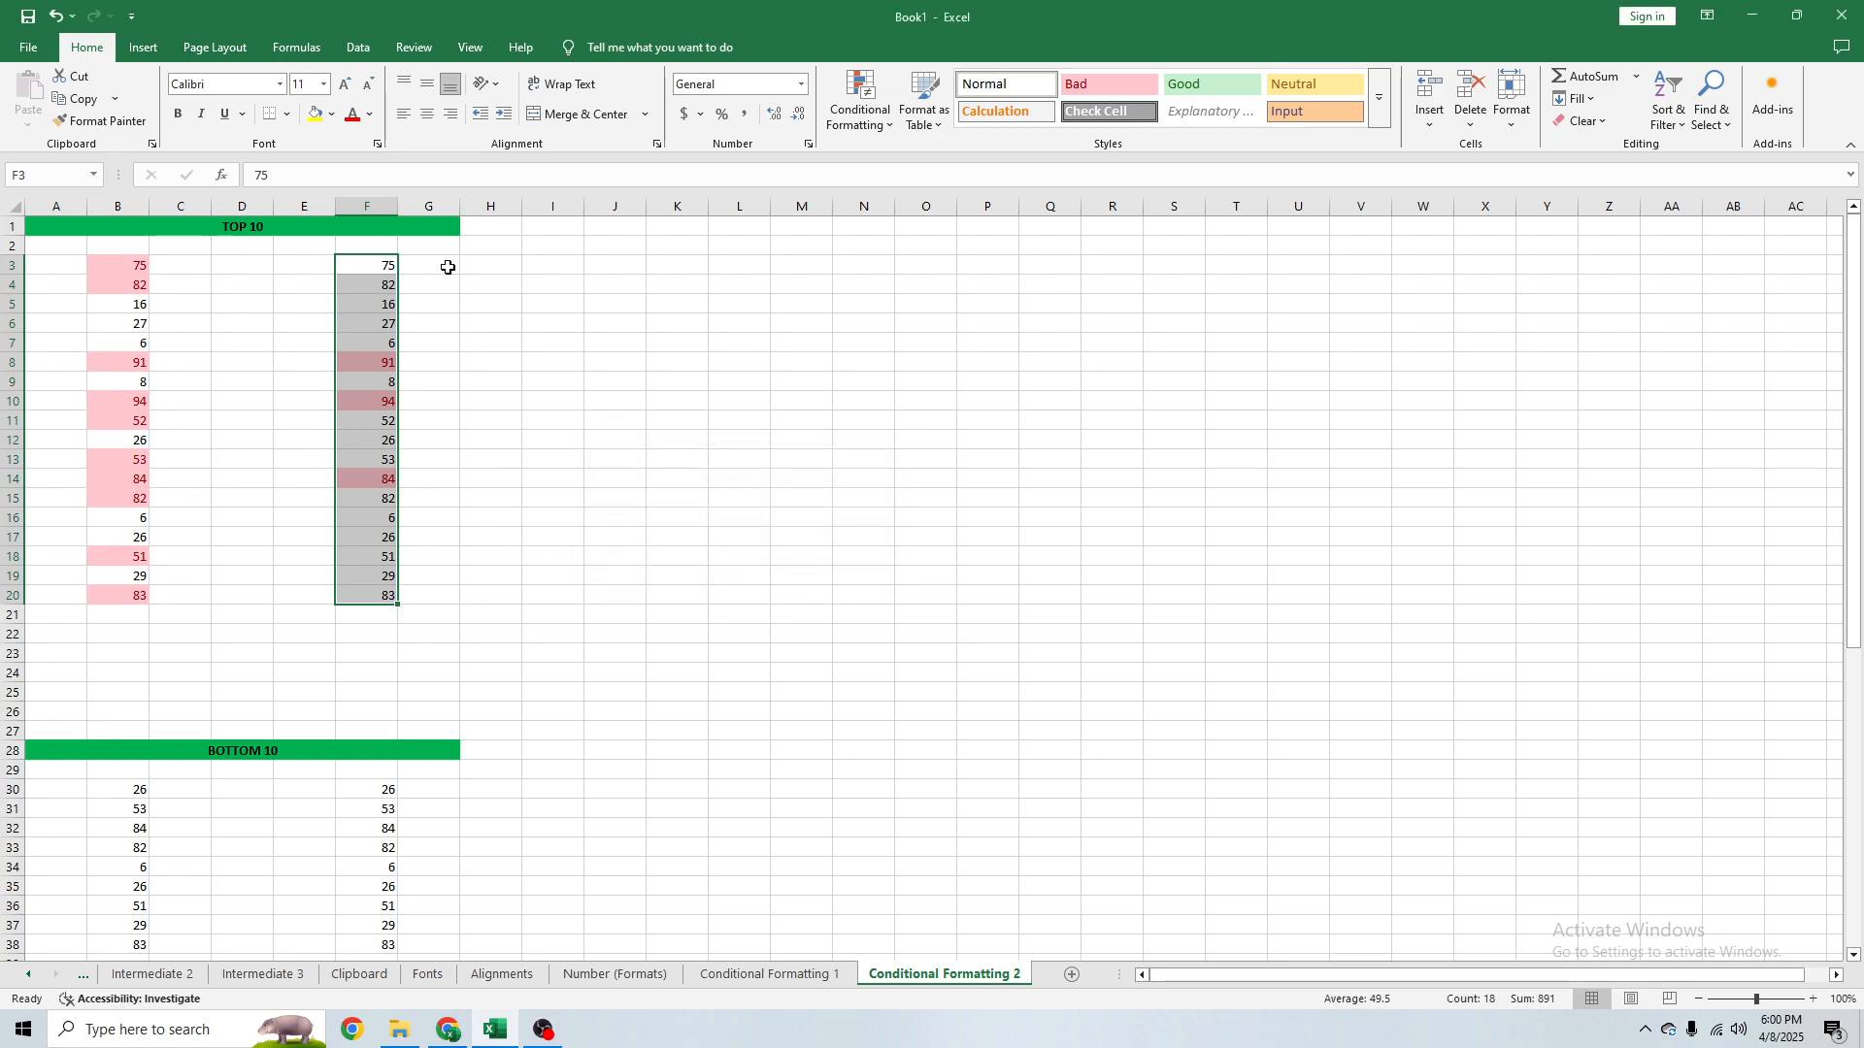
Highlight the top 19% of values in F3:F20 using Green Fill with Dark Green Text.
{"action": "left_click", "coordinate": [859, 102]}
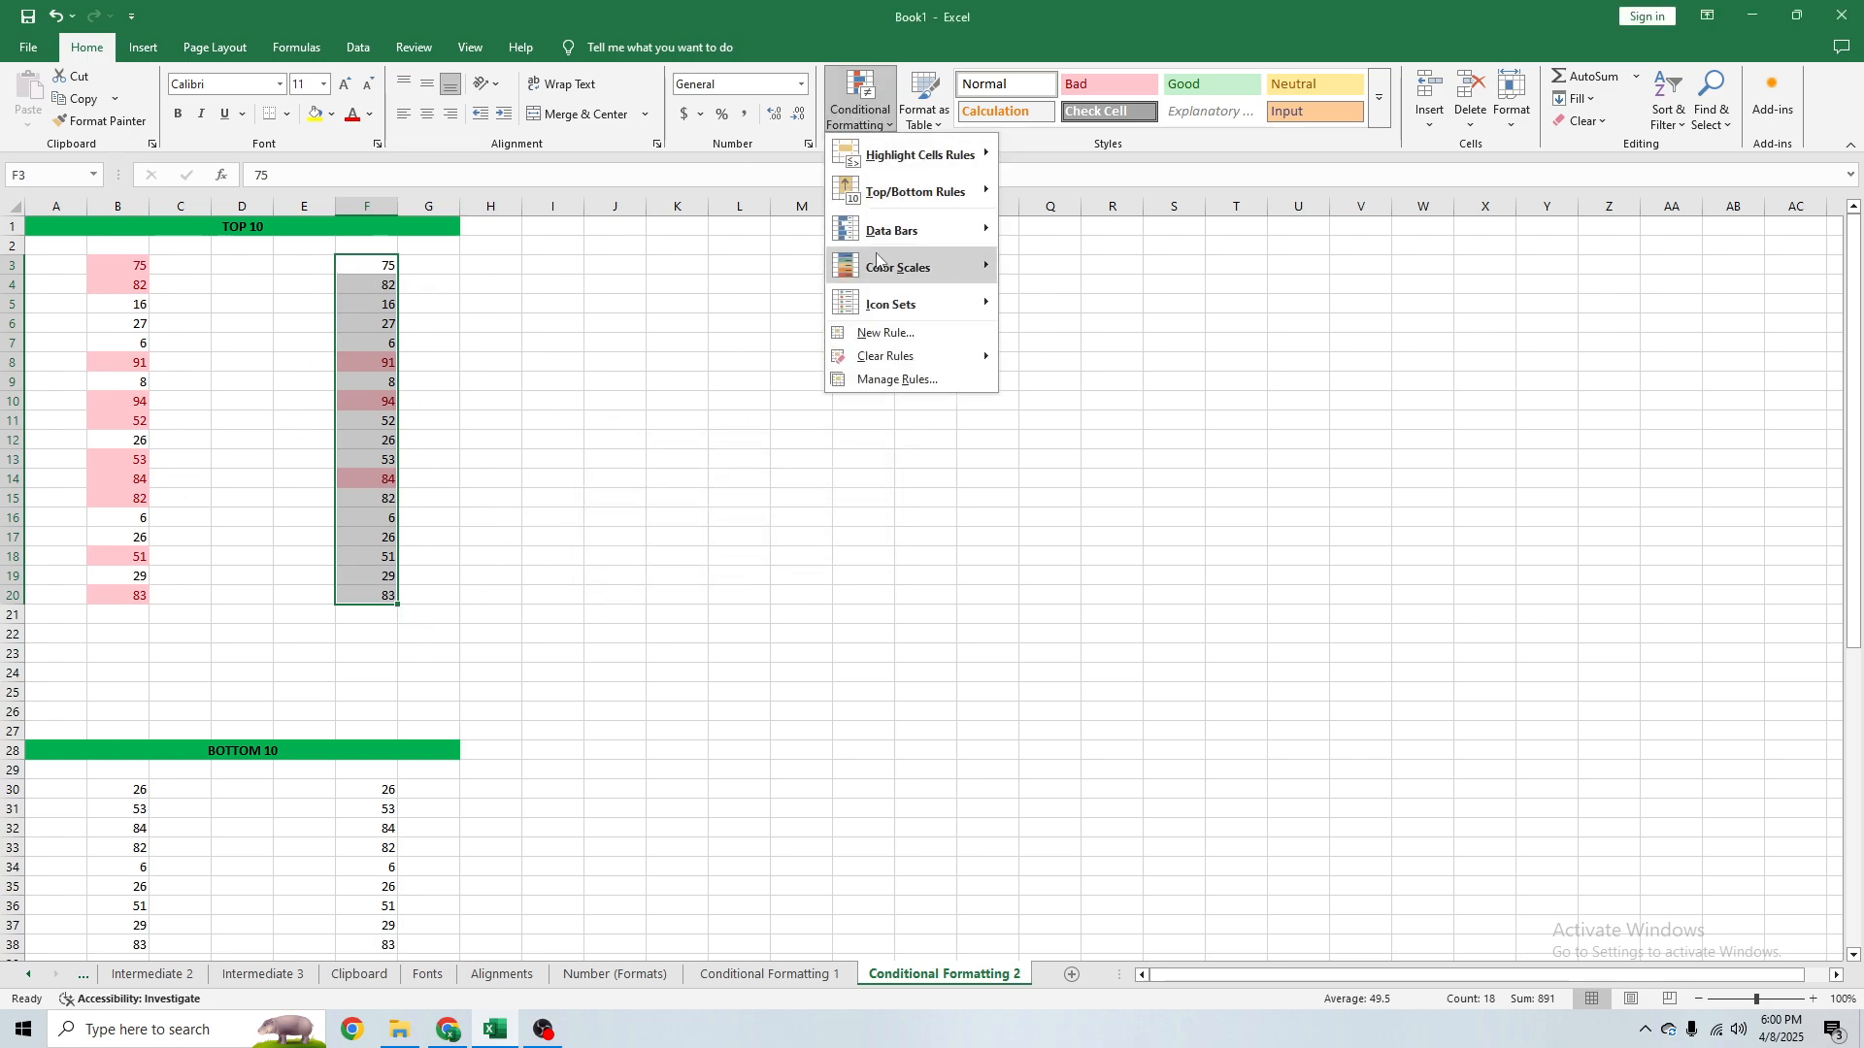
{"action": "mouse_move", "coordinate": [912, 191]}
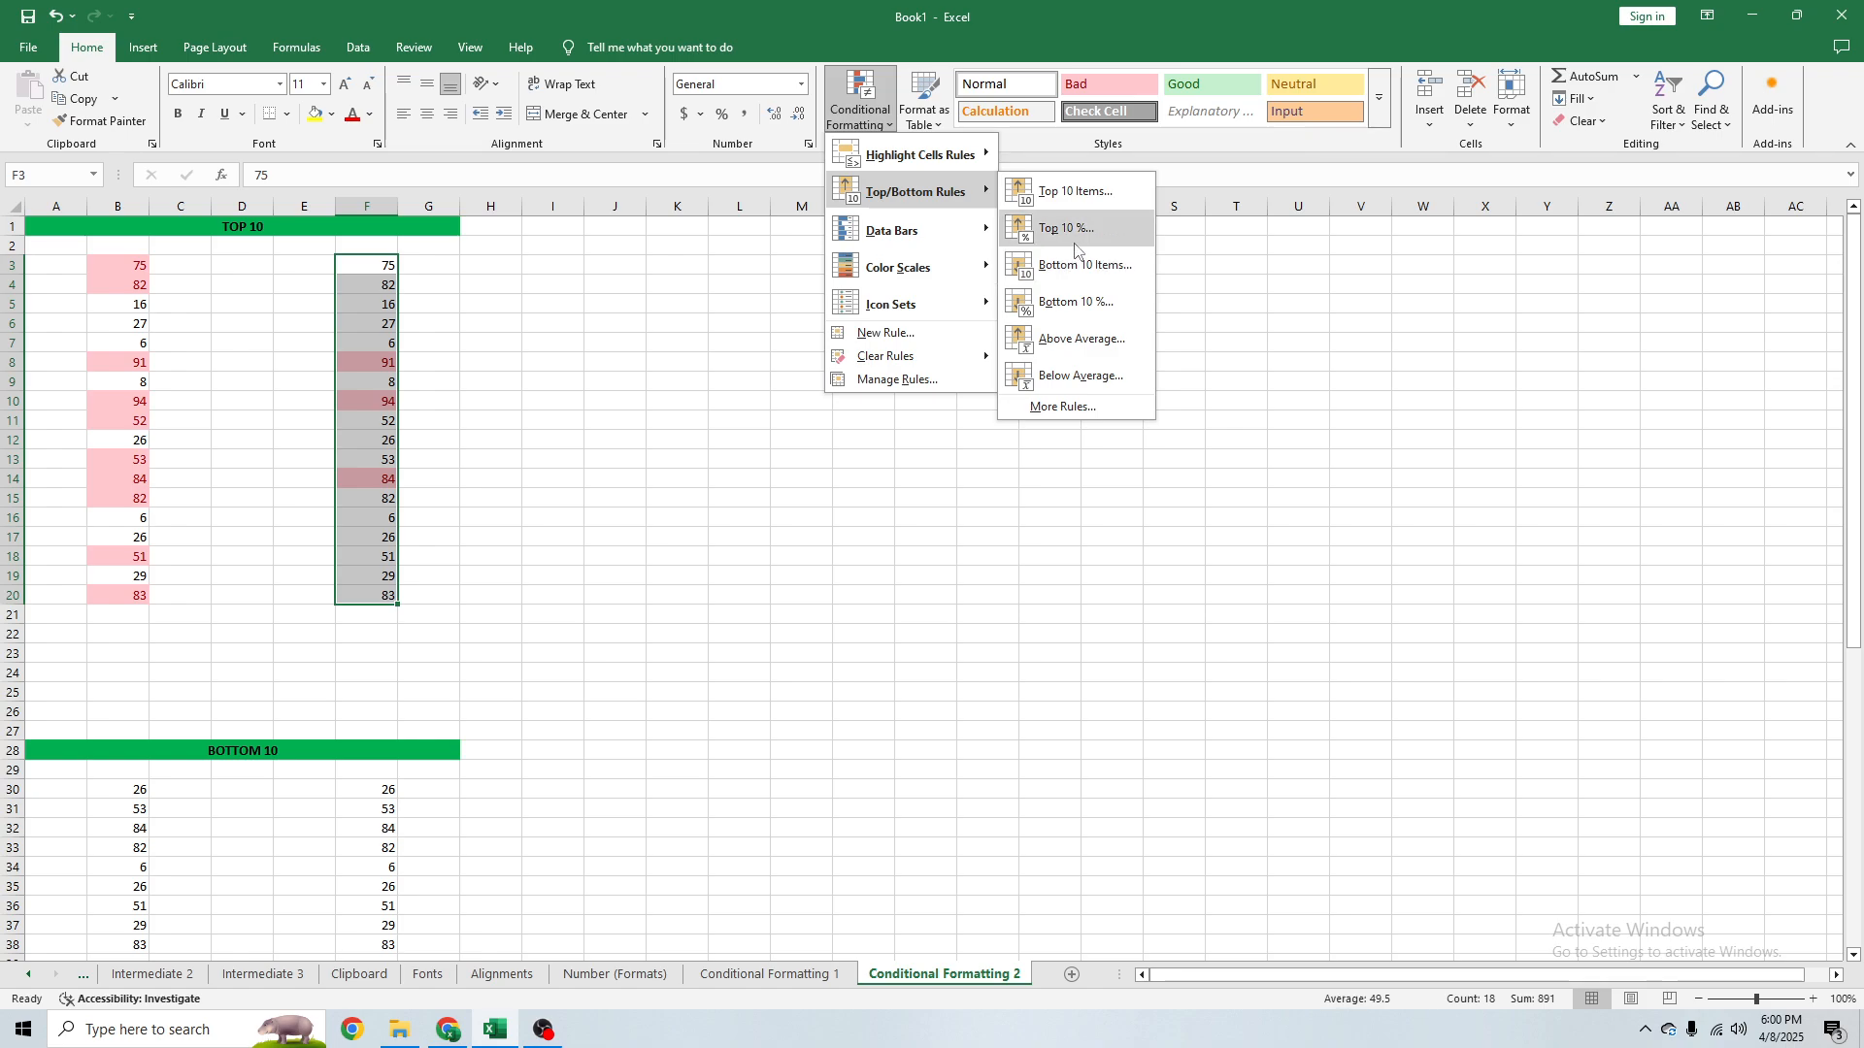
{"action": "left_click", "coordinate": [1039, 229]}
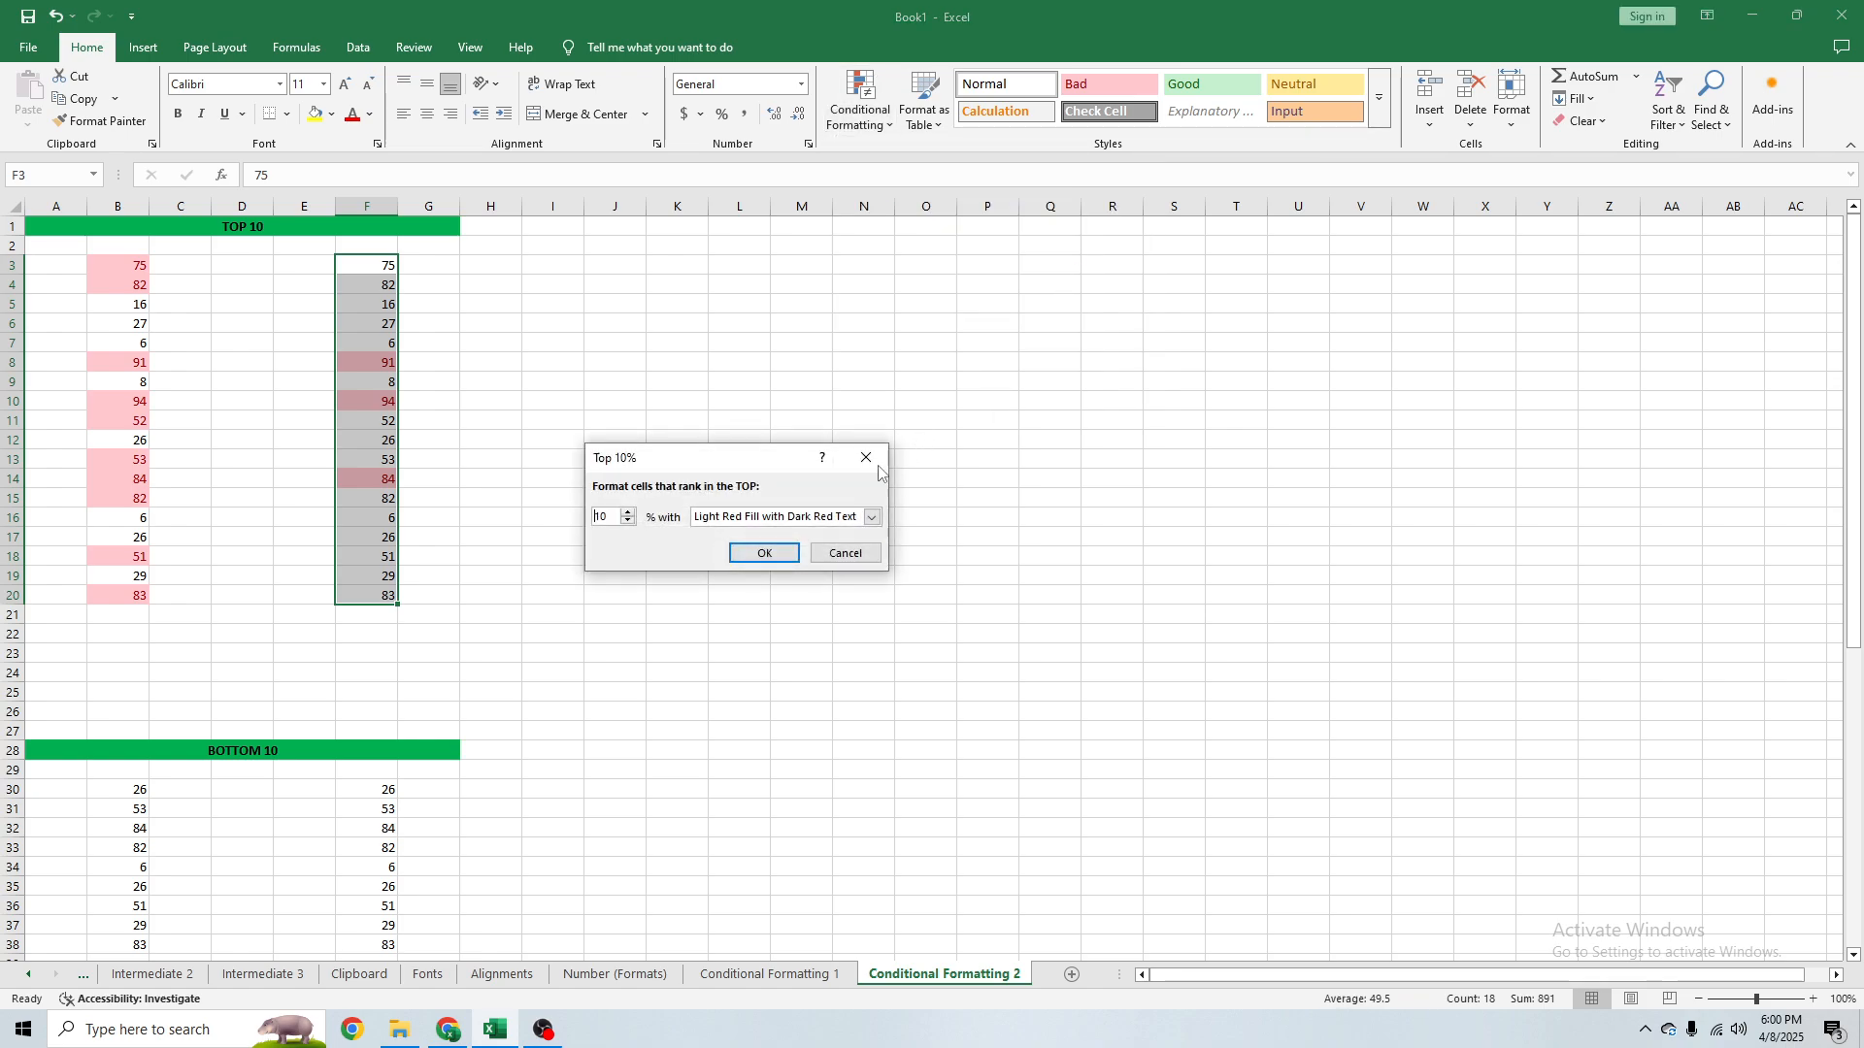
{"action": "left_click", "coordinate": [871, 517]}
{"action": "left_click", "coordinate": [766, 545]}
{"action": "left_click", "coordinate": [871, 516]}
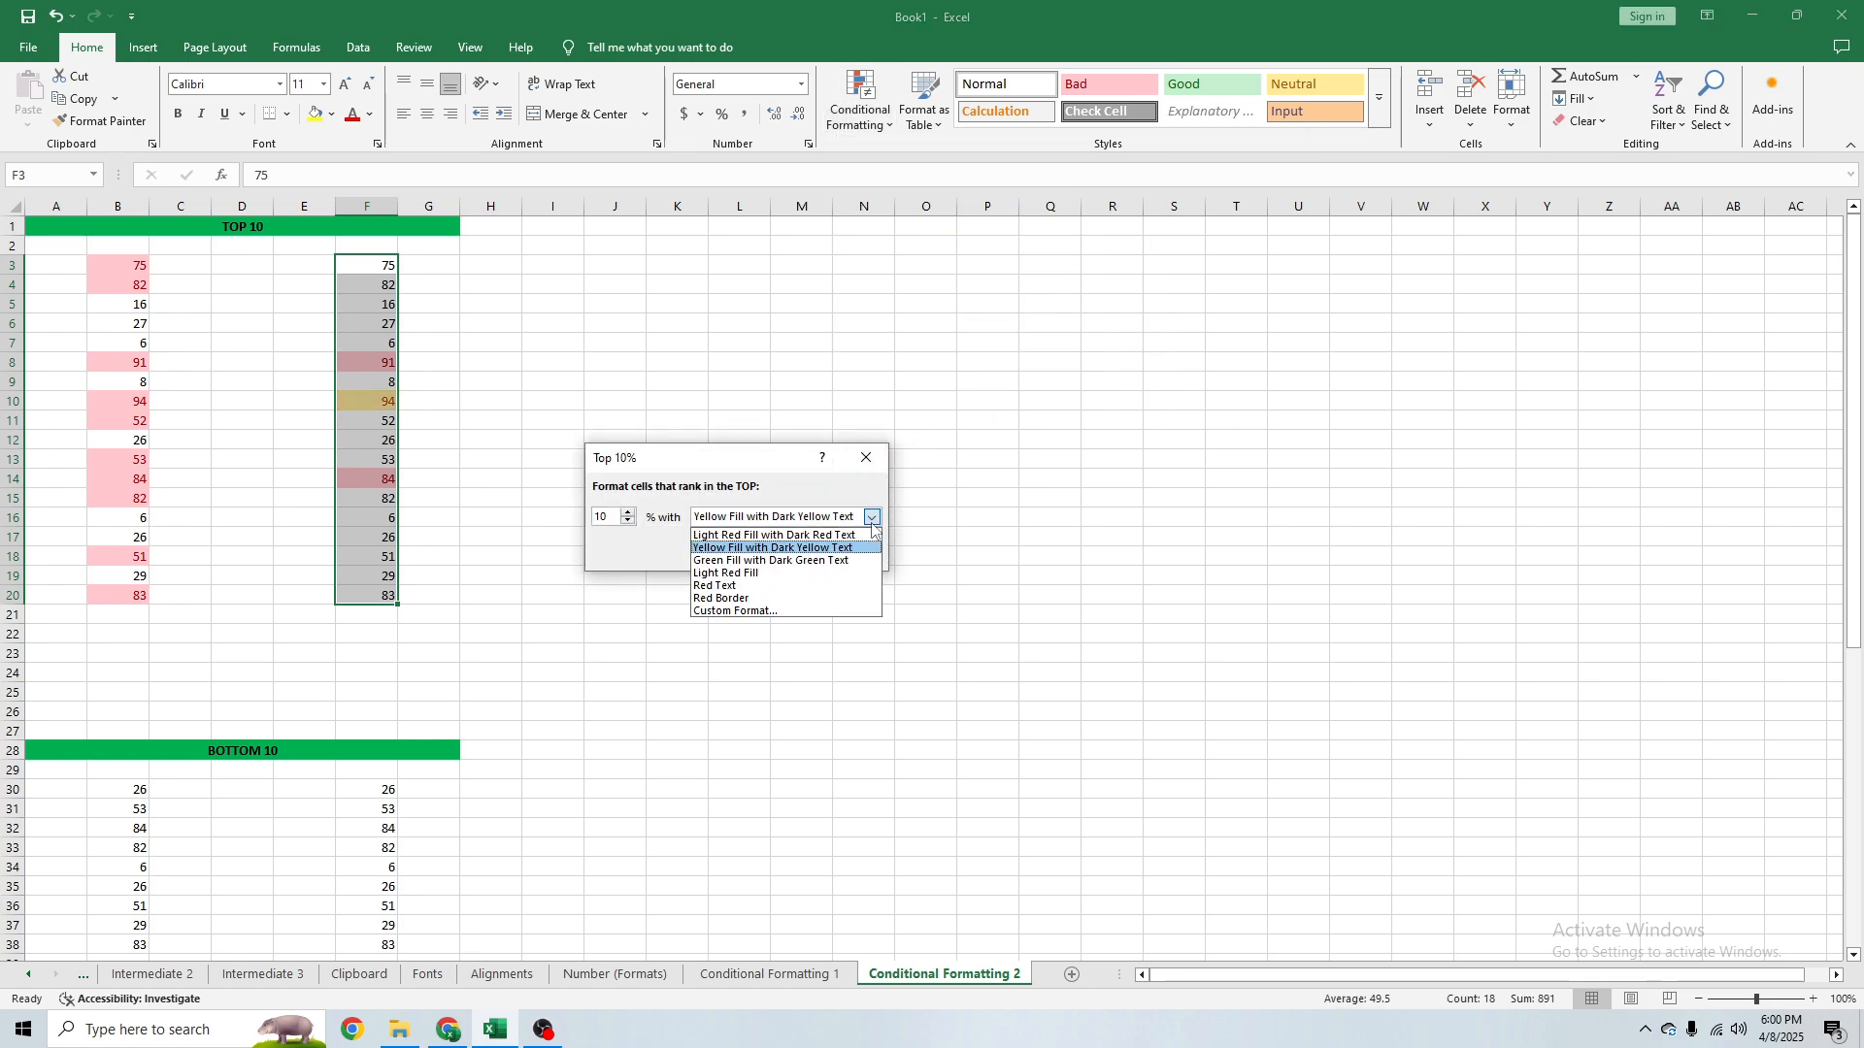
{"action": "left_click", "coordinate": [767, 559]}
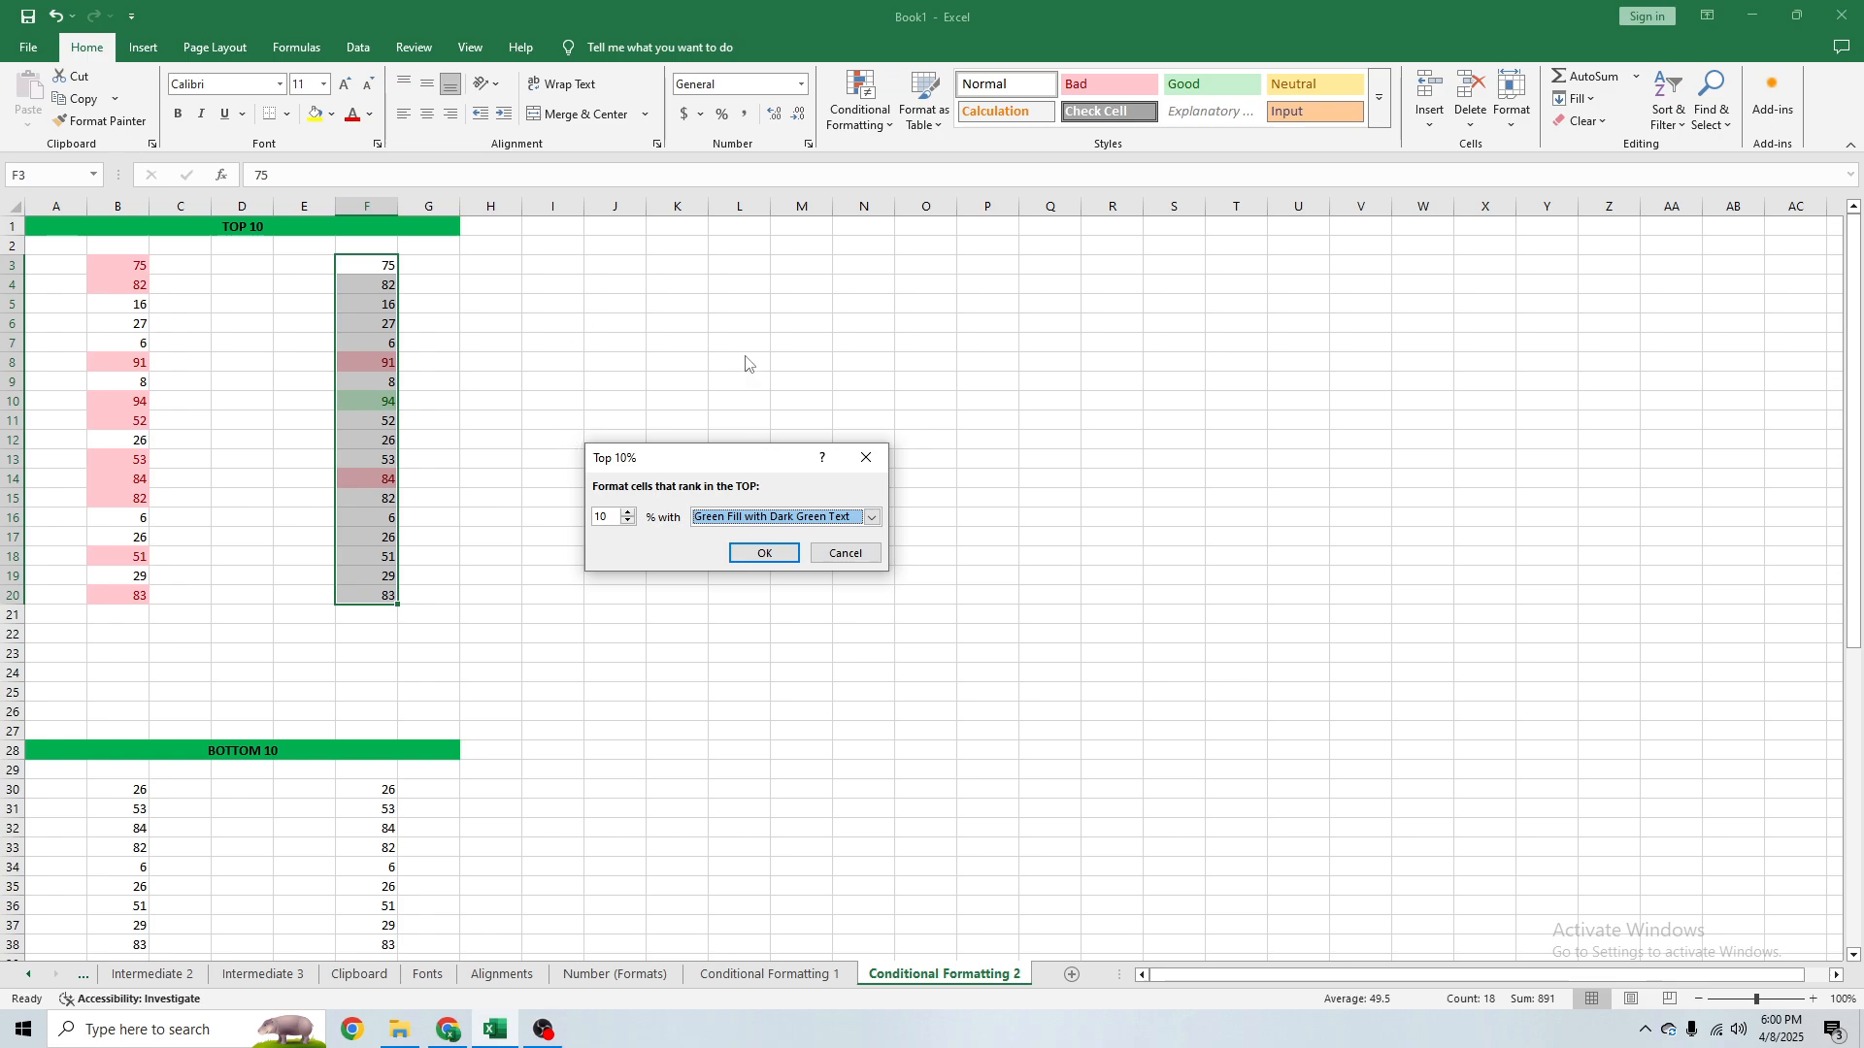
{"action": "left_click", "coordinate": [628, 514]}
{"action": "left_click", "coordinate": [628, 513]}
{"action": "left_click", "coordinate": [628, 514]}
{"action": "left_click", "coordinate": [629, 514]}
{"action": "left_click", "coordinate": [629, 514]}
{"action": "left_click", "coordinate": [628, 514]}
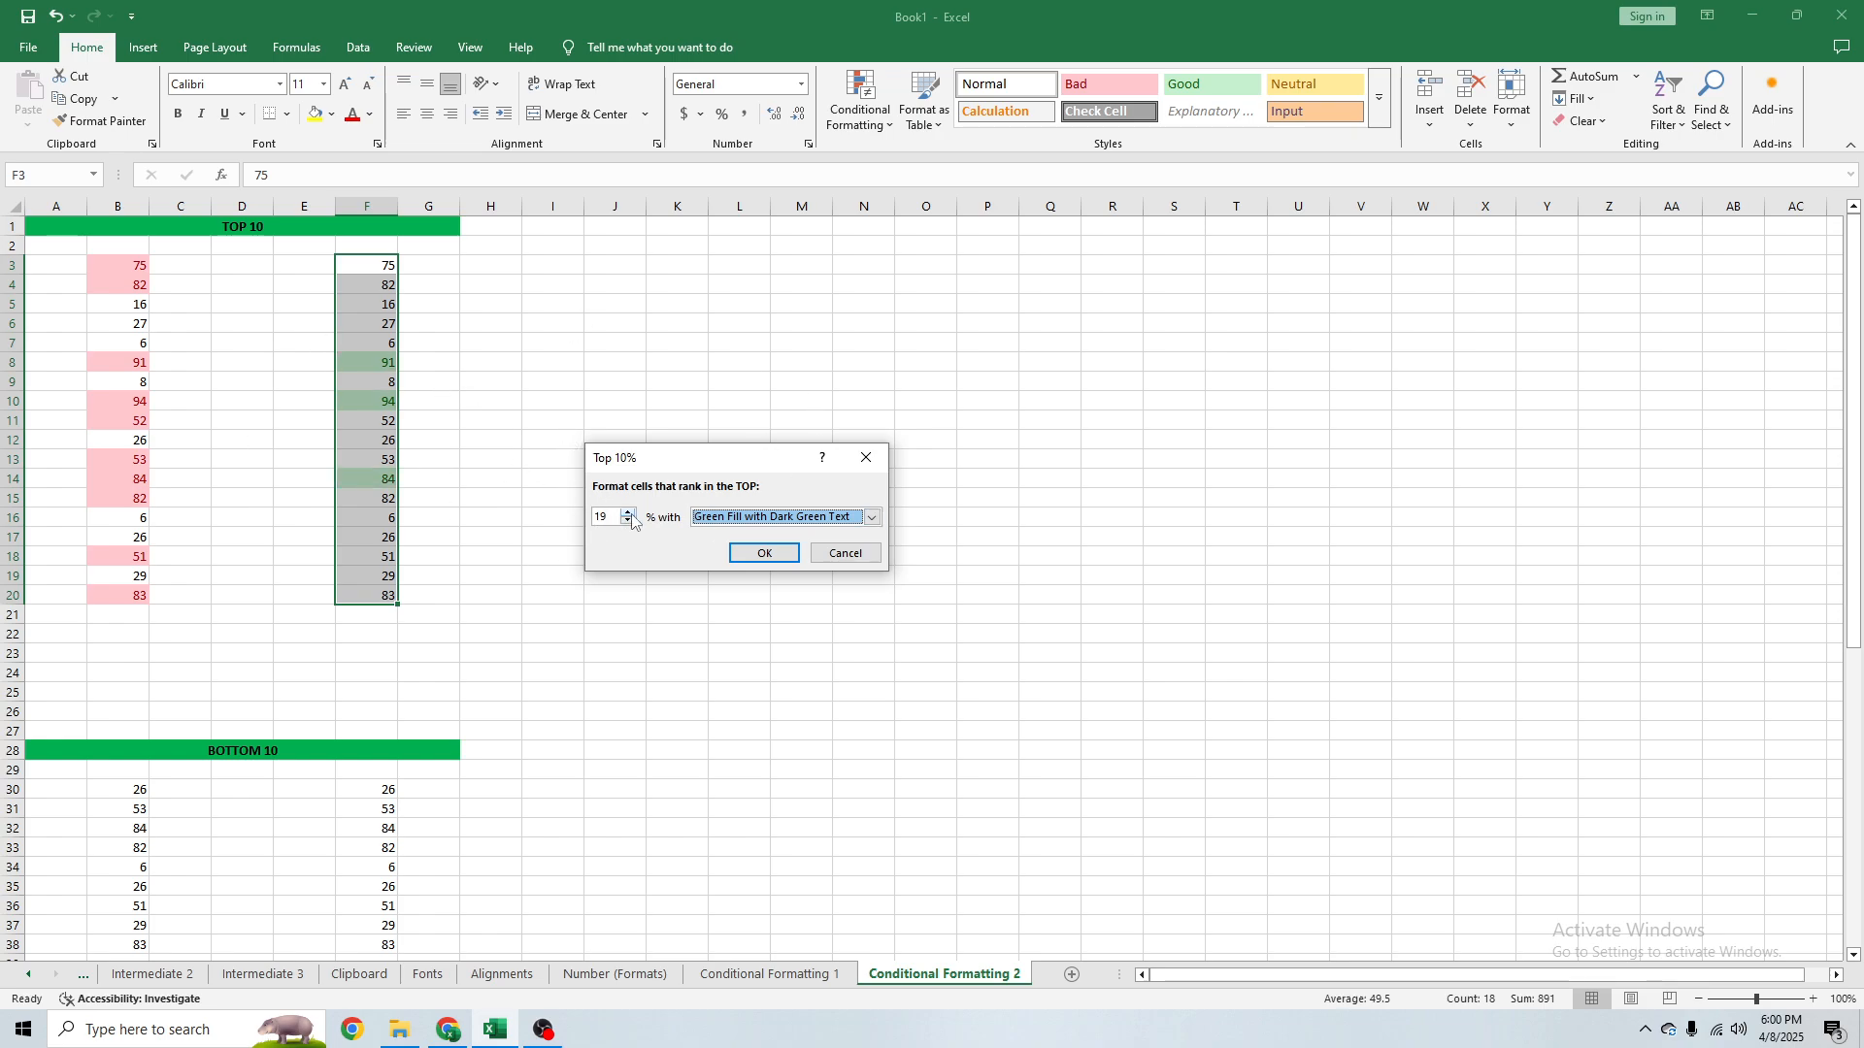
{"action": "left_click", "coordinate": [766, 554]}
{"action": "left_click", "coordinate": [490, 478]}
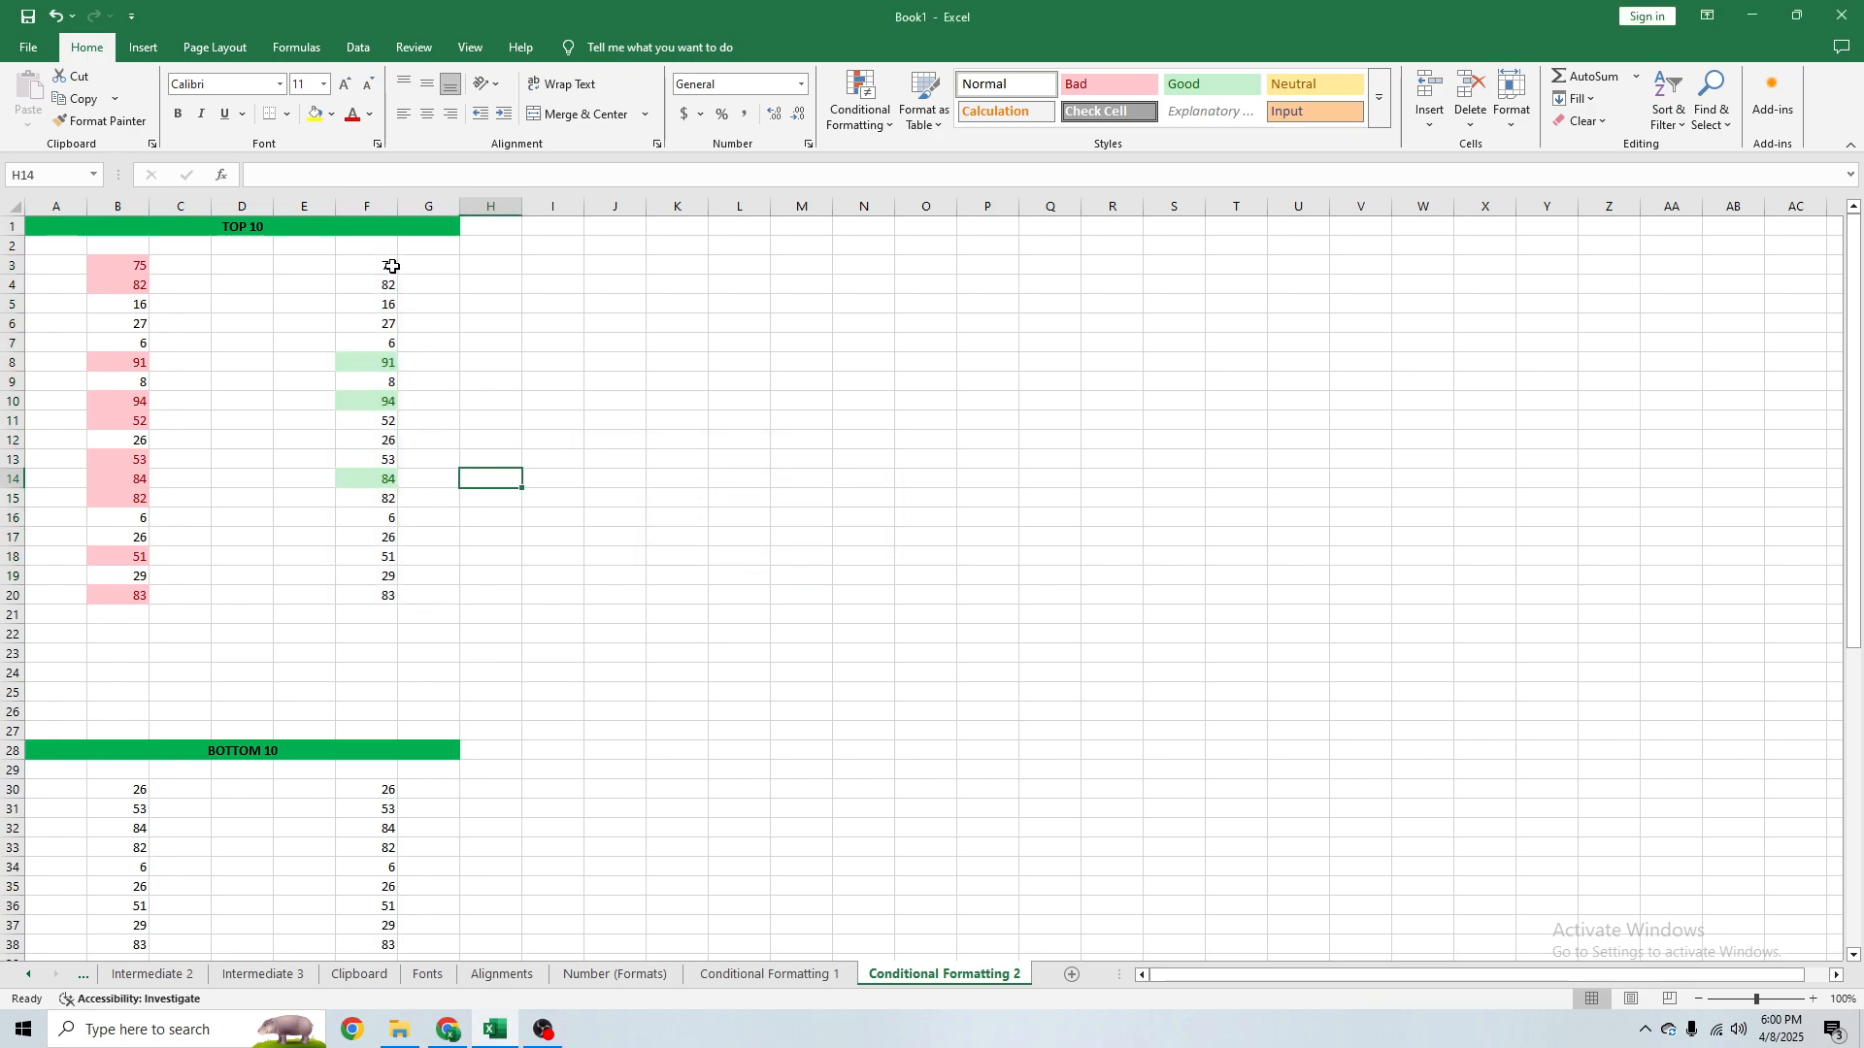
Insert a blank row at row 39, directly below the BOTTOM 10 lists.
{"action": "left_click_drag", "start_coordinate": [392, 265], "coordinate": [381, 597]}
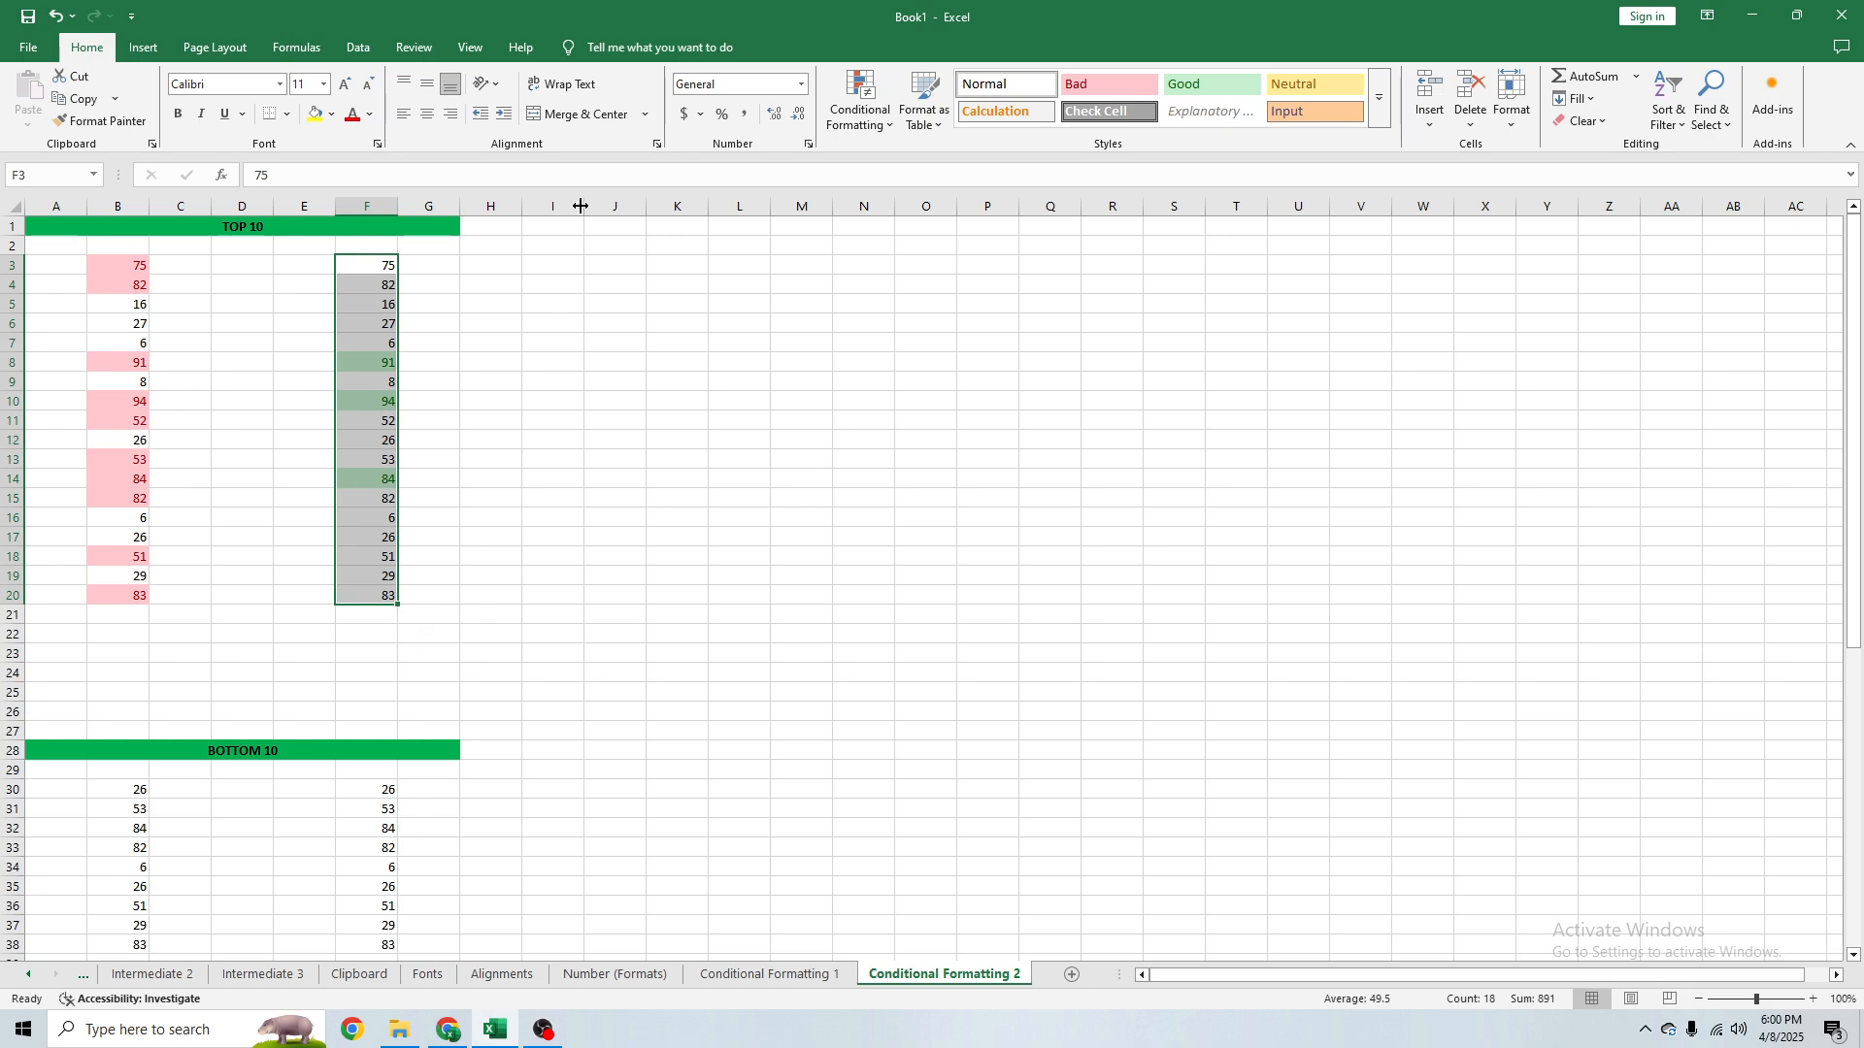
{"action": "left_click", "coordinate": [283, 439]}
{"action": "scroll", "coordinate": [283, 499], "scroll_direction": "down", "scroll_amount": 8}
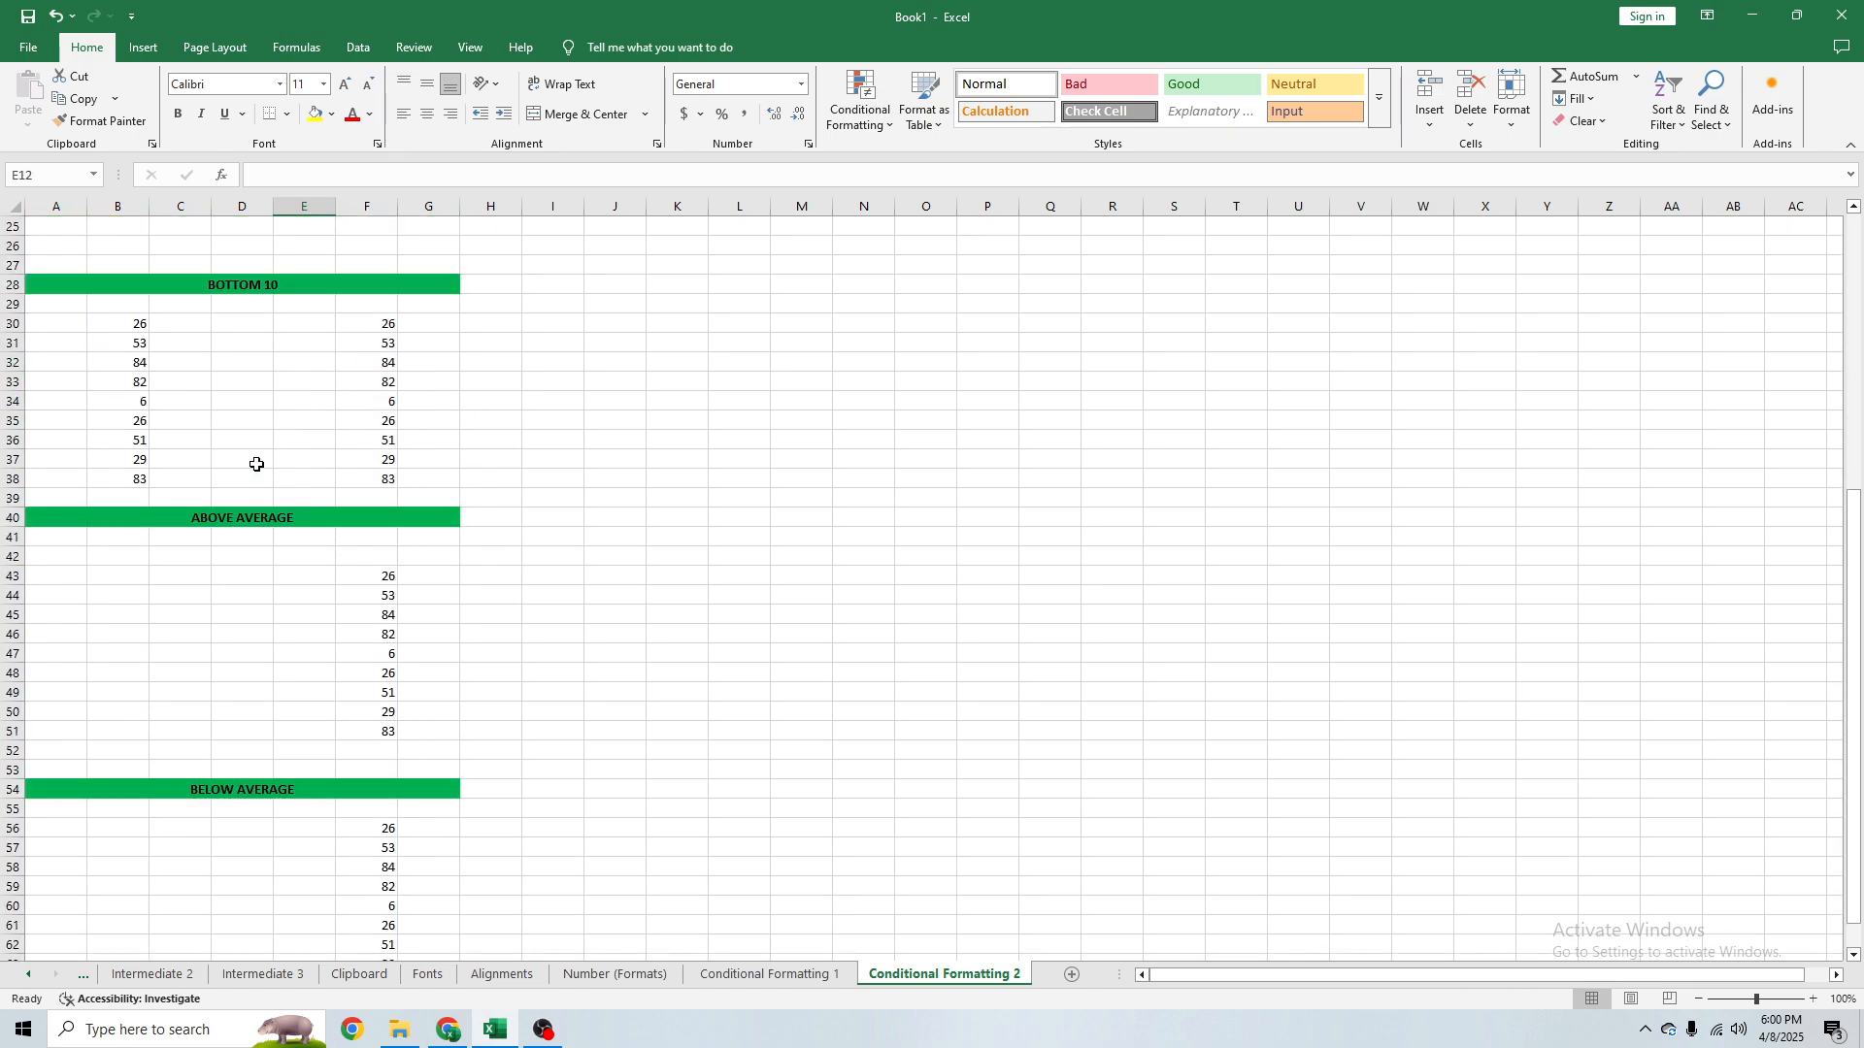
{"action": "left_click", "coordinate": [9, 511]}
{"action": "scroll", "coordinate": [177, 432], "scroll_direction": "up", "scroll_amount": 6}
{"action": "scroll", "coordinate": [177, 432], "scroll_direction": "down", "scroll_amount": 4}
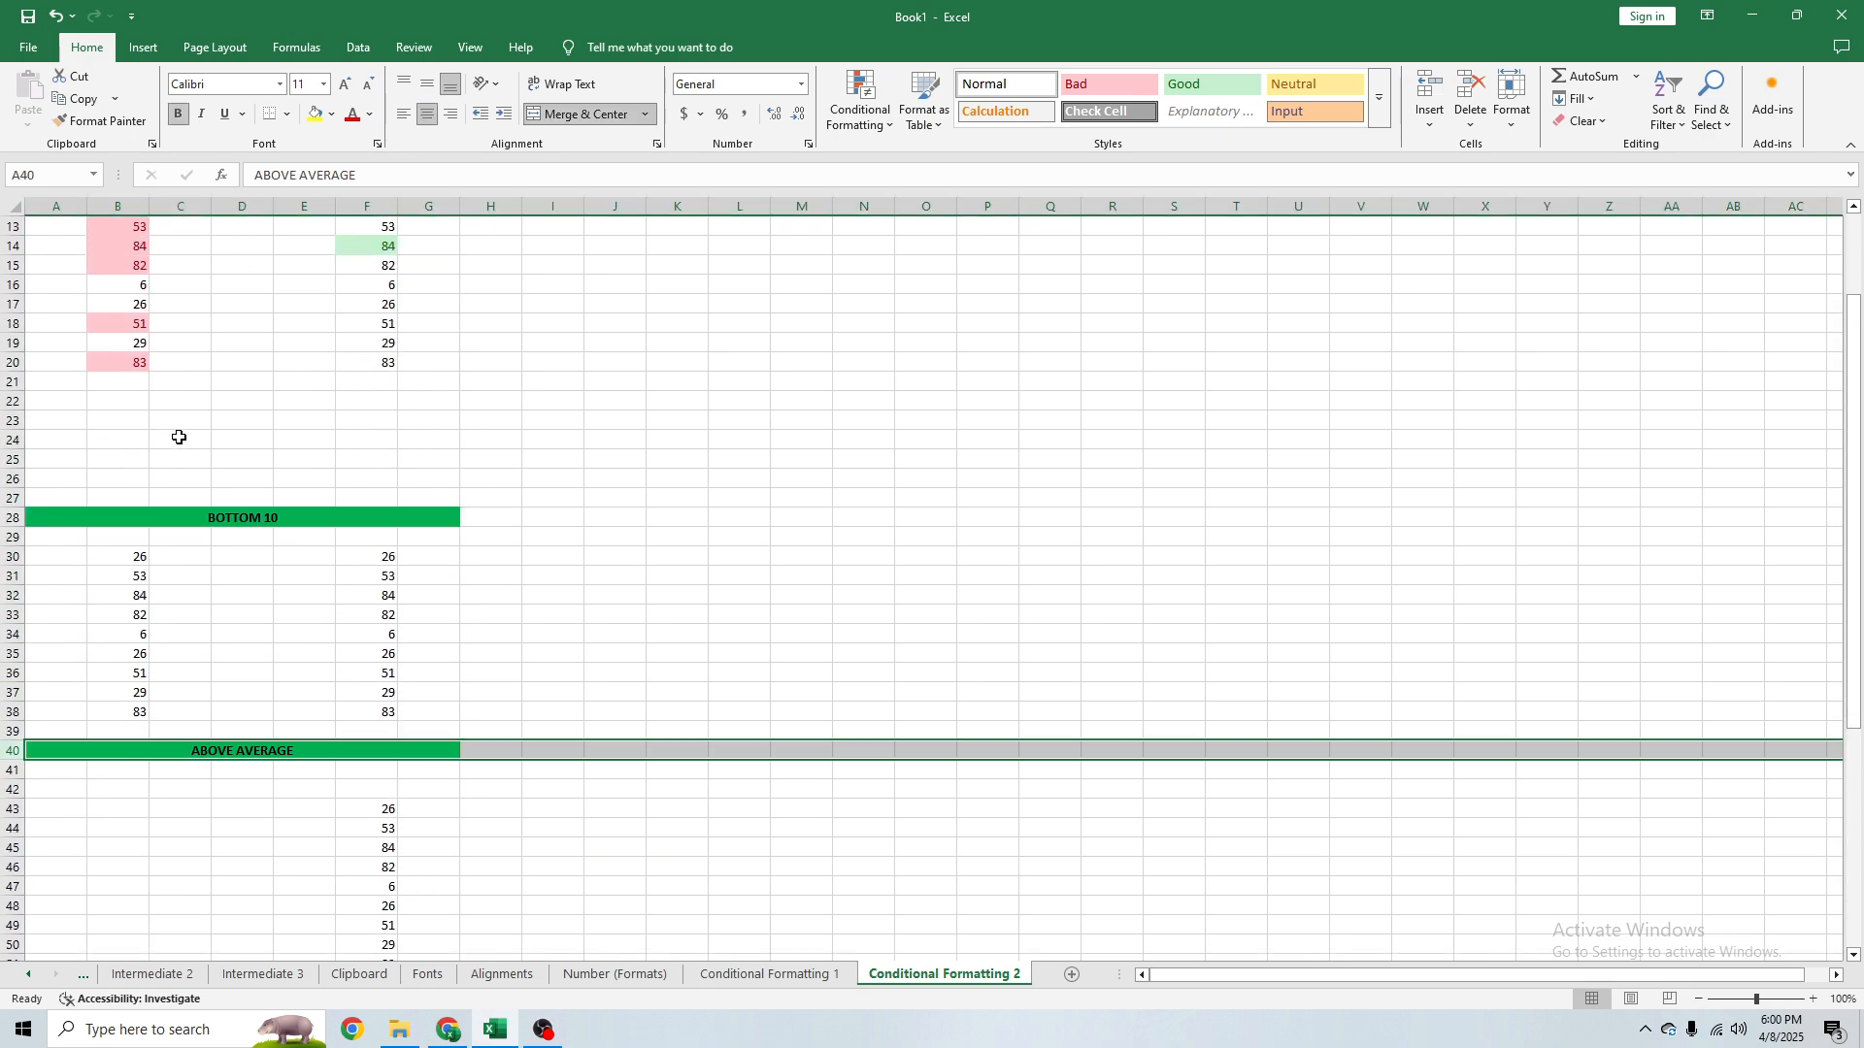
{"action": "right_click", "coordinate": [9, 615]}
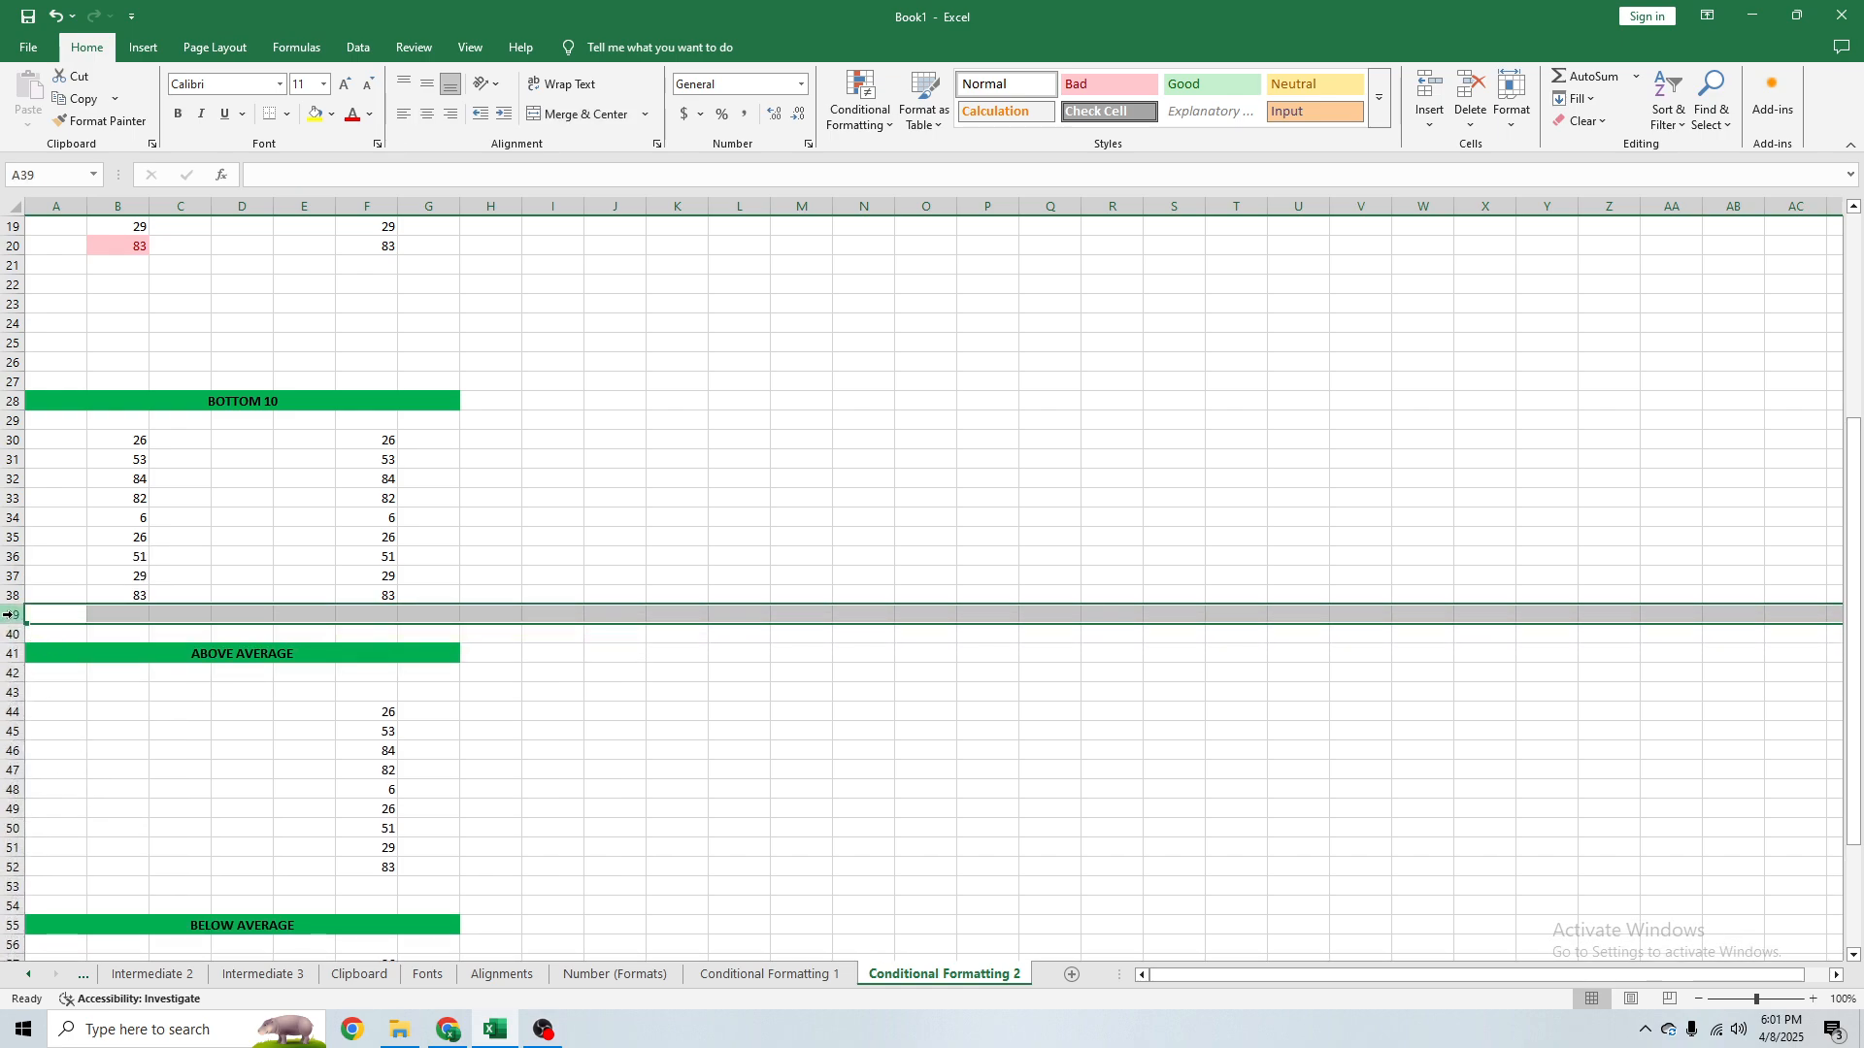
Insert more blank rows from row 39 onward until the ABOVE AVERAGE heading sits in row 51.
{"action": "left_click_drag", "start_coordinate": [8, 614], "coordinate": [12, 671]}
{"action": "right_click", "coordinate": [11, 634]}
{"action": "left_click", "coordinate": [58, 802]}
{"action": "right_click", "coordinate": [12, 670]}
{"action": "left_click", "coordinate": [58, 832]}
{"action": "right_click", "coordinate": [12, 670]}
{"action": "left_click", "coordinate": [59, 832]}
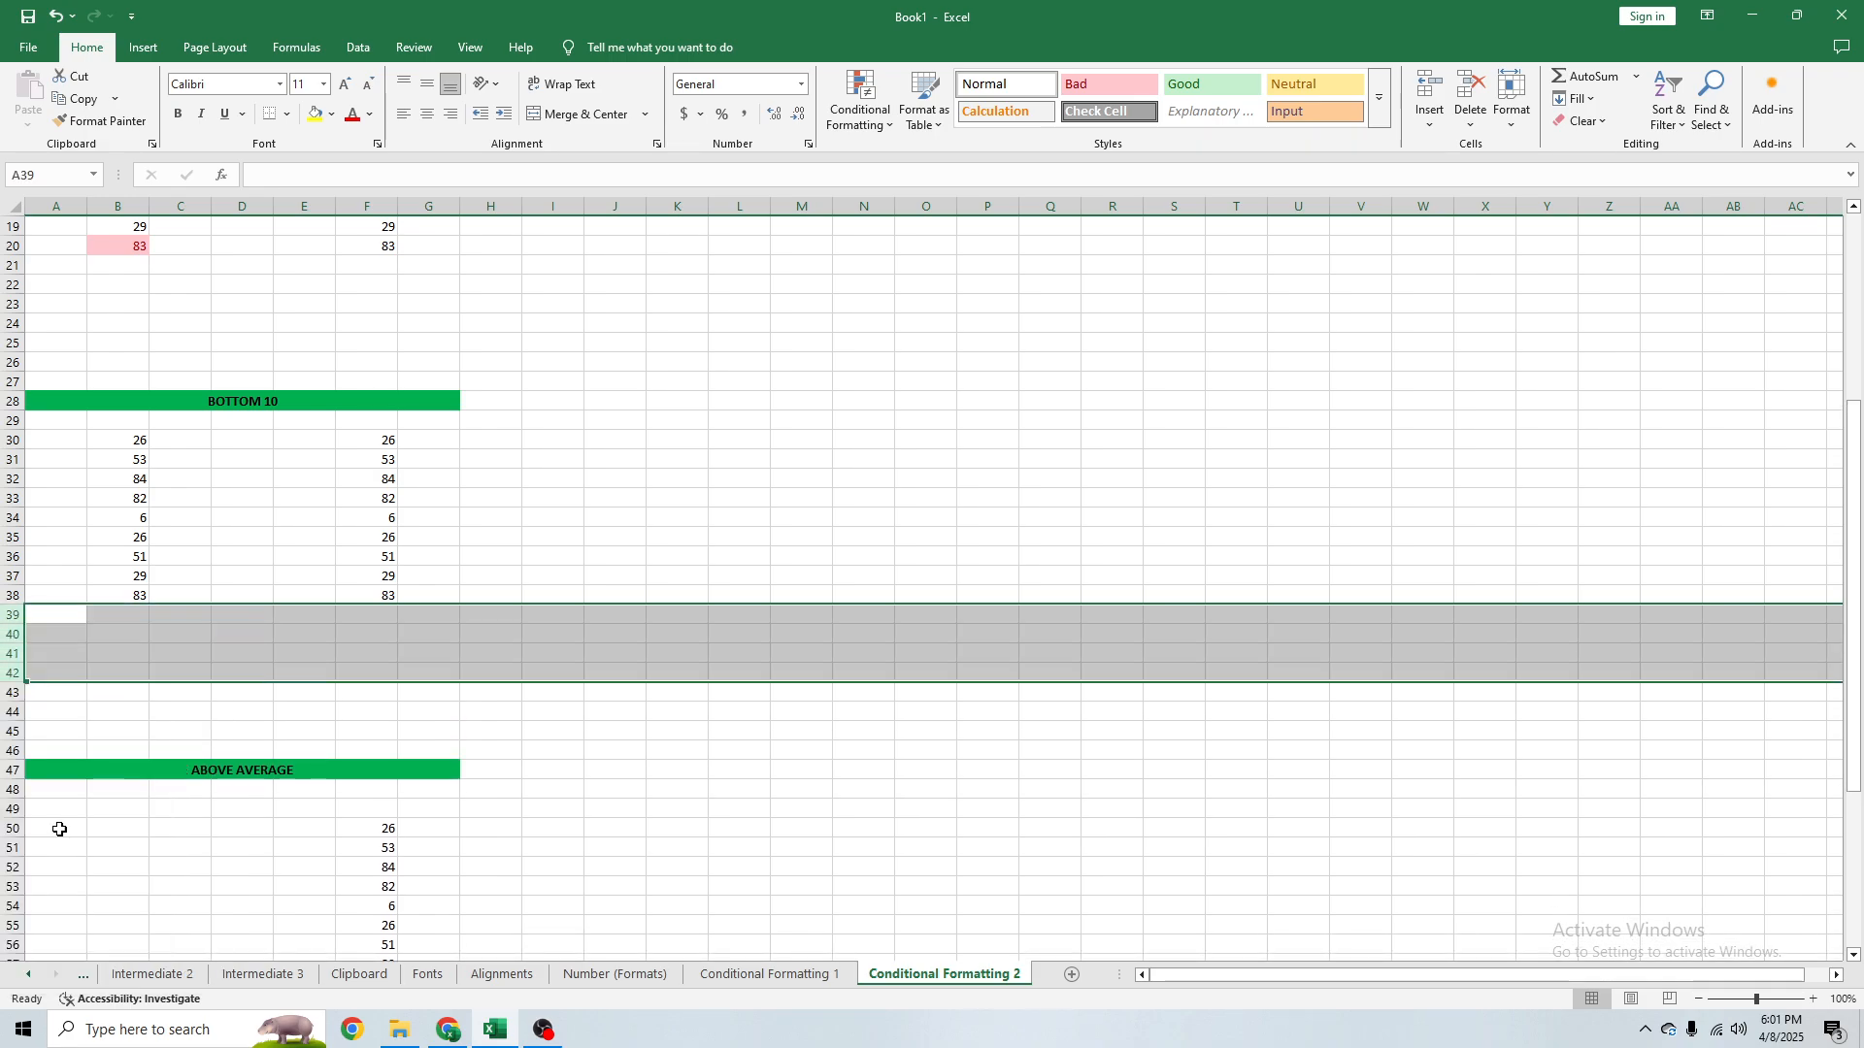
Copy B3:B11 and paste only the values into B39:B47 to extend the first BOTTOM 10 list.
{"action": "scroll", "coordinate": [133, 616], "scroll_direction": "up", "scroll_amount": 4}
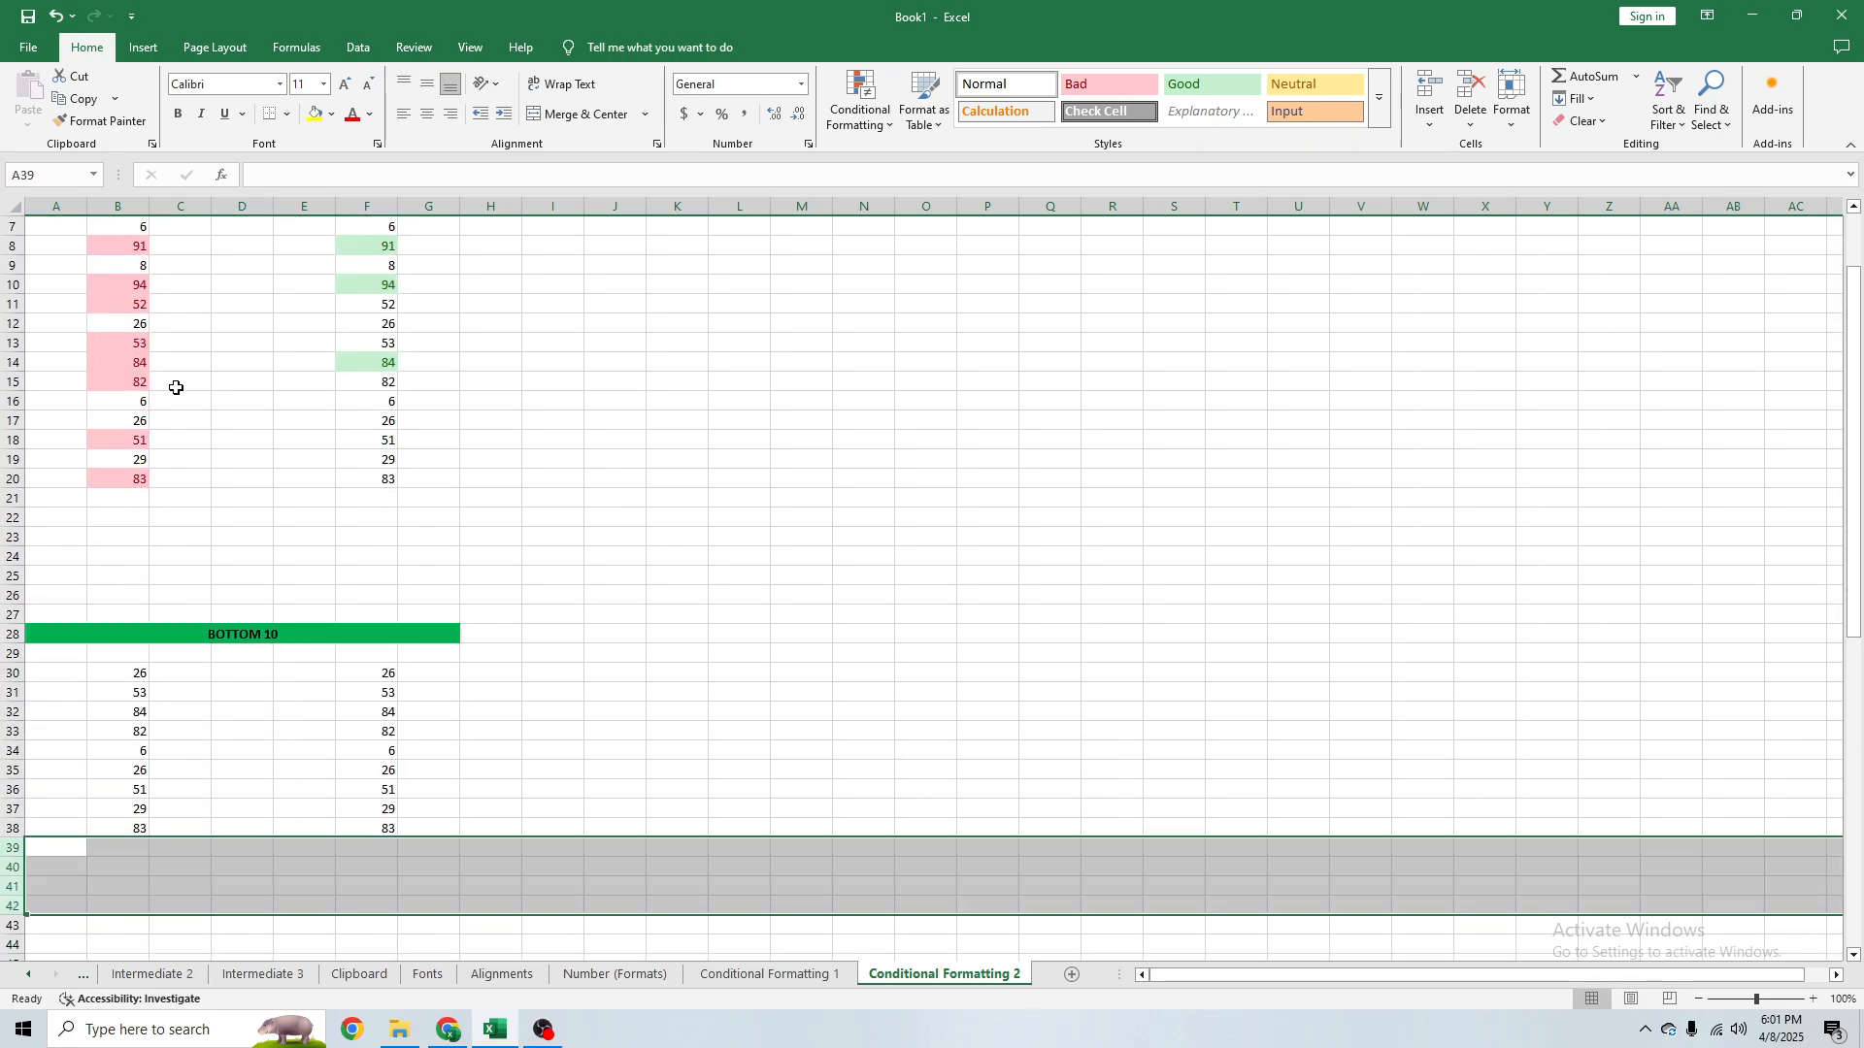
{"action": "scroll", "coordinate": [176, 387], "scroll_direction": "up", "scroll_amount": 2}
{"action": "left_click_drag", "start_coordinate": [137, 267], "coordinate": [134, 412]}
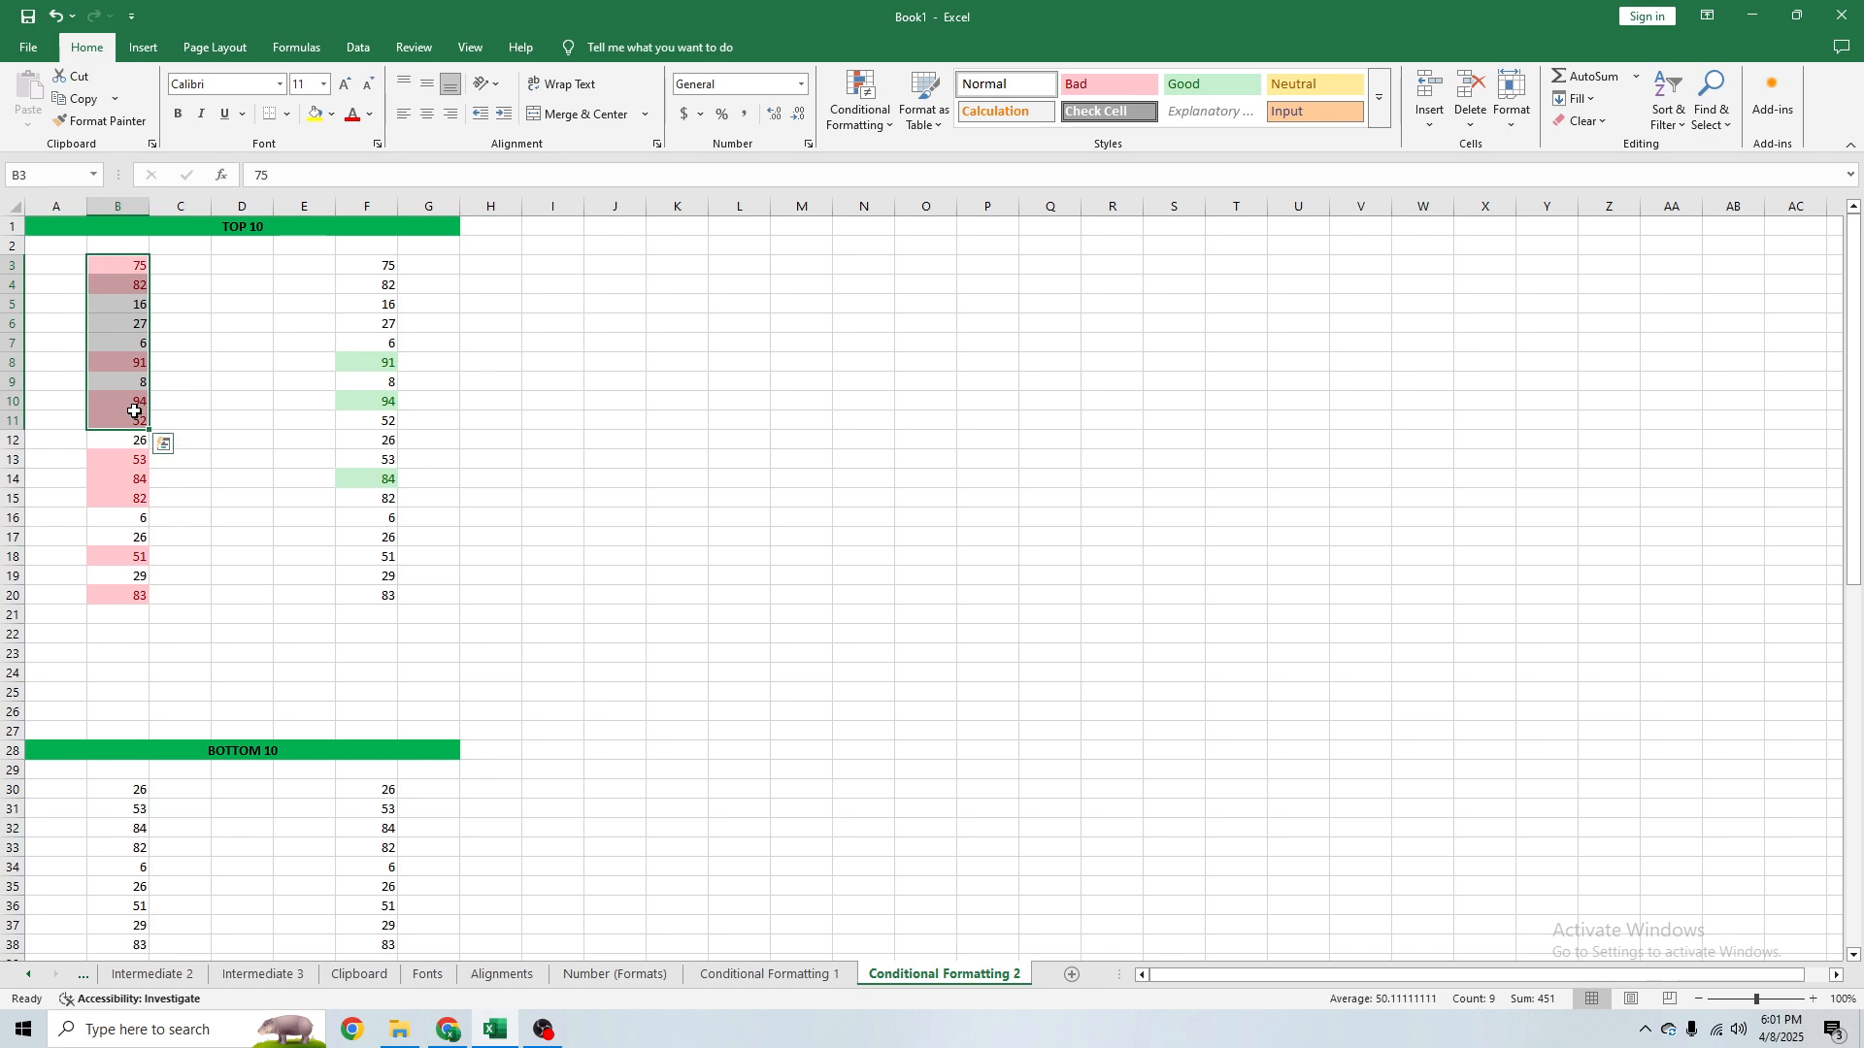
{"action": "key", "text": "ctrl+c"}
{"action": "scroll", "coordinate": [165, 601], "scroll_direction": "down", "scroll_amount": 6}
{"action": "right_click", "coordinate": [138, 615]}
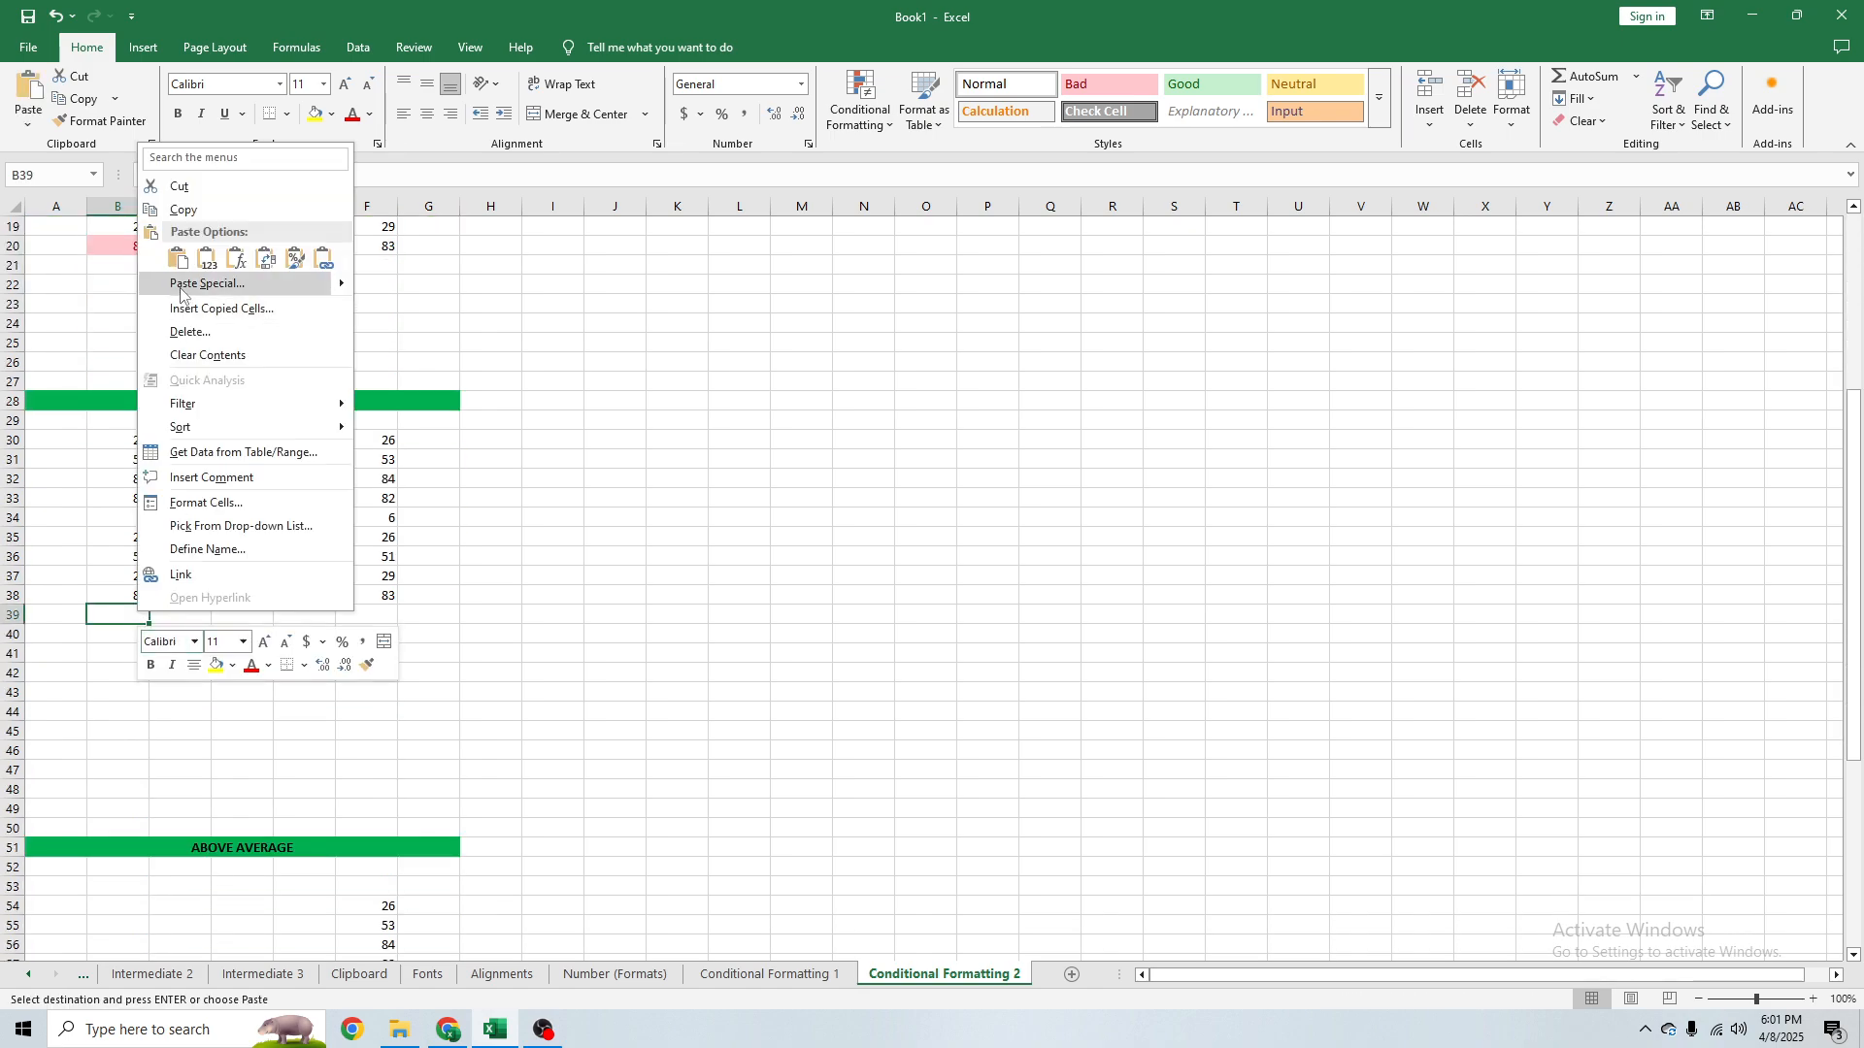
{"action": "left_click", "coordinate": [207, 258]}
{"action": "left_click", "coordinate": [221, 633]}
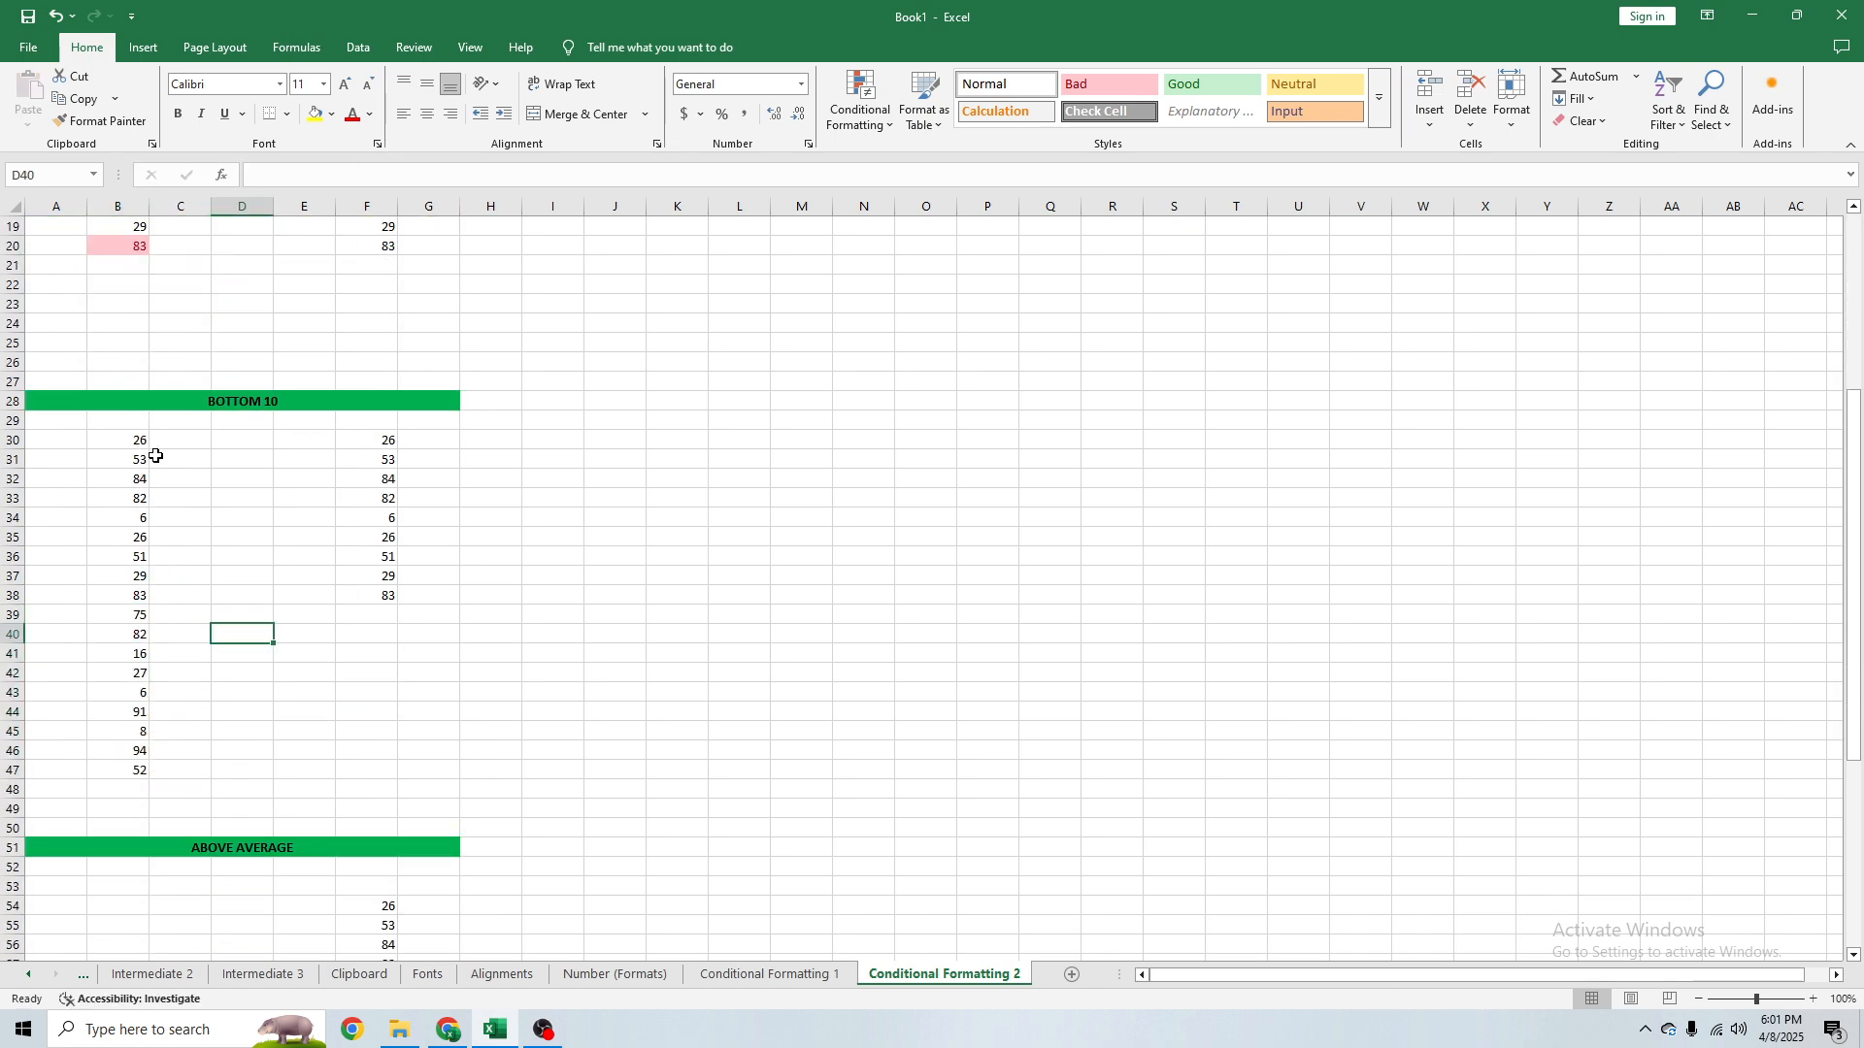
Start a Bottom 10 Items rule on B30:B47 and preview different rank counts, including 4 and 15.
{"action": "left_click_drag", "start_coordinate": [134, 439], "coordinate": [137, 767]}
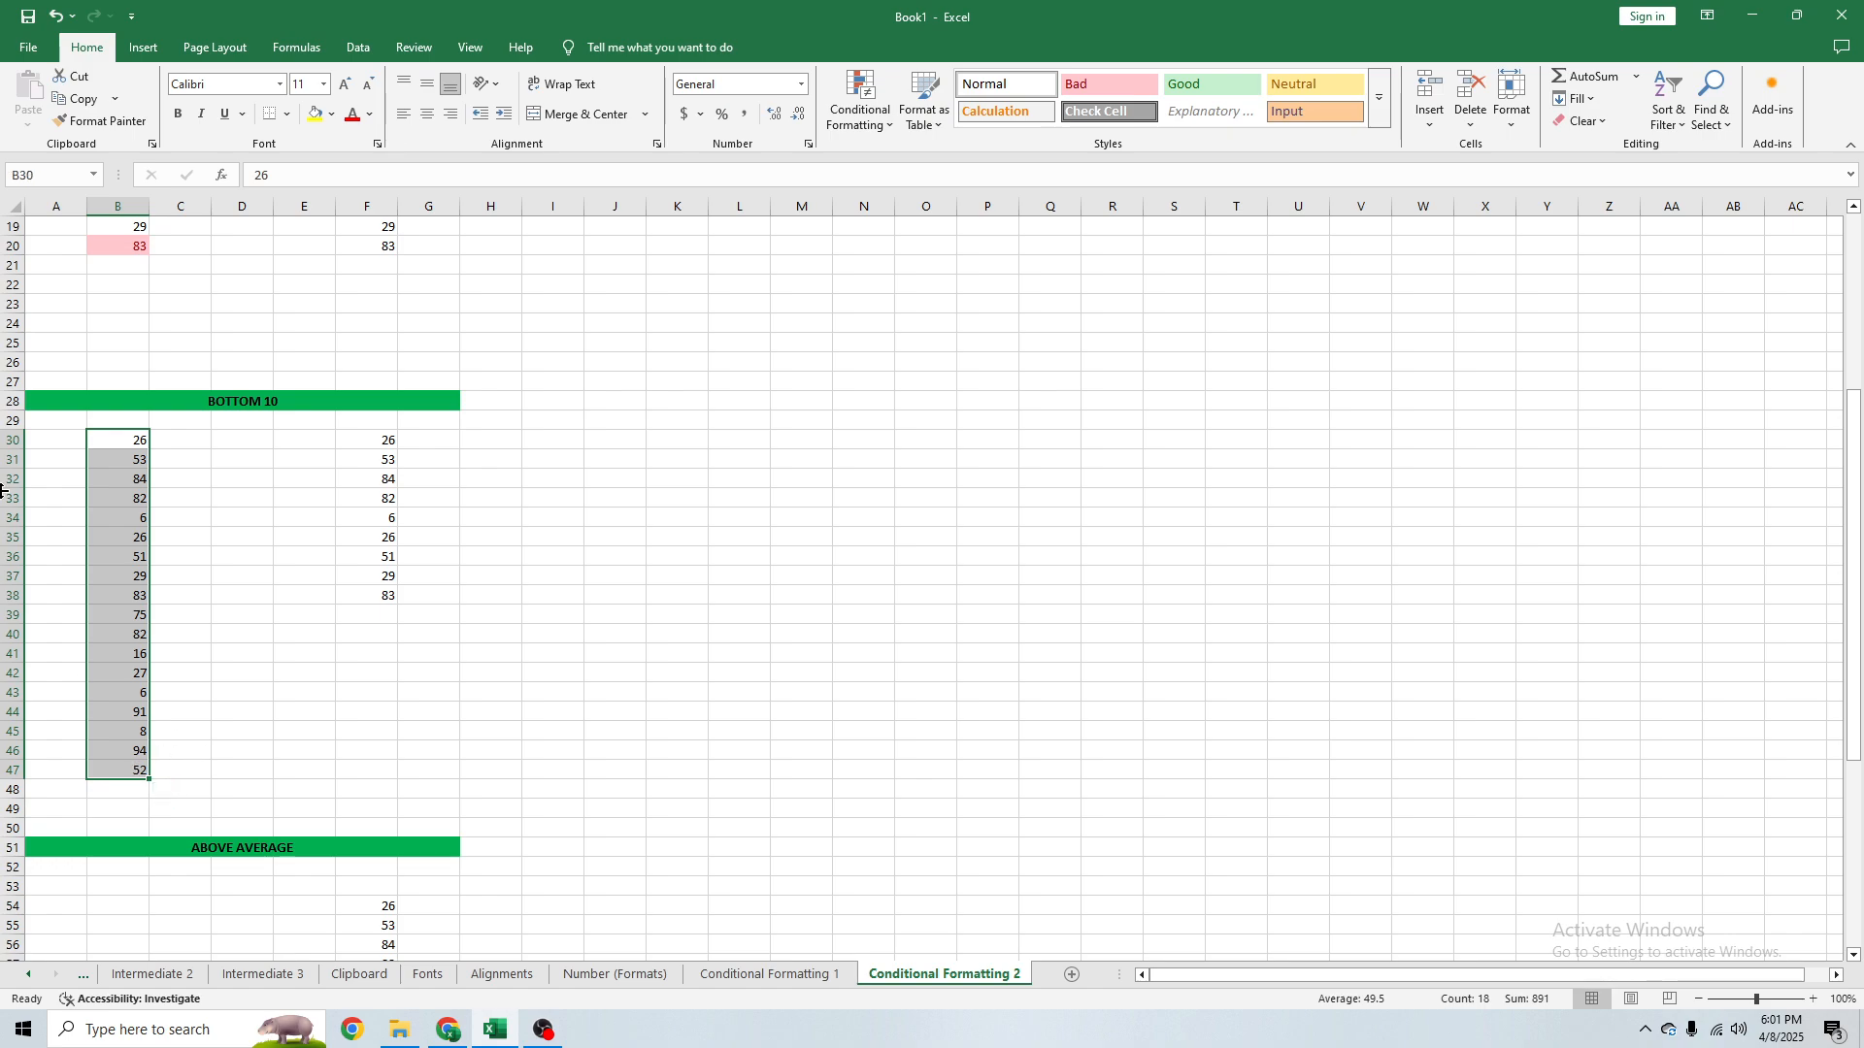
{"action": "left_click", "coordinate": [860, 97]}
{"action": "mouse_move", "coordinate": [905, 191]}
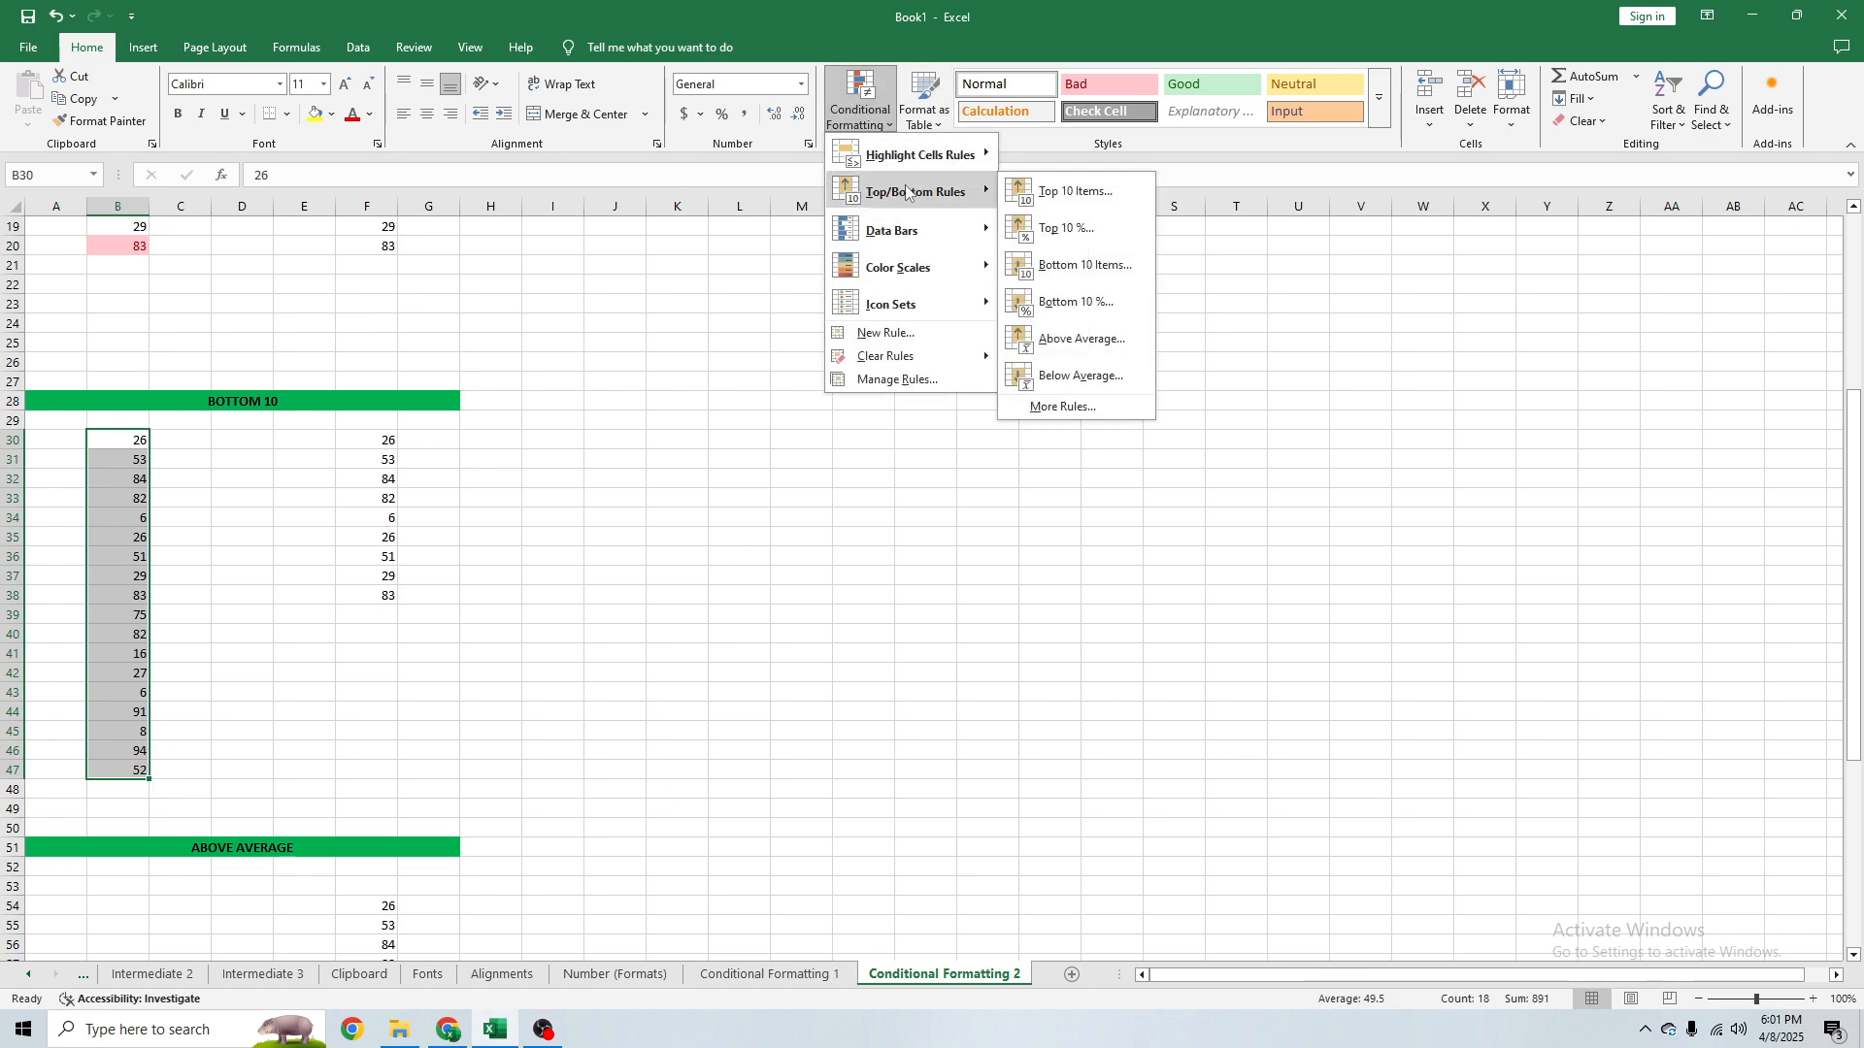
{"action": "left_click", "coordinate": [1064, 274]}
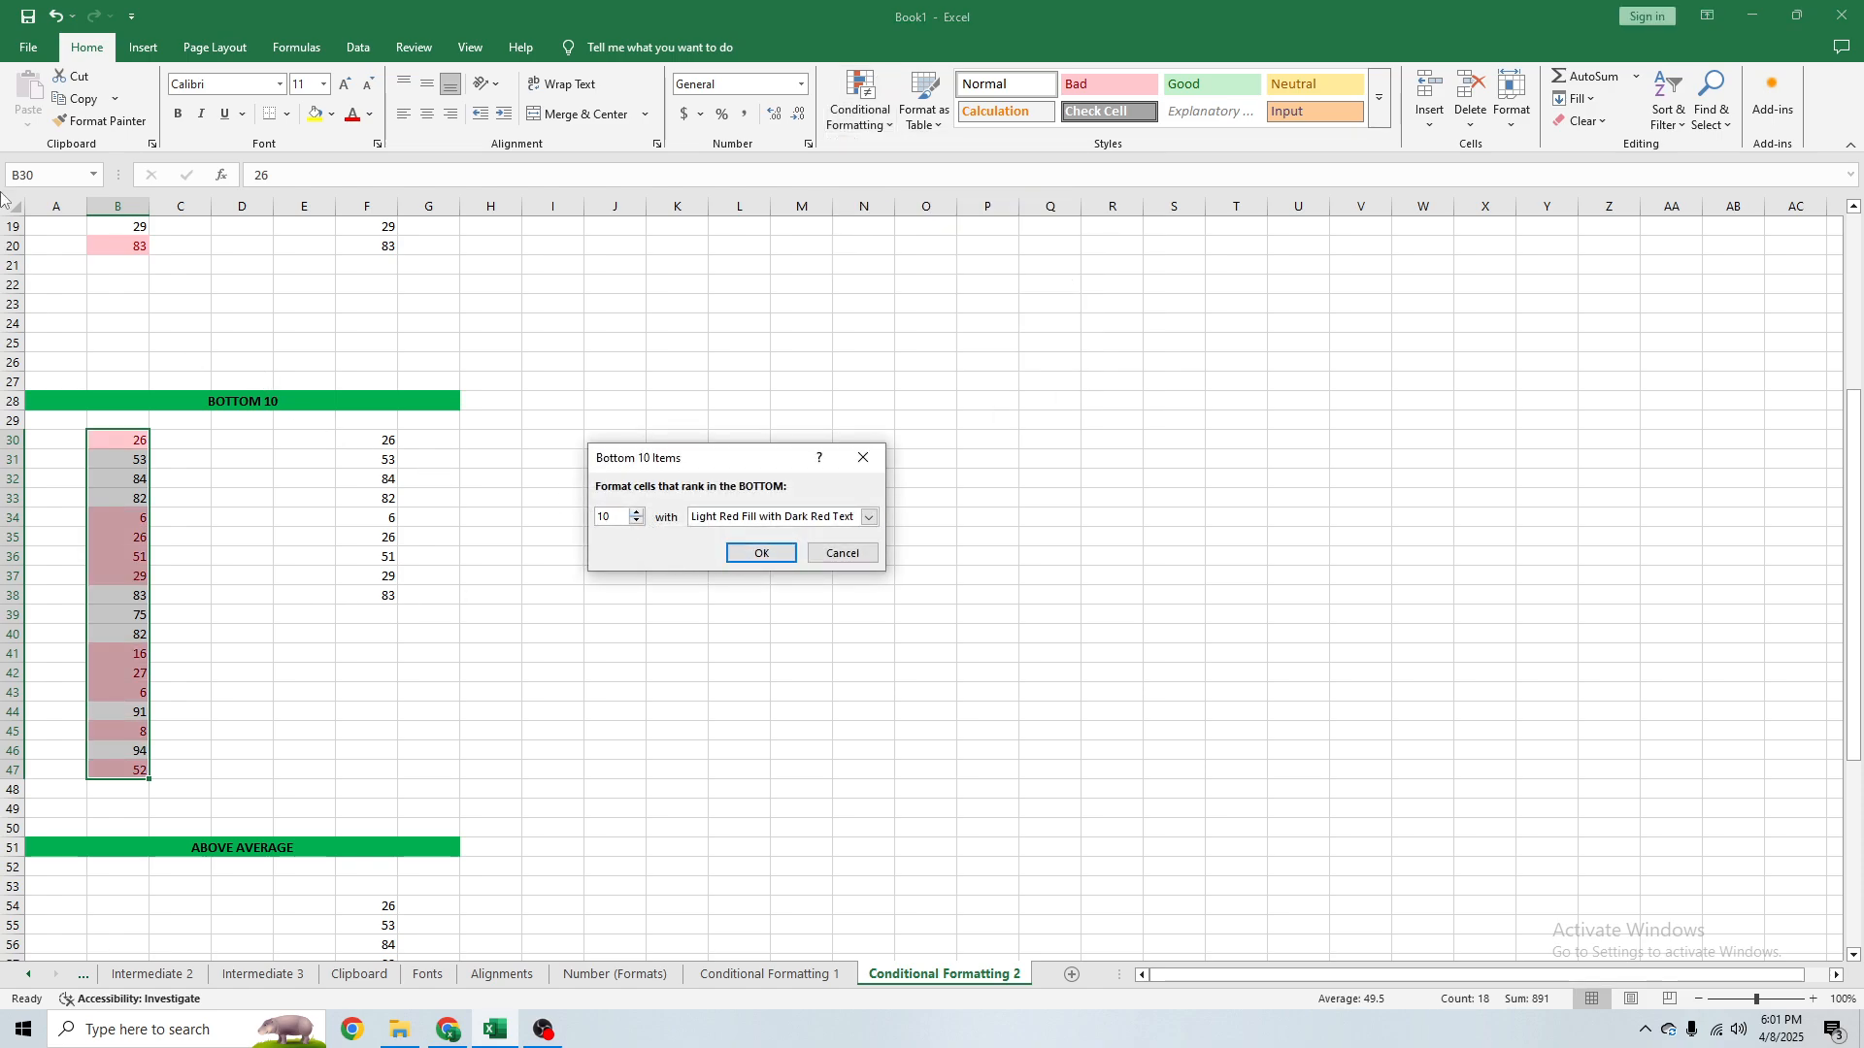
{"action": "triple_click", "coordinate": [635, 524]}
{"action": "triple_click", "coordinate": [636, 524]}
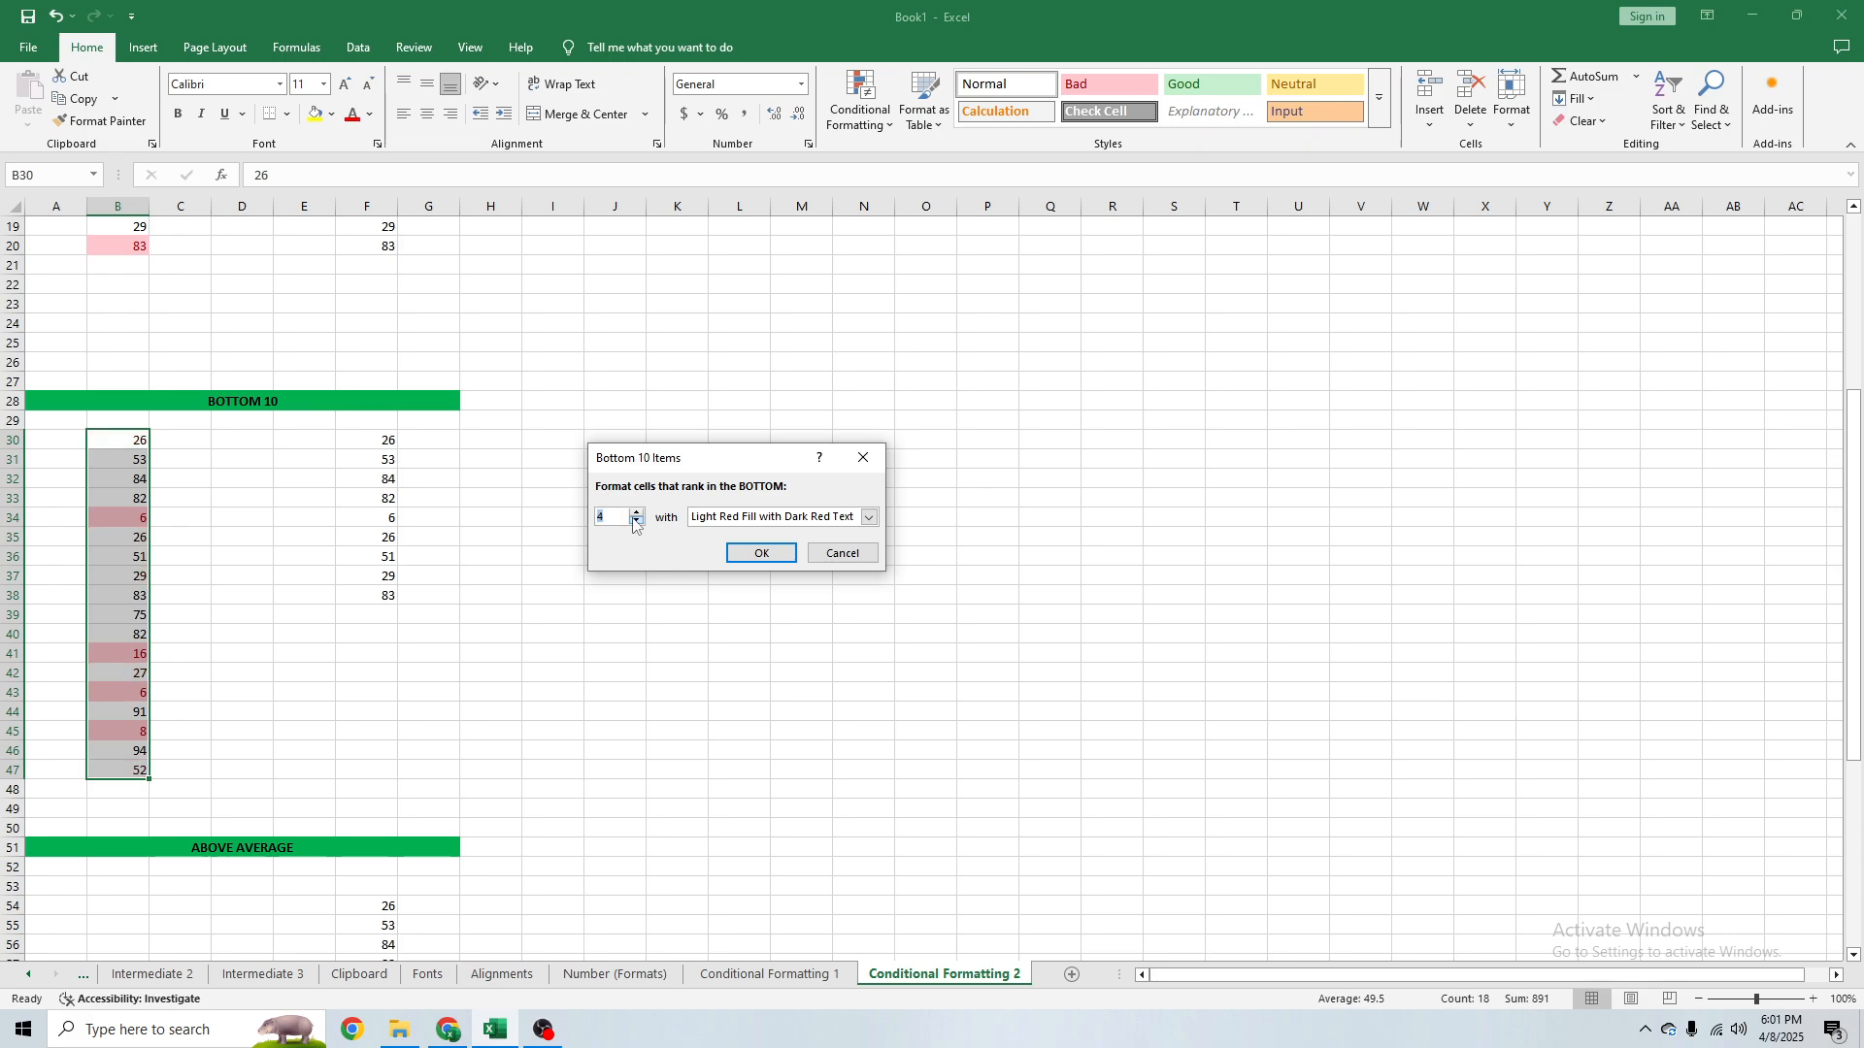
{"action": "triple_click", "coordinate": [636, 525]}
{"action": "left_click", "coordinate": [637, 513]}
{"action": "triple_click", "coordinate": [637, 513]}
{"action": "triple_click", "coordinate": [637, 512]}
{"action": "triple_click", "coordinate": [637, 512]}
{"action": "triple_click", "coordinate": [637, 512]}
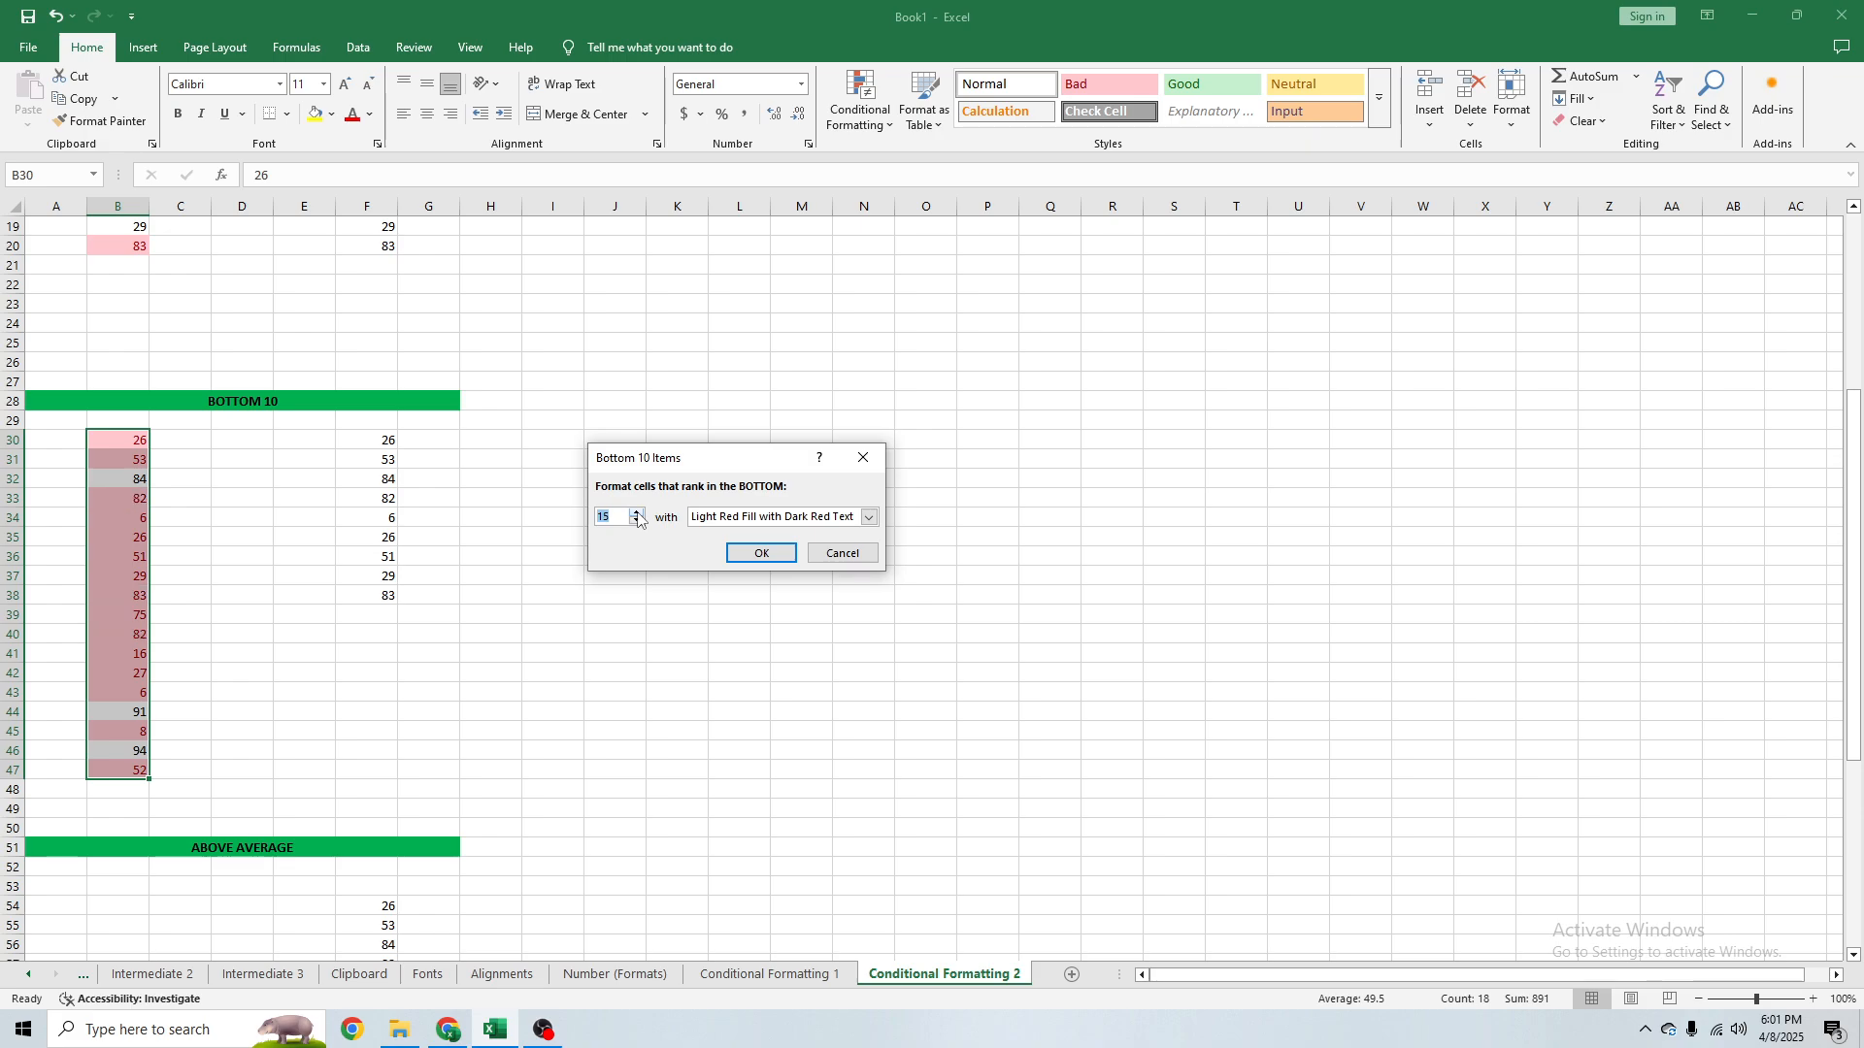
{"action": "double_click", "coordinate": [637, 513]}
{"action": "left_click", "coordinate": [637, 512]}
Set the bottom rank count to 1 and apply the rule with Light Red Fill with Dark Red Text.
{"action": "double_click", "coordinate": [638, 523]}
{"action": "double_click", "coordinate": [638, 524]}
{"action": "double_click", "coordinate": [638, 524]}
{"action": "double_click", "coordinate": [637, 524]}
{"action": "triple_click", "coordinate": [638, 524]}
{"action": "triple_click", "coordinate": [637, 524]}
{"action": "double_click", "coordinate": [638, 525]}
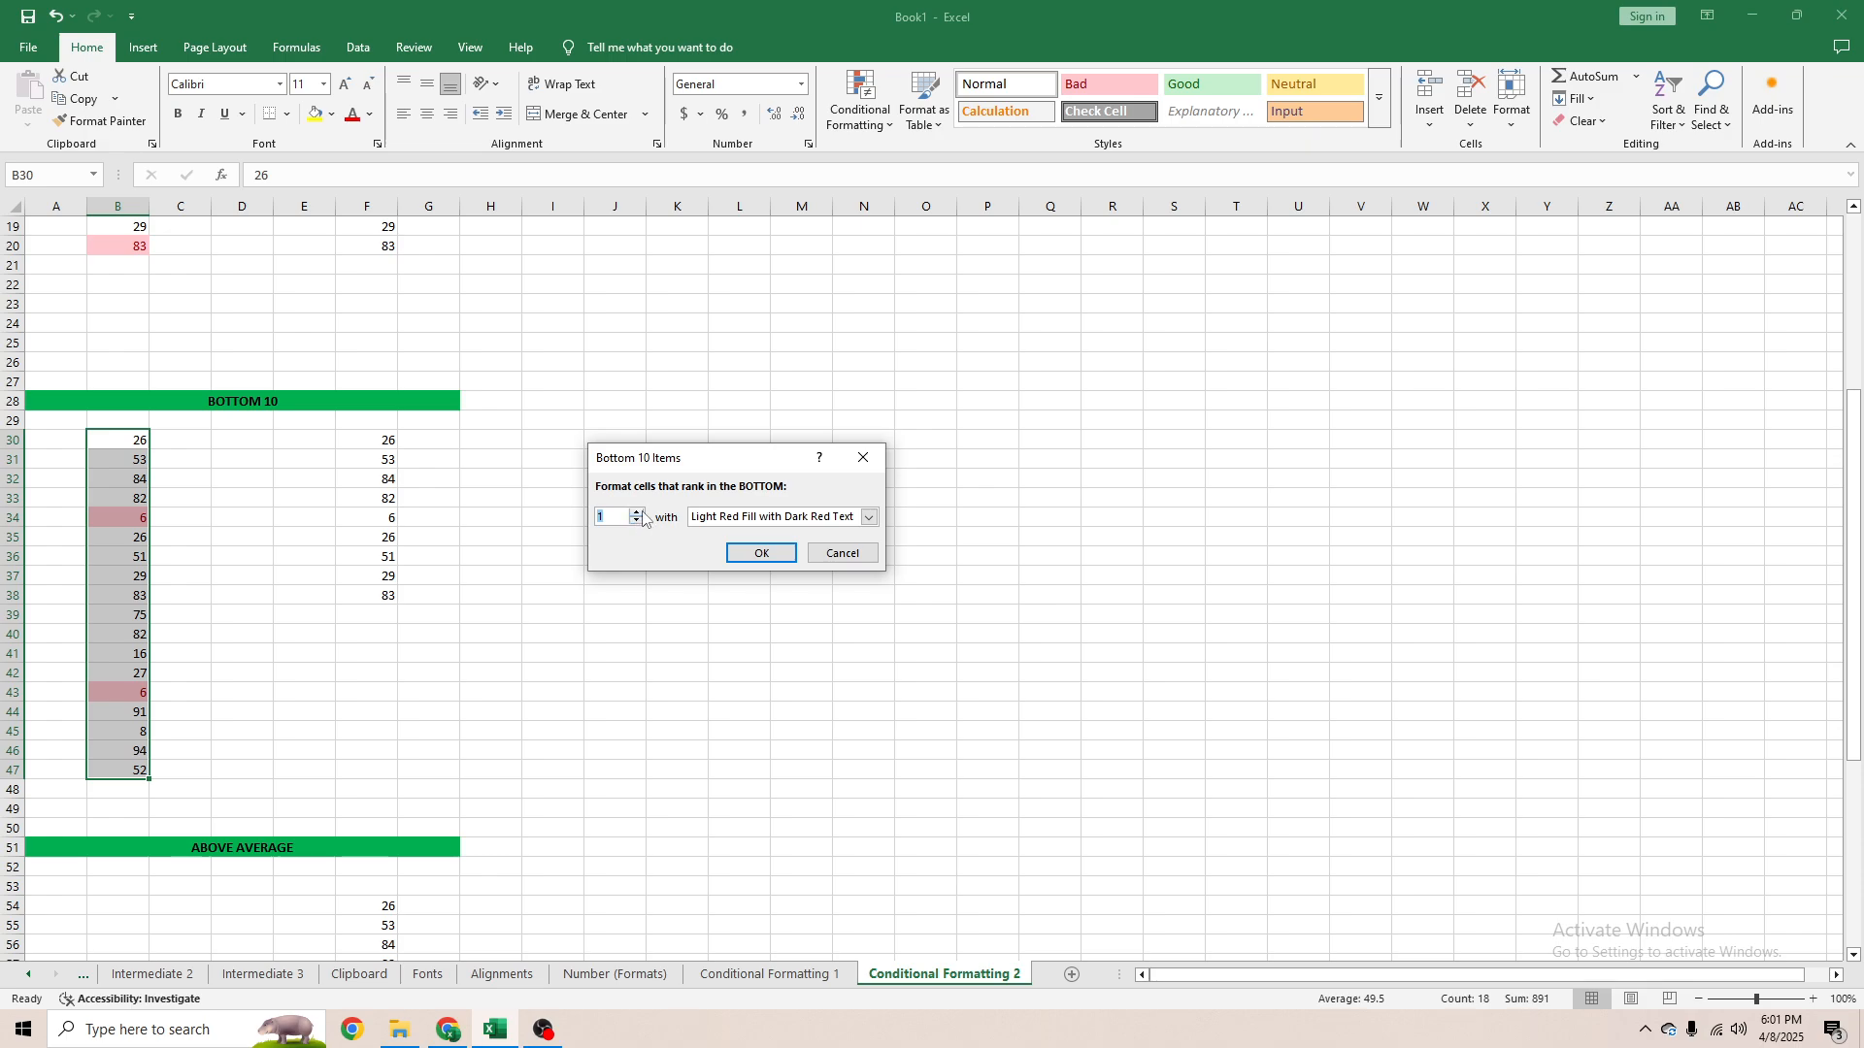
{"action": "left_click", "coordinate": [761, 553]}
Examine the highlighted cells B34 and B43 within the first BOTTOM 10 list.
{"action": "left_click", "coordinate": [296, 536]}
{"action": "left_click", "coordinate": [117, 515]}
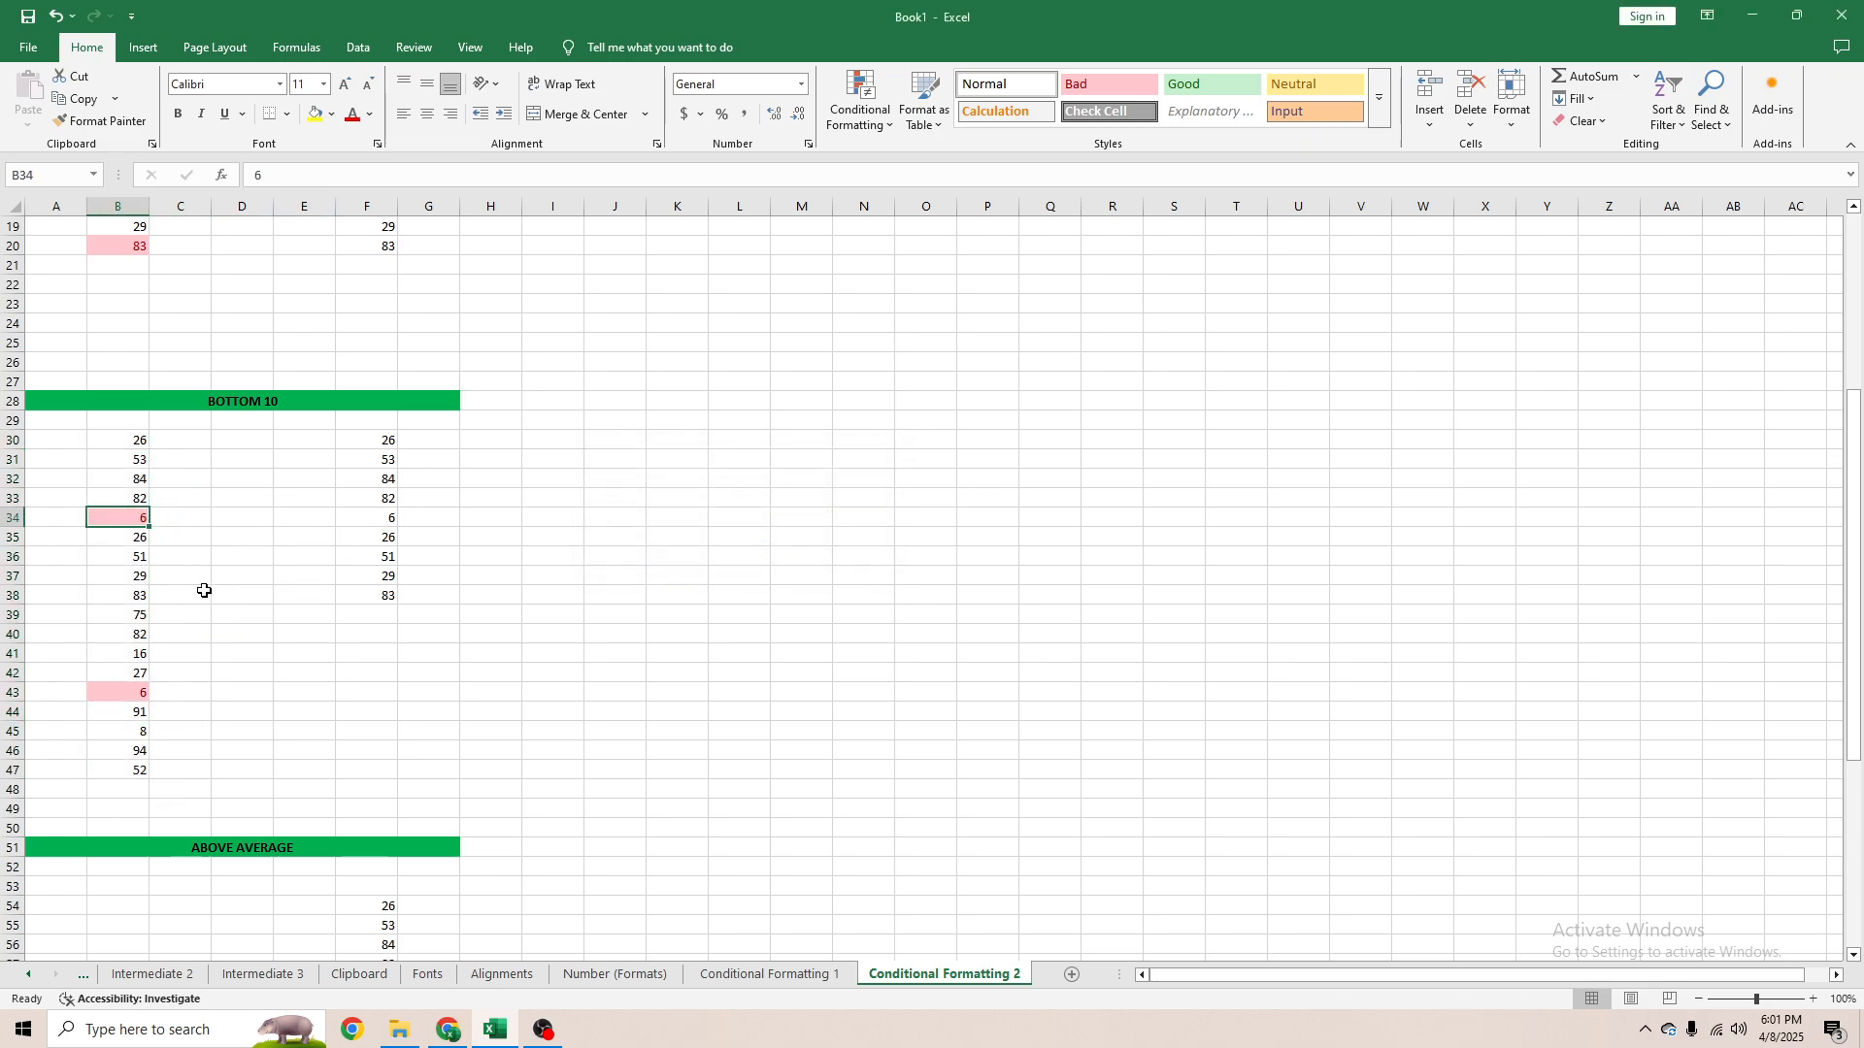
{"action": "left_click_drag", "start_coordinate": [131, 440], "coordinate": [140, 759]}
{"action": "left_click", "coordinate": [117, 692]}
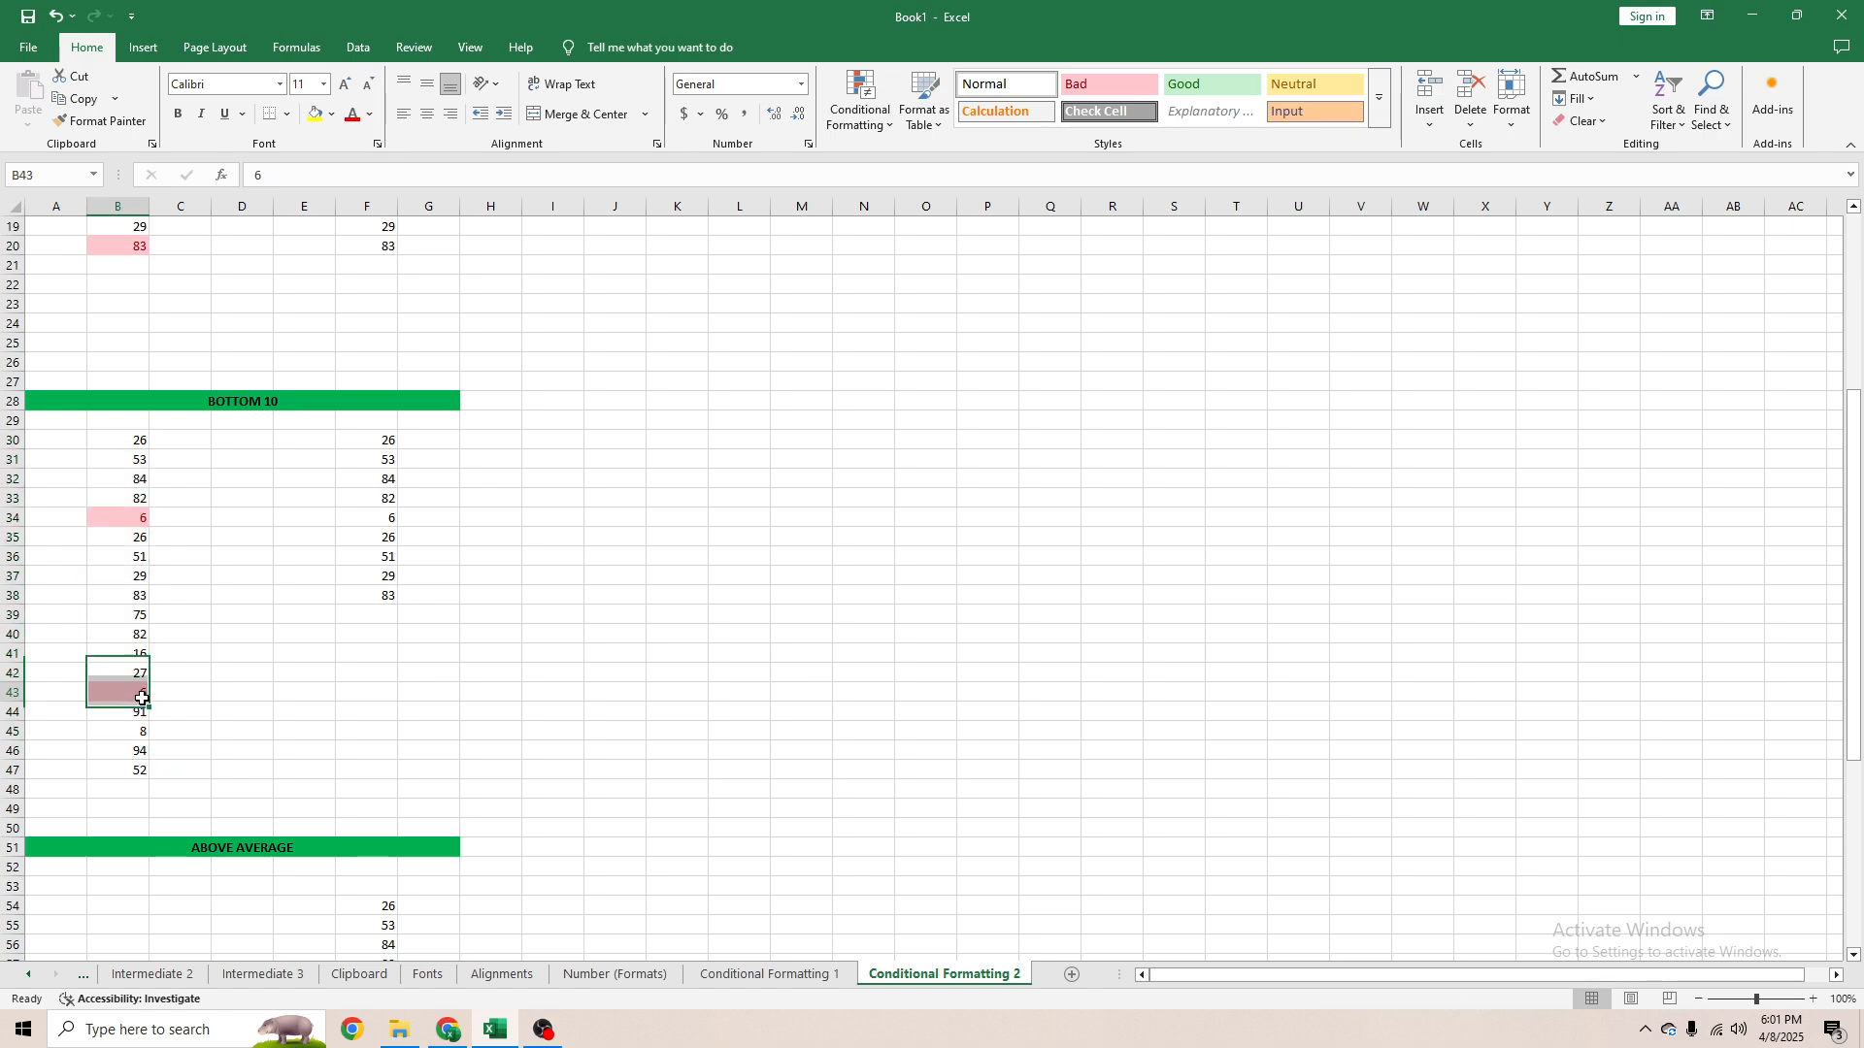
{"action": "left_click", "coordinate": [117, 517], "text": "ctrl"}
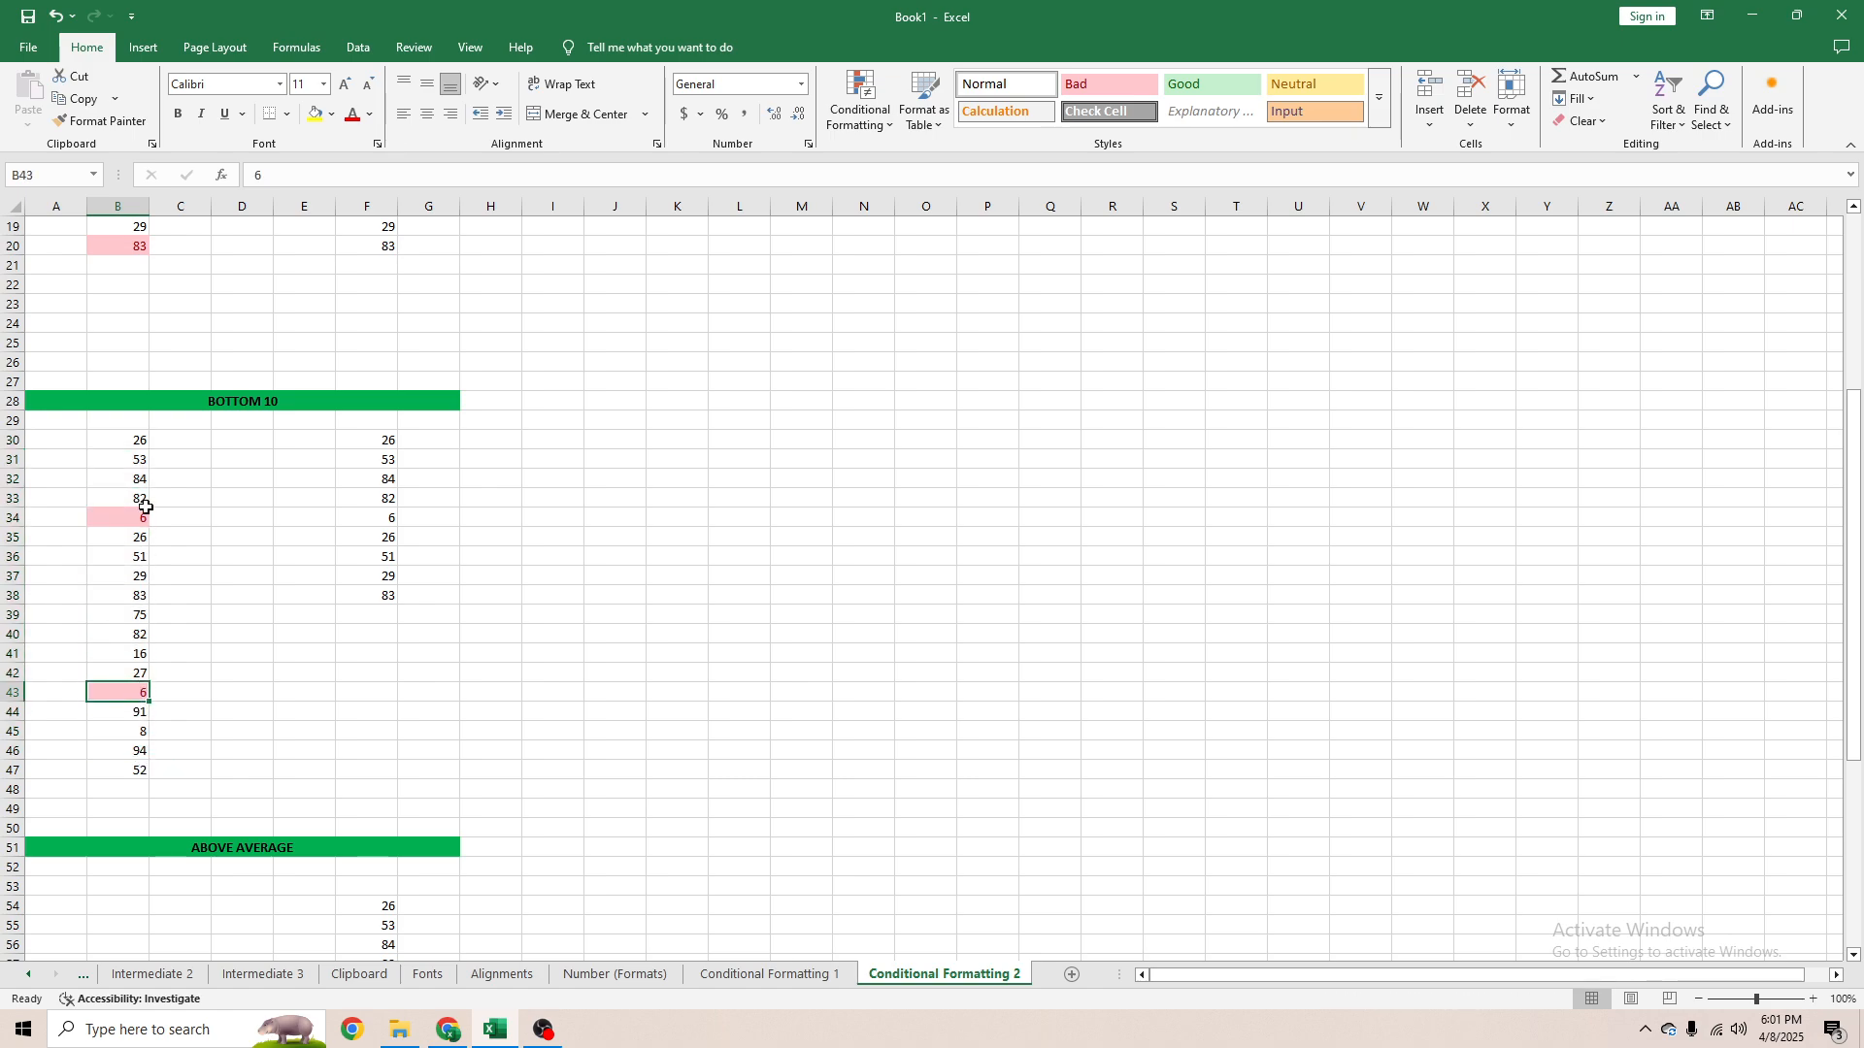
{"action": "left_click", "coordinate": [142, 689]}
Copy B39:B47 and paste only the values into F39:F47 to extend the second BOTTOM 10 list.
{"action": "left_click_drag", "start_coordinate": [136, 614], "coordinate": [142, 770]}
{"action": "key", "text": "ctrl+c"}
{"action": "left_click", "coordinate": [380, 615]}
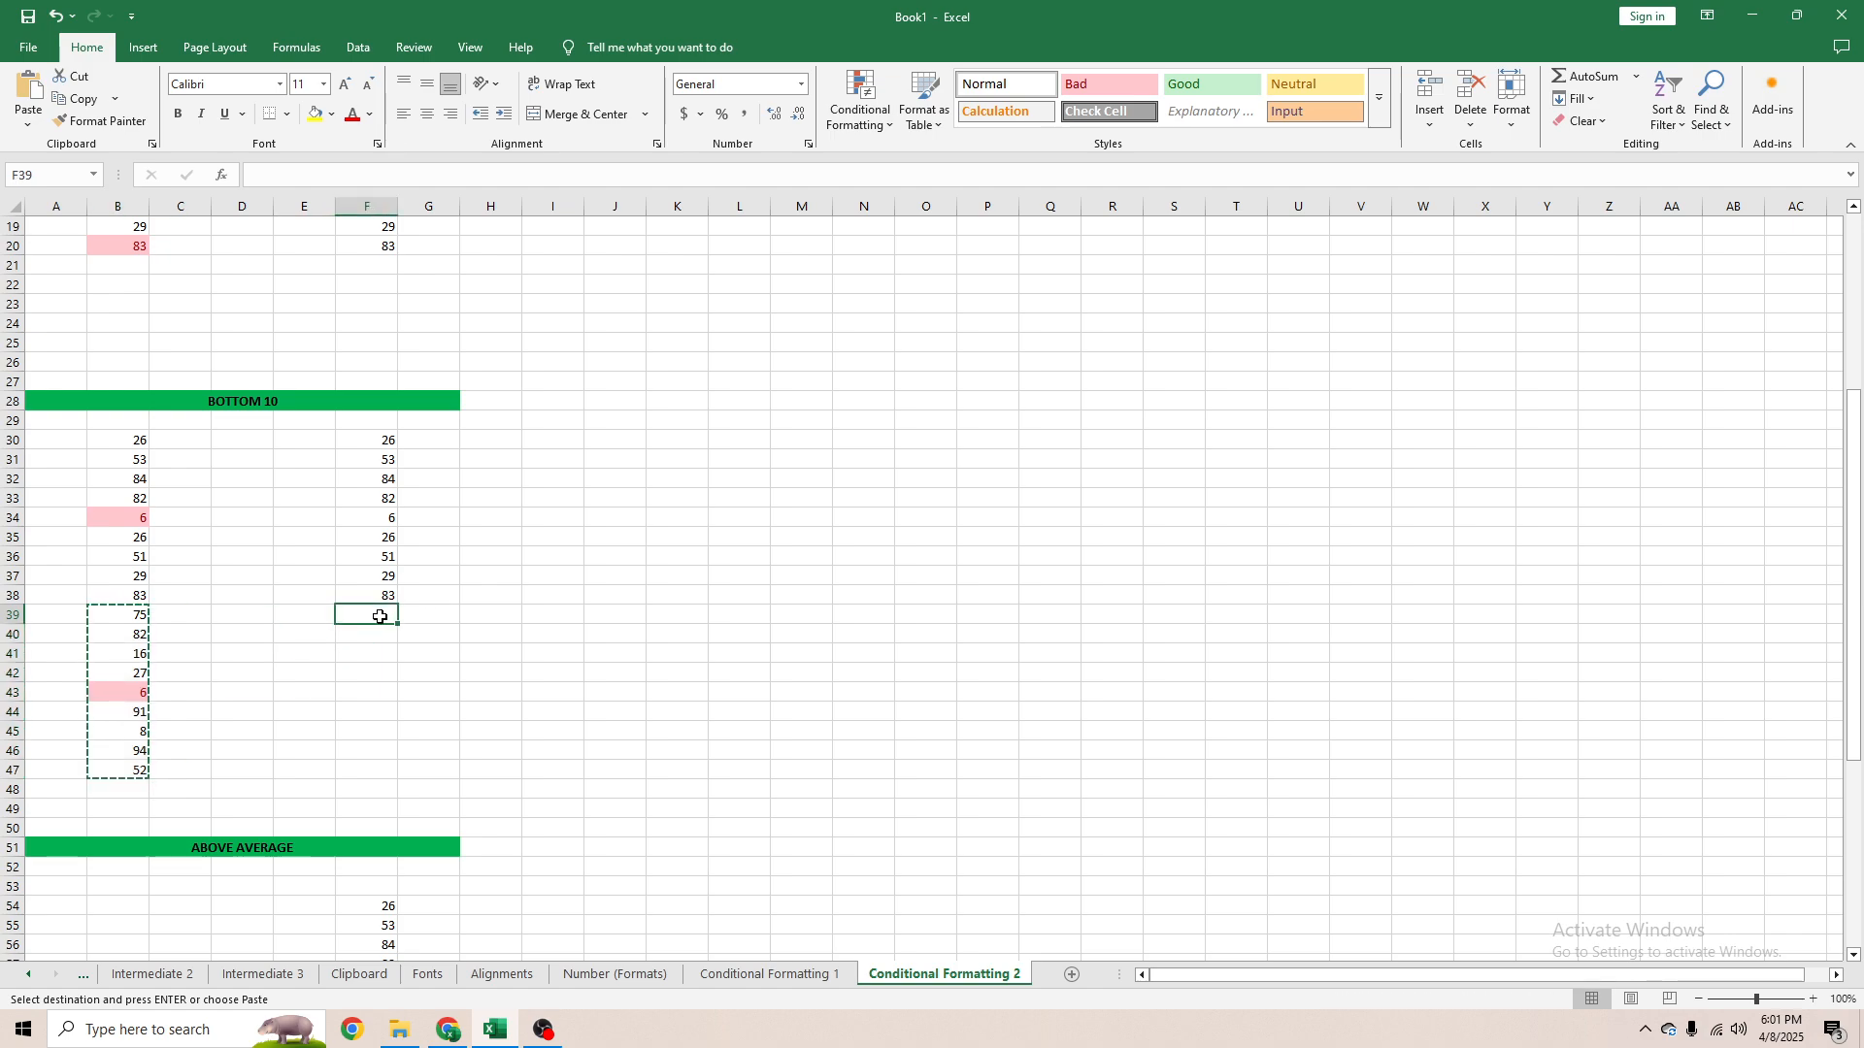
{"action": "right_click", "coordinate": [378, 615]}
{"action": "left_click", "coordinate": [428, 258]}
{"action": "left_click", "coordinate": [564, 499]}
{"action": "key", "text": "Escape"}
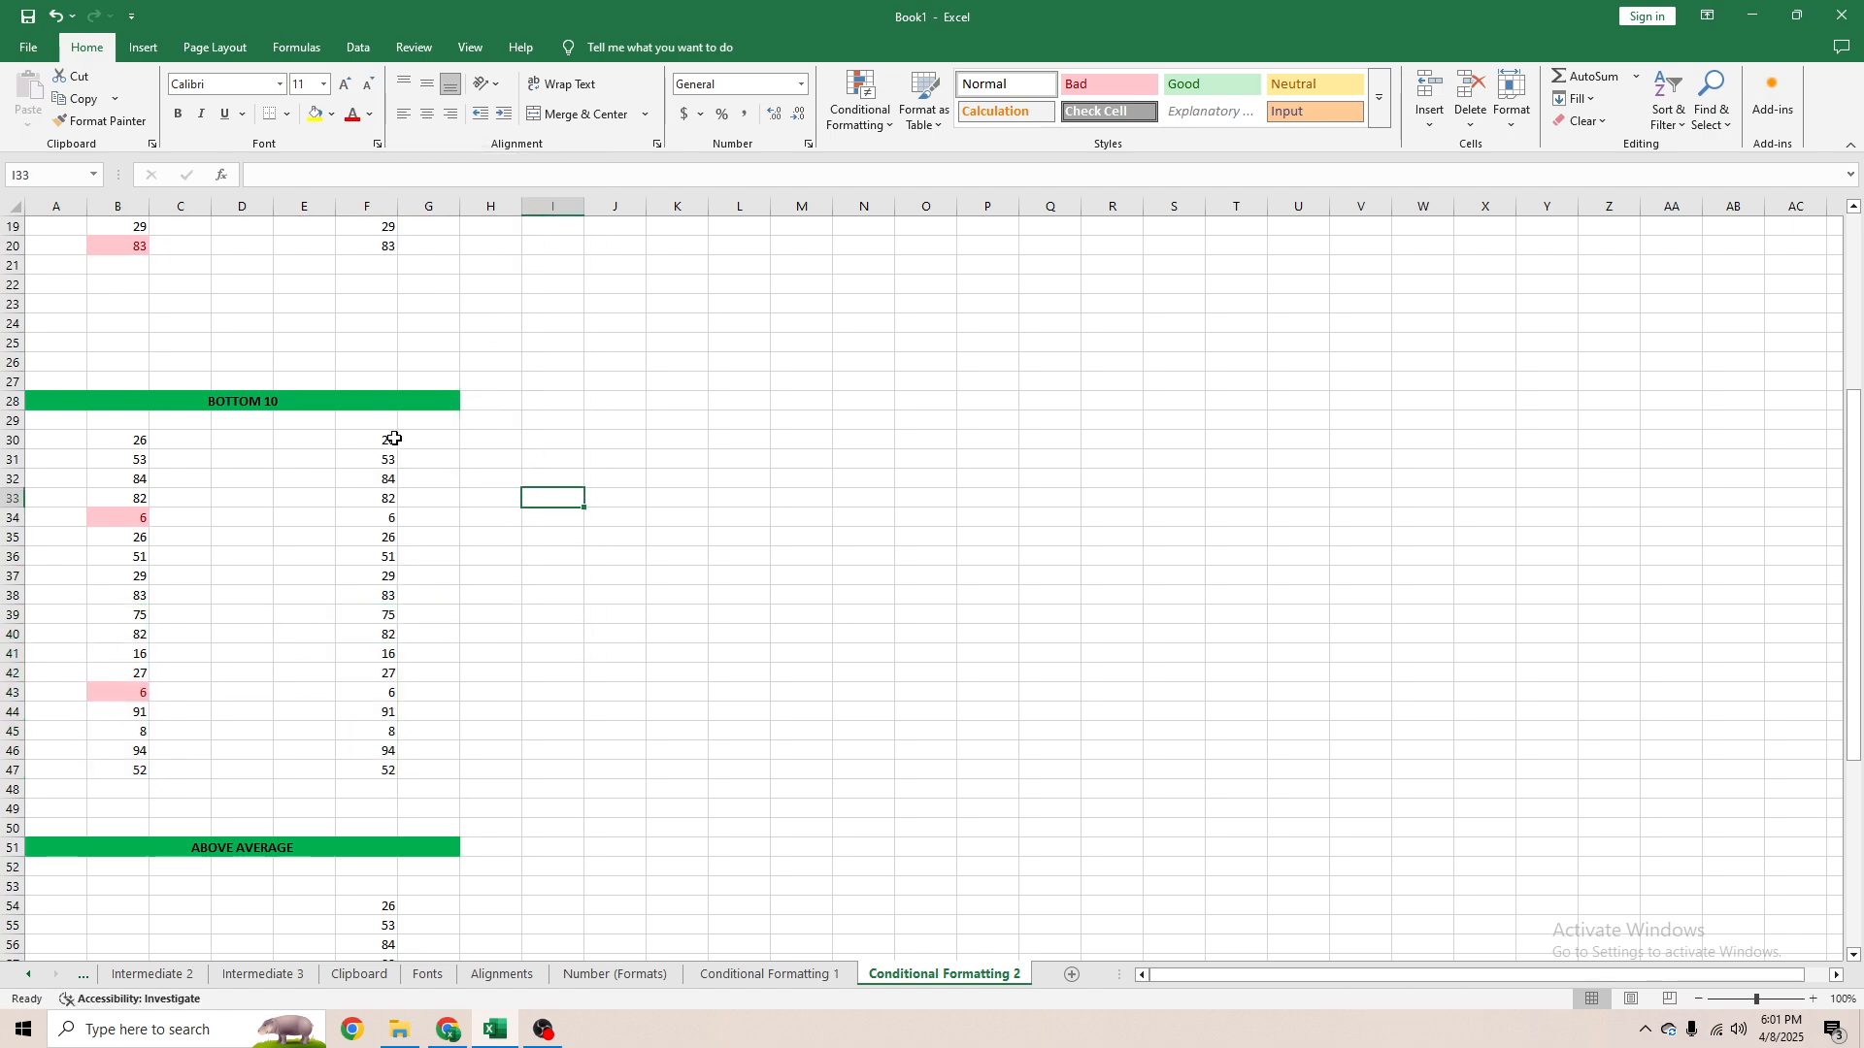
Highlight the bottom 25% of values in F30:F47 using Yellow Fill with Dark Yellow Text.
{"action": "left_click_drag", "start_coordinate": [386, 440], "coordinate": [387, 769]}
{"action": "left_click", "coordinate": [861, 133]}
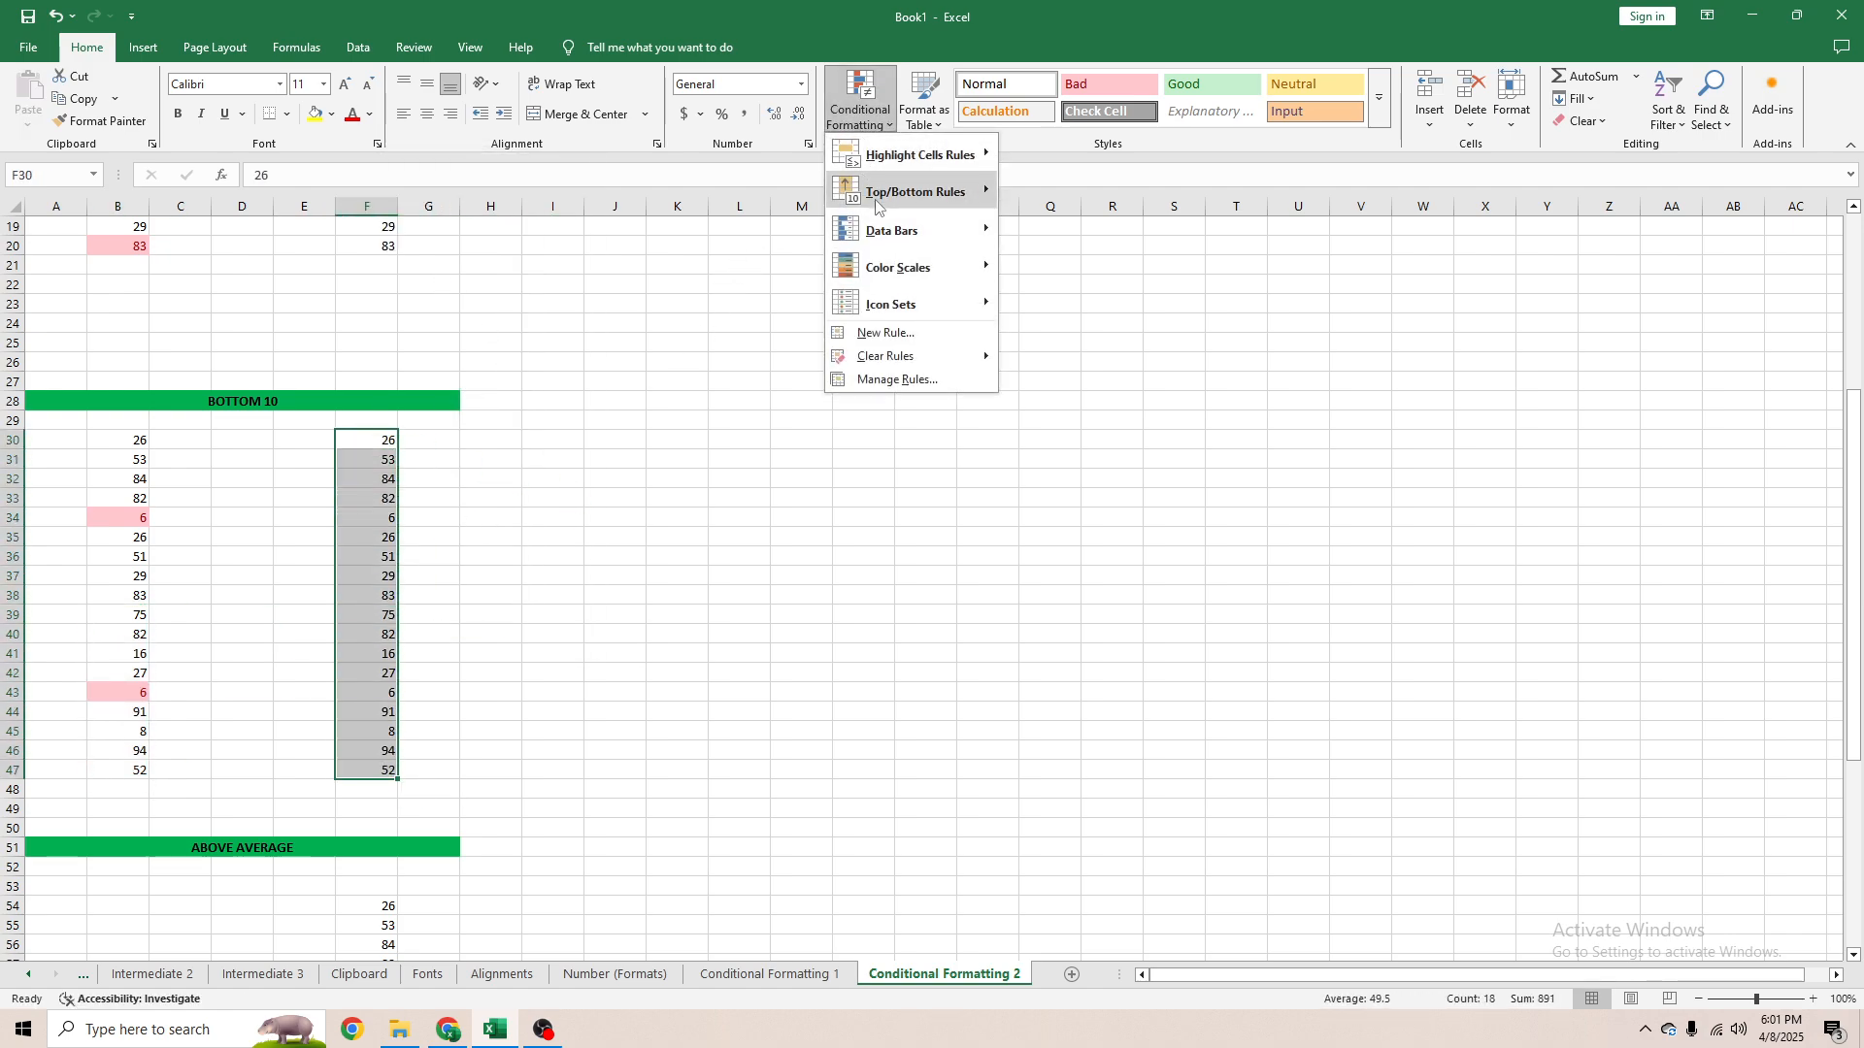
{"action": "mouse_move", "coordinate": [922, 192]}
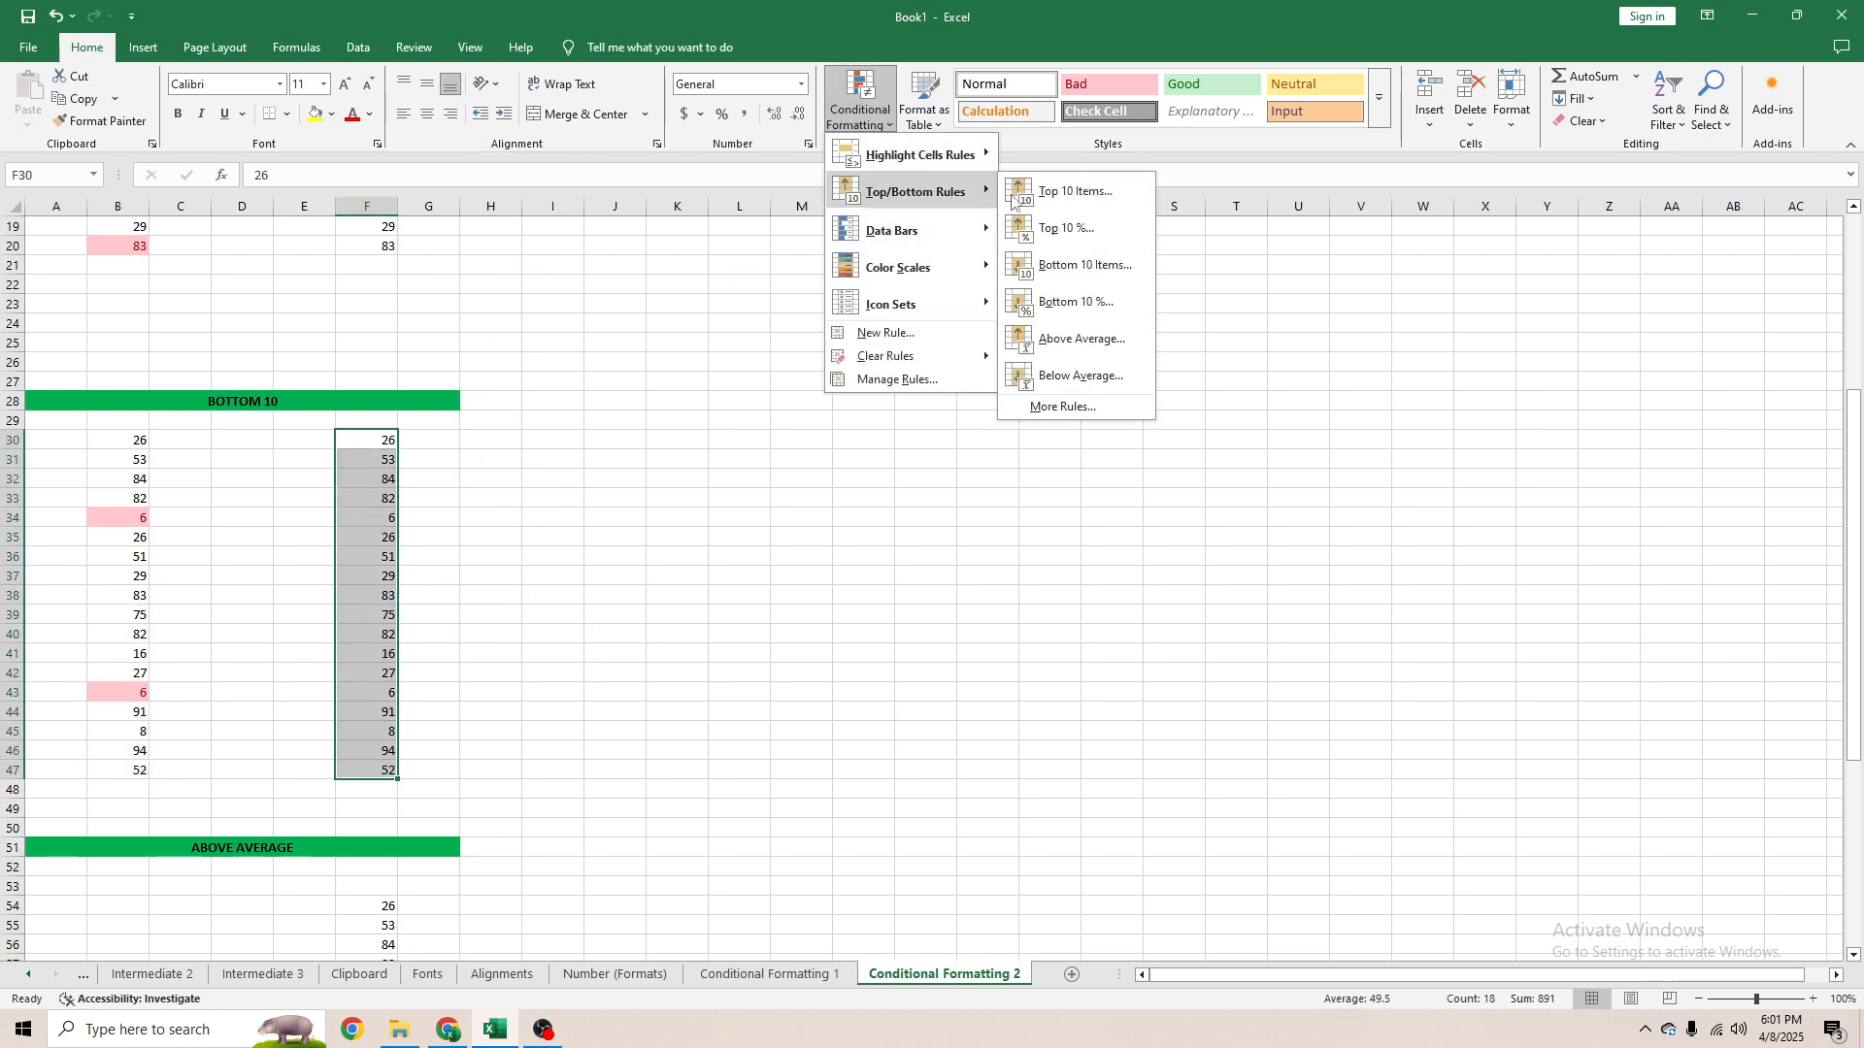
{"action": "left_click", "coordinate": [1072, 303]}
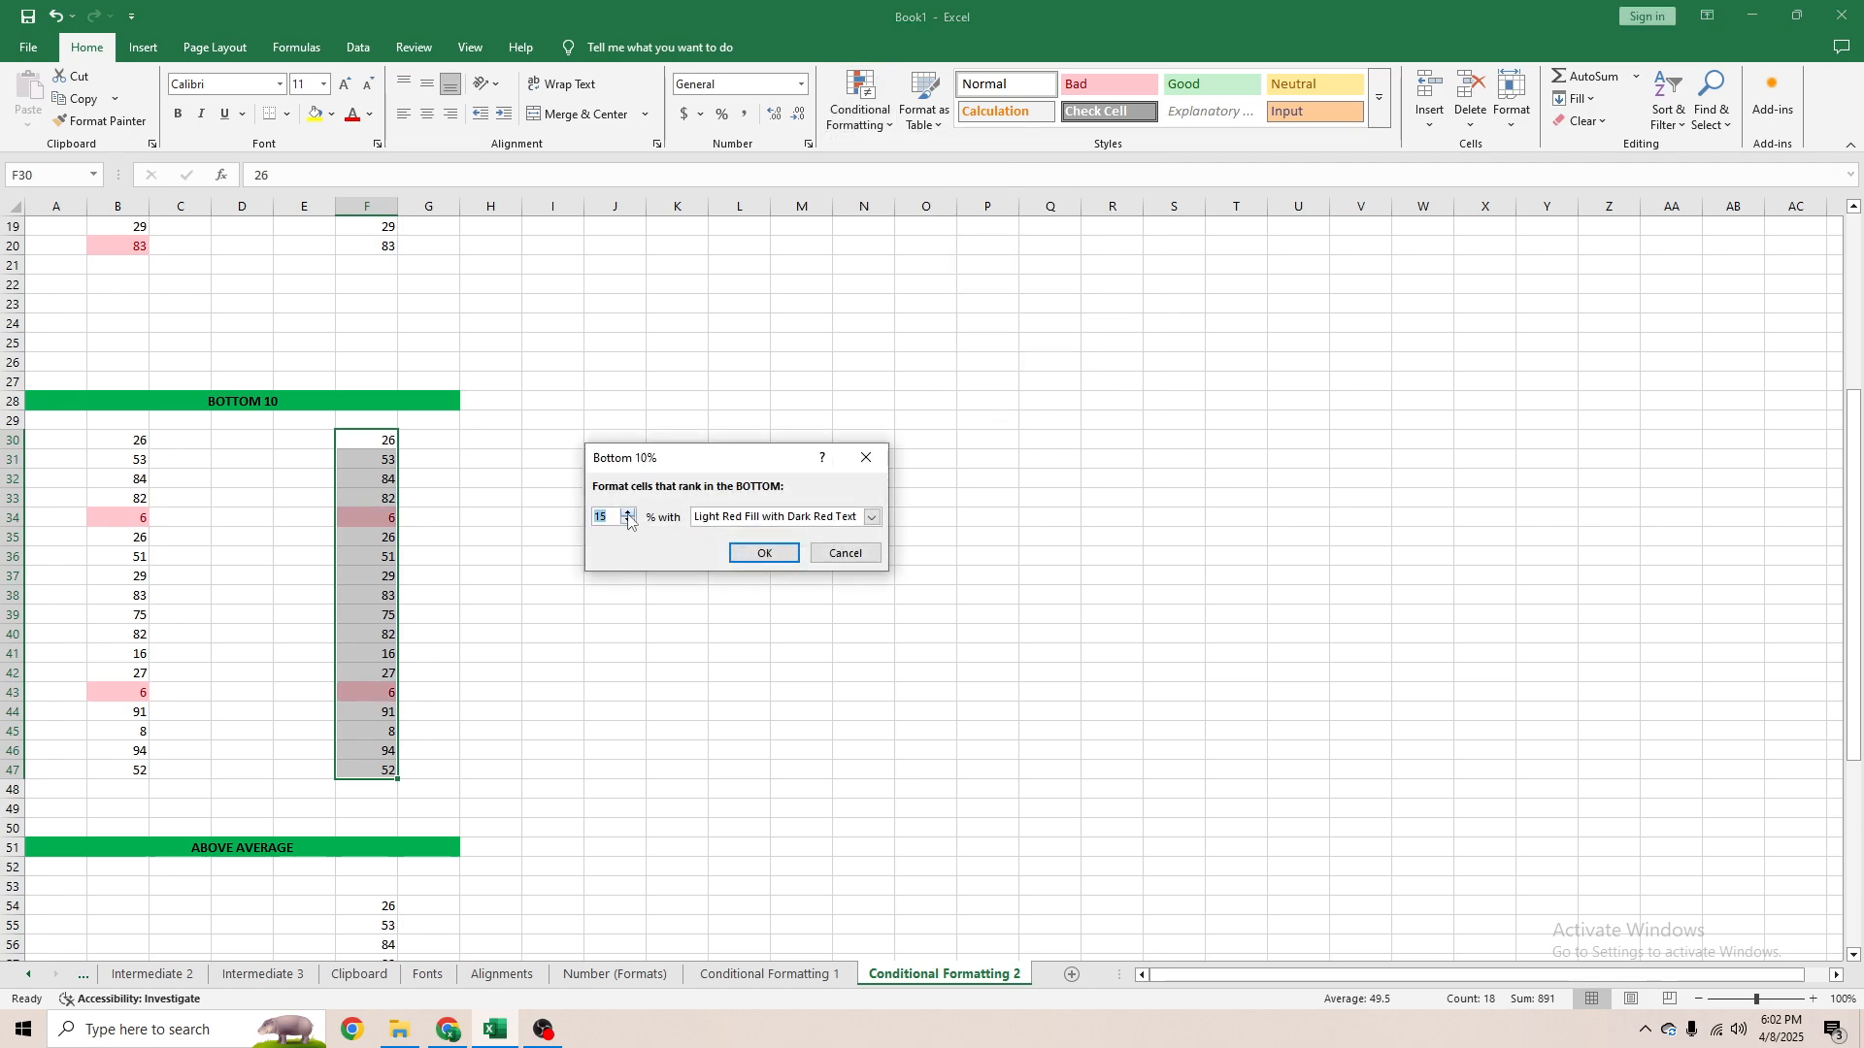
{"action": "left_click", "coordinate": [628, 515]}
{"action": "left_click", "coordinate": [628, 515]}
{"action": "left_click", "coordinate": [628, 514]}
{"action": "left_click", "coordinate": [628, 514]}
{"action": "left_click", "coordinate": [628, 515]}
{"action": "left_click", "coordinate": [628, 515]}
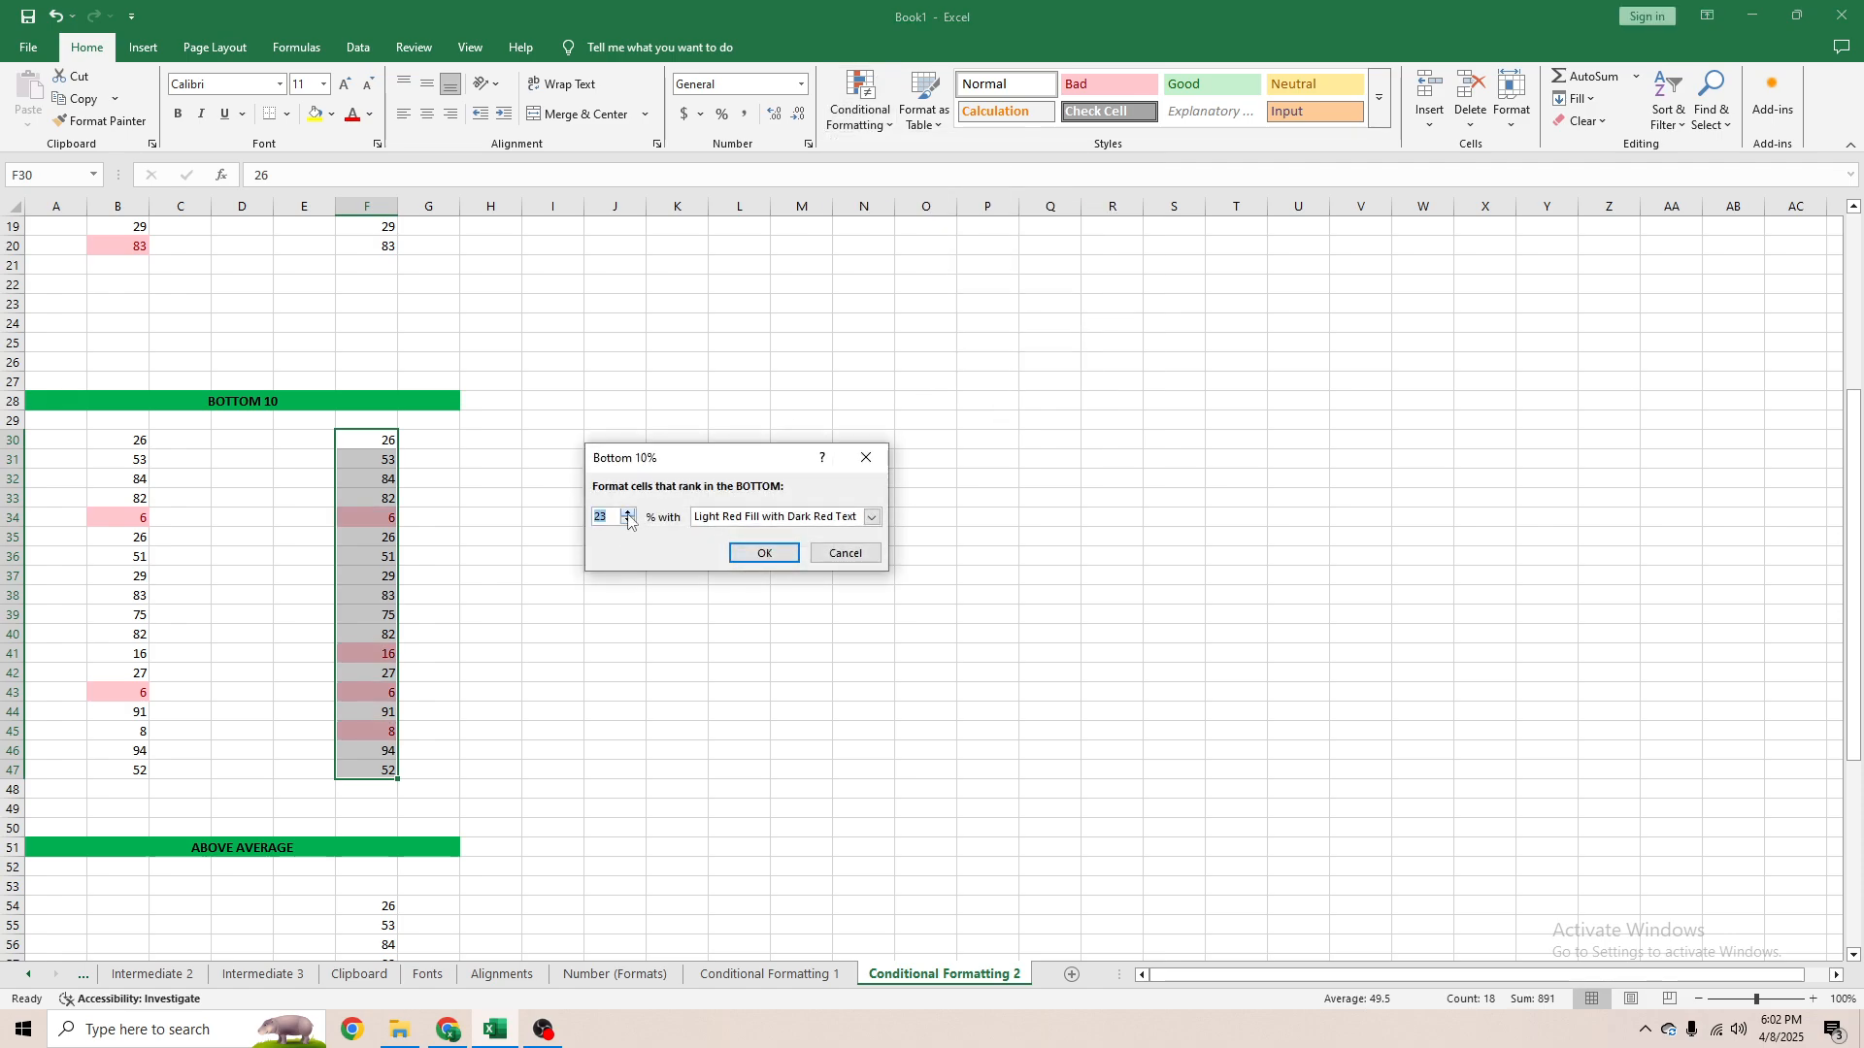
{"action": "left_click", "coordinate": [701, 517]}
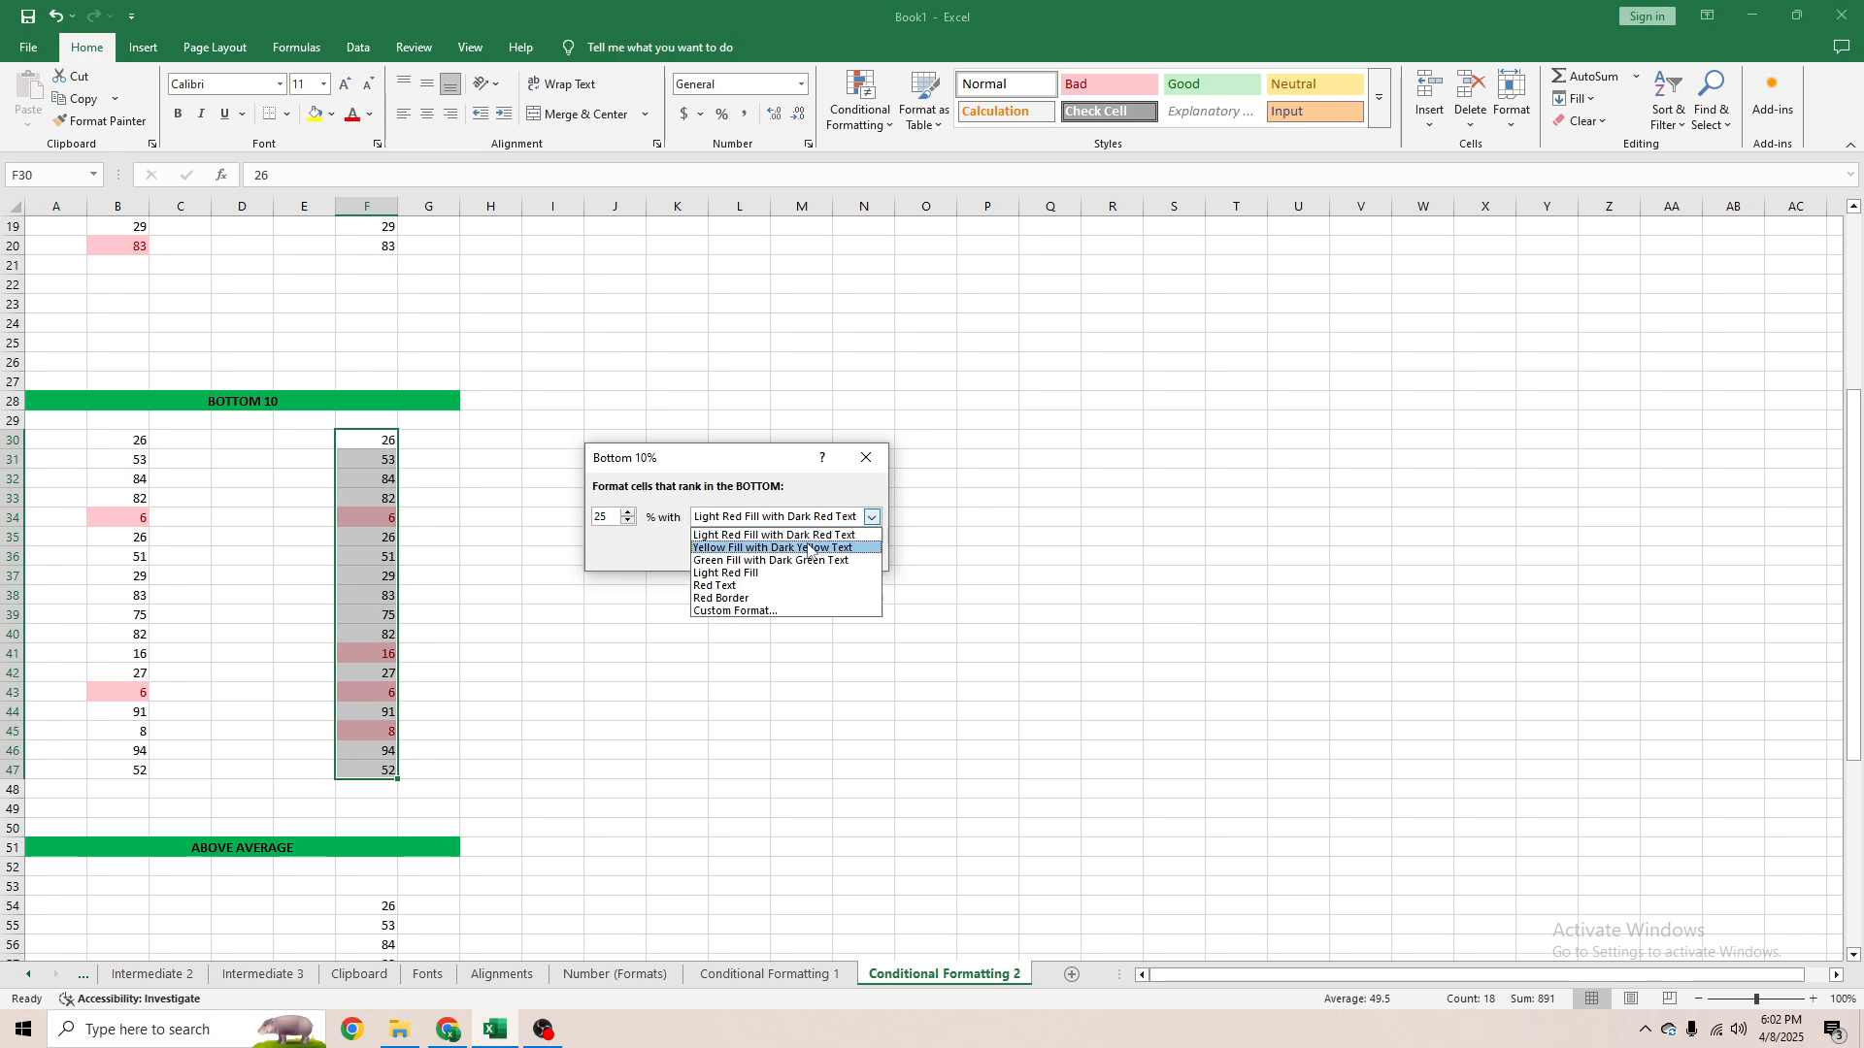
{"action": "left_click", "coordinate": [704, 534]}
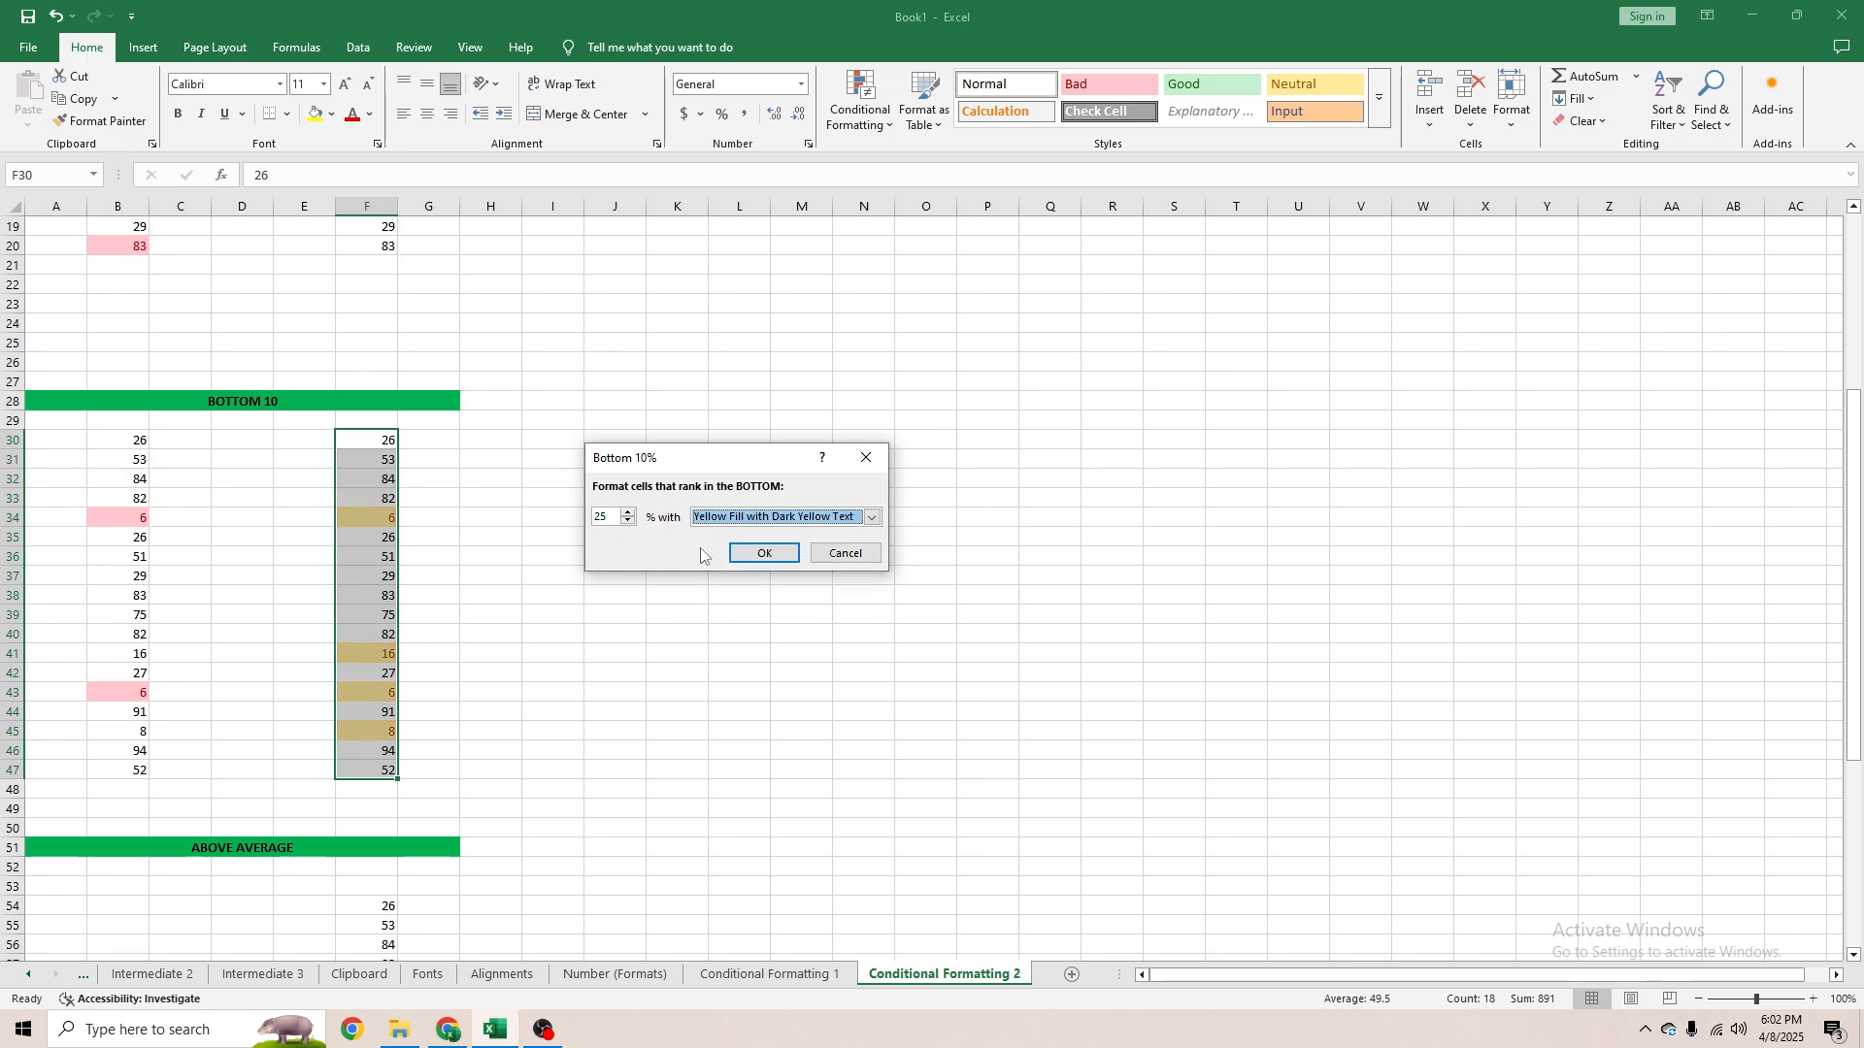
{"action": "left_click", "coordinate": [764, 553]}
{"action": "left_click", "coordinate": [308, 536]}
{"action": "scroll", "coordinate": [346, 522], "scroll_direction": "down", "scroll_amount": 4}
{"action": "scroll", "coordinate": [345, 522], "scroll_direction": "up", "scroll_amount": 4}
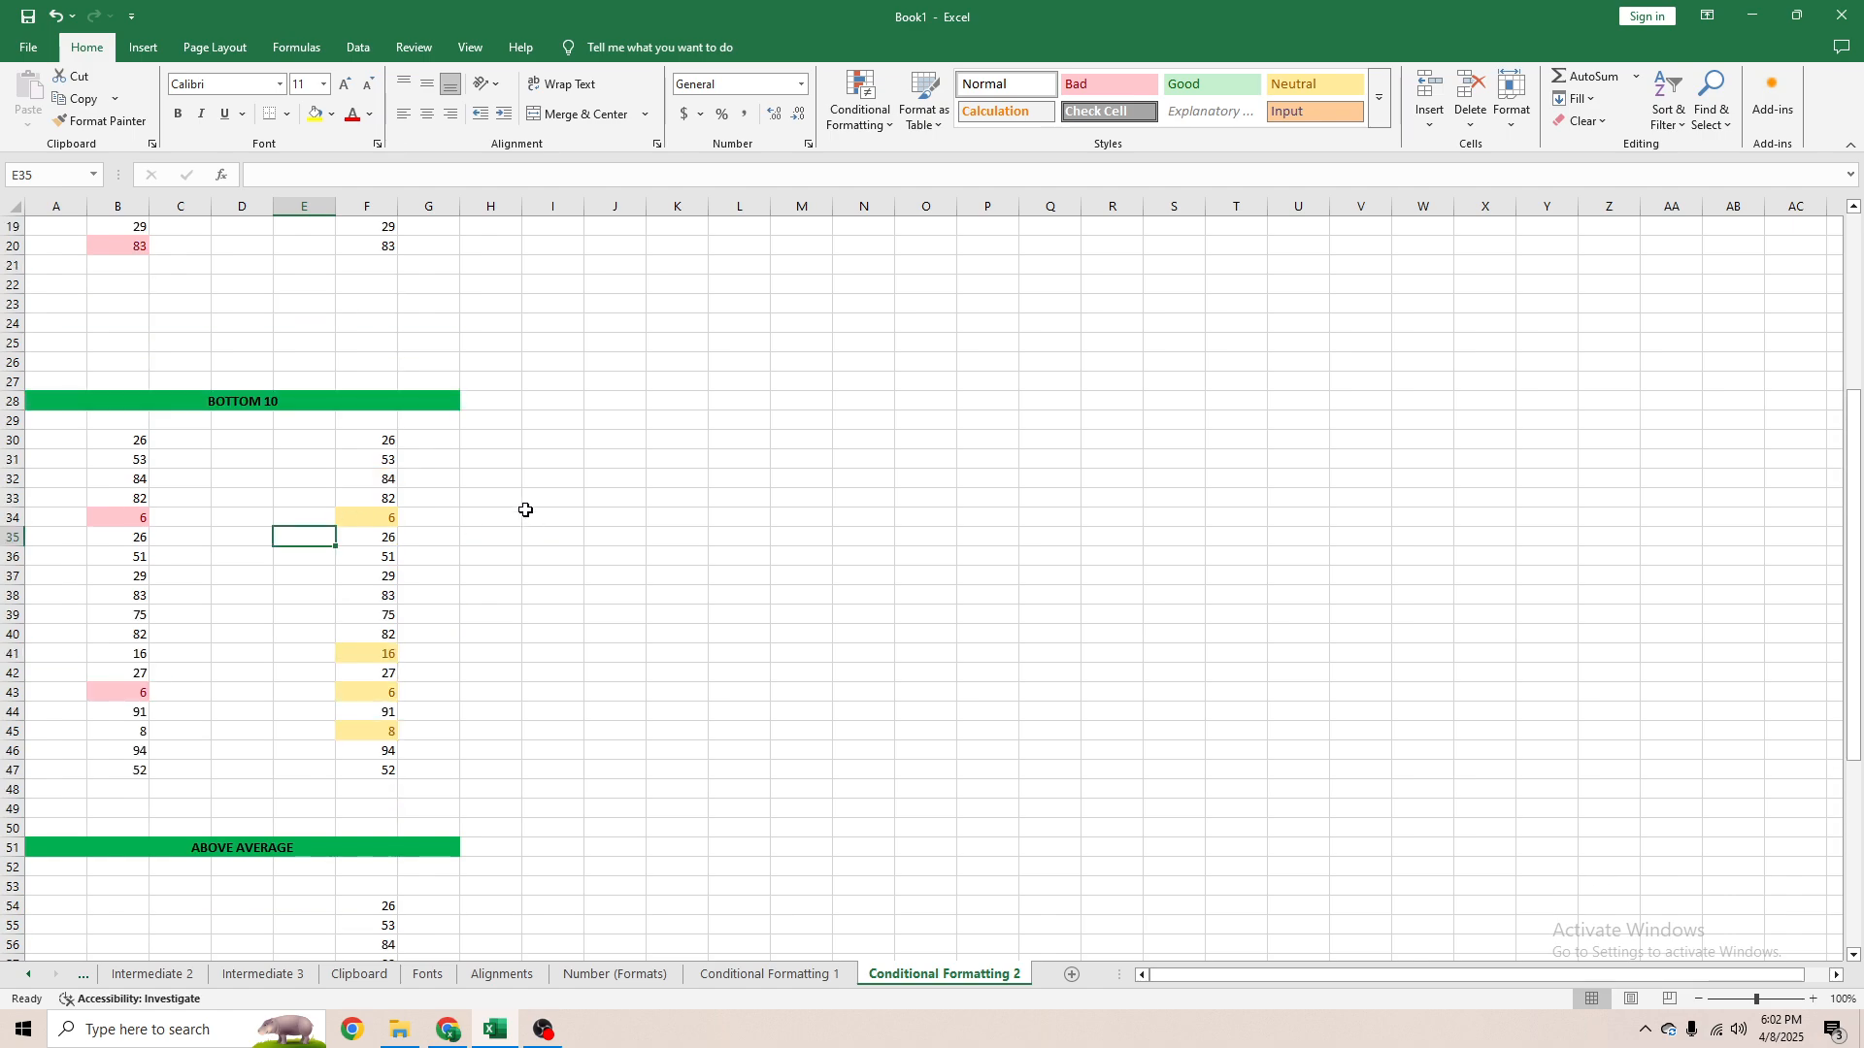
{"action": "left_click_drag", "start_coordinate": [383, 439], "coordinate": [383, 766]}
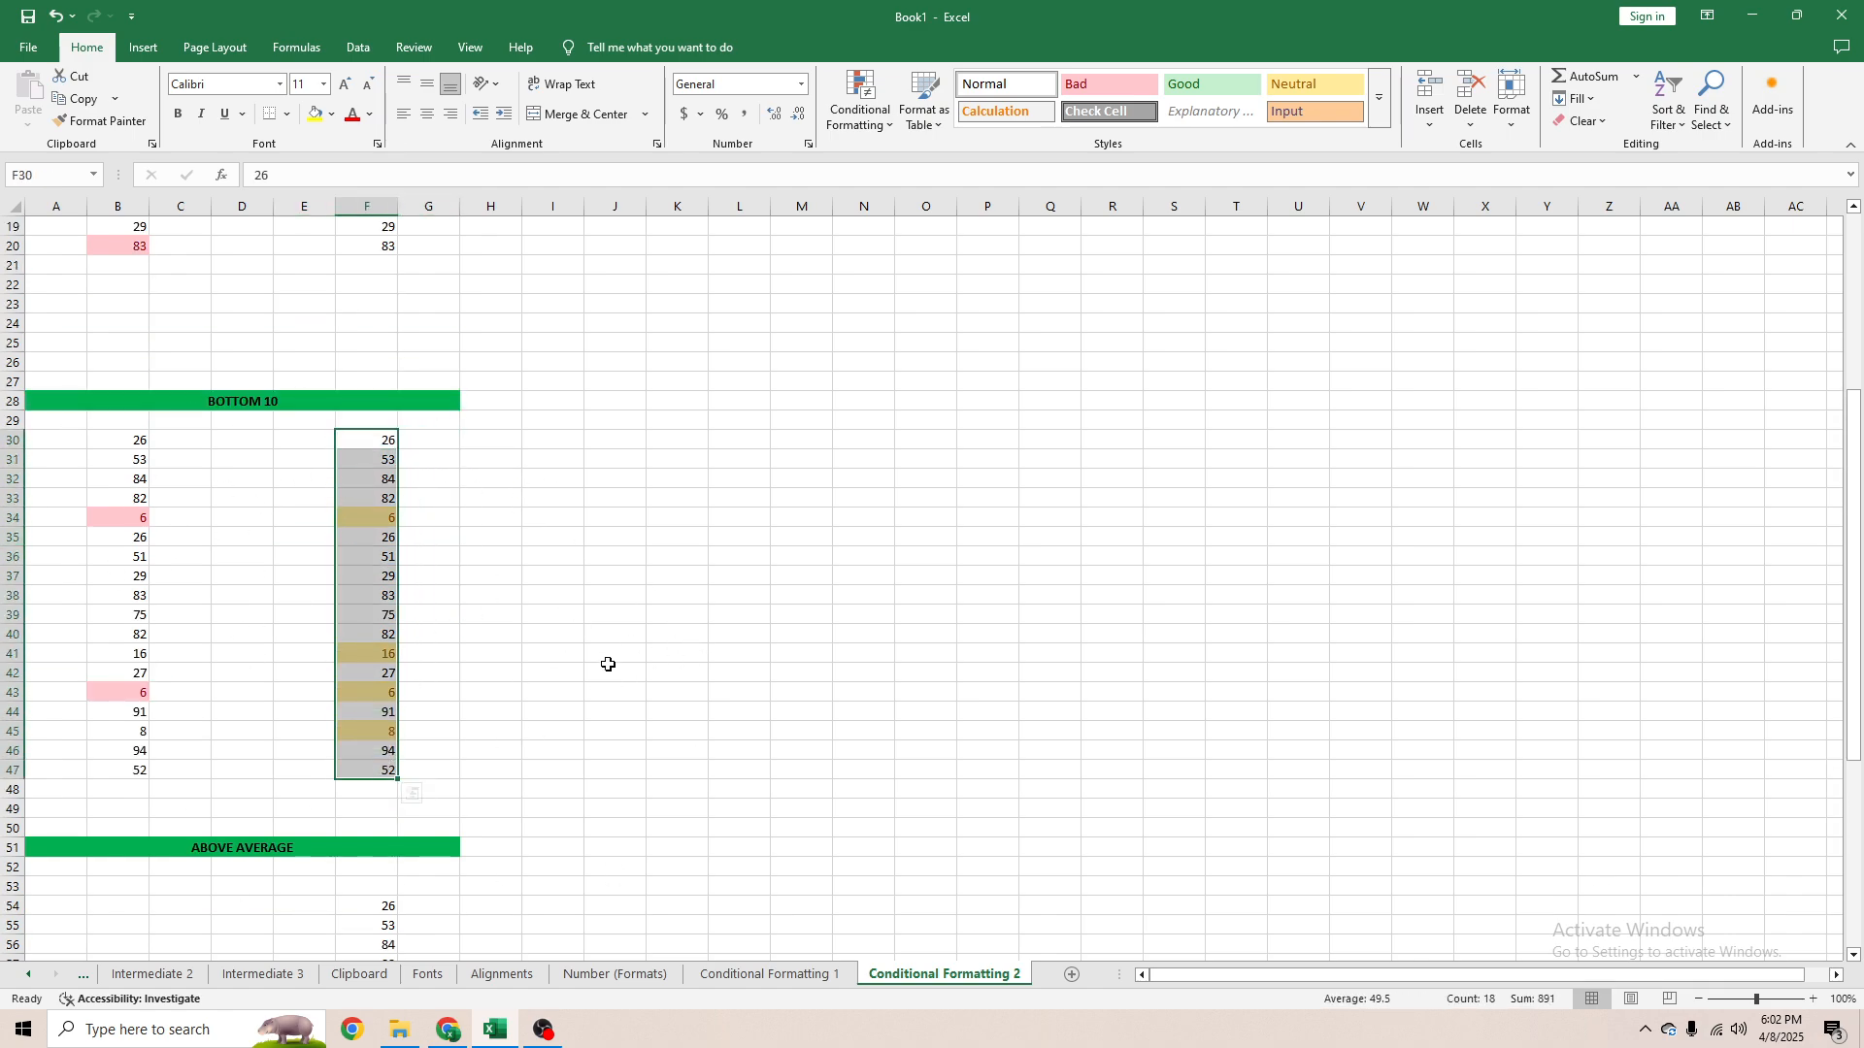
Highlight the above-average values in F54:F62 using Light Red Fill.
{"action": "scroll", "coordinate": [499, 715], "scroll_direction": "down", "scroll_amount": 4}
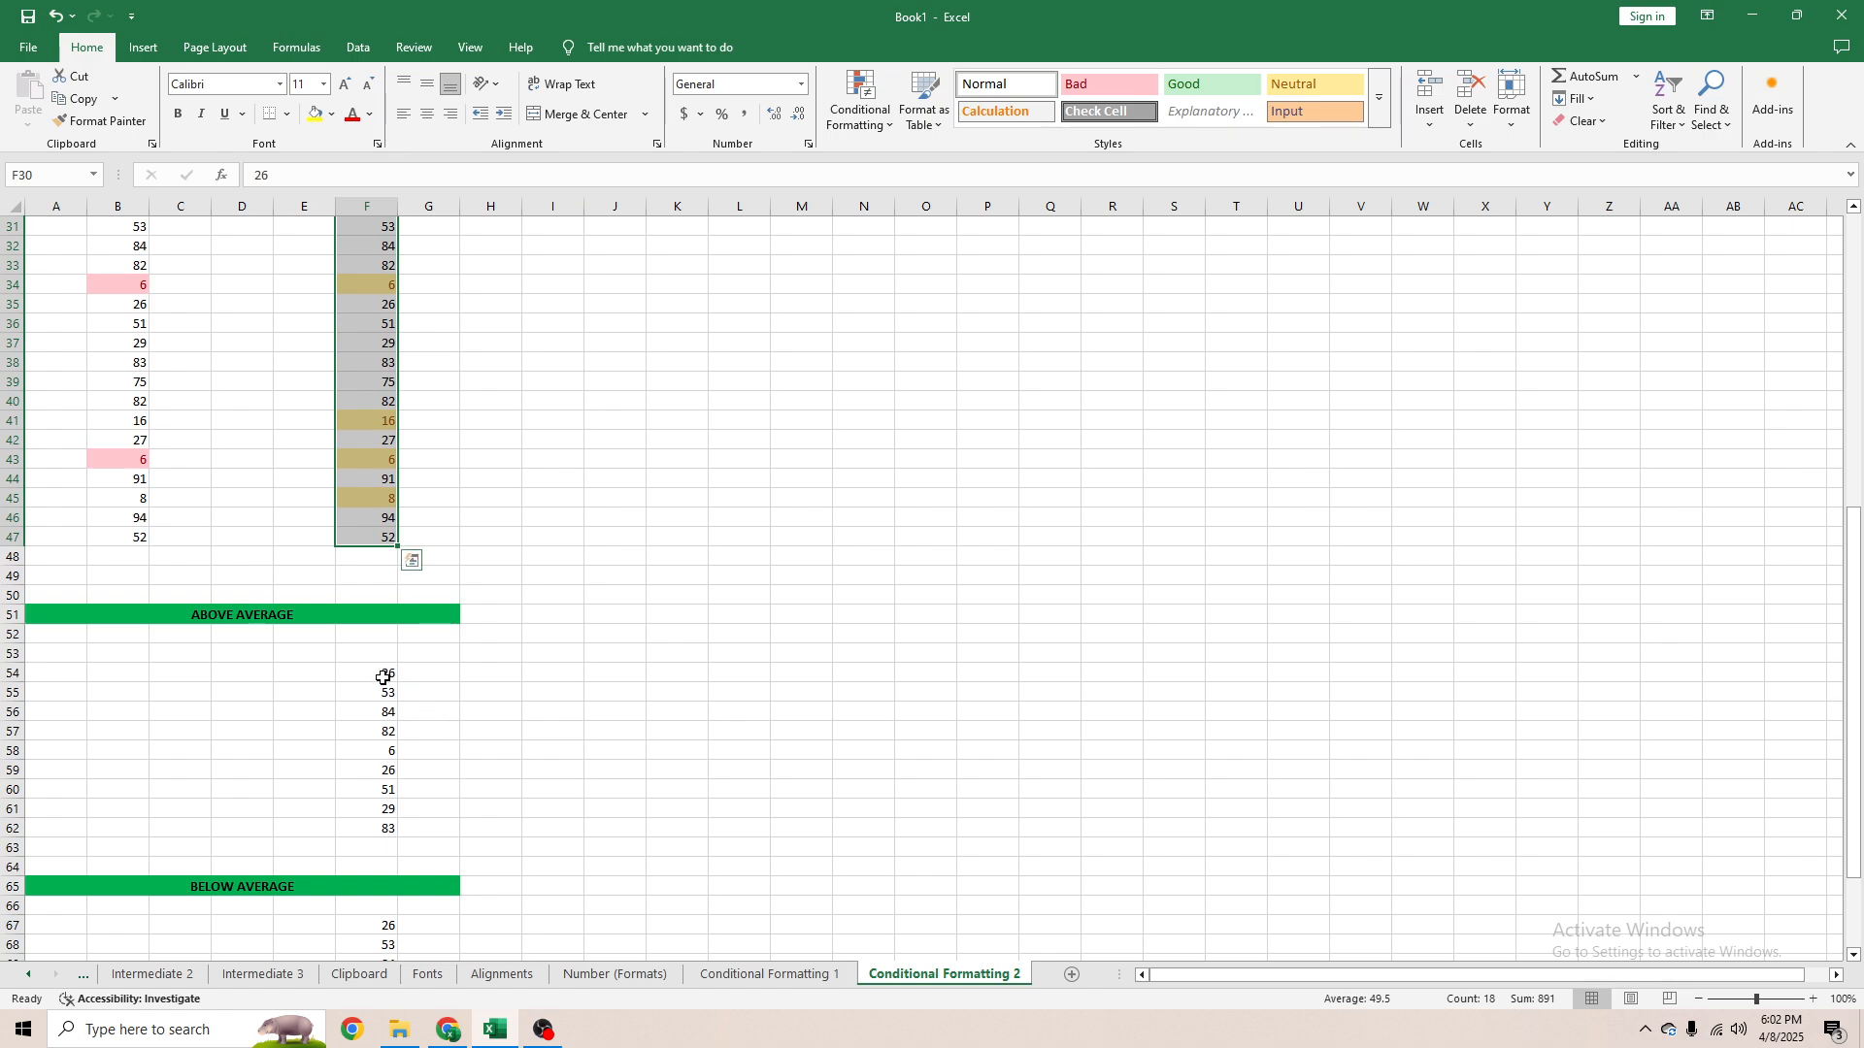
{"action": "left_click_drag", "start_coordinate": [383, 676], "coordinate": [374, 828]}
{"action": "scroll", "coordinate": [389, 679], "scroll_direction": "down", "scroll_amount": 2}
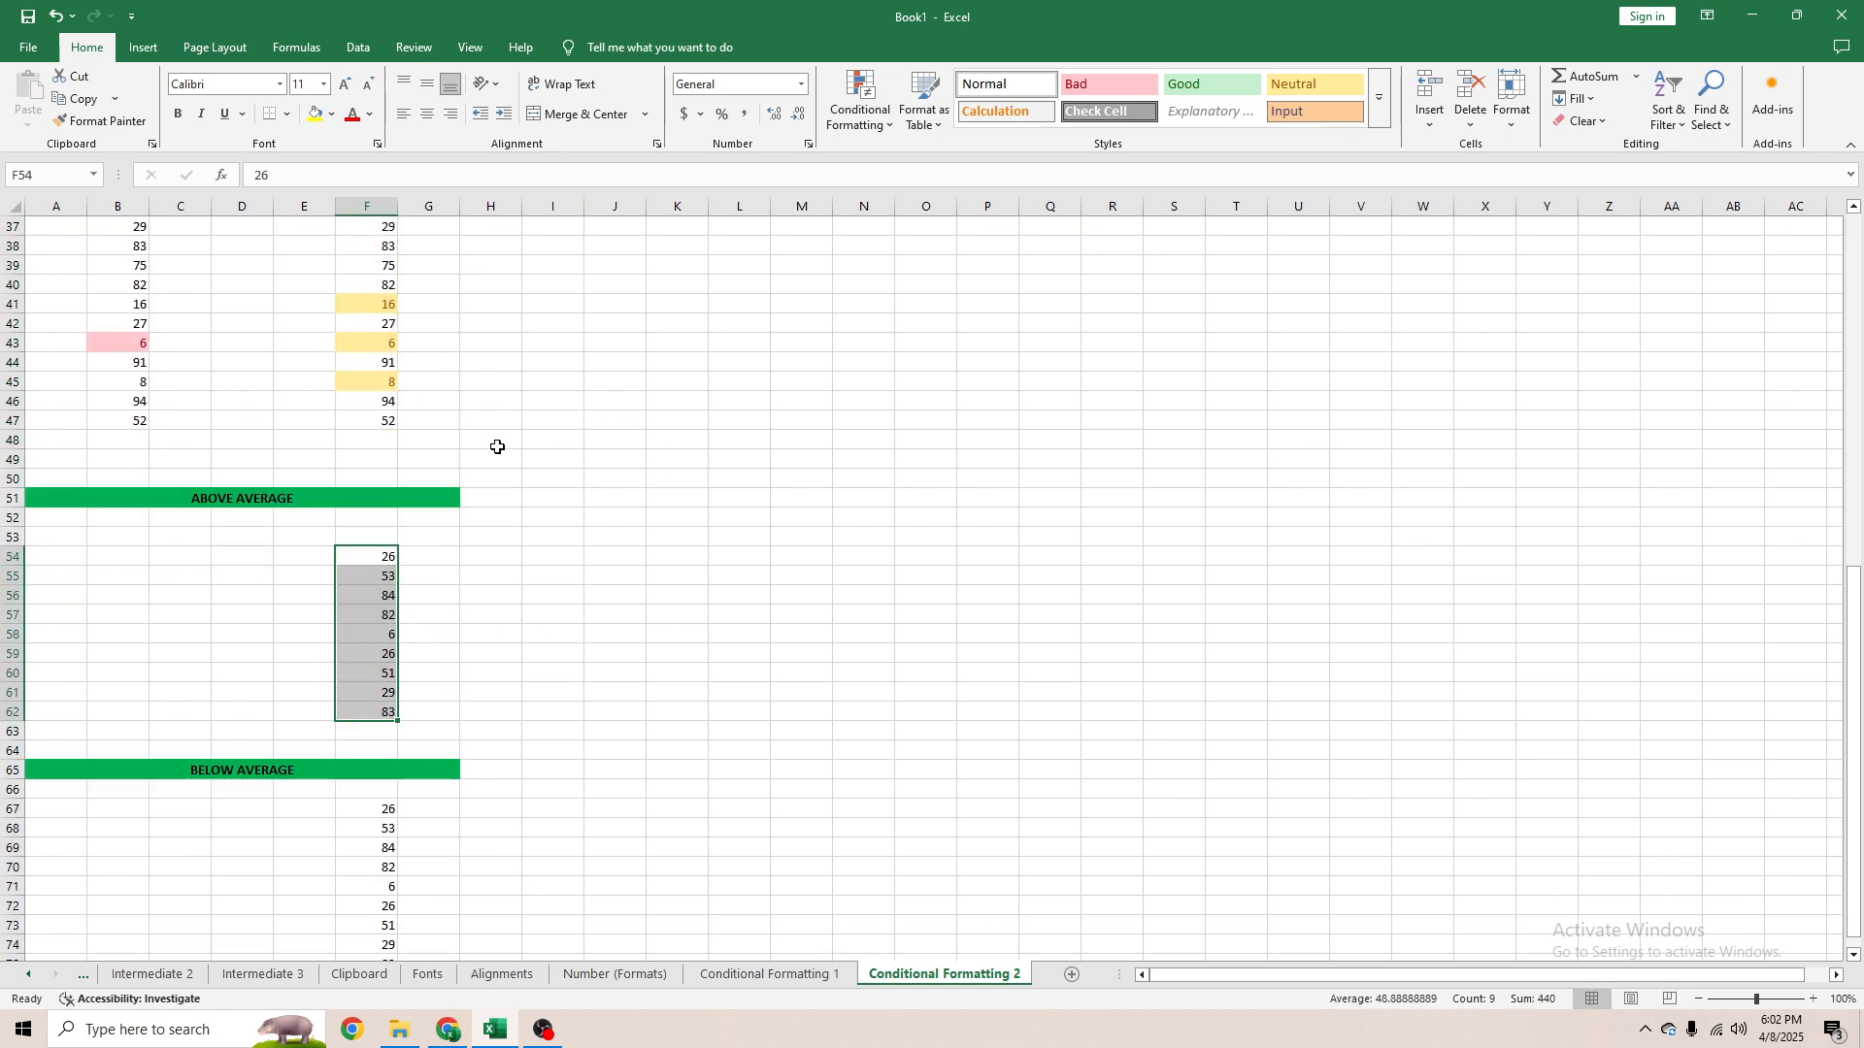
{"action": "left_click", "coordinate": [854, 114]}
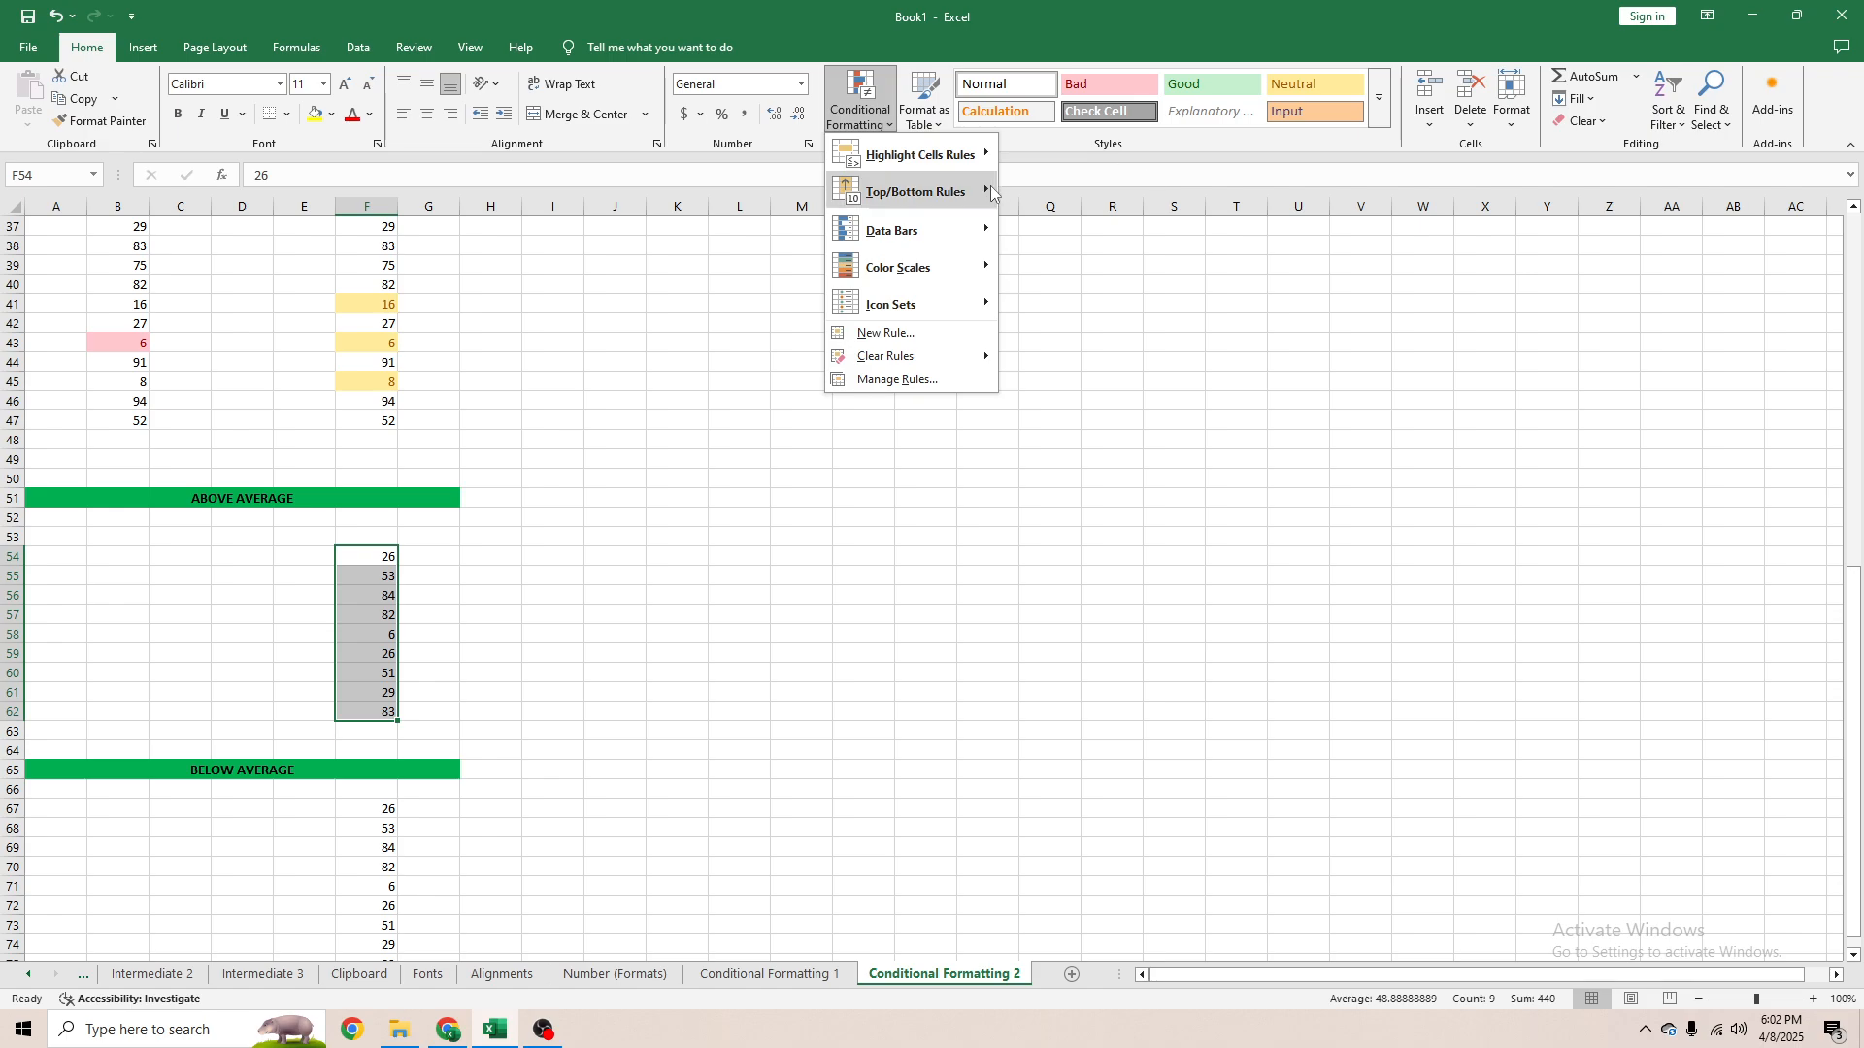
{"action": "mouse_move", "coordinate": [988, 189]}
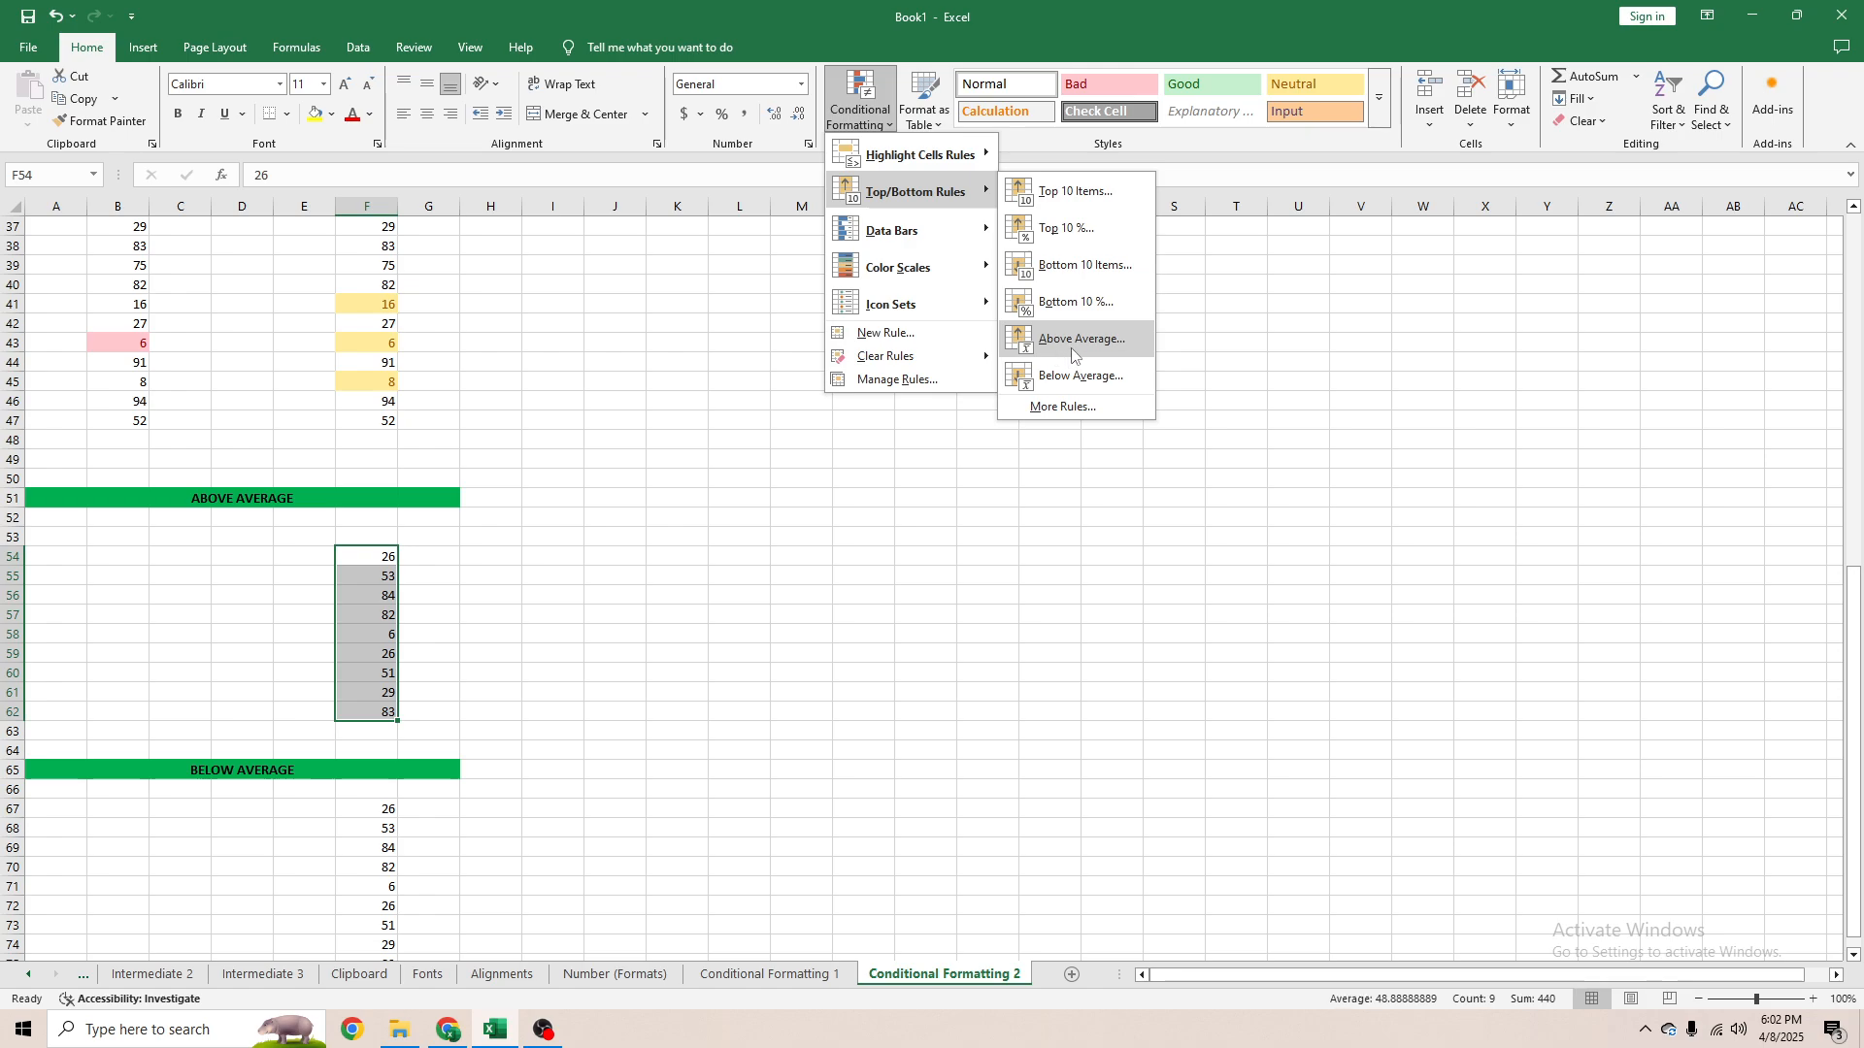
{"action": "left_click", "coordinate": [1089, 346]}
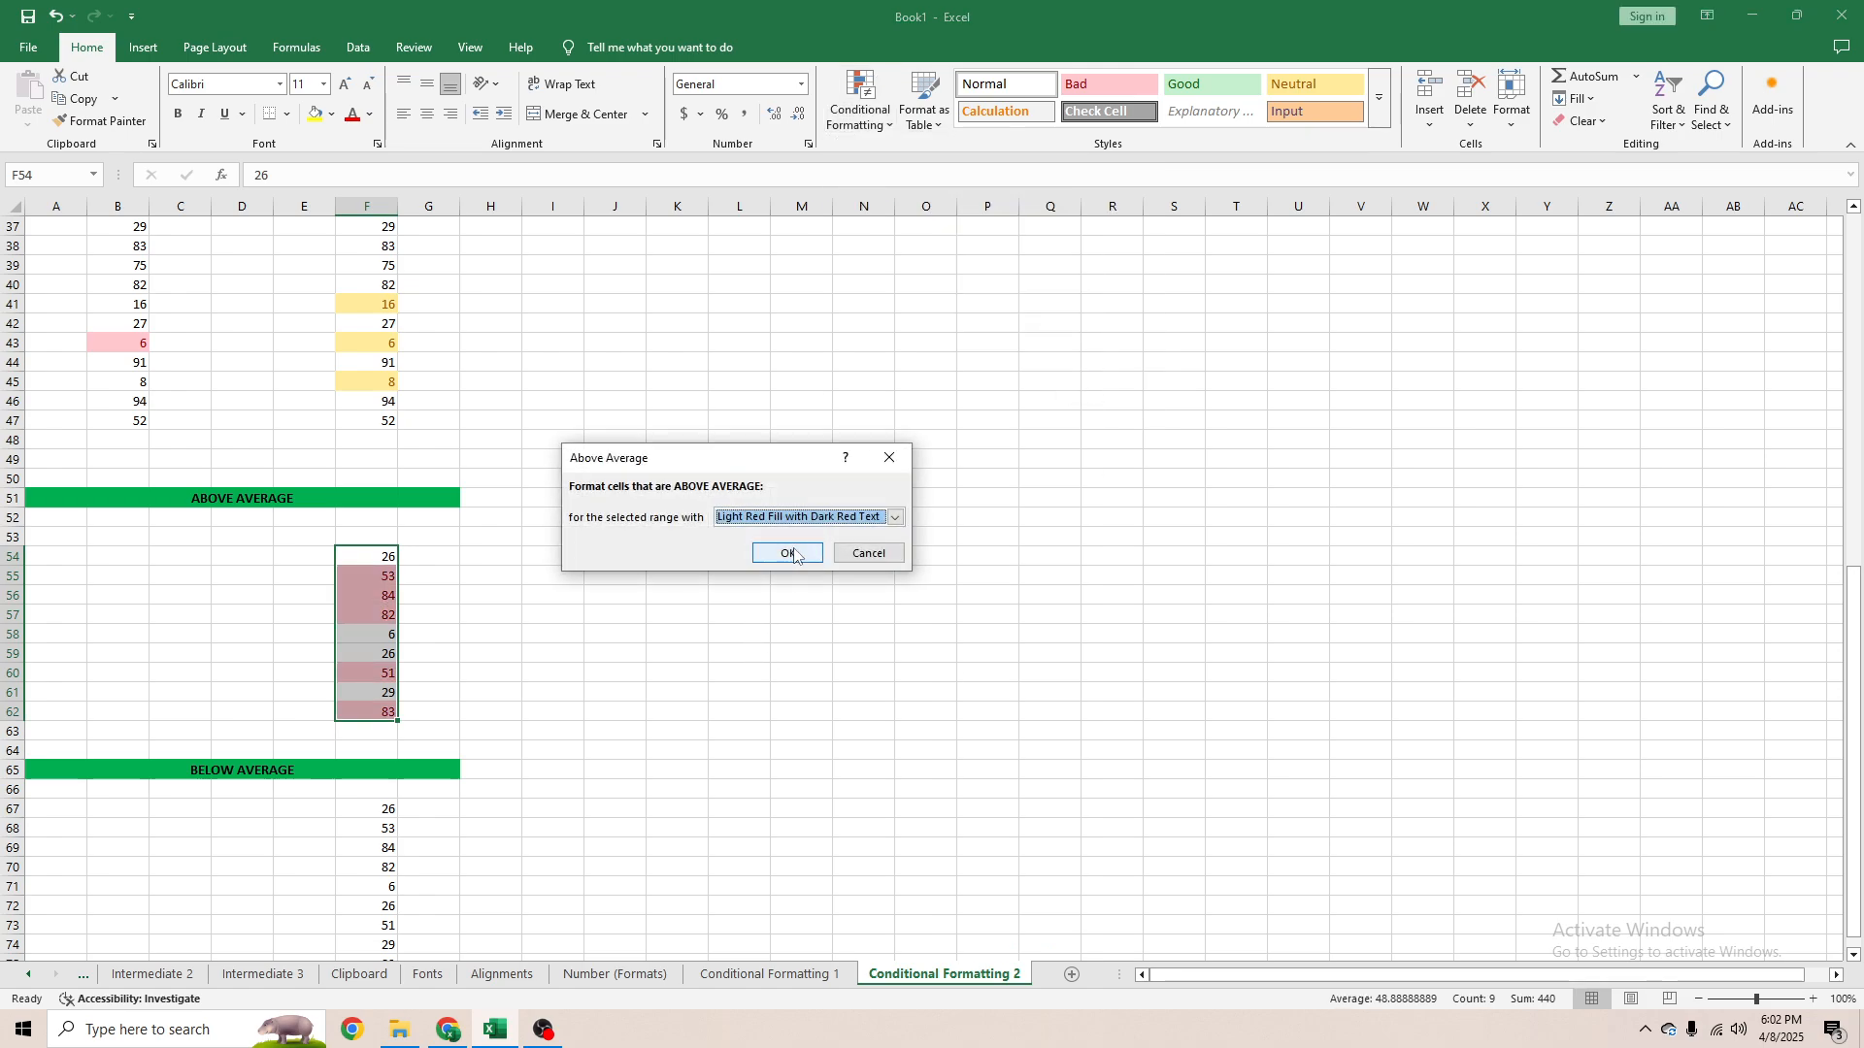
{"action": "left_click", "coordinate": [894, 518]}
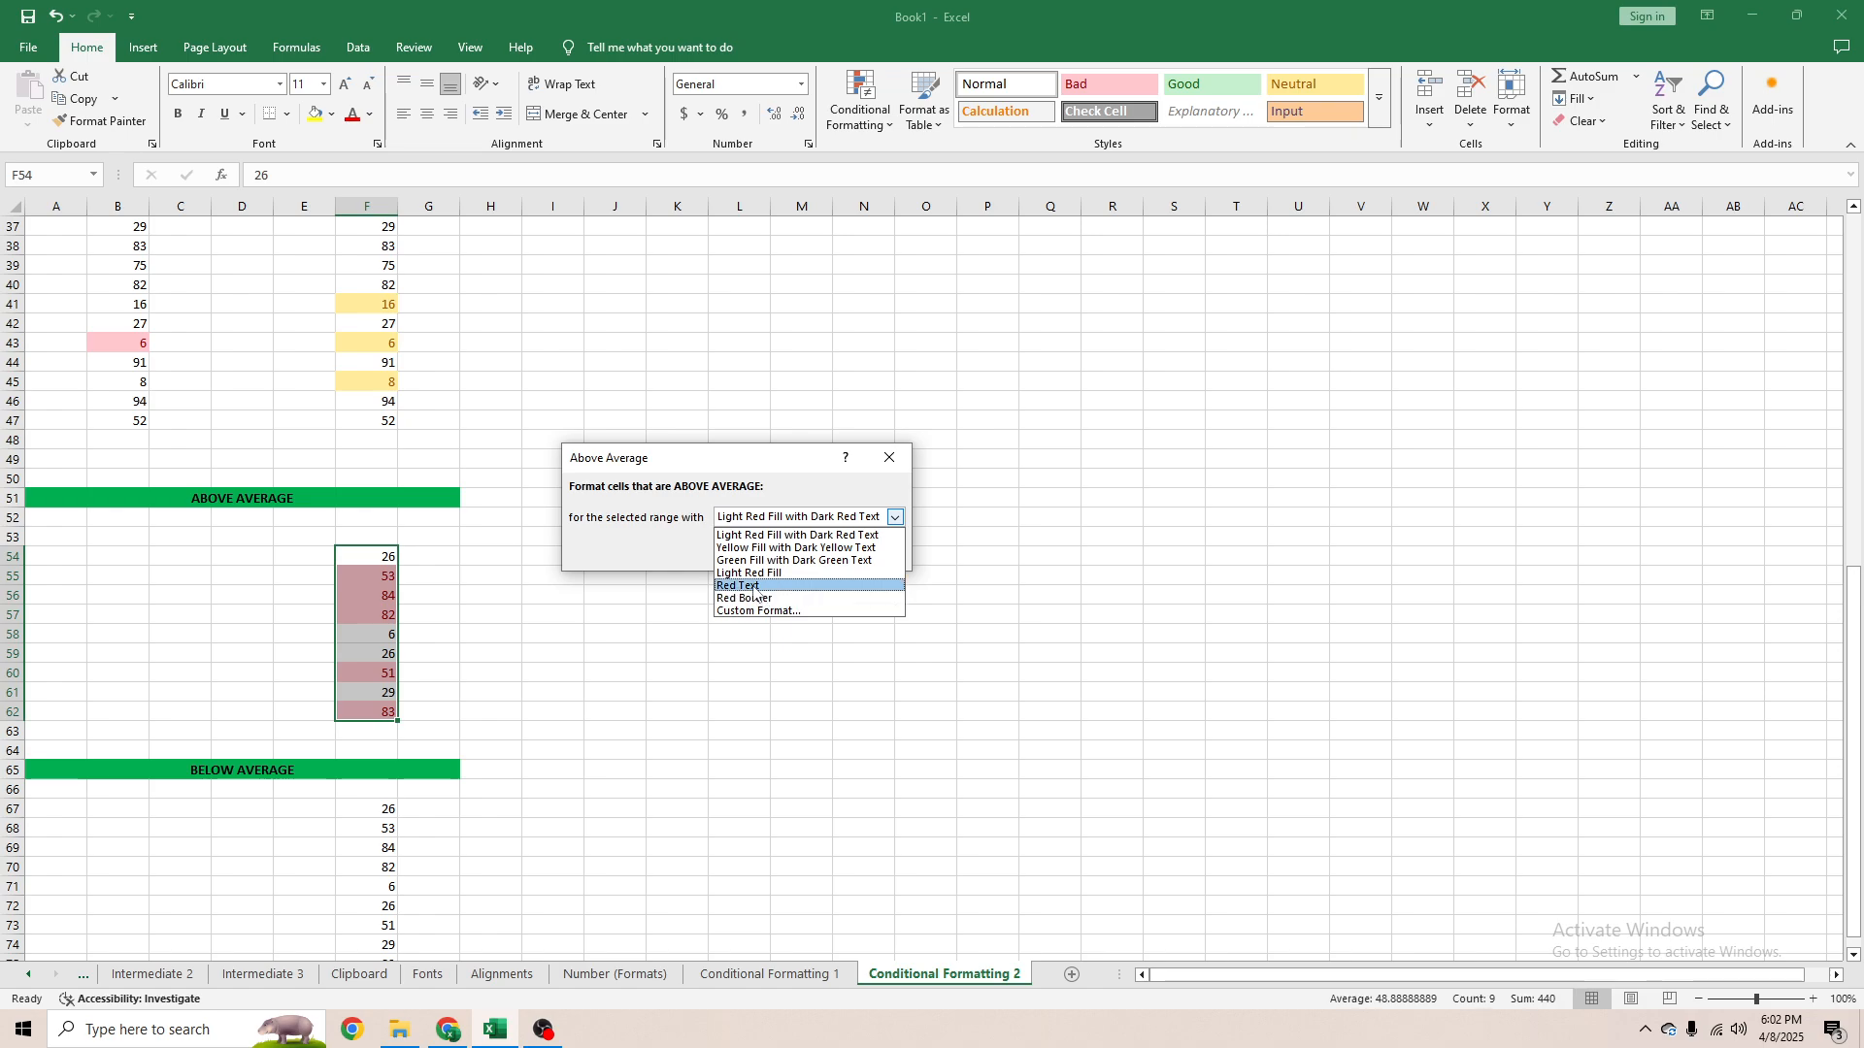
{"action": "left_click", "coordinate": [757, 576]}
{"action": "left_click", "coordinate": [783, 553]}
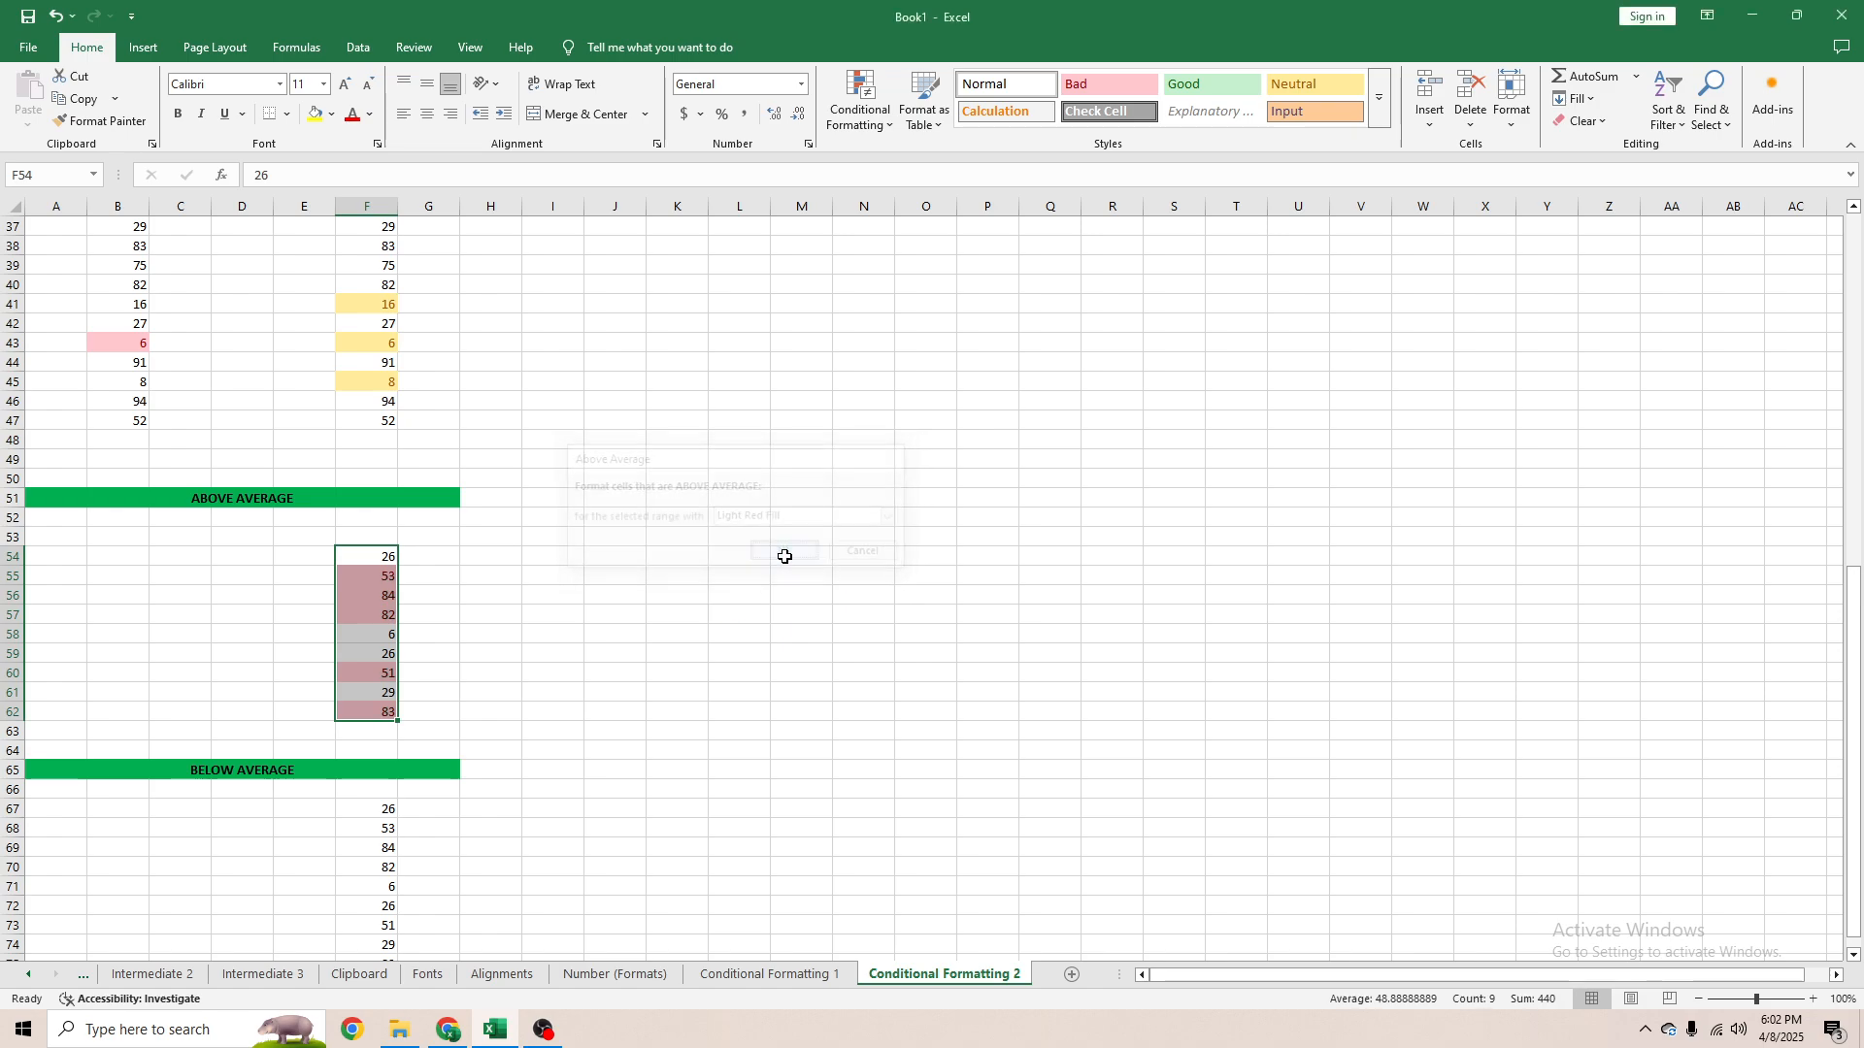
Examine which numbers in the ABOVE AVERAGE list F54:F62 are highlighted.
{"action": "left_click", "coordinate": [446, 653]}
{"action": "left_click_drag", "start_coordinate": [368, 576], "coordinate": [355, 621]}
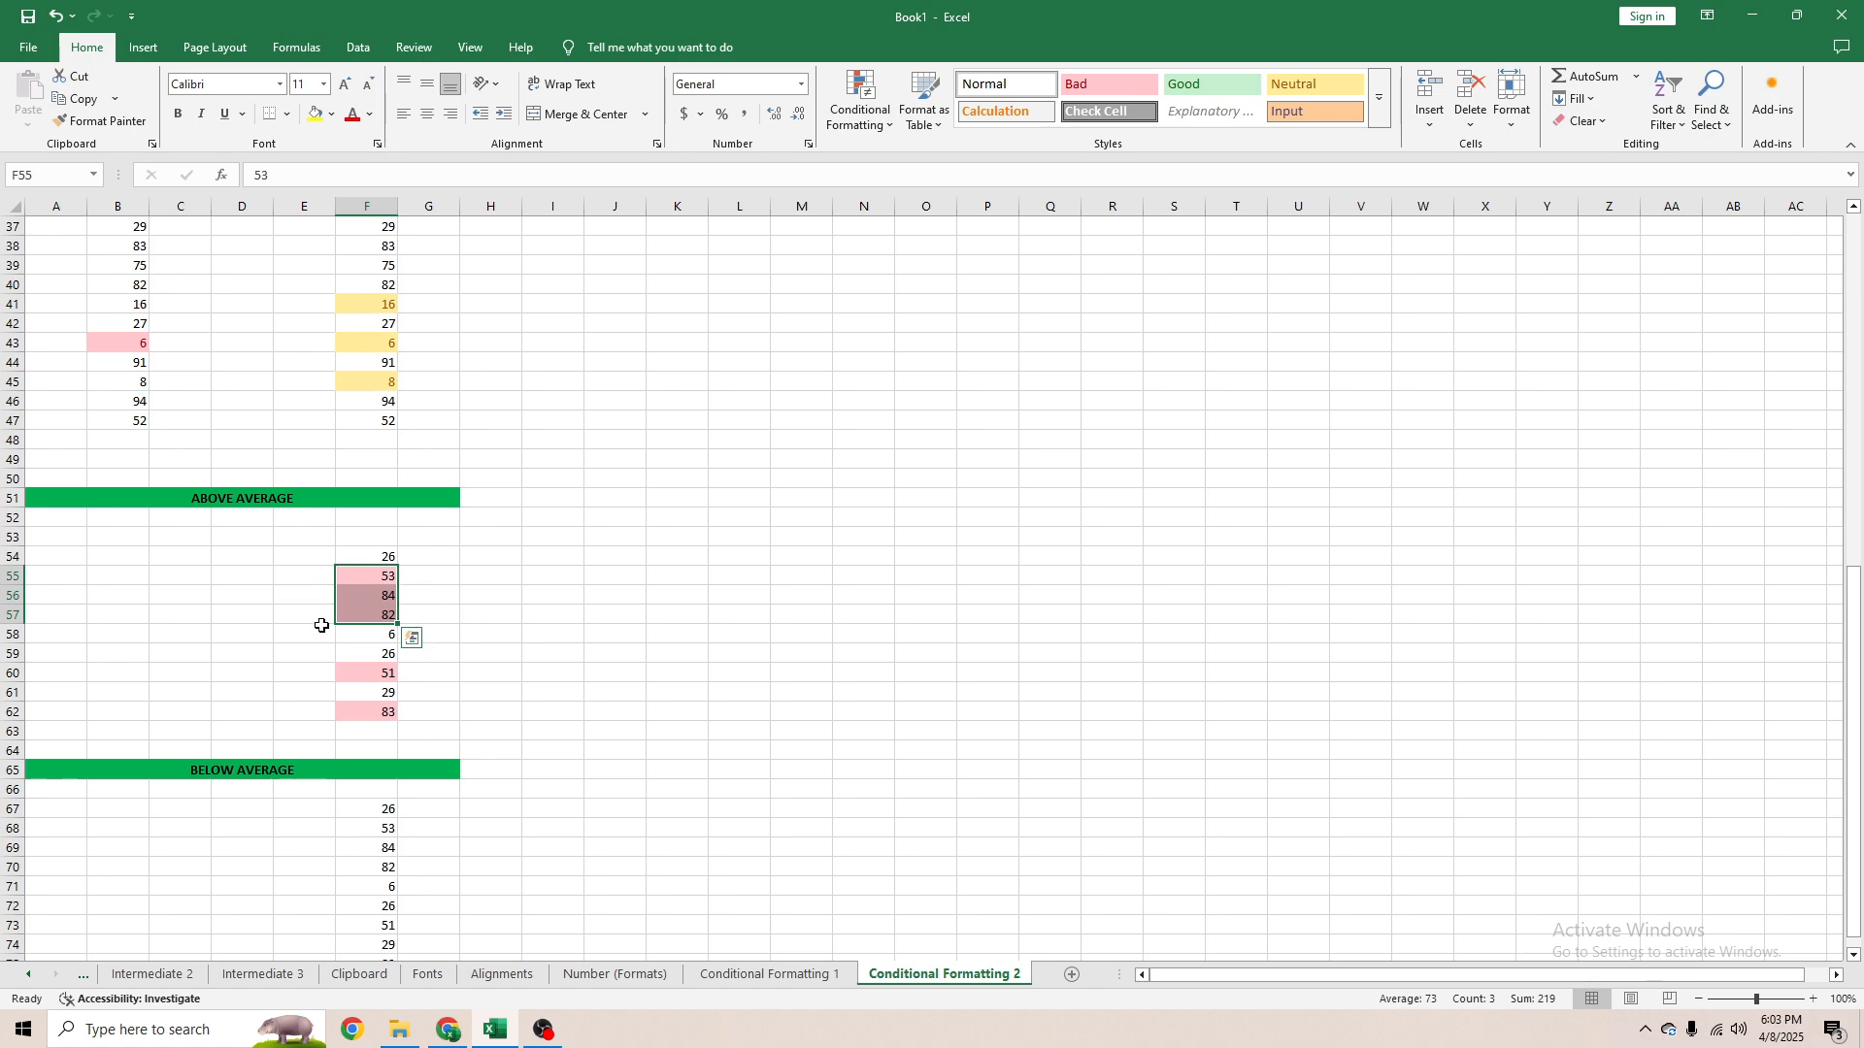
{"action": "left_click_drag", "start_coordinate": [366, 578], "coordinate": [371, 694]}
{"action": "left_click", "coordinate": [551, 656]}
{"action": "left_click", "coordinate": [381, 561]}
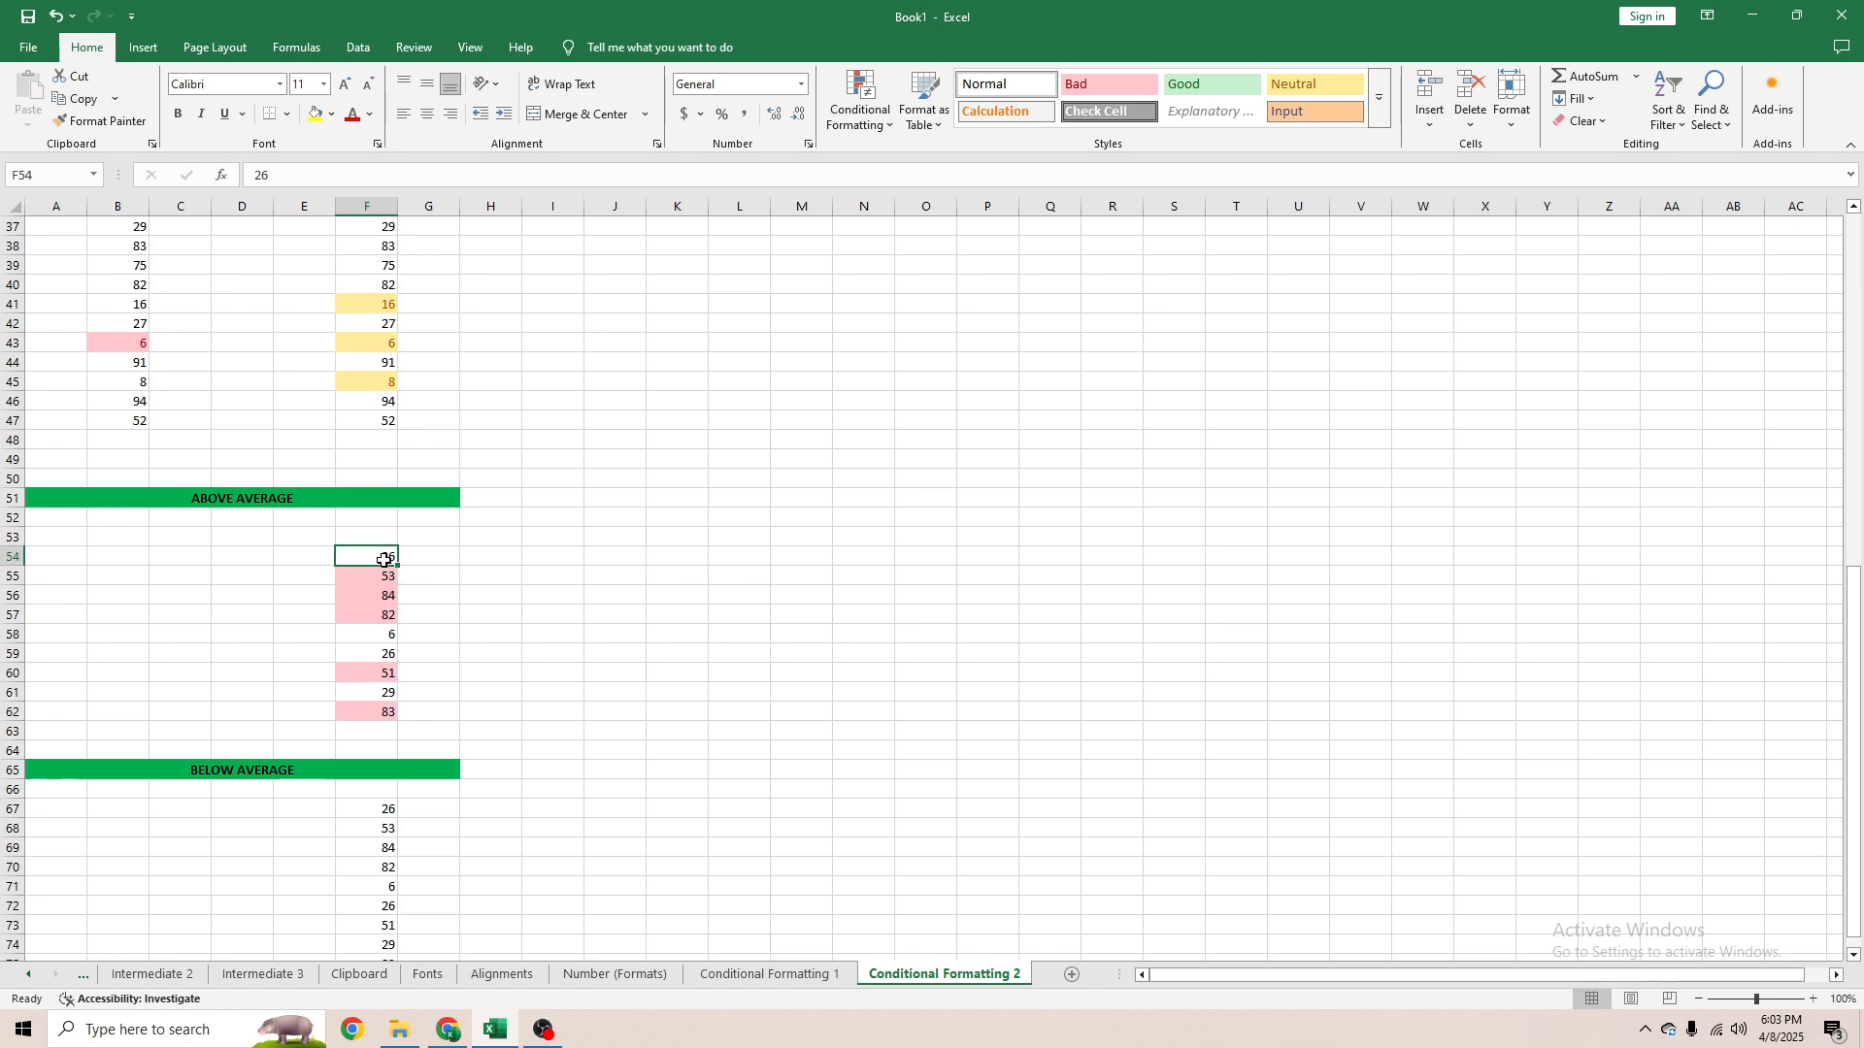
{"action": "left_click_drag", "start_coordinate": [384, 560], "coordinate": [393, 709]}
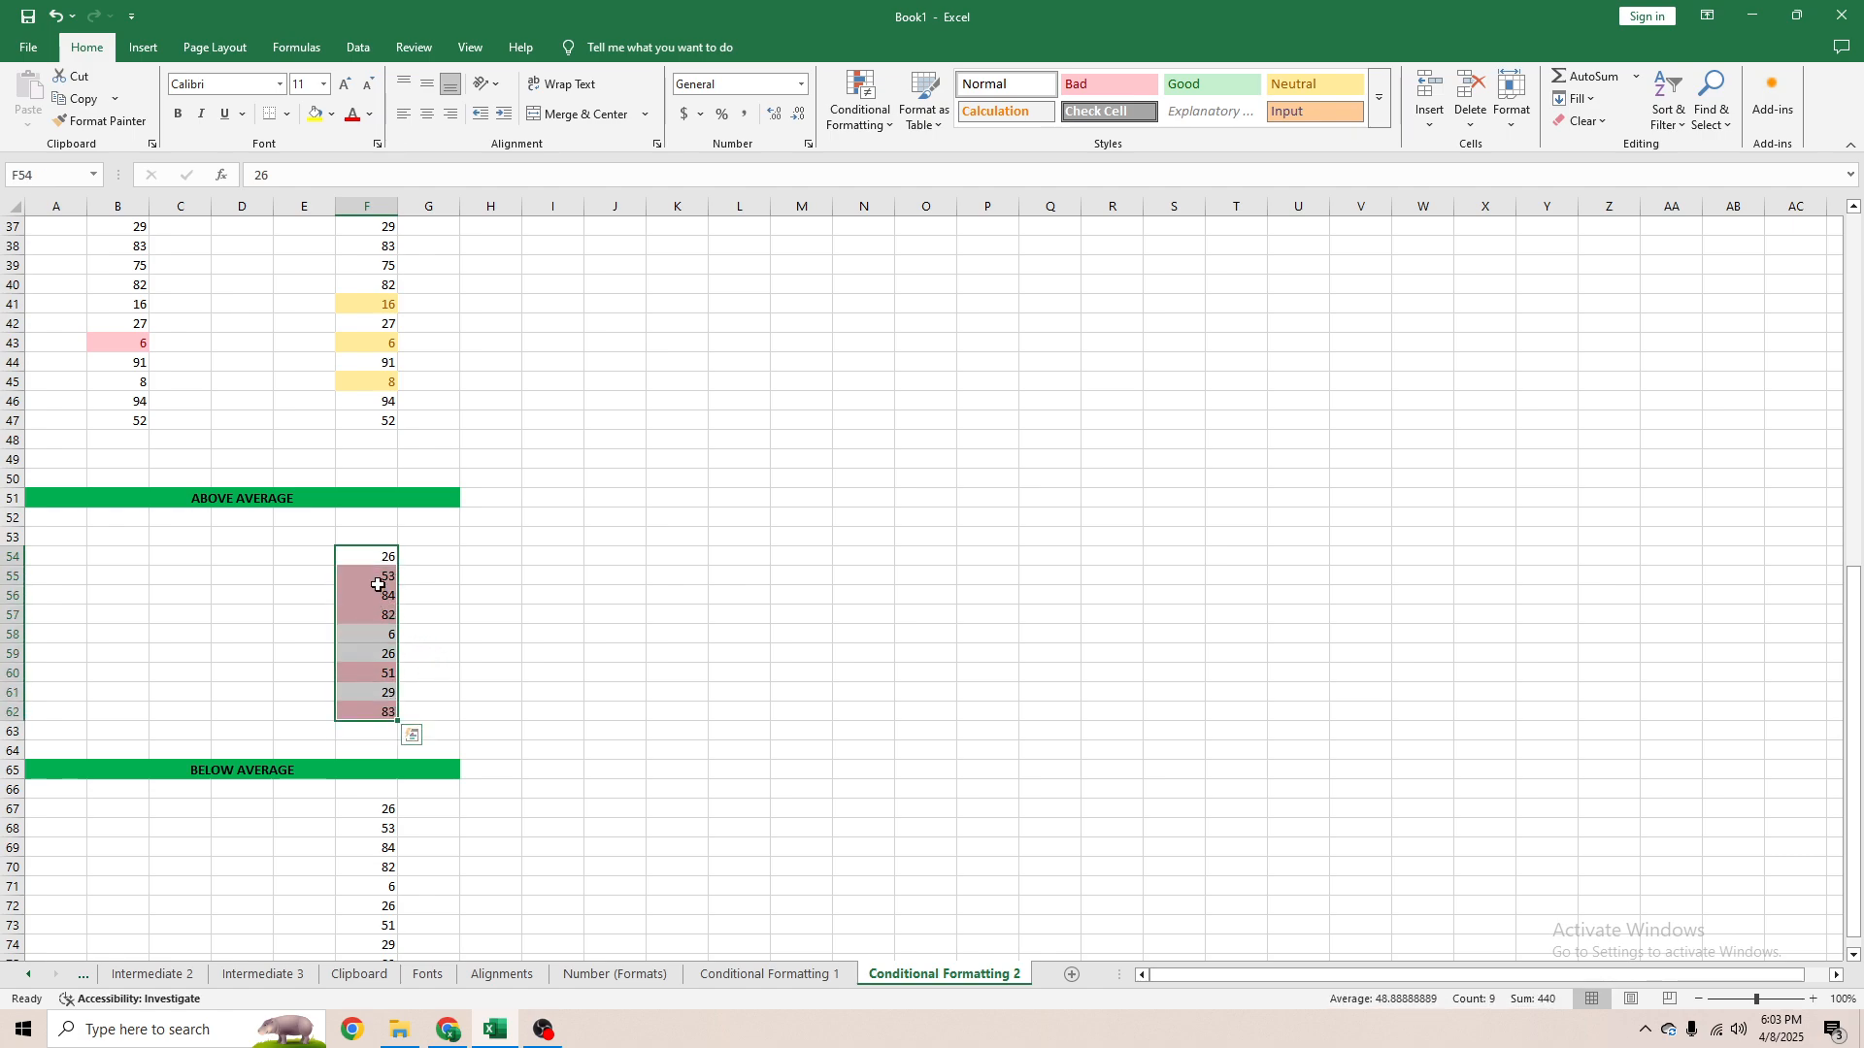
{"action": "left_click_drag", "start_coordinate": [379, 579], "coordinate": [388, 715]}
Calculate the average of F54:F62 in F63 with the AVERAGE function and compare it with F55.
{"action": "left_click", "coordinate": [377, 751]}
{"action": "left_click", "coordinate": [369, 730]}
{"action": "type", "text": "=a"}
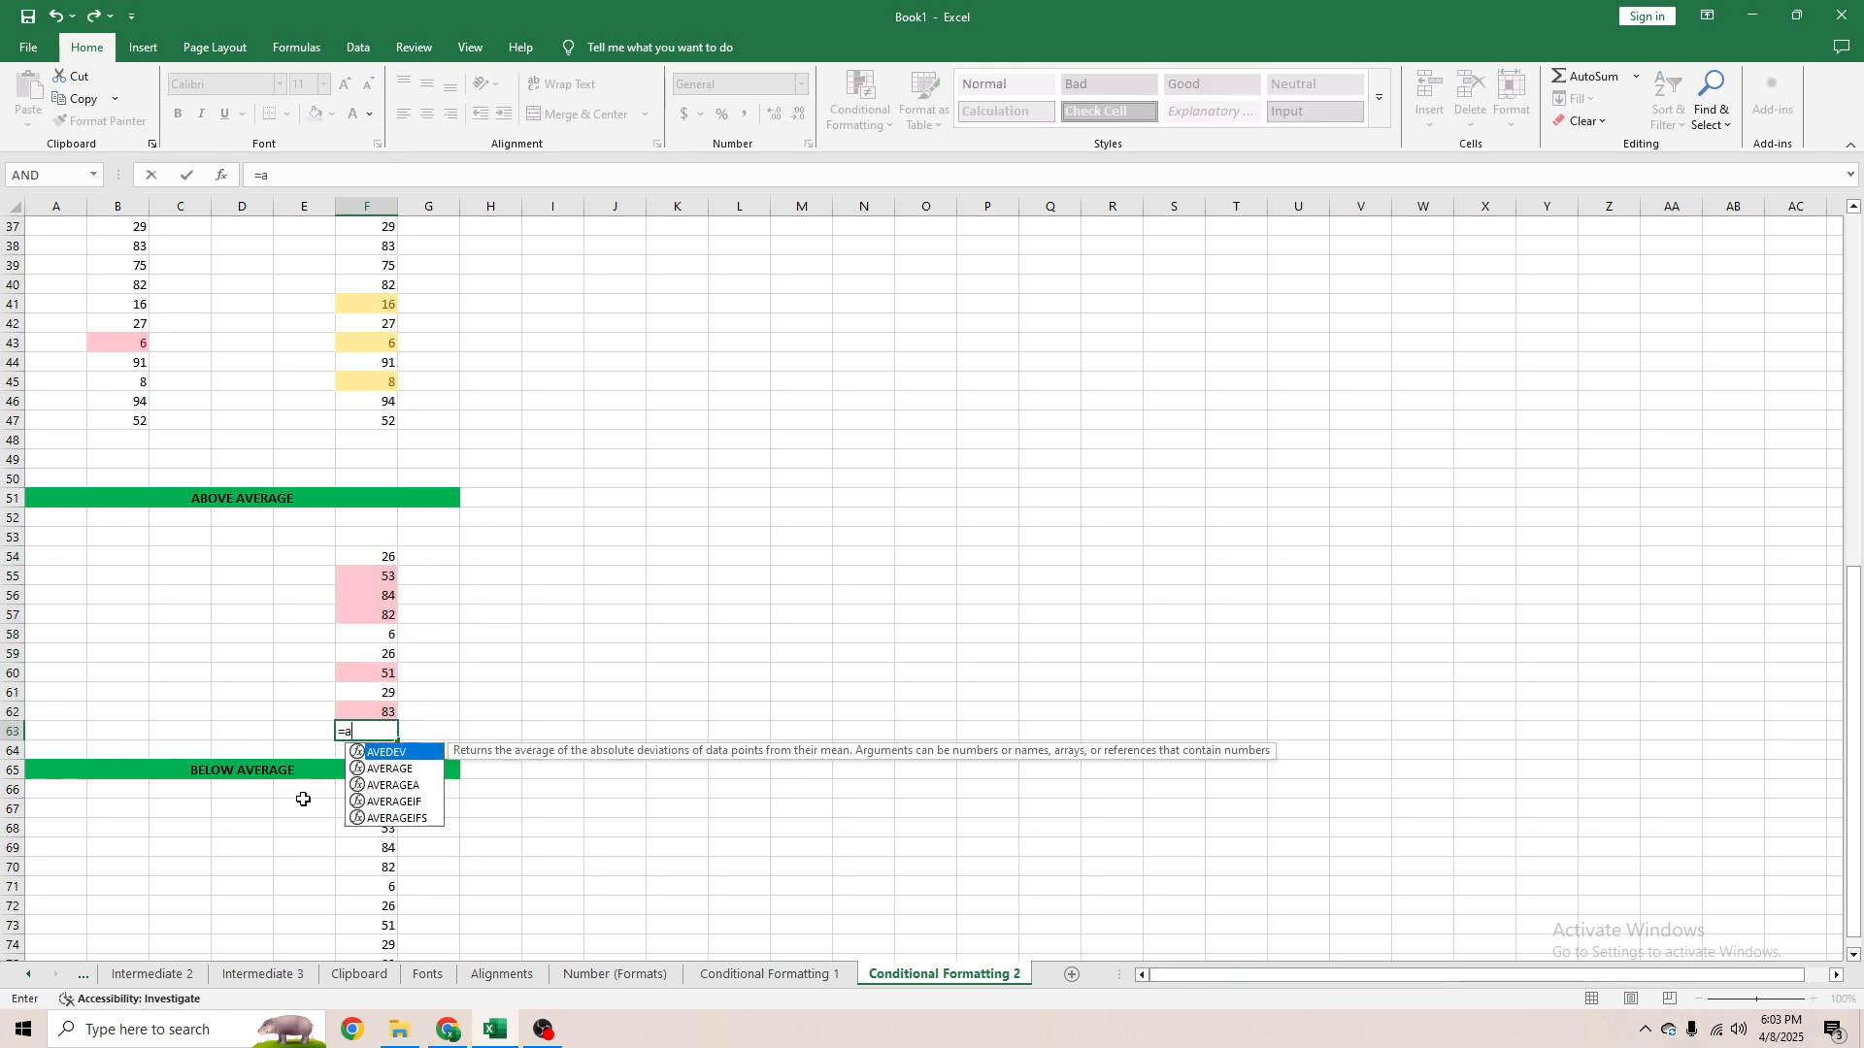
{"action": "key", "text": "Down"}
{"action": "key", "text": "Tab"}
{"action": "key", "text": "Up"}
{"action": "key", "text": "ctrl+shift+Up"}
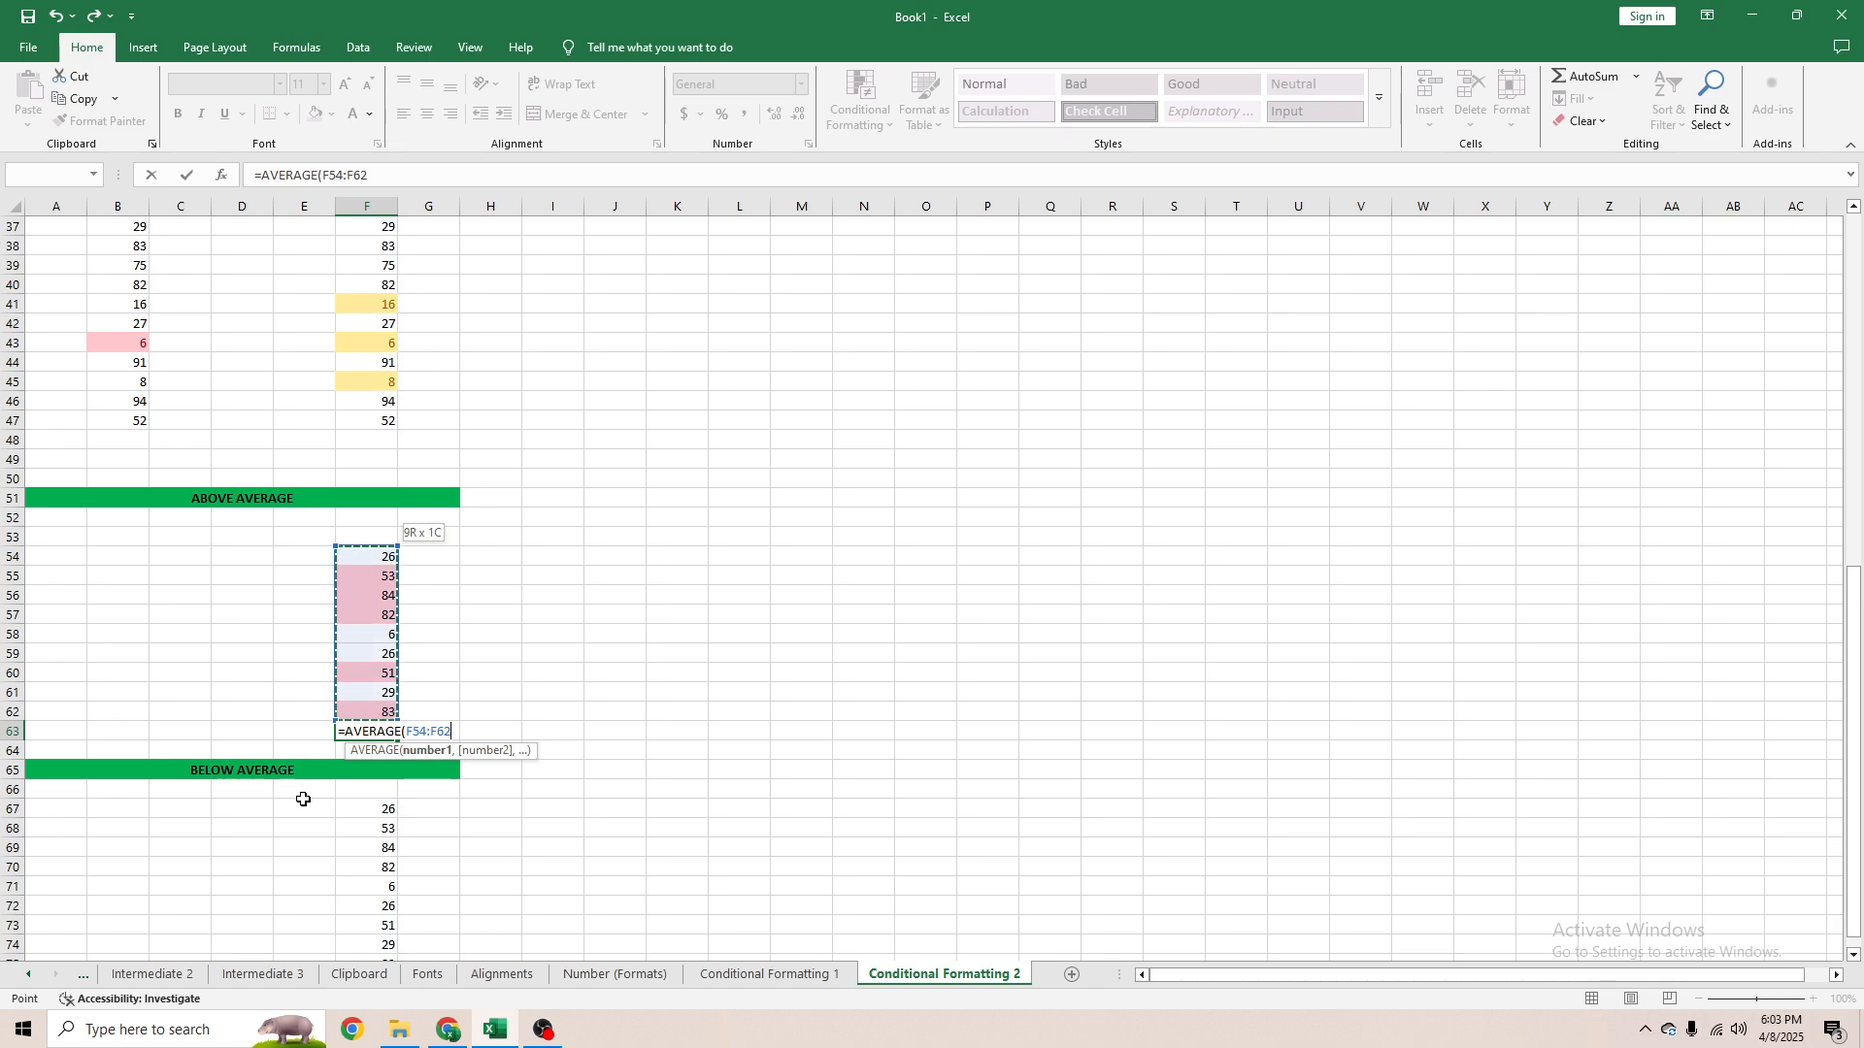
{"action": "key", "text": "Return"}
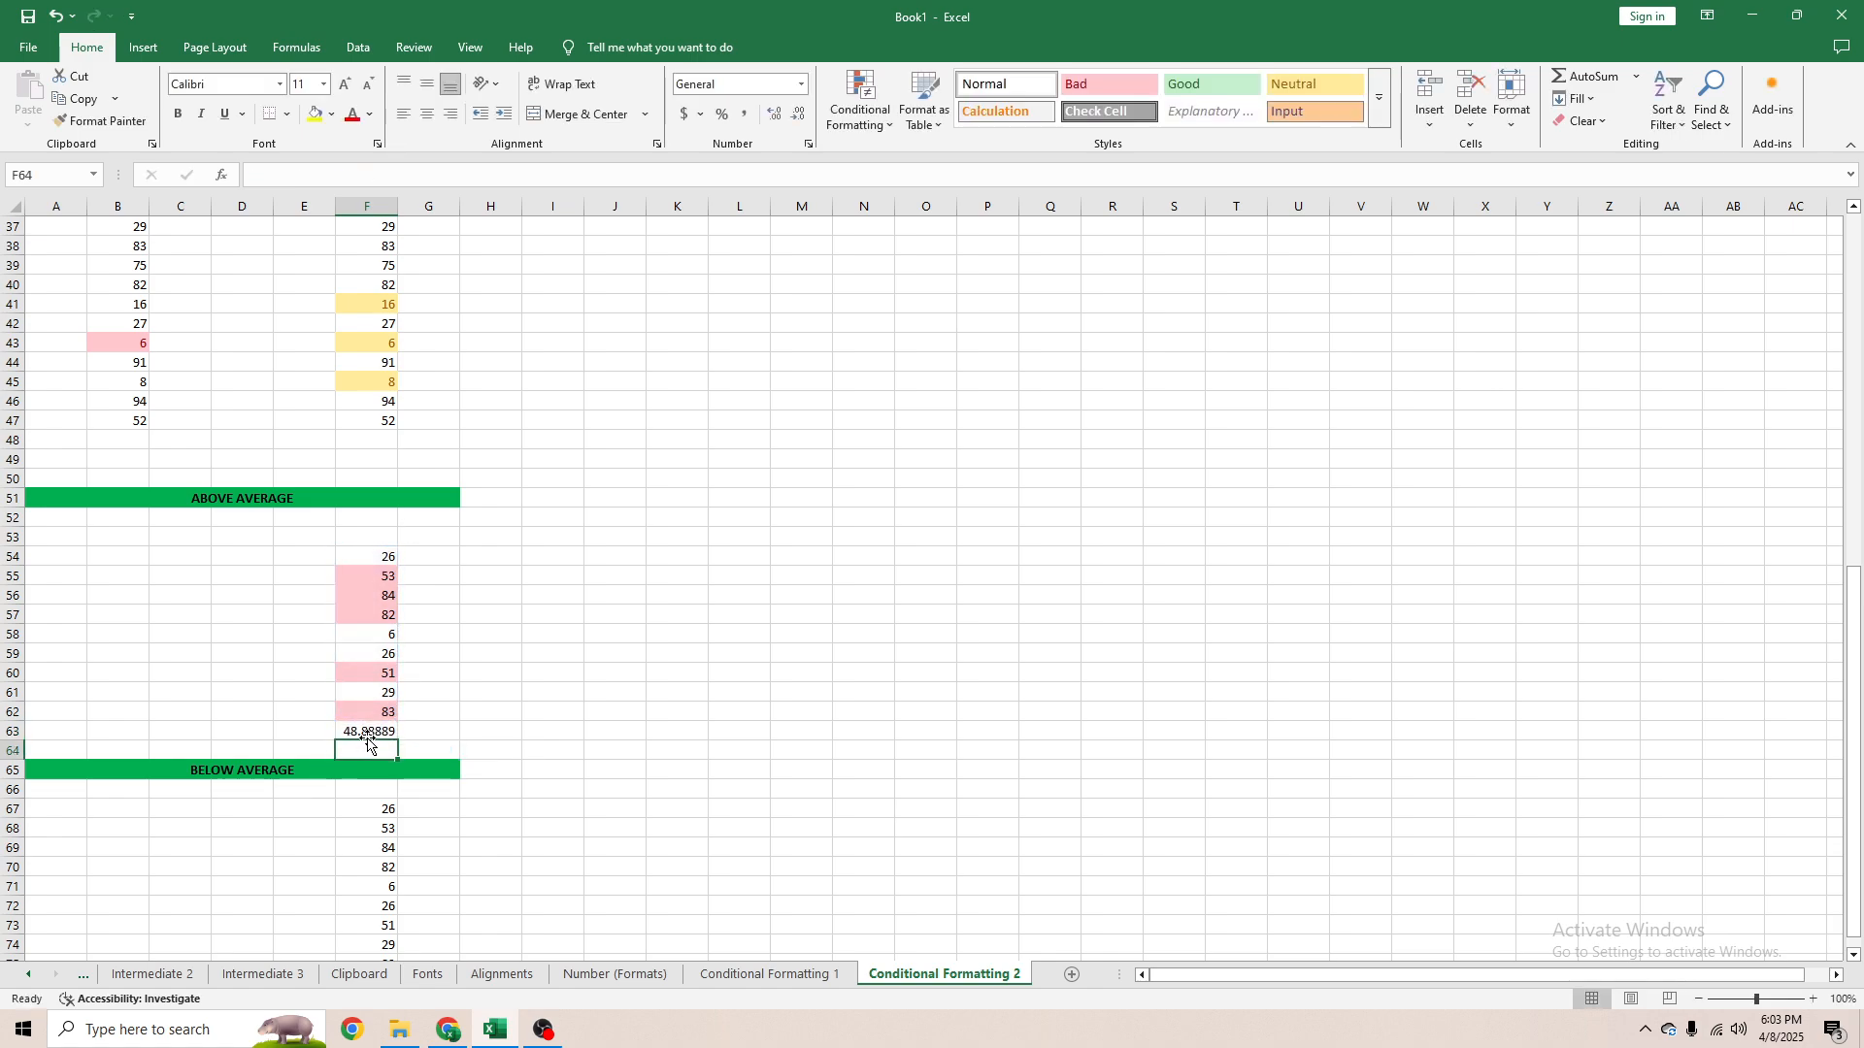
{"action": "left_click", "coordinate": [369, 733]}
{"action": "left_click", "coordinate": [372, 577]}
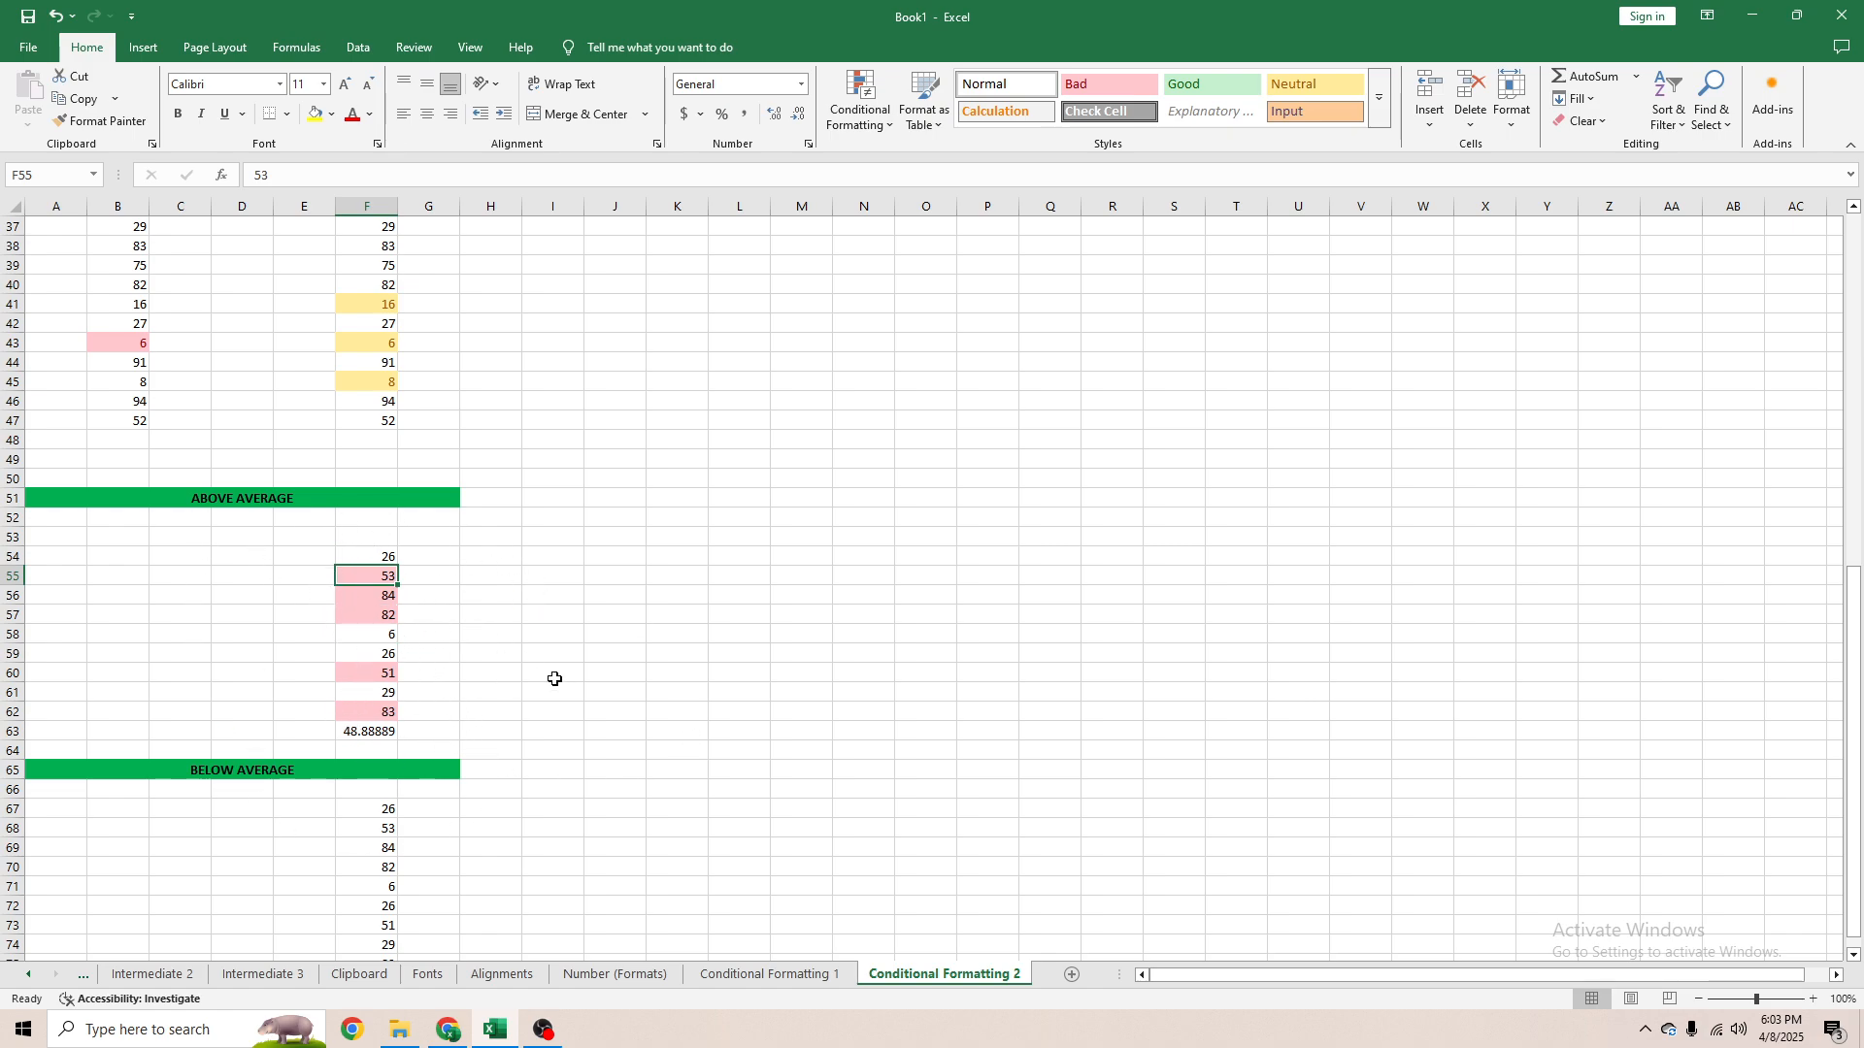
Highlight the below-average values in F67:F75 using Light Red Fill with Dark Red Text.
{"action": "scroll", "coordinate": [383, 723], "scroll_direction": "down", "scroll_amount": 2}
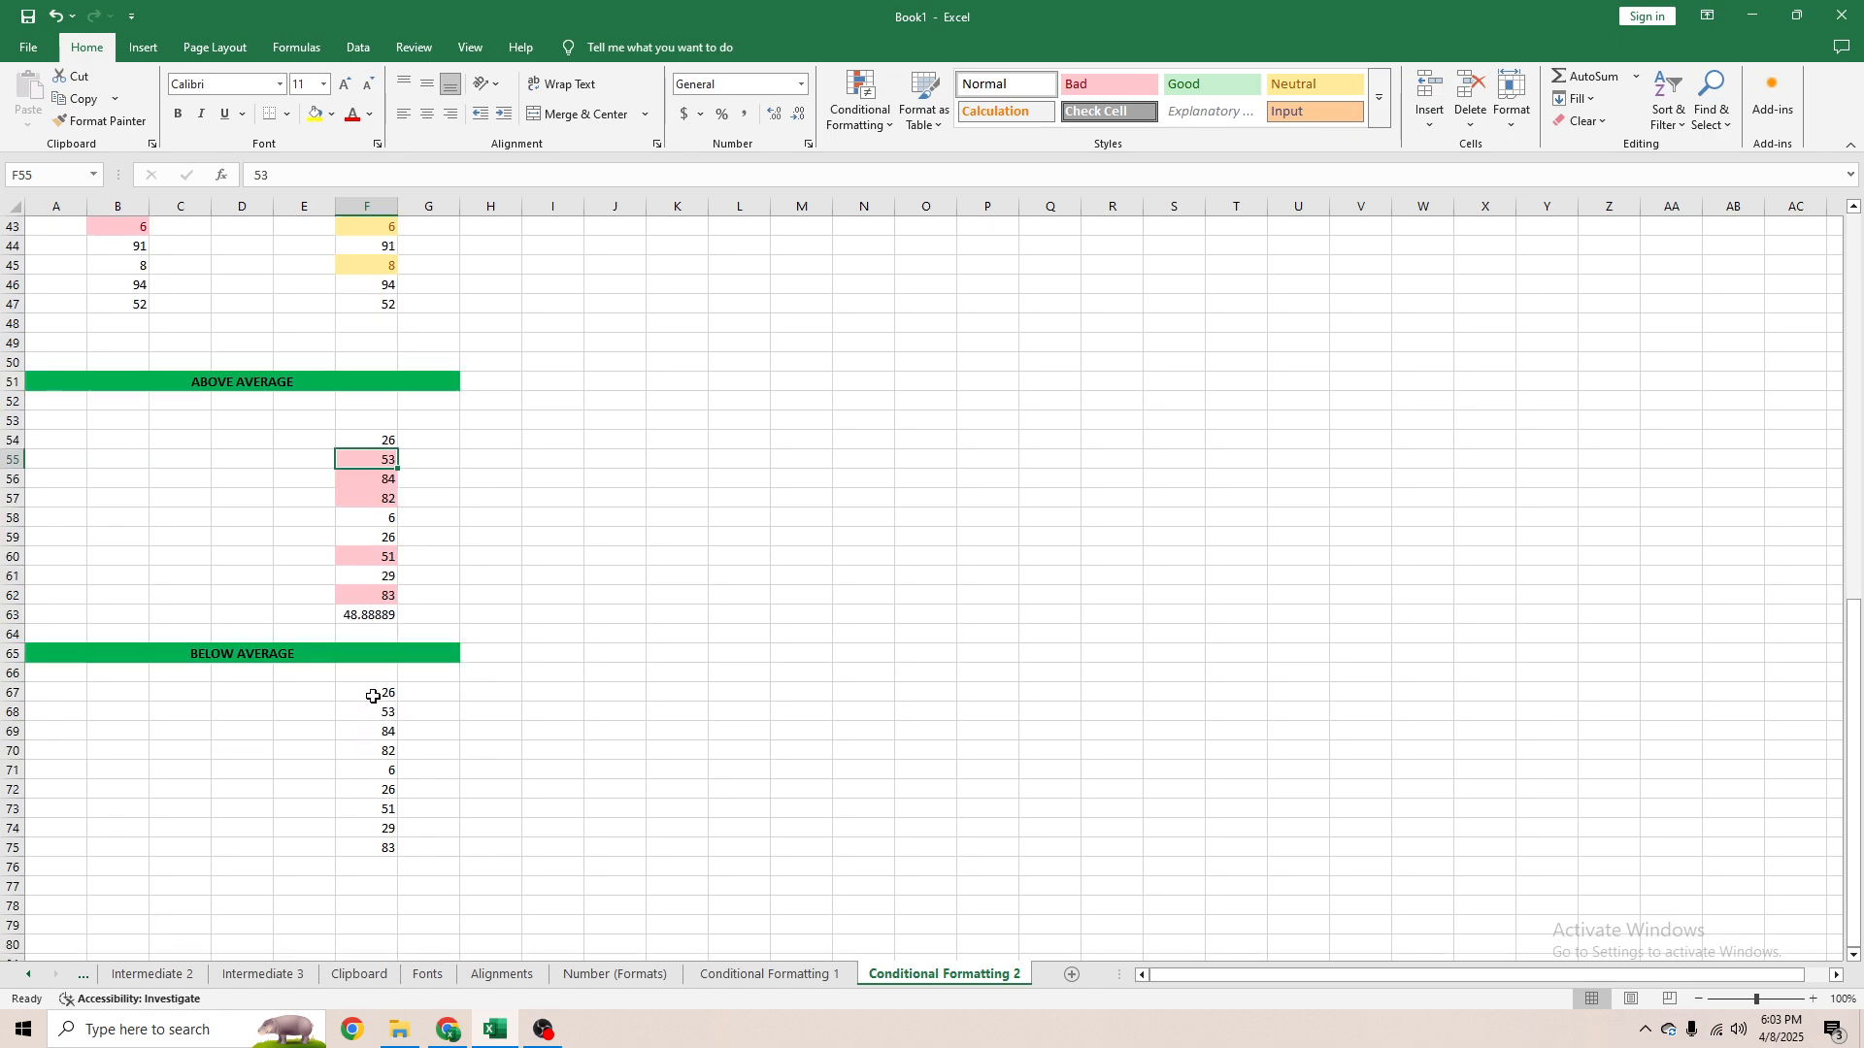
{"action": "left_click_drag", "start_coordinate": [373, 696], "coordinate": [405, 847]}
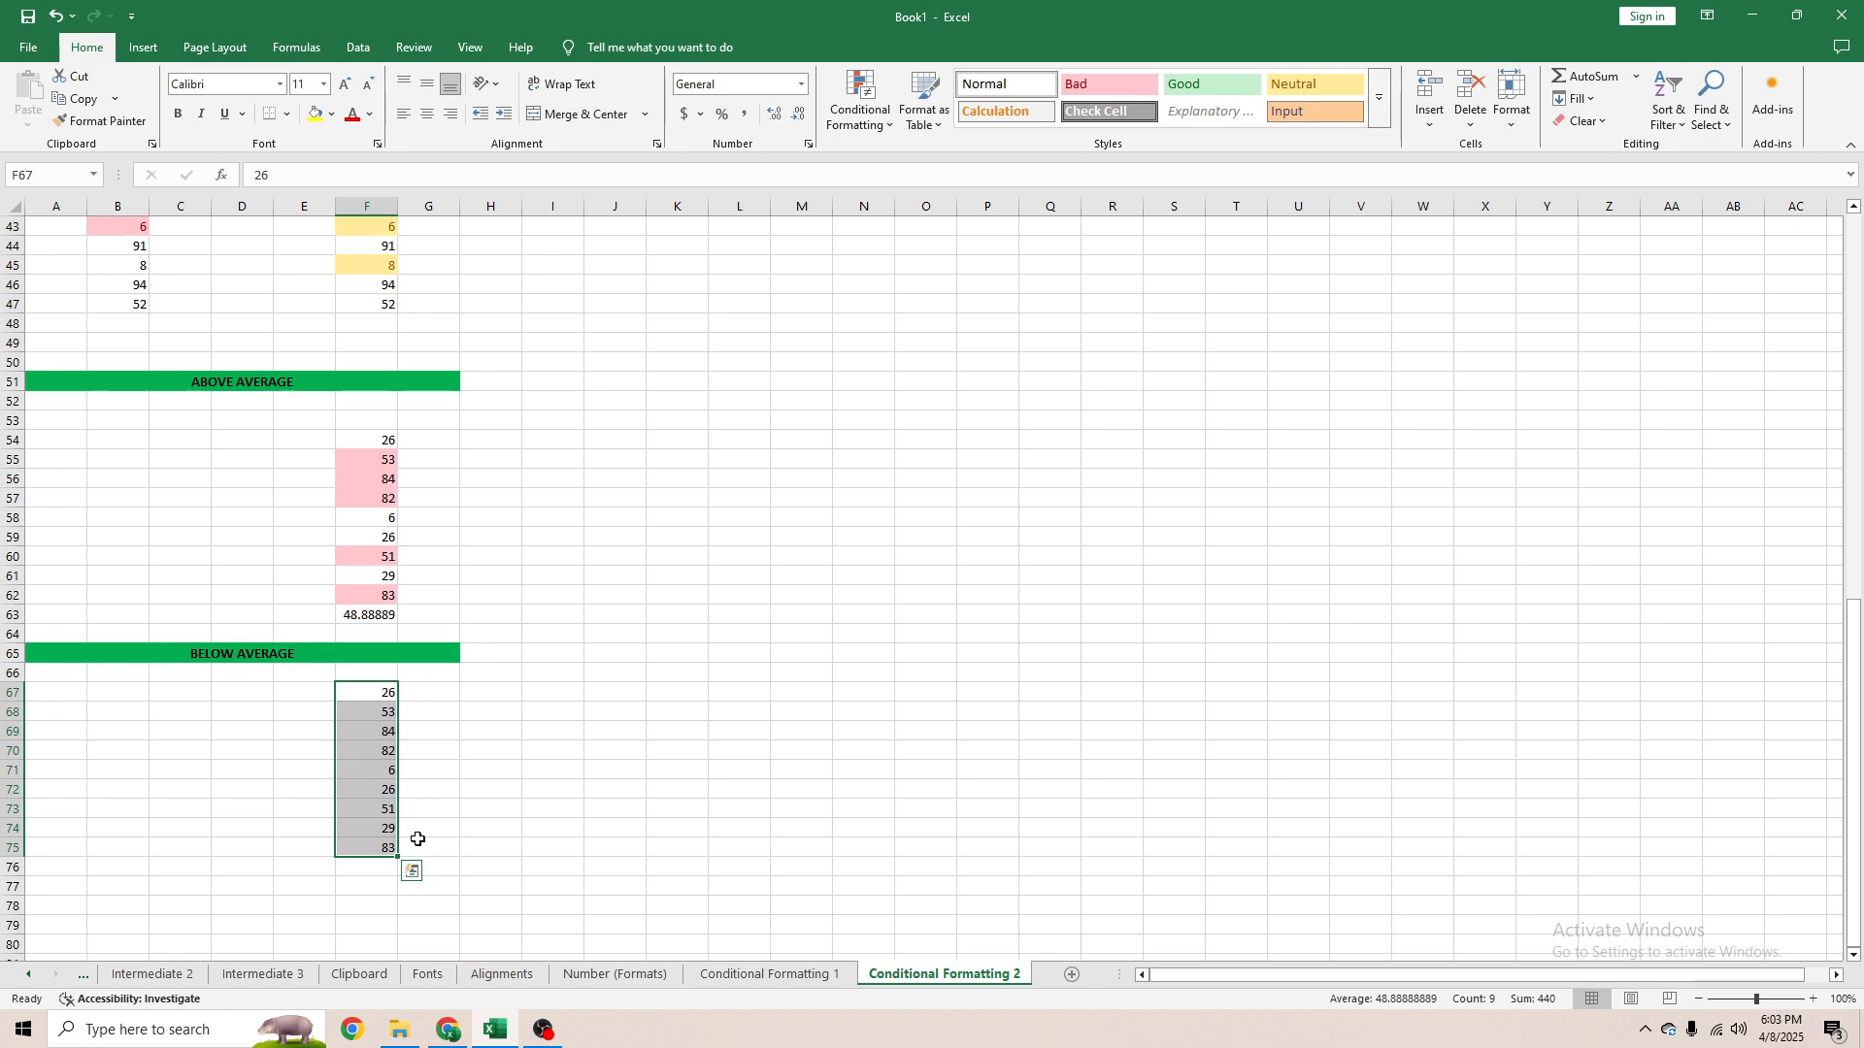
{"action": "left_click", "coordinate": [864, 133]}
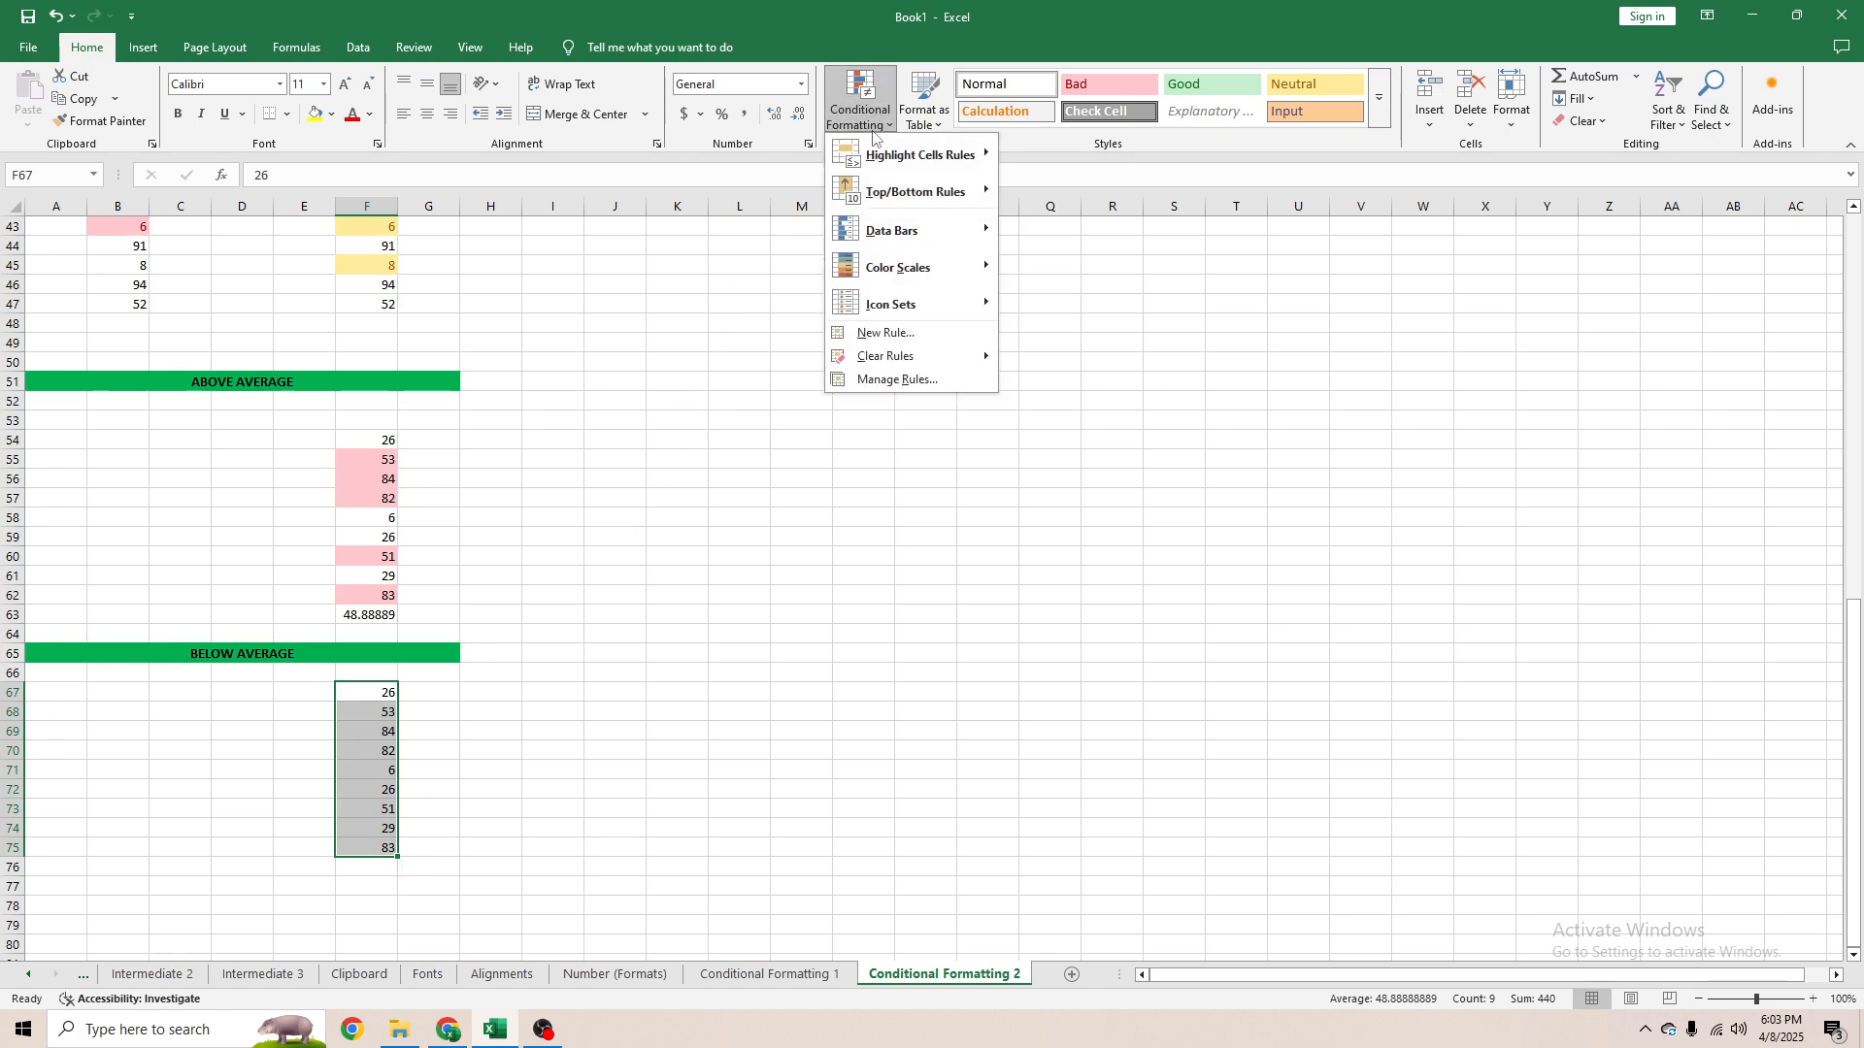
{"action": "mouse_move", "coordinate": [918, 192]}
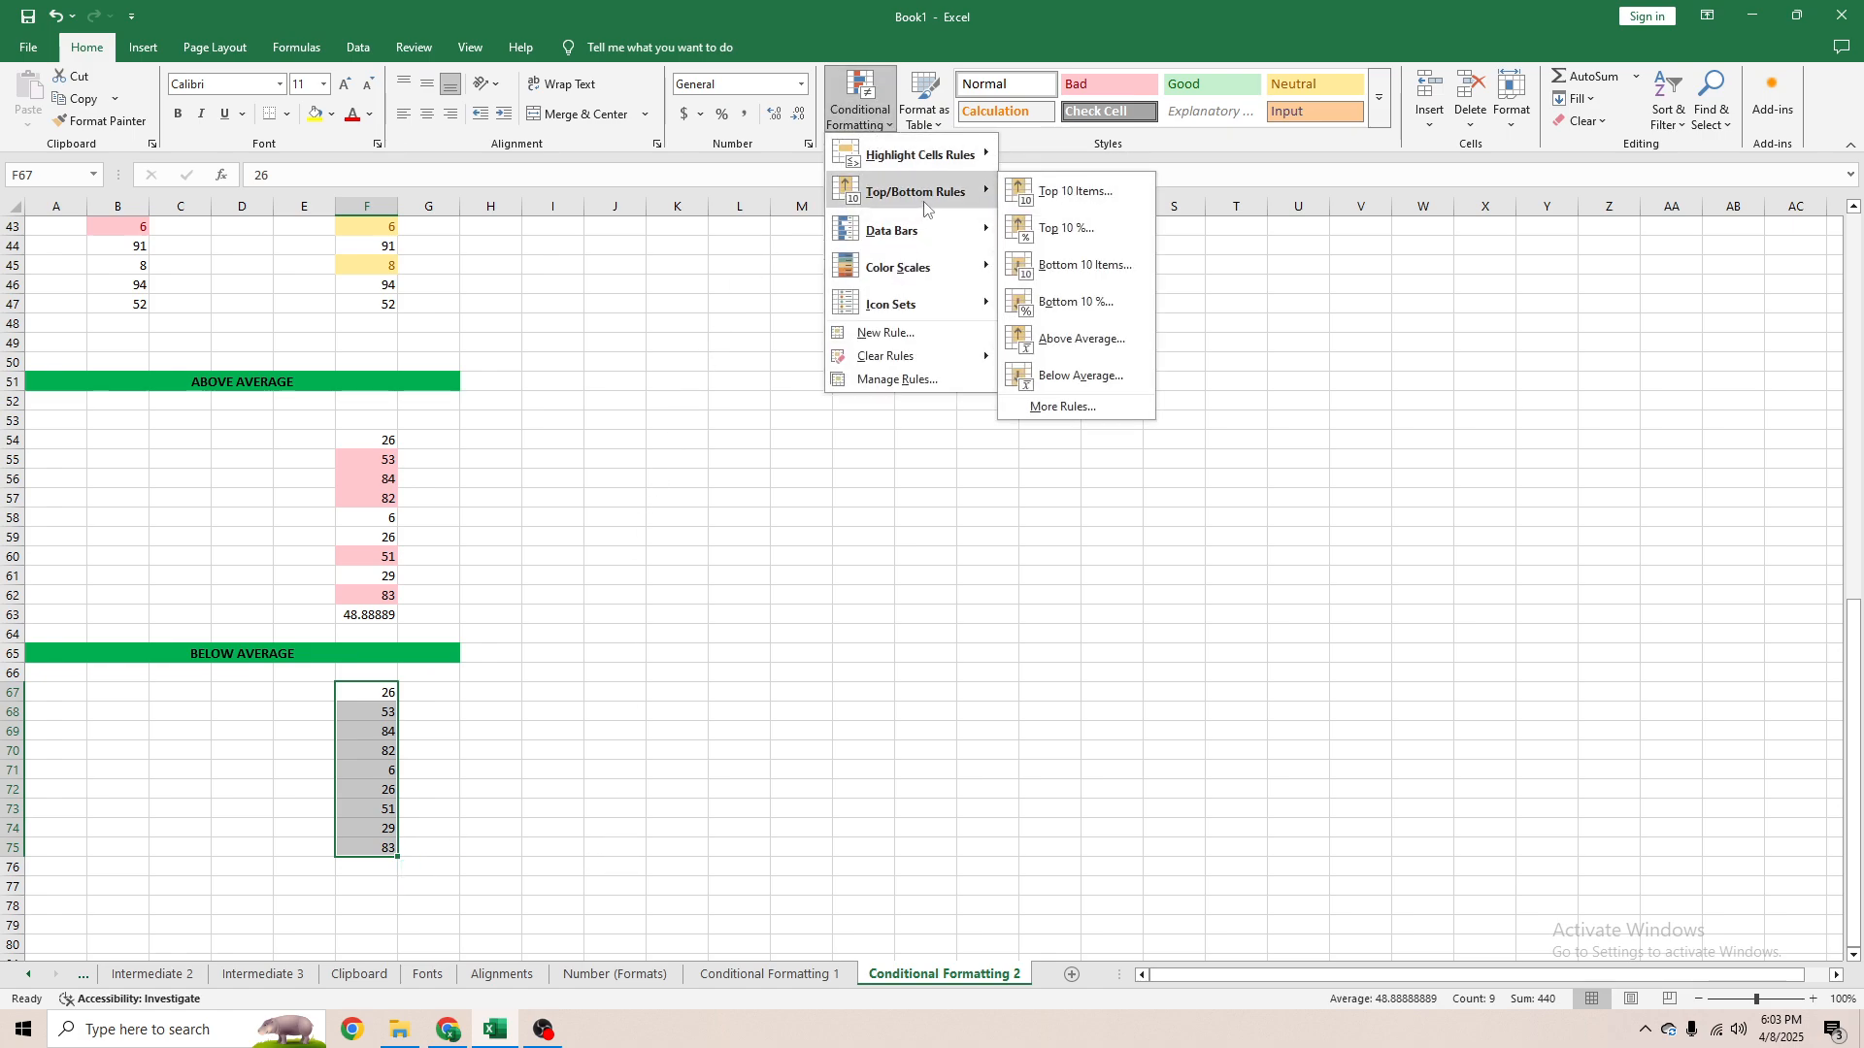
{"action": "left_click", "coordinate": [1068, 382]}
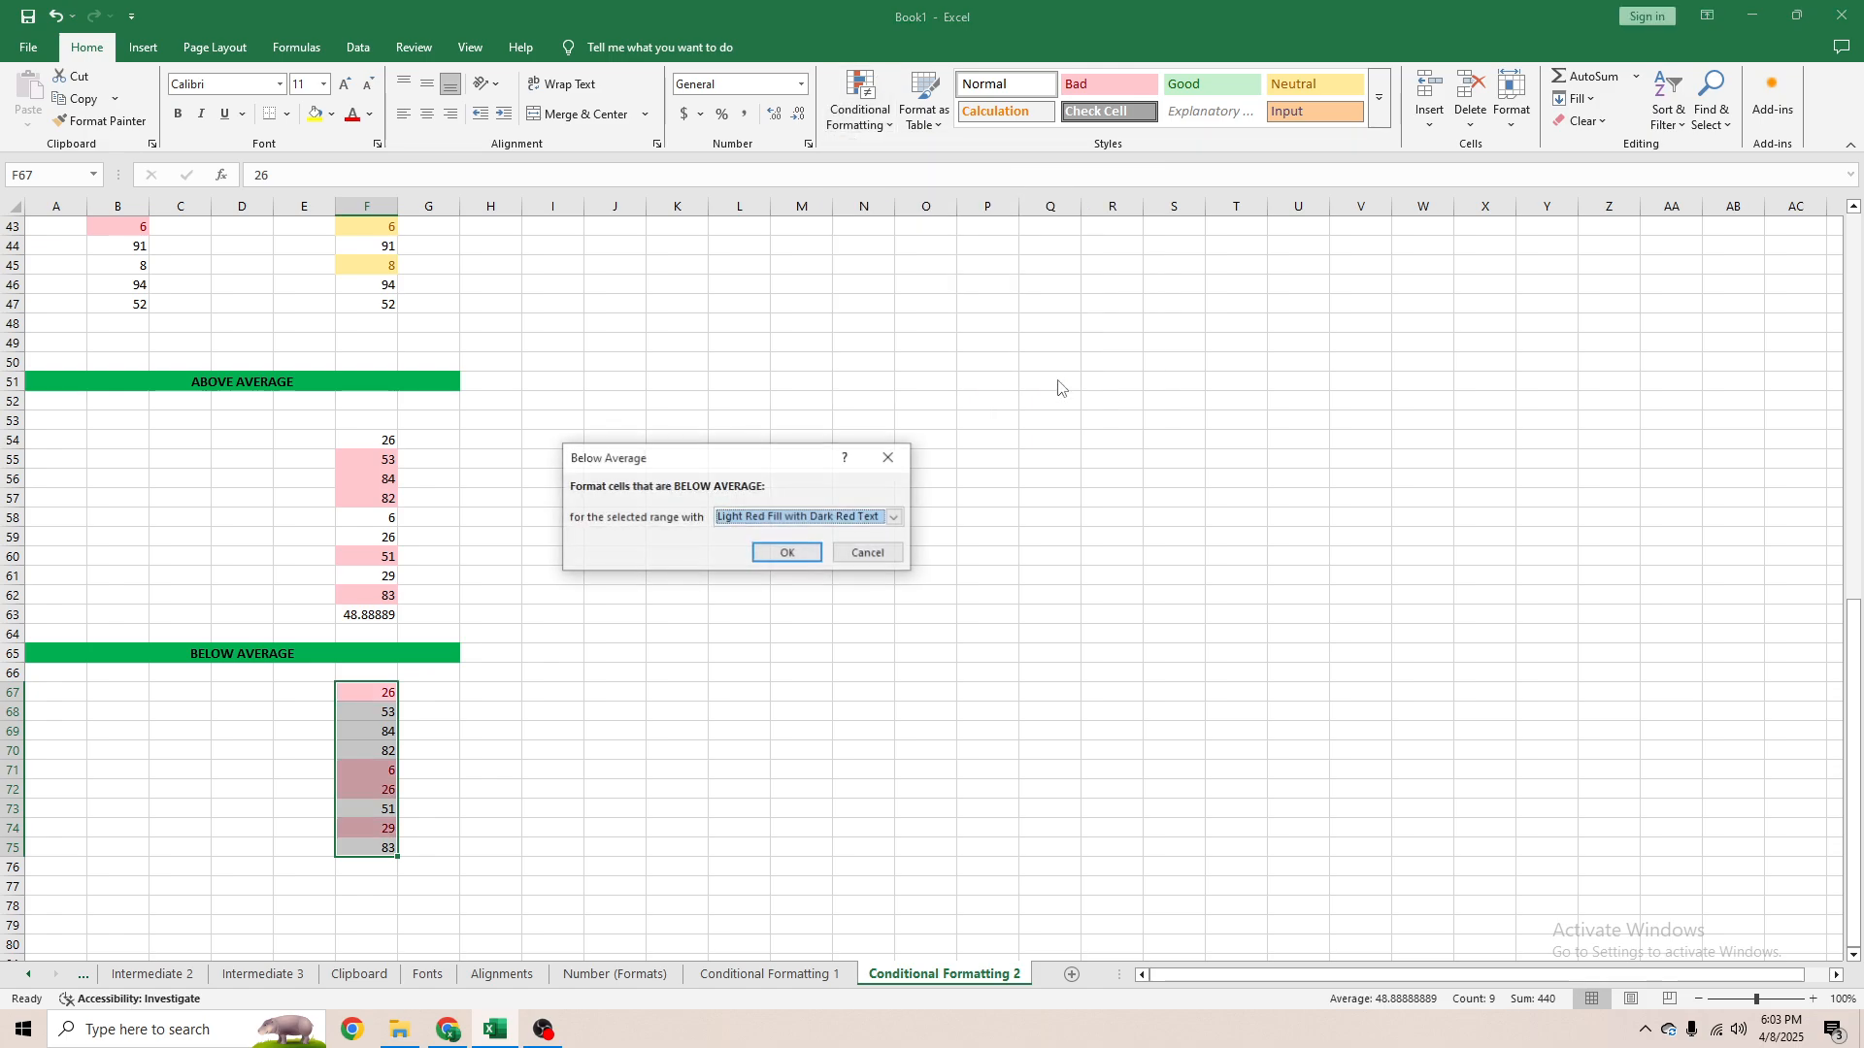
{"action": "left_click", "coordinate": [788, 553]}
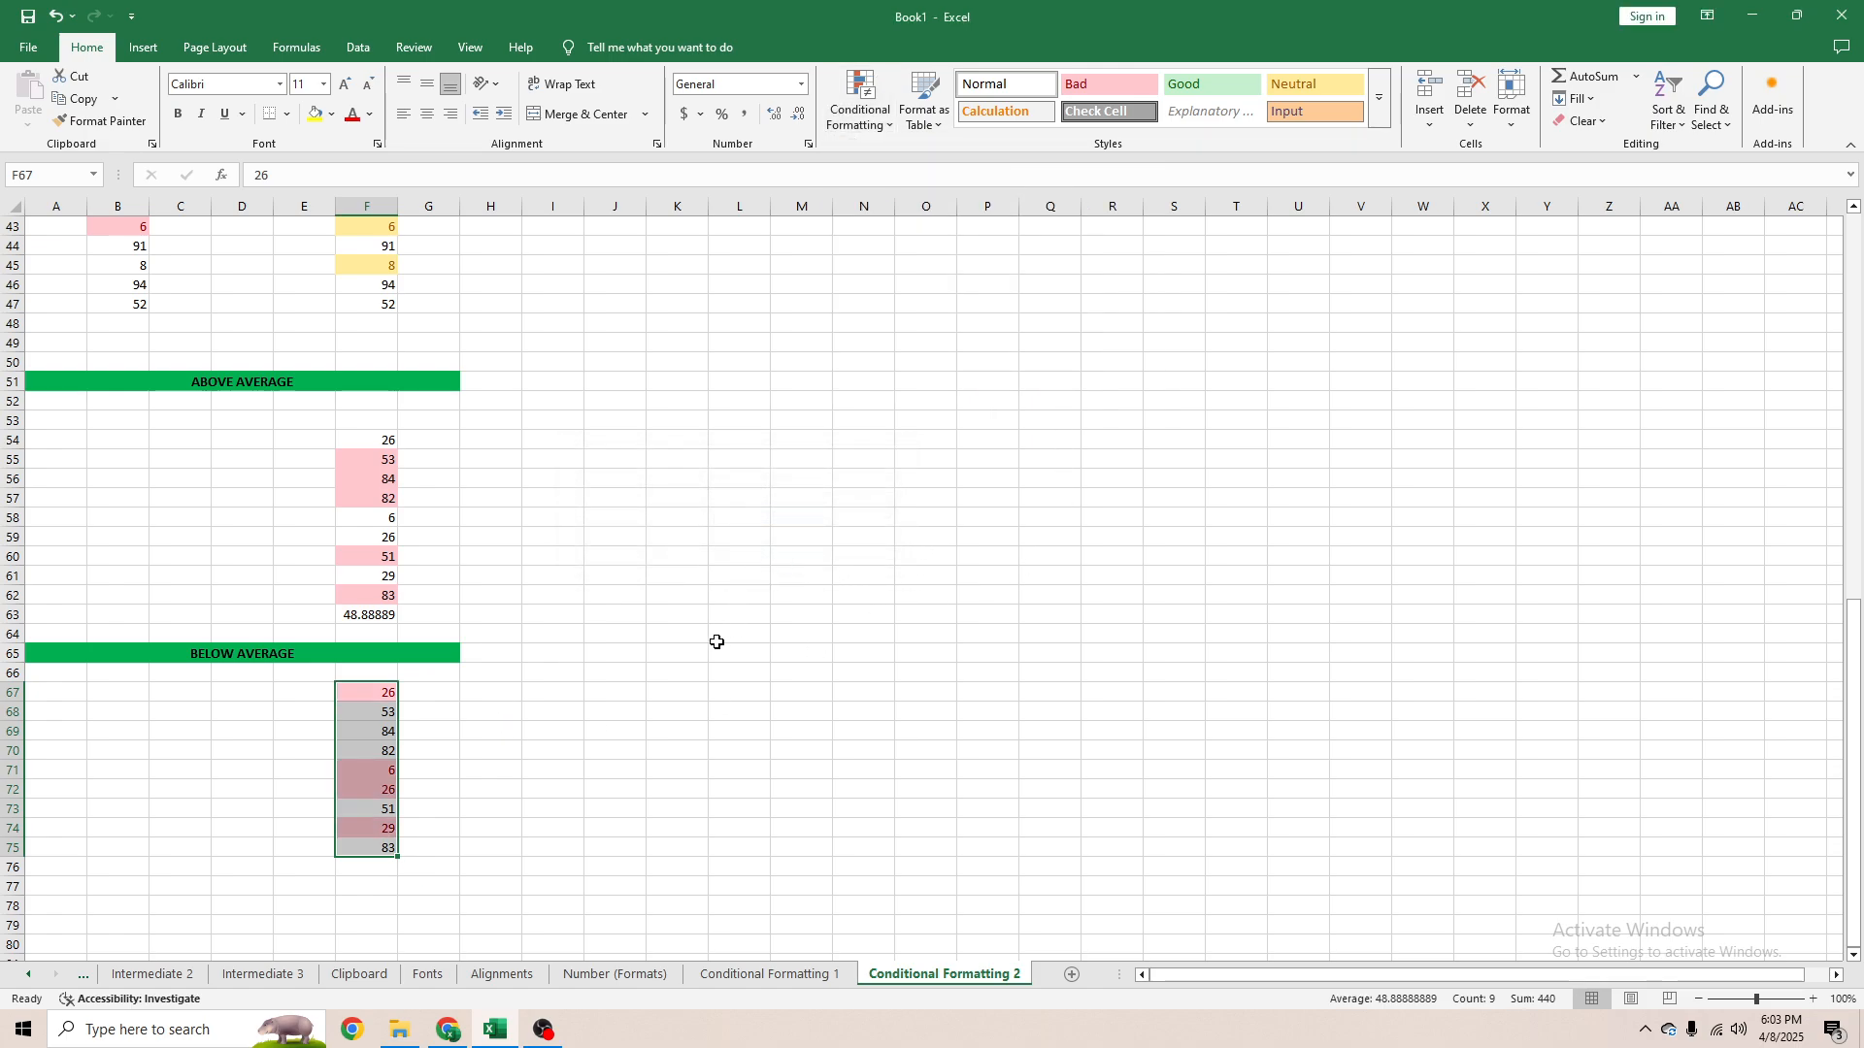
Examine which numbers are highlighted in the BELOW AVERAGE list F67:F75, and review the sheet's other Top/Bottom rule lists.
{"action": "left_click_drag", "start_coordinate": [375, 695], "coordinate": [381, 846]}
{"action": "left_click", "coordinate": [457, 707]}
{"action": "left_click_drag", "start_coordinate": [373, 693], "coordinate": [383, 846]}
{"action": "left_click", "coordinate": [632, 870]}
{"action": "left_click", "coordinate": [387, 851]}
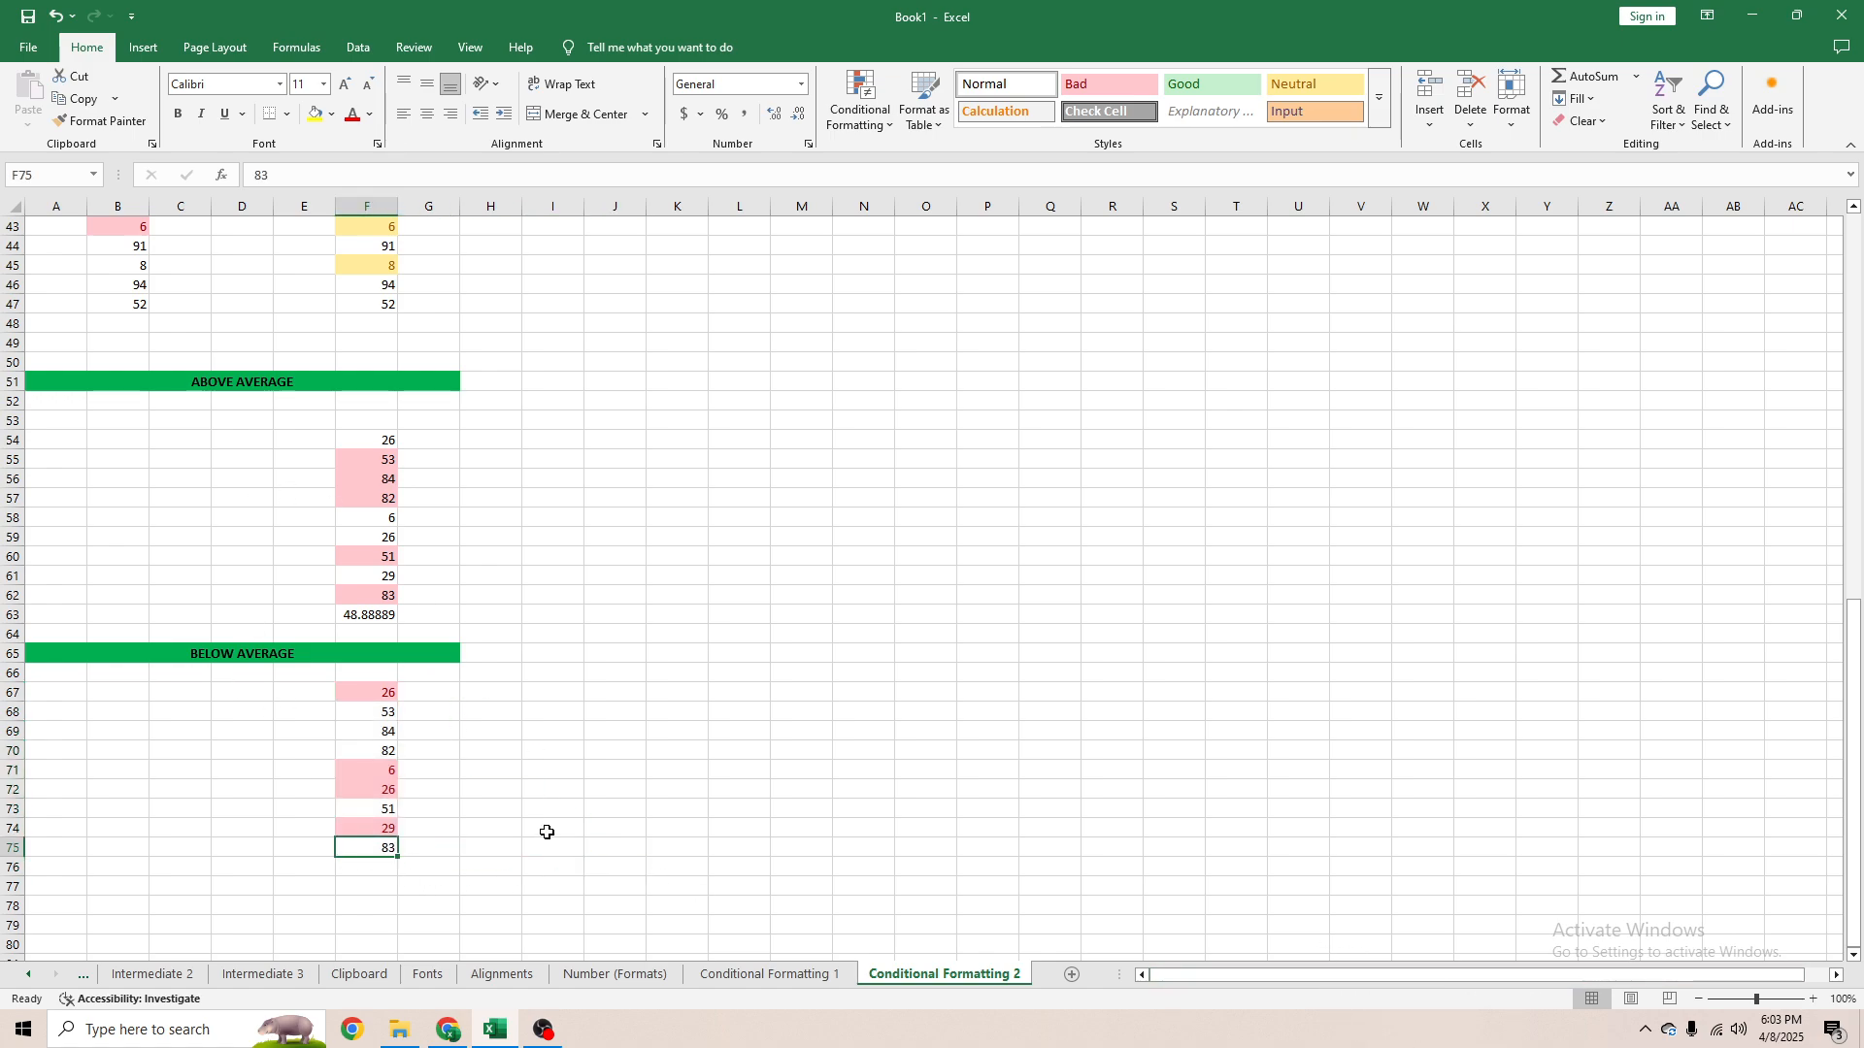
{"action": "scroll", "coordinate": [443, 775], "scroll_direction": "up", "scroll_amount": 14}
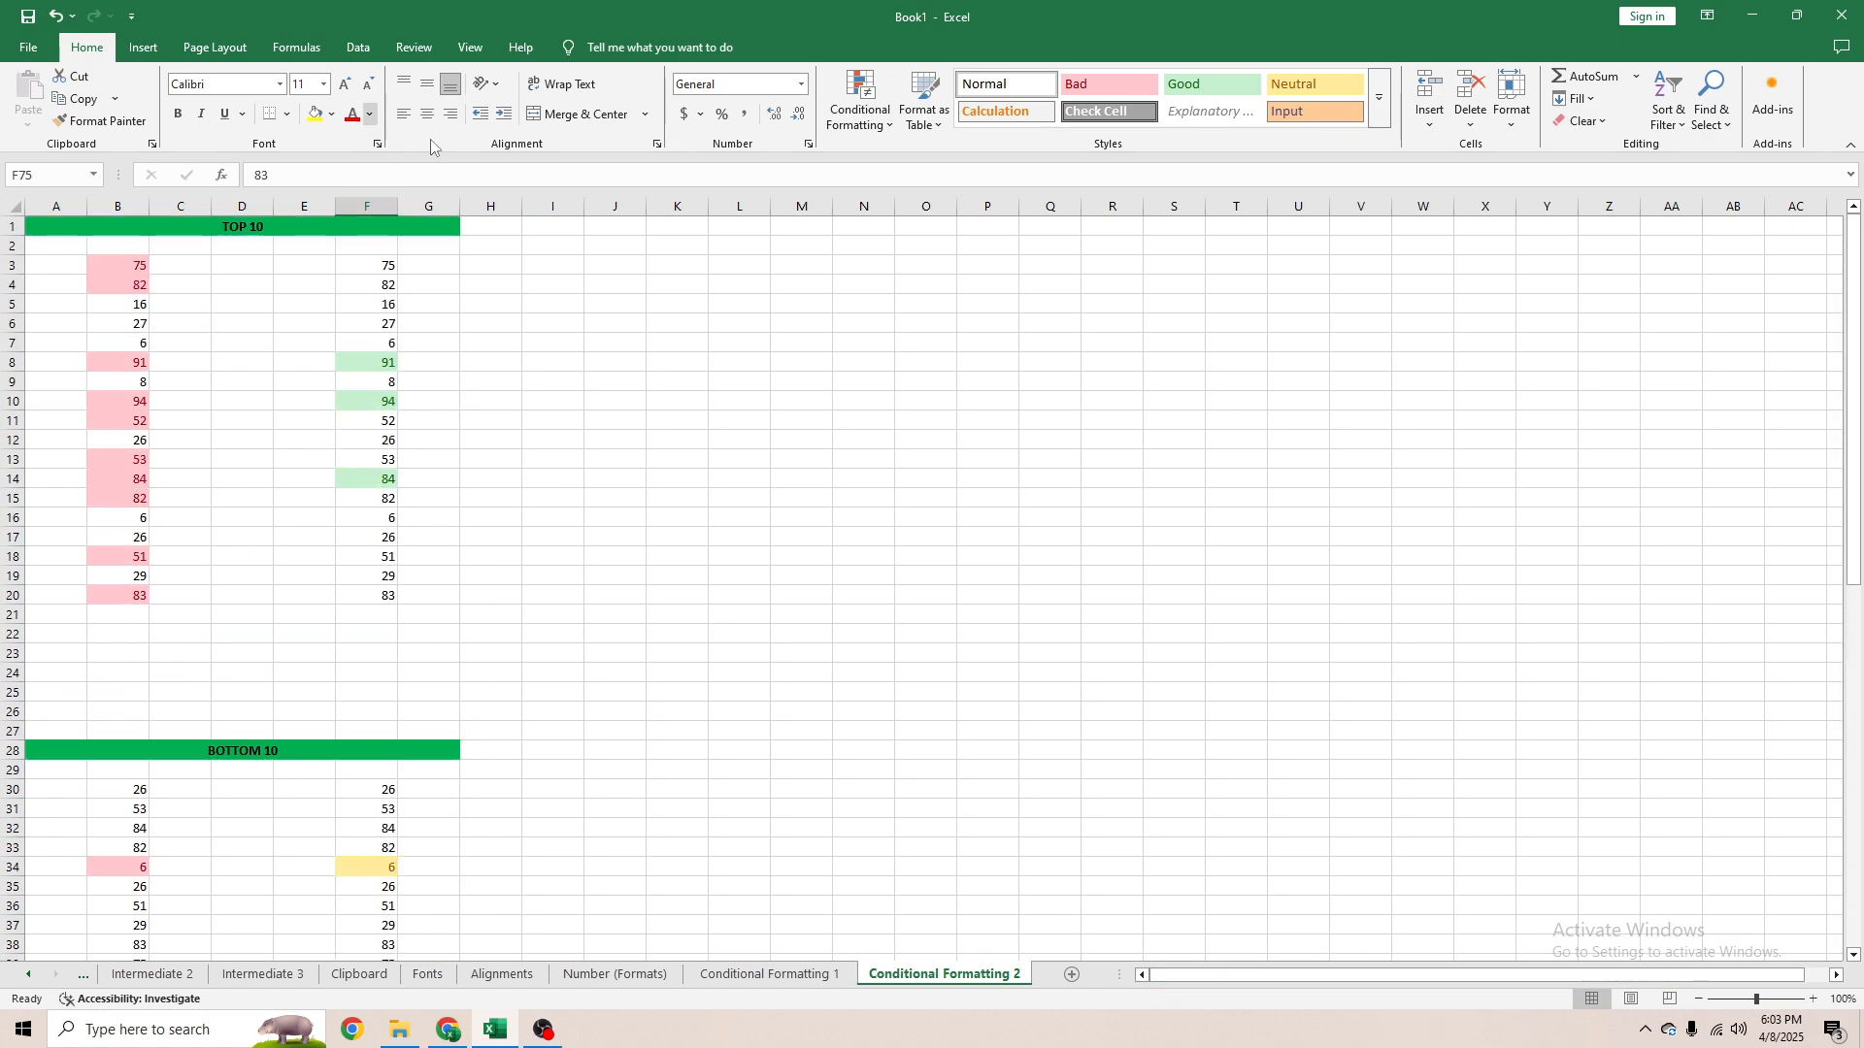
{"action": "scroll", "coordinate": [411, 456], "scroll_direction": "down", "scroll_amount": 5}
{"action": "scroll", "coordinate": [227, 412], "scroll_direction": "up", "scroll_amount": 5}
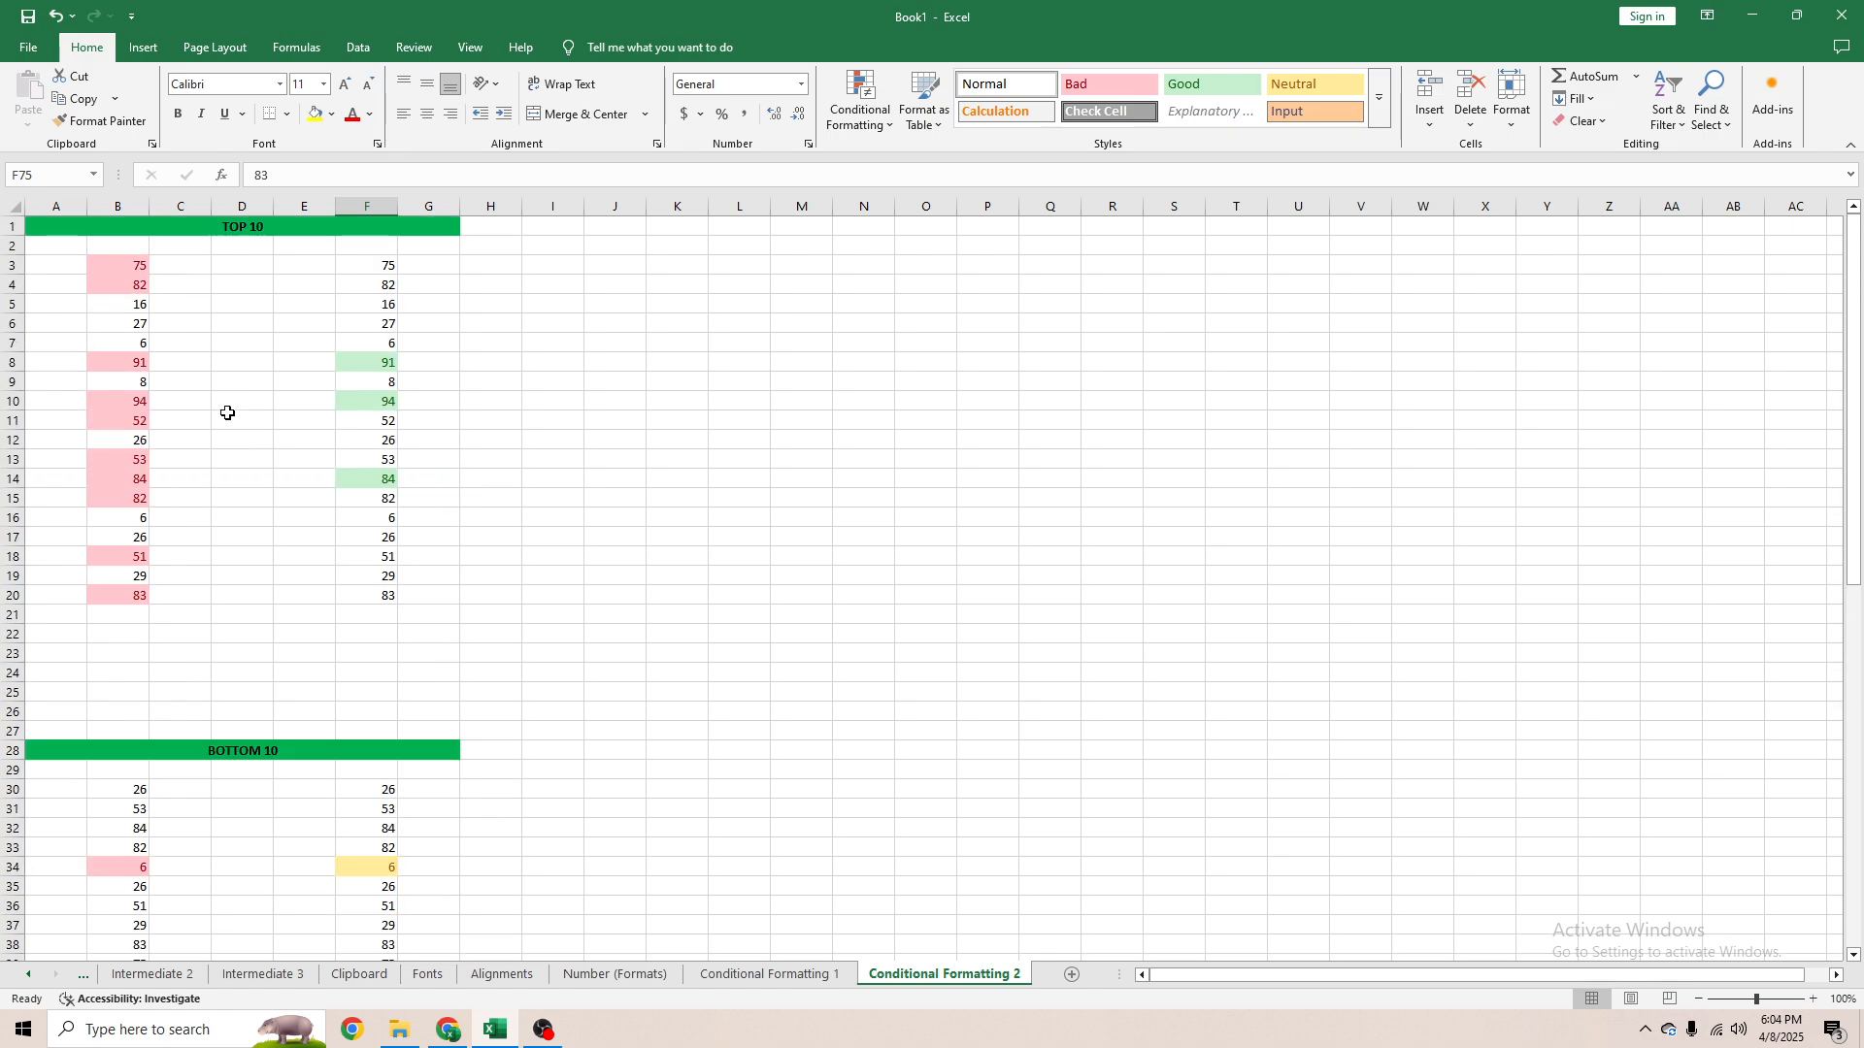